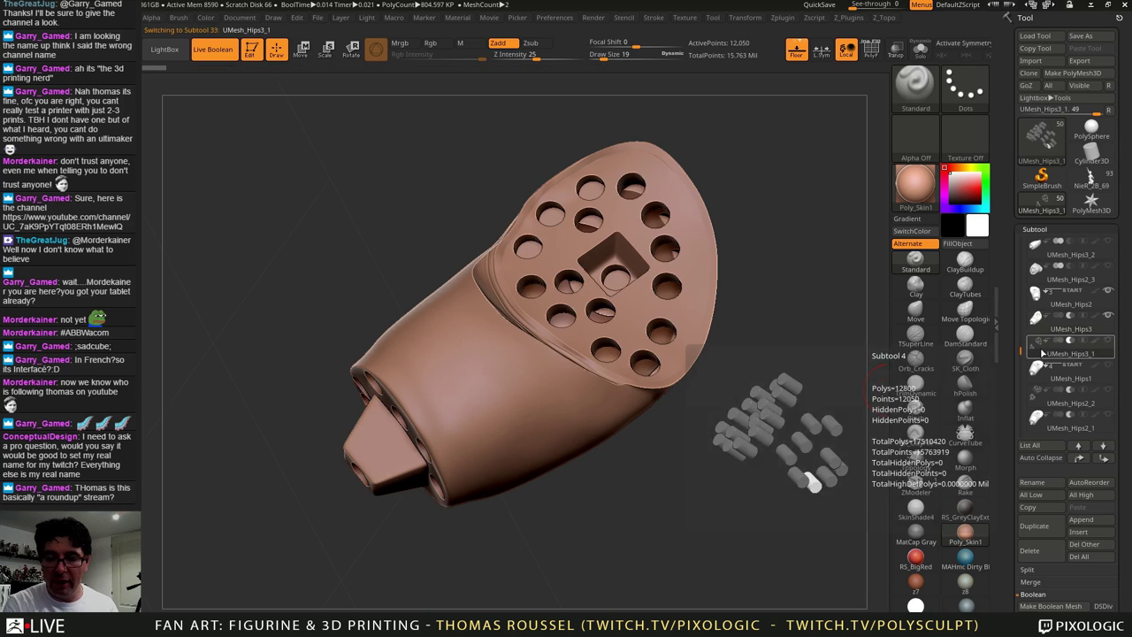
# Step: Isolate the UMesh_Hips3_1 cylinders with Solo, examine them from several angles, and bring the other visible subtools back
pyautogui.click(919, 49)
pyautogui.moveTo(672, 460); pyautogui.dragTo(623, 285)
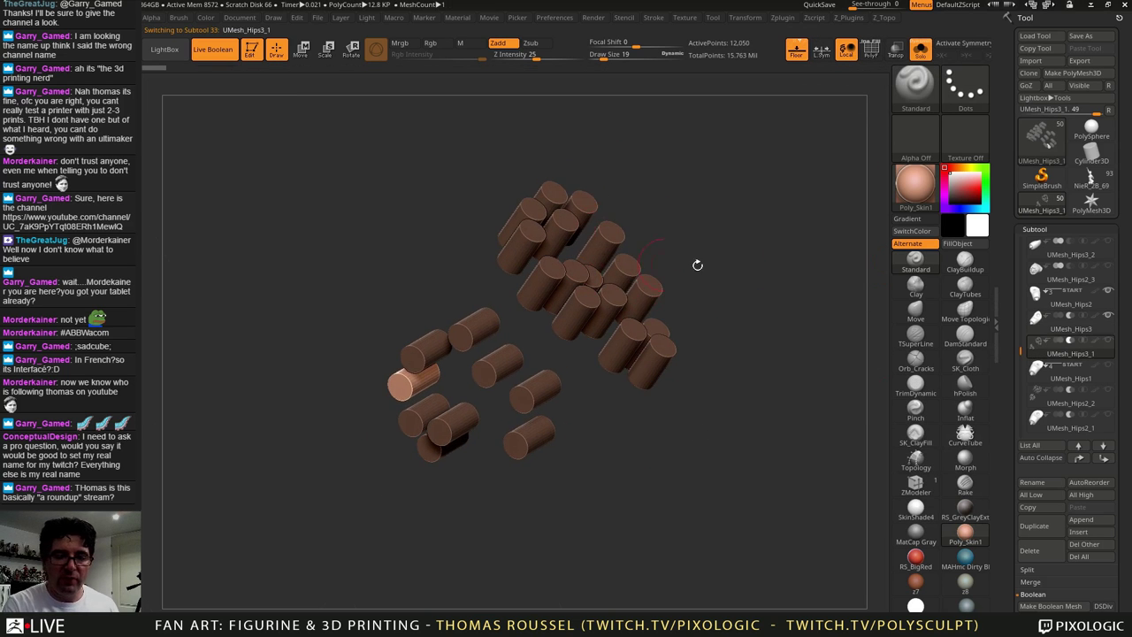
pyautogui.moveTo(697, 263); pyautogui.dragTo(667, 279)
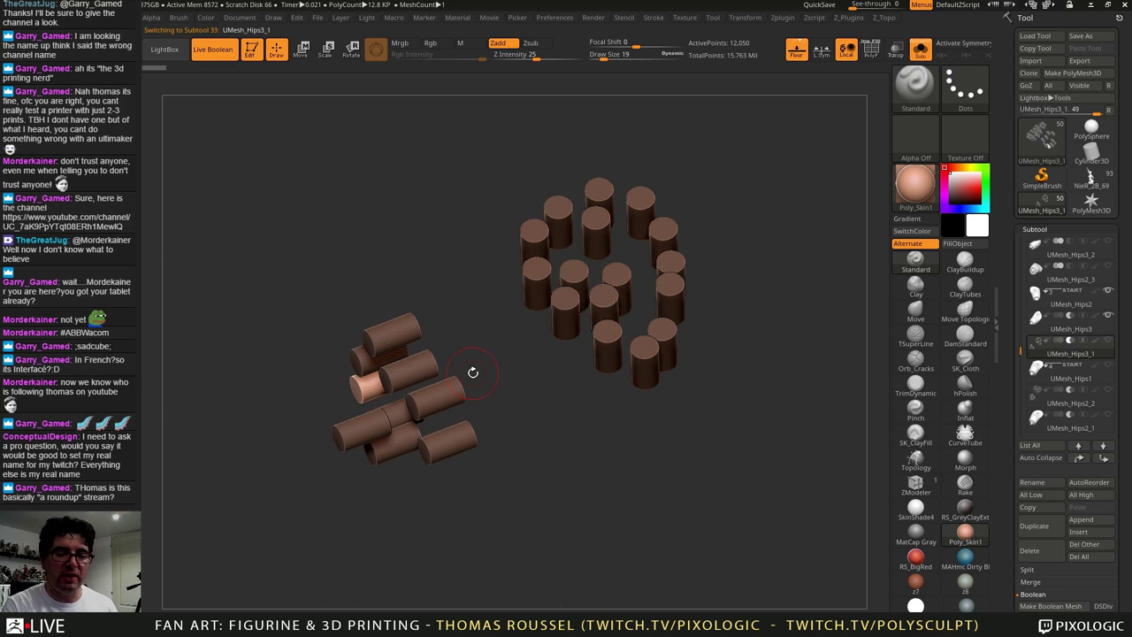
pyautogui.moveTo(409, 259); pyautogui.dragTo(448, 298)
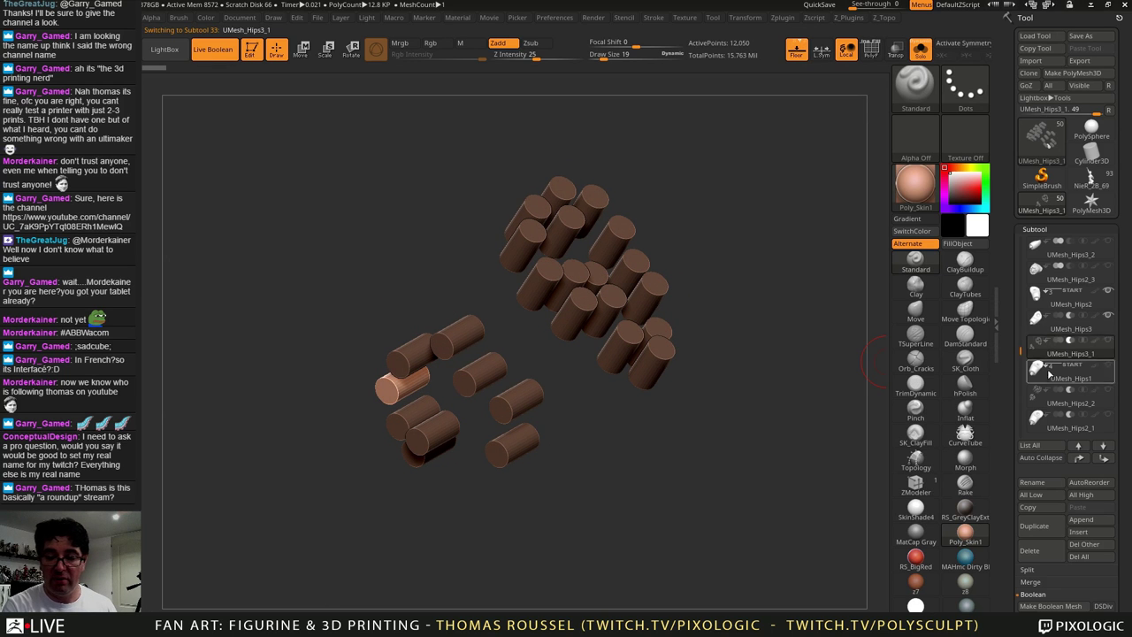
pyautogui.click(920, 49)
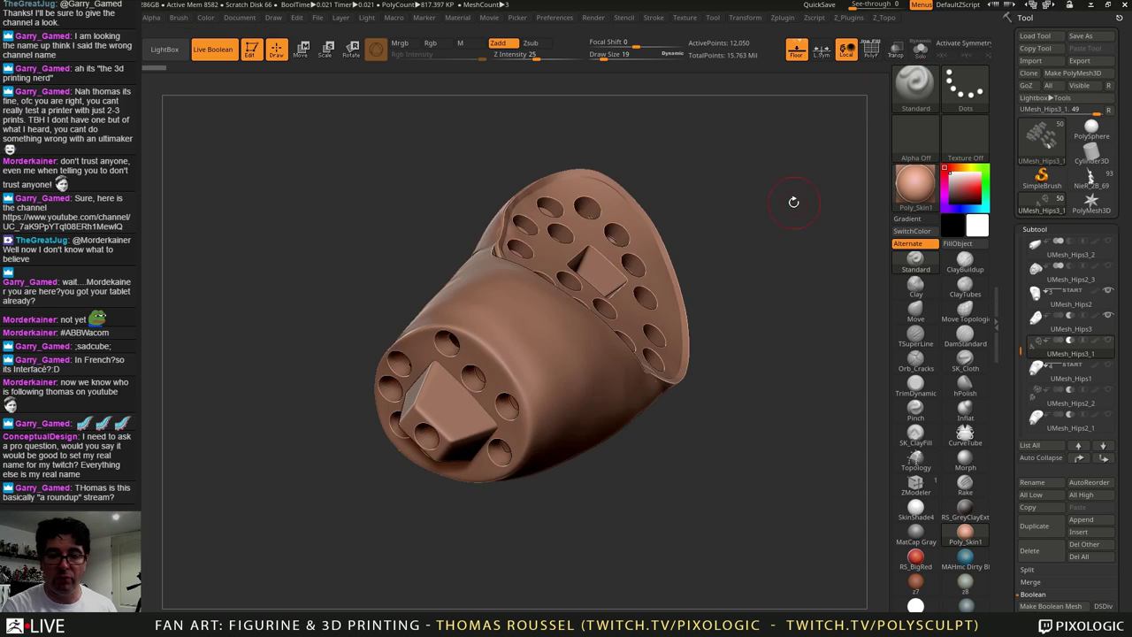
# Step: Examine the cylinder cuts, square socket and square peg at the two ends of the hip part
pyautogui.moveTo(751, 250); pyautogui.dragTo(673, 263)
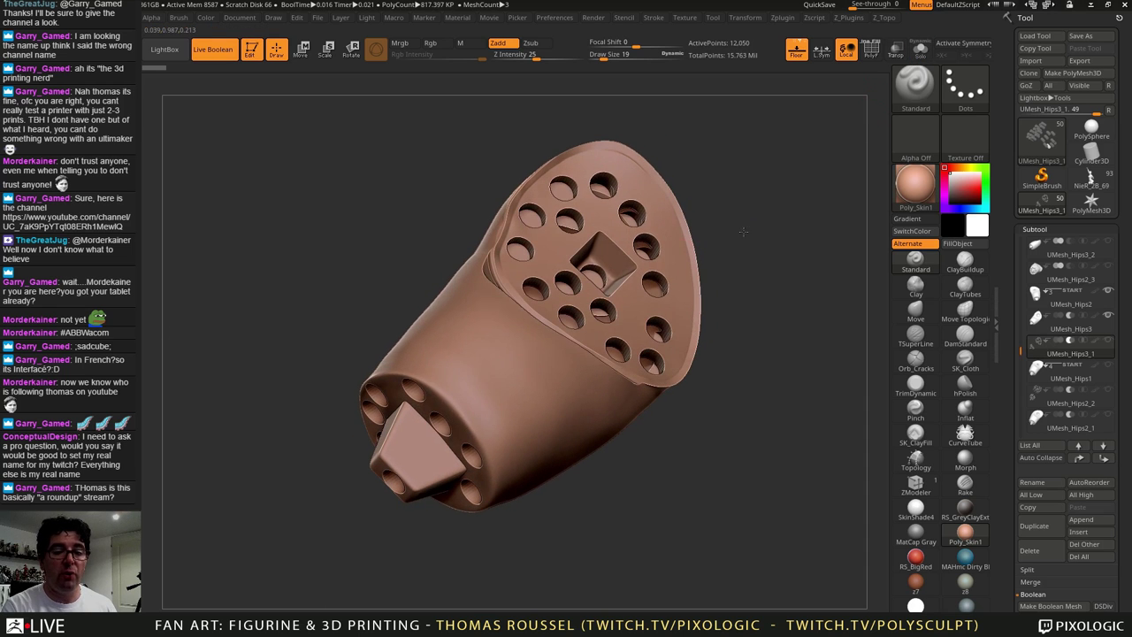
pyautogui.moveTo(743, 231); pyautogui.dragTo(754, 212)
pyautogui.moveTo(518, 258); pyautogui.dragTo(510, 268)
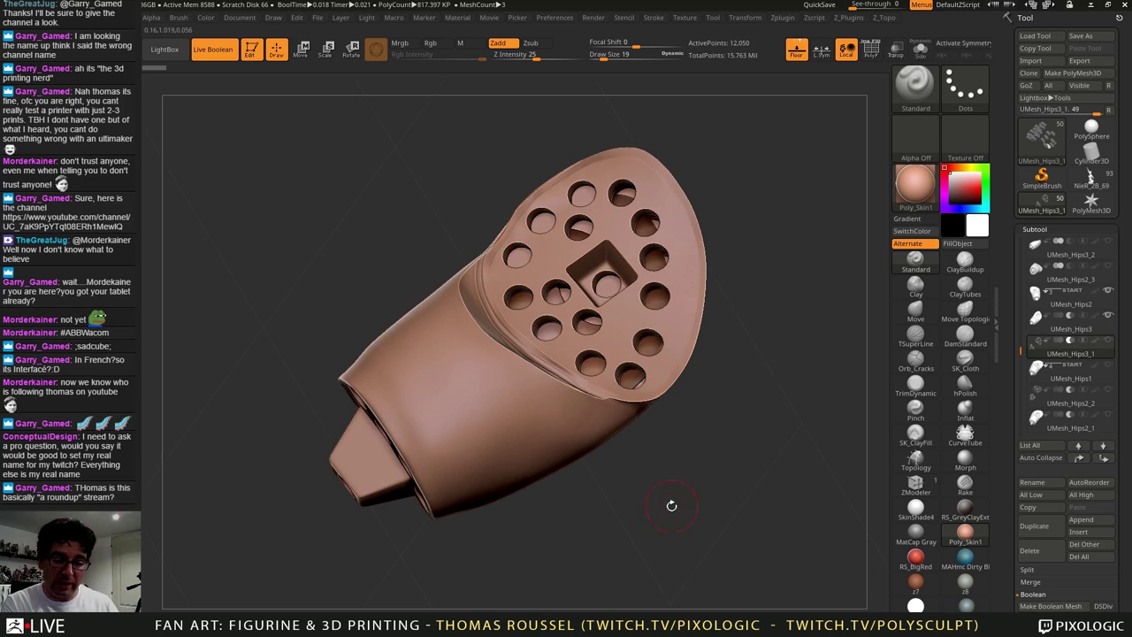
pyautogui.moveTo(671, 504); pyautogui.dragTo(671, 466)
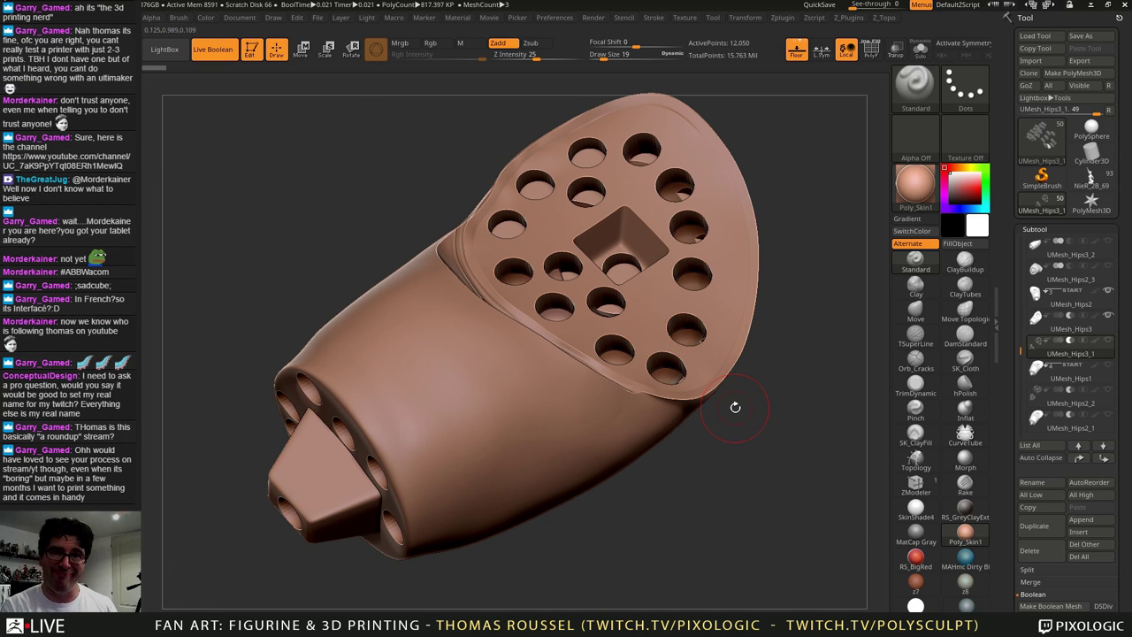
pyautogui.keyDown('alt'); pyautogui.moveTo(720, 510); pyautogui.dragTo(735, 480); pyautogui.keyUp('alt')
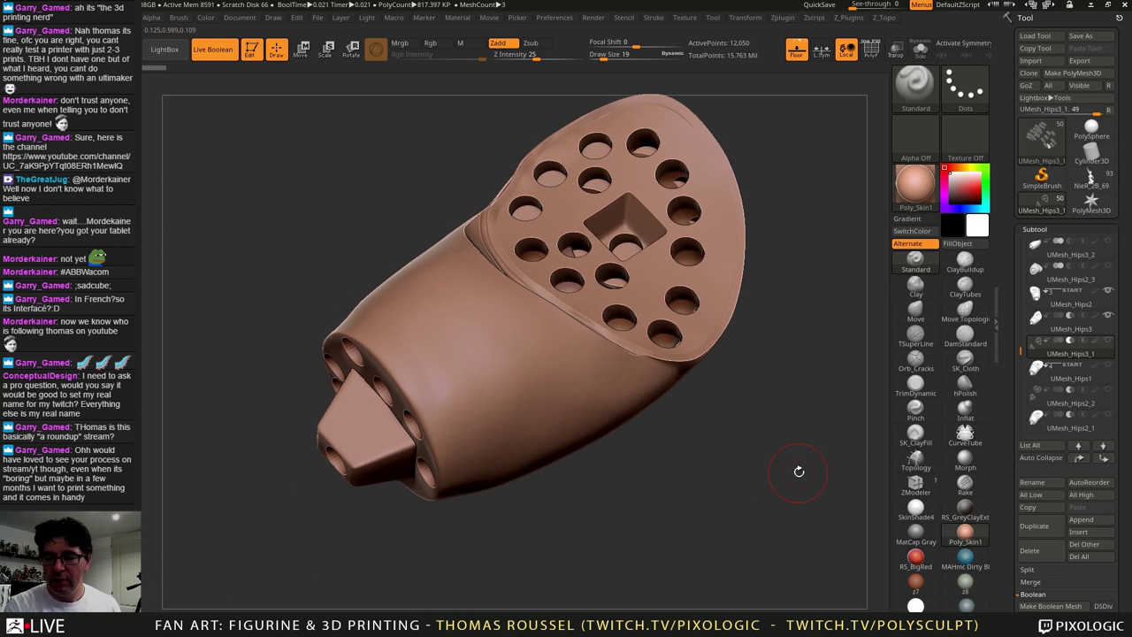
# Step: Select the UMesh_Leg_right6 subtool and examine how the lower leg's socket and the thigh piece's peg fit
pyautogui.moveTo(1022, 353); pyautogui.dragTo(1023, 373)
pyautogui.click(1034, 318)
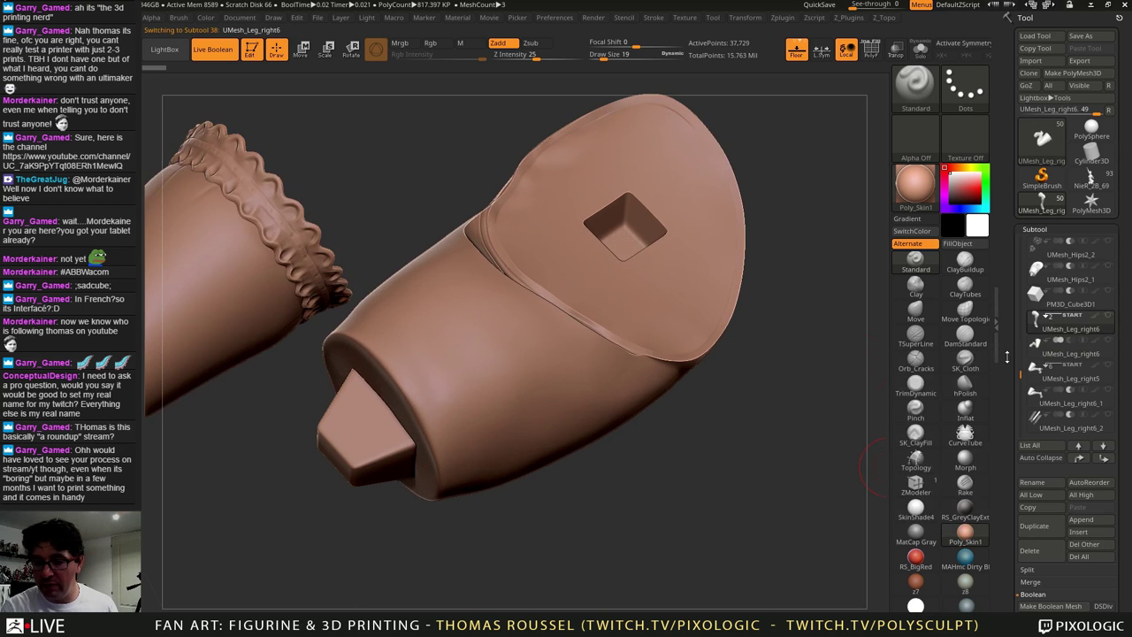
pyautogui.moveTo(734, 443); pyautogui.dragTo(743, 375)
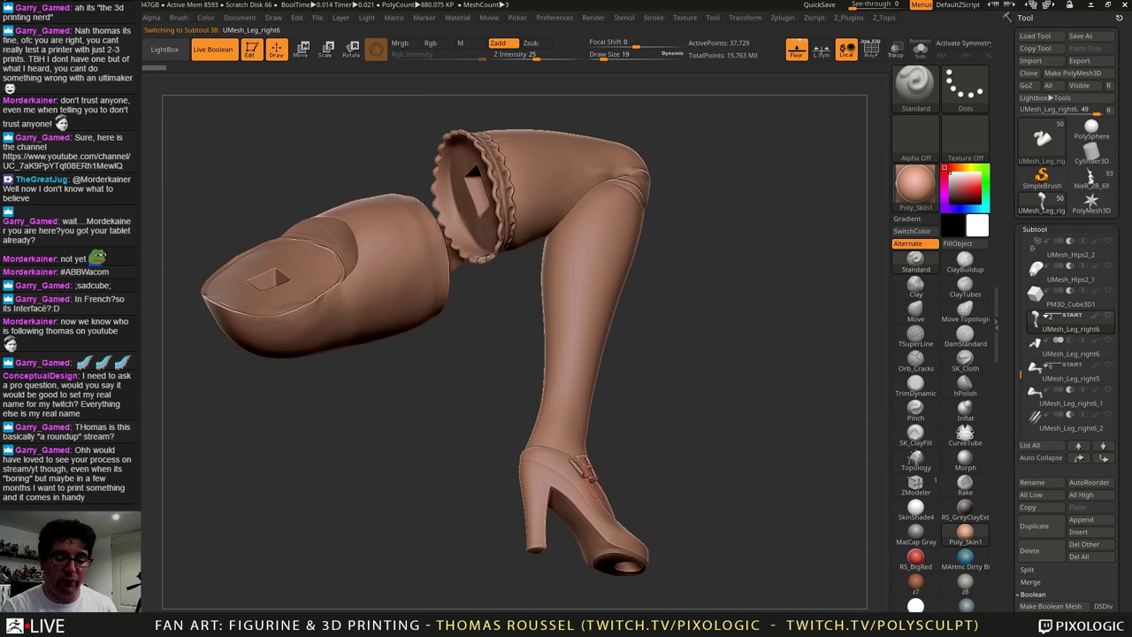
pyautogui.moveTo(592, 481); pyautogui.dragTo(522, 482)
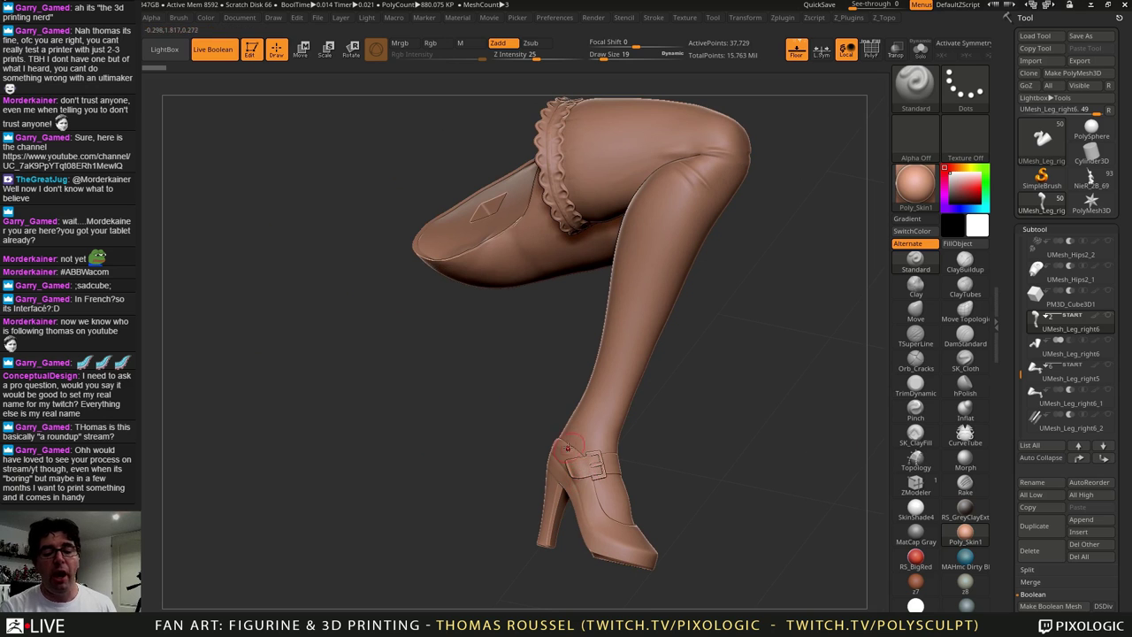
pyautogui.moveTo(593, 438); pyautogui.dragTo(626, 448, button='right')
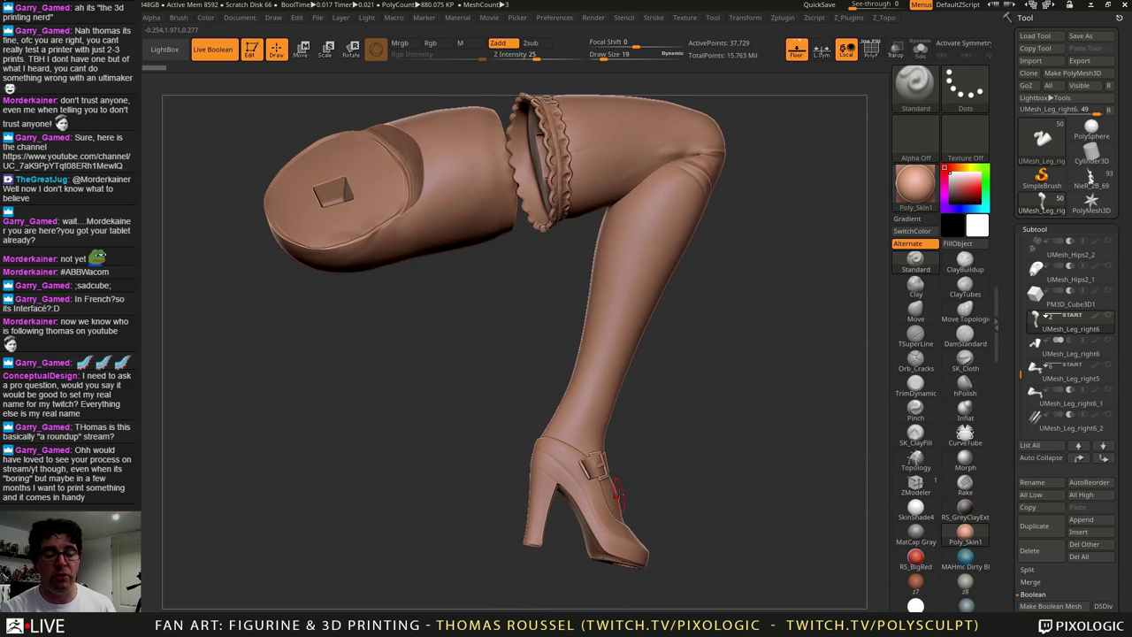
pyautogui.moveTo(743, 384); pyautogui.dragTo(706, 250)
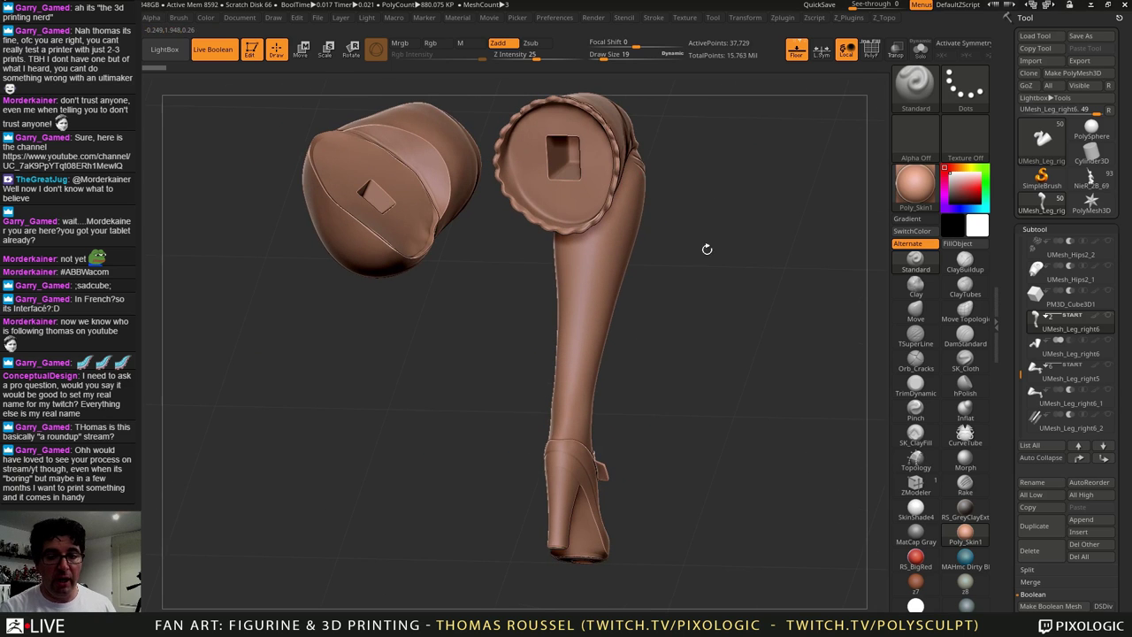
pyautogui.moveTo(717, 348); pyautogui.dragTo(740, 356)
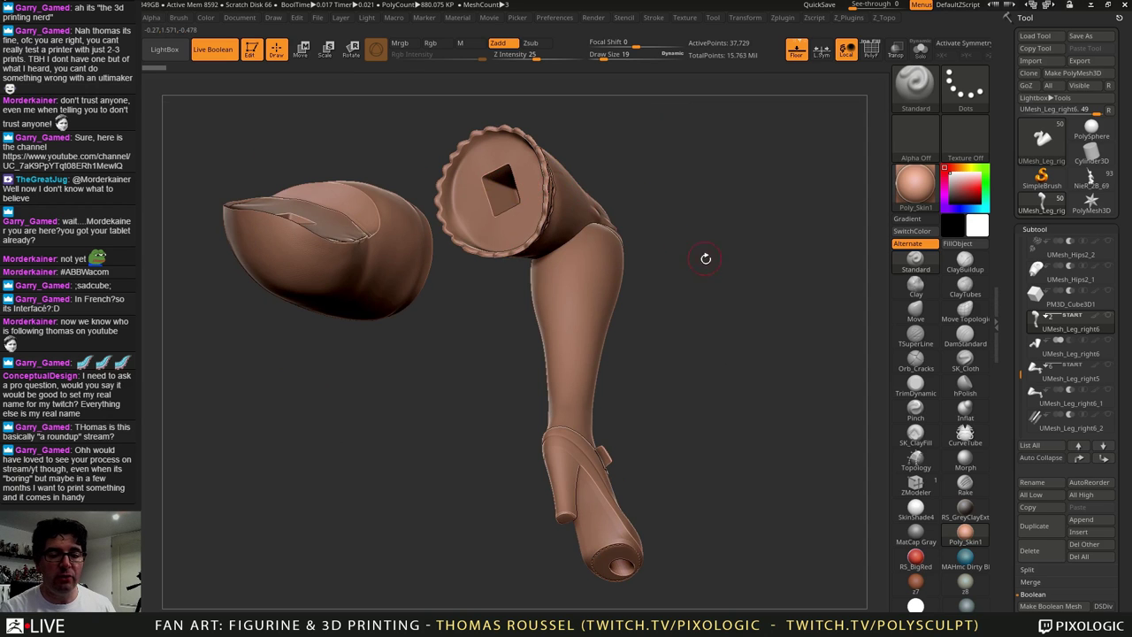
pyautogui.moveTo(705, 258); pyautogui.dragTo(651, 292)
pyautogui.moveTo(598, 396); pyautogui.dragTo(578, 165)
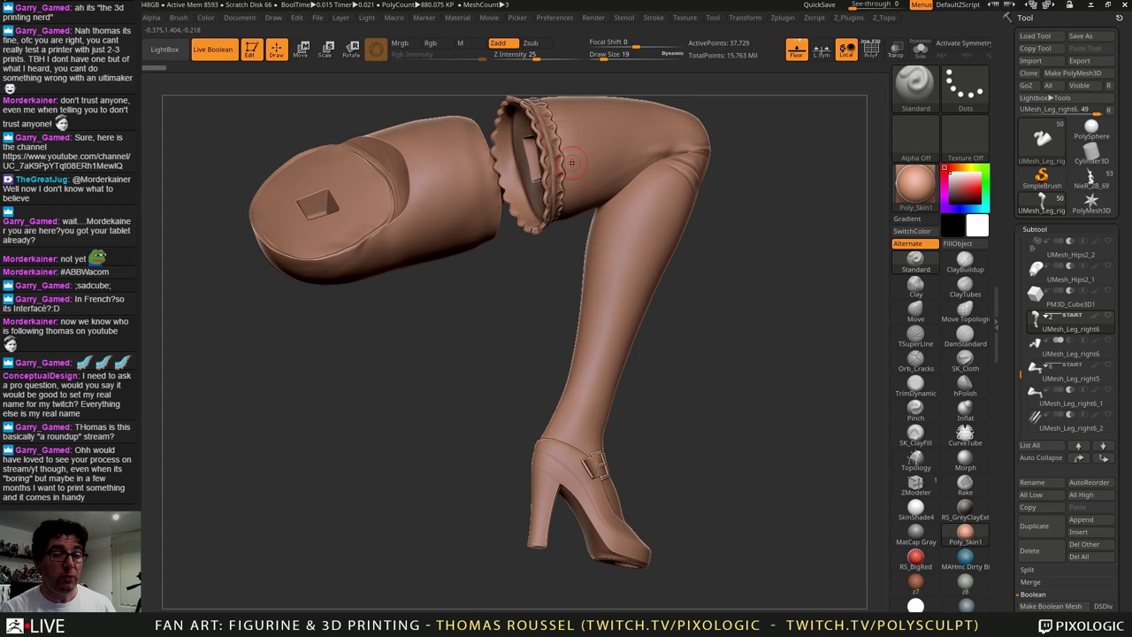
pyautogui.moveTo(695, 470); pyautogui.dragTo(436, 365)
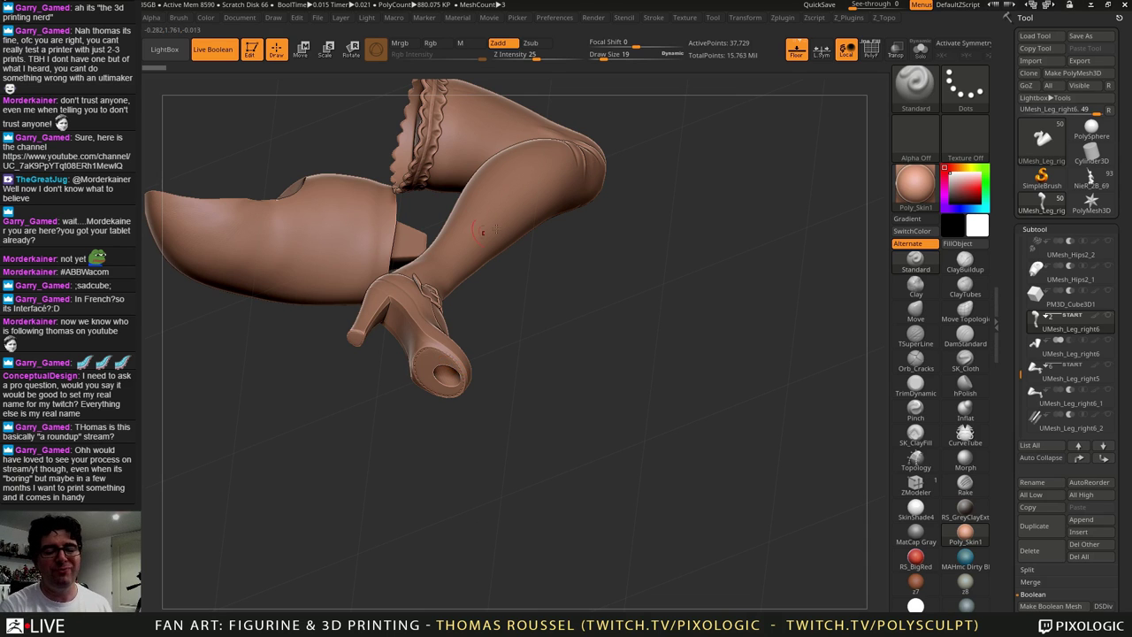
# Step: Select the UMesh_Leg_right5 subtool, hide the thigh piece, and examine the leg's ruffled opening and shoe
pyautogui.moveTo(674, 174); pyautogui.dragTo(876, 358)
pyautogui.click(1038, 375)
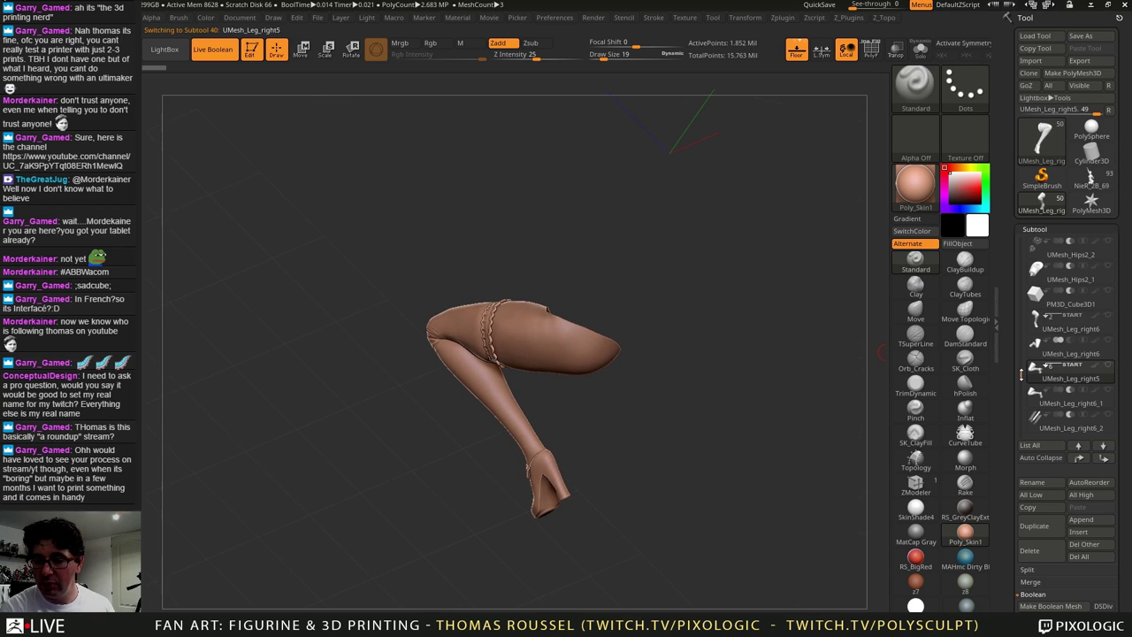
pyautogui.moveTo(1021, 374); pyautogui.dragTo(1021, 346)
pyautogui.click(1106, 315)
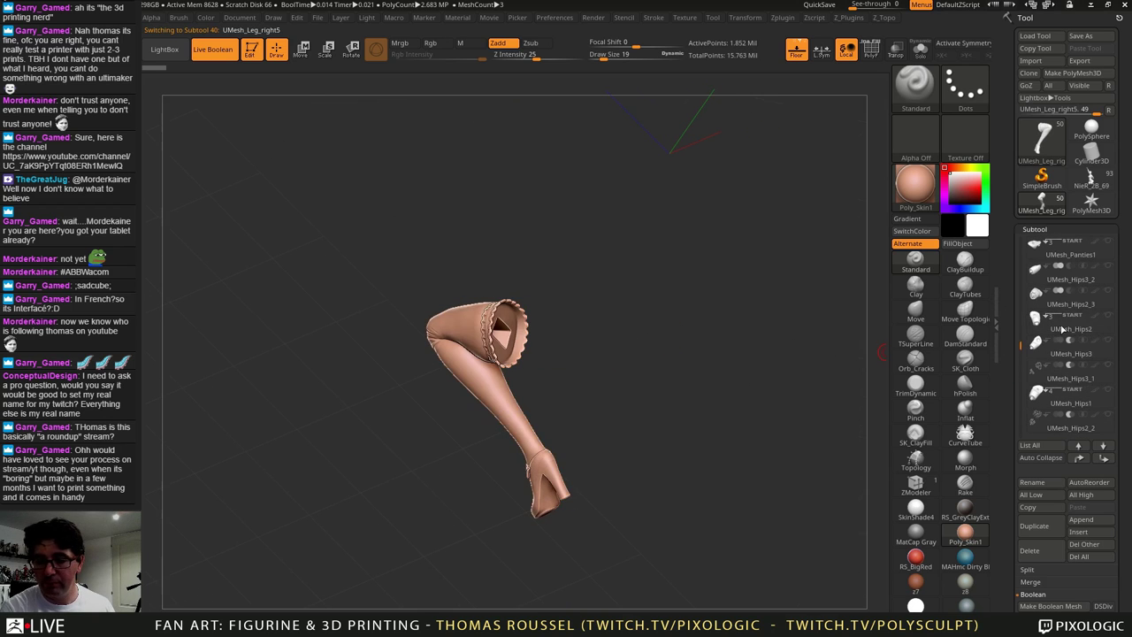
pyautogui.moveTo(661, 360); pyautogui.dragTo(620, 339)
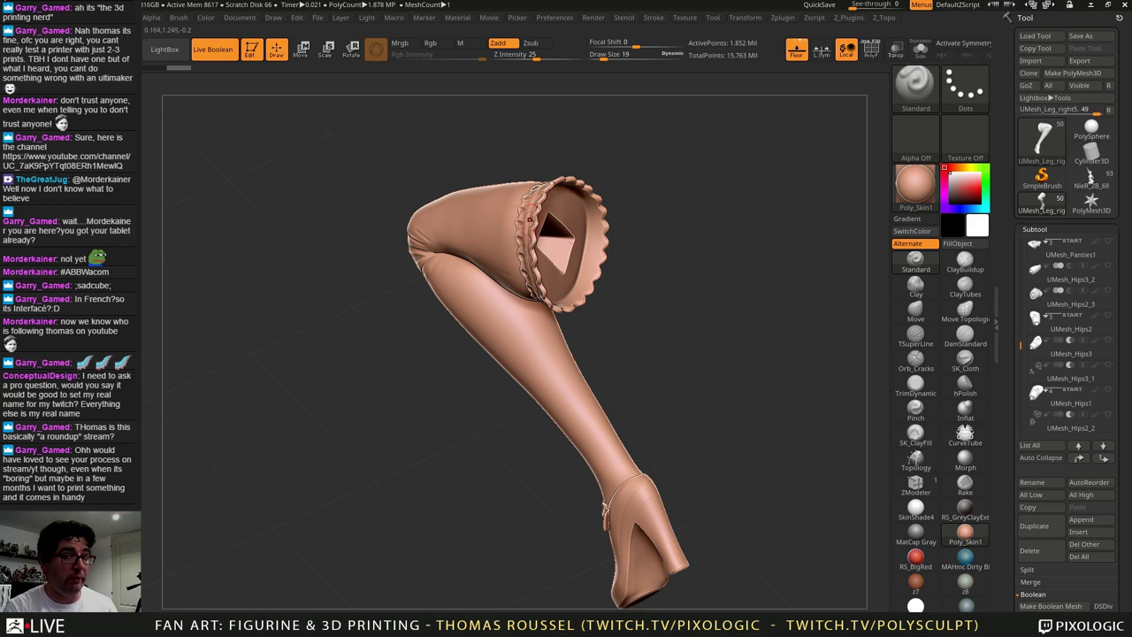
pyautogui.moveTo(688, 348); pyautogui.dragTo(577, 267)
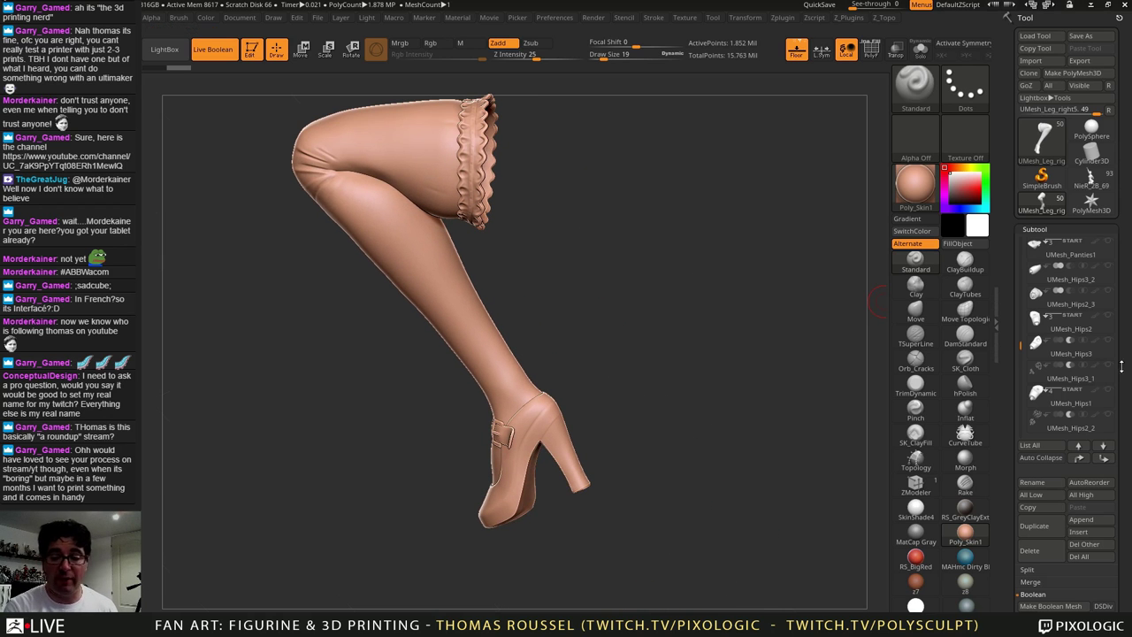
# Step: Select the Top_btoom subtool, frame it, and examine the broom head from several angles
pyautogui.moveTo(1023, 346); pyautogui.dragTo(1028, 396)
pyautogui.click(1070, 302)
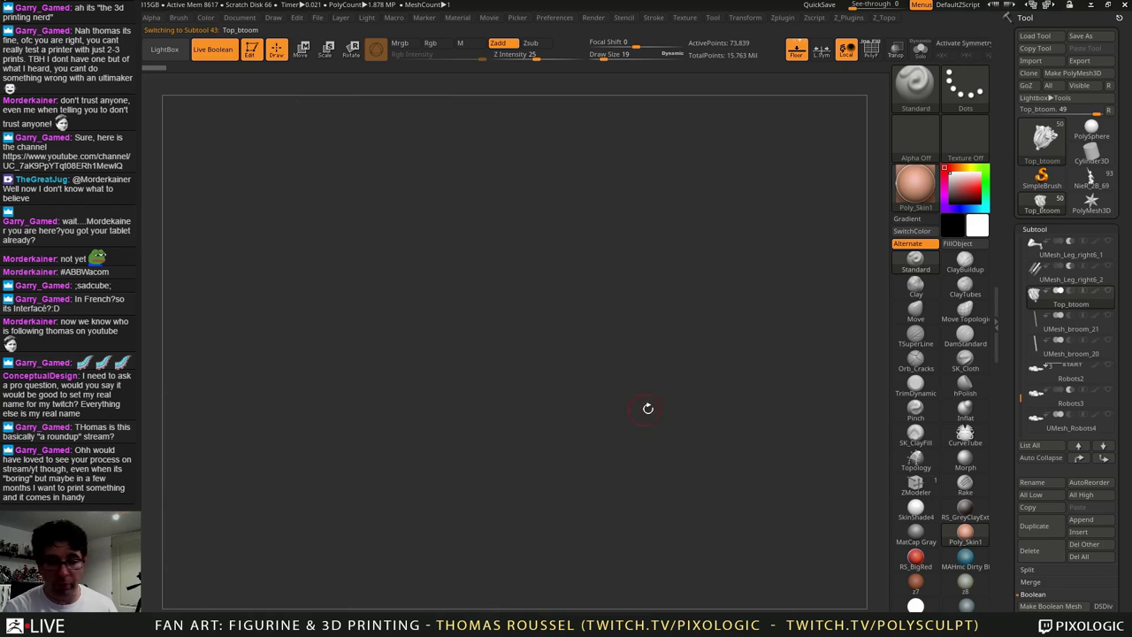
pyautogui.press('f')
pyautogui.moveTo(705, 480); pyautogui.dragTo(573, 477)
pyautogui.moveTo(517, 447); pyautogui.dragTo(484, 390)
pyautogui.moveTo(567, 409); pyautogui.dragTo(617, 381)
# Step: Select UMesh_broom_21 and UMesh_broom_20 in turn to examine both sections of the broom handle
pyautogui.click(1041, 323)
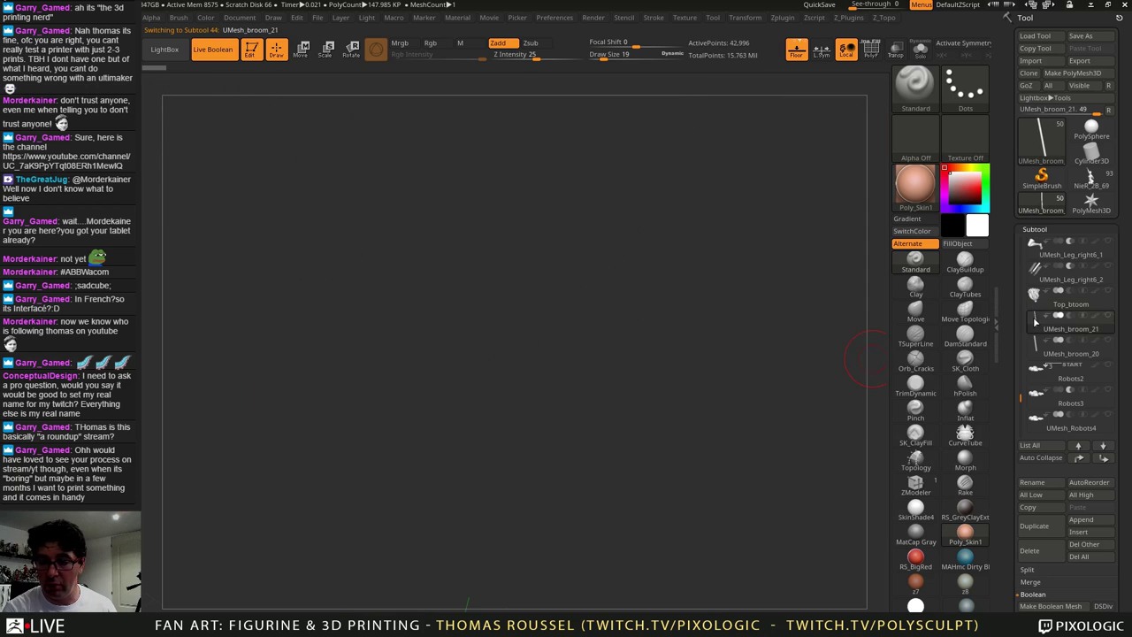
pyautogui.keyDown('alt'); pyautogui.moveTo(707, 422); pyautogui.dragTo(714, 343); pyautogui.keyUp('alt')
pyautogui.click(1053, 349)
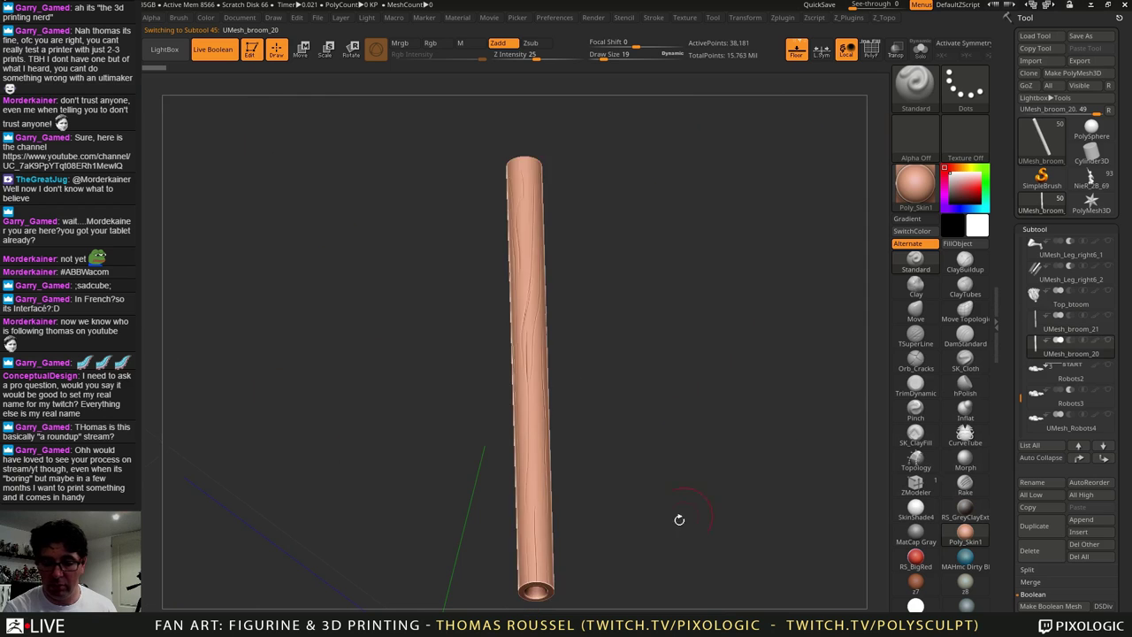
pyautogui.keyDown('alt'); pyautogui.moveTo(679, 520); pyautogui.dragTo(693, 366); pyautogui.keyUp('alt')
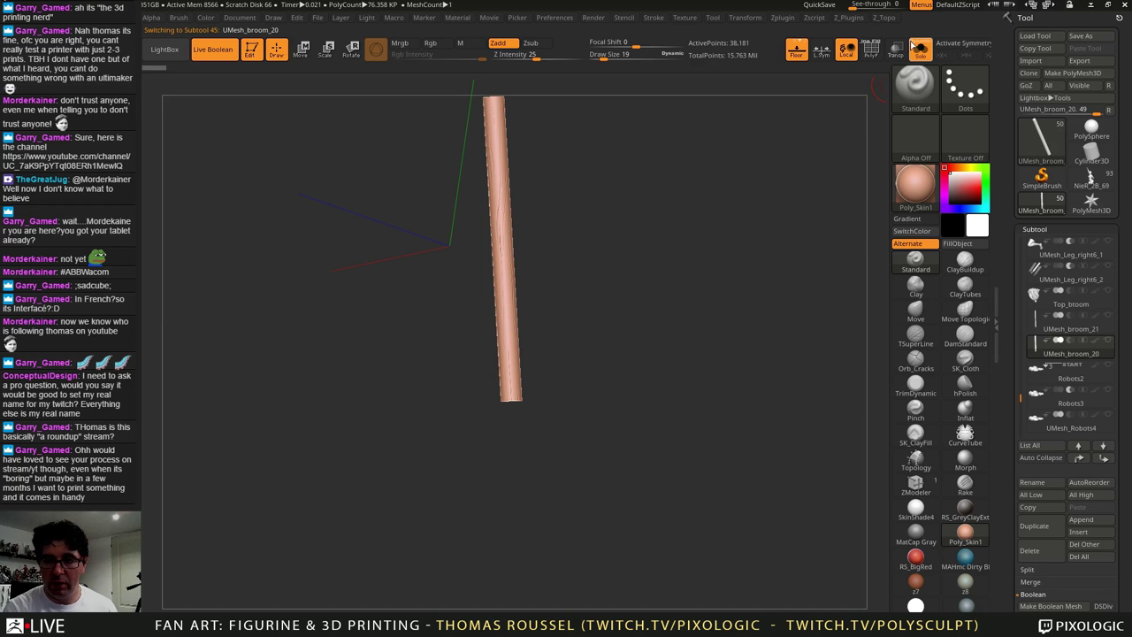
pyautogui.keyDown('alt'); pyautogui.moveTo(727, 309); pyautogui.dragTo(715, 262); pyautogui.keyUp('alt')
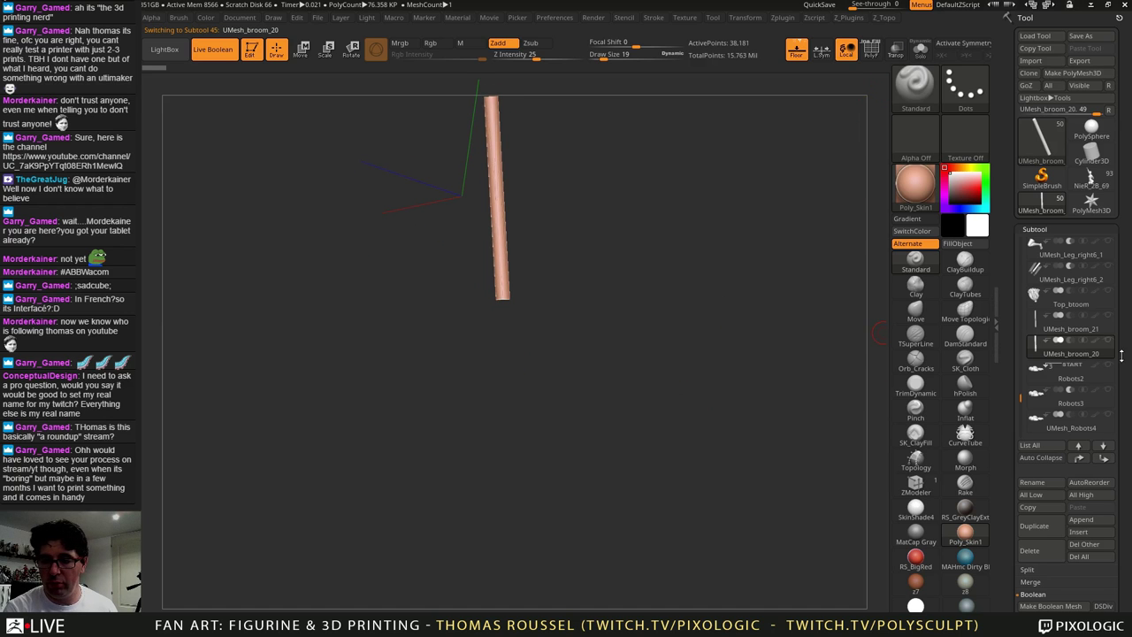
# Step: Show all subtools and examine the handle's joint line inside the hand gripping the broom
pyautogui.keyDown('shift'); pyautogui.click(1109, 341); pyautogui.keyUp('shift')
pyautogui.moveTo(794, 368); pyautogui.dragTo(570, 330)
pyautogui.keyDown('alt'); pyautogui.moveTo(606, 372); pyautogui.dragTo(644, 207); pyautogui.keyUp('alt')
pyautogui.moveTo(642, 354); pyautogui.dragTo(752, 370)
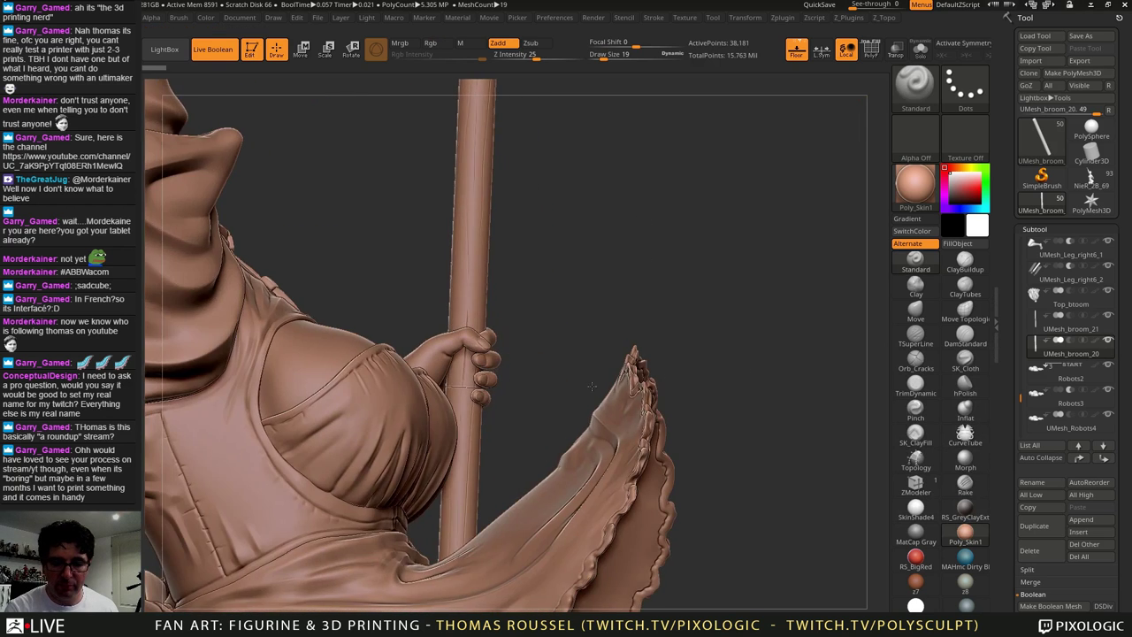
pyautogui.keyDown('ctrl'); pyautogui.moveTo(472, 387); pyautogui.dragTo(398, 391, button='right'); pyautogui.keyUp('ctrl')
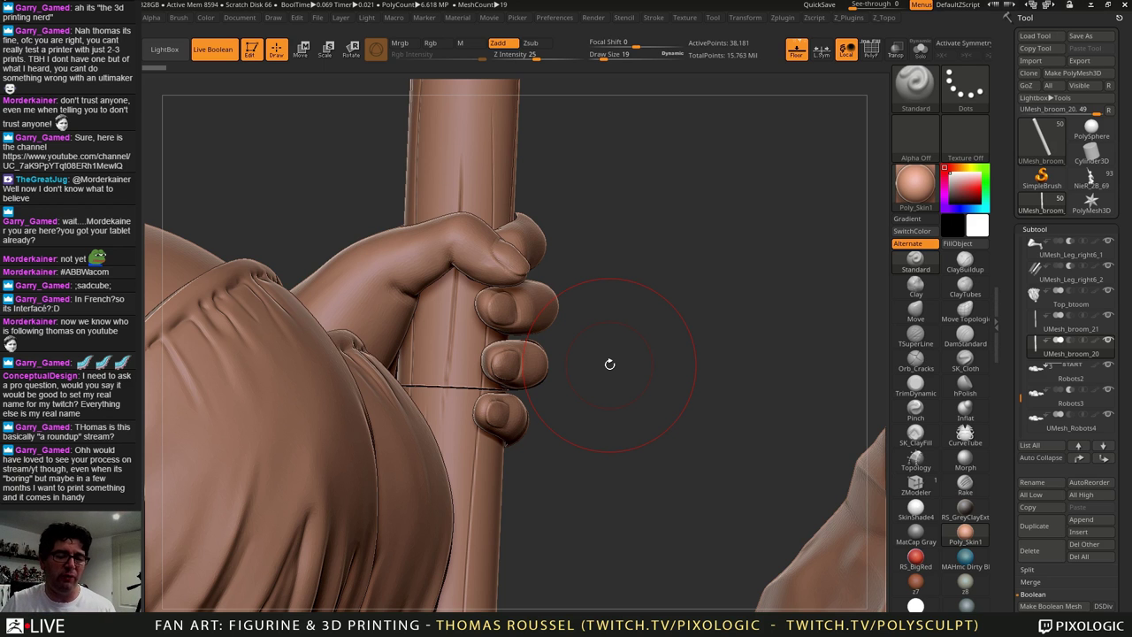
pyautogui.moveTo(619, 351); pyautogui.dragTo(430, 386)
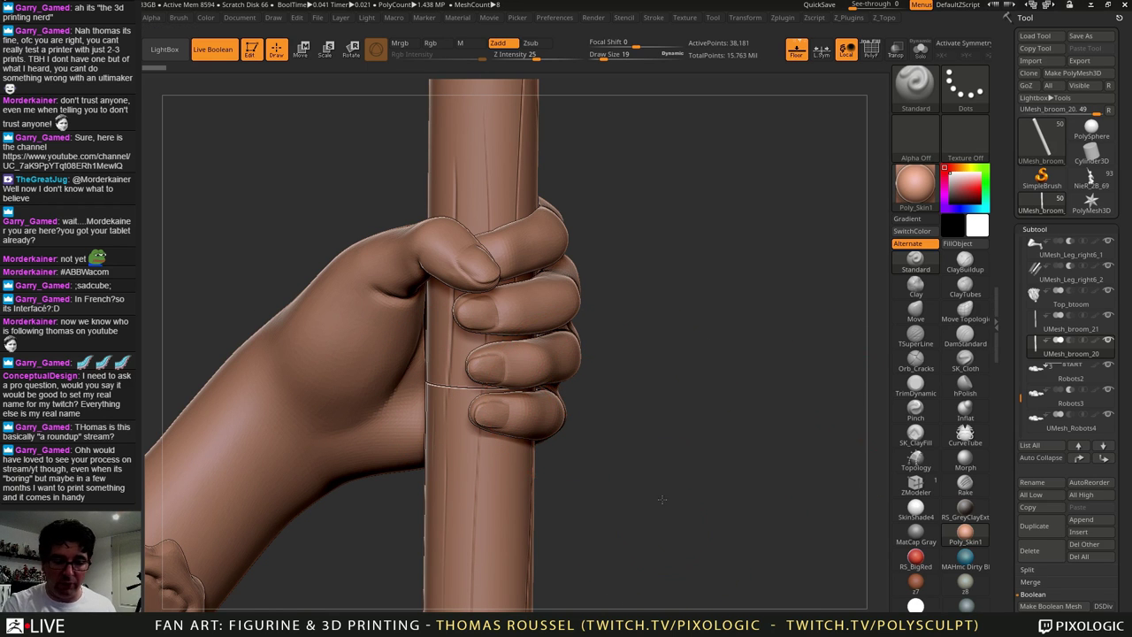
pyautogui.keyDown('alt'); pyautogui.moveTo(662, 500); pyautogui.dragTo(621, 439); pyautogui.keyUp('alt')
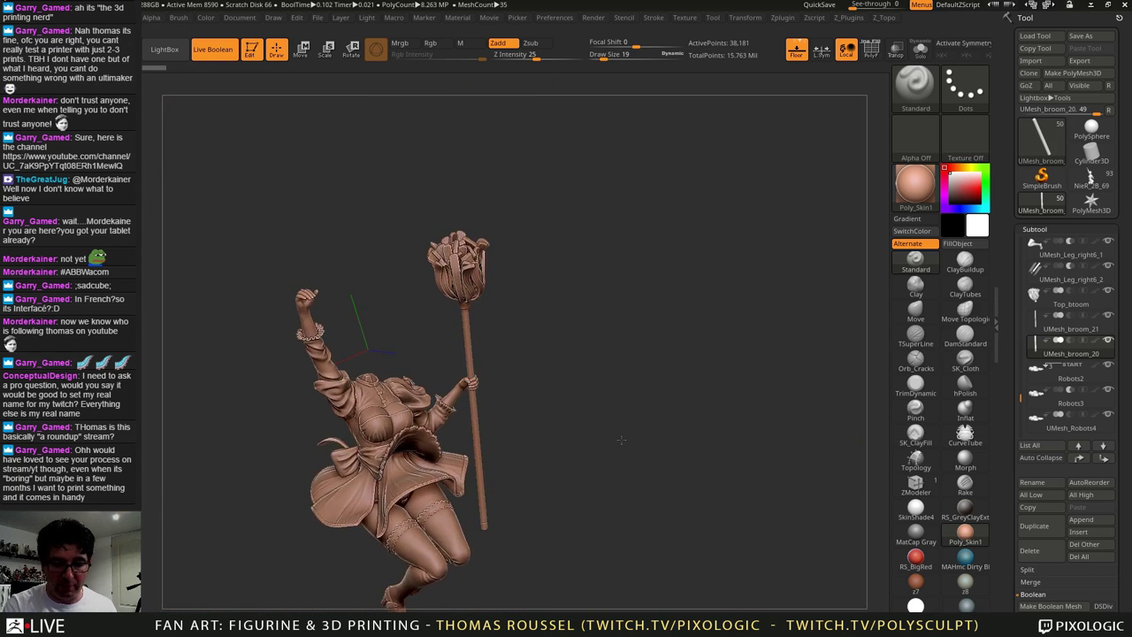
# Step: Examine the round base with its robot spheres and rocks, including where the support rod meets the base
pyautogui.keyDown('alt'); pyautogui.moveTo(612, 521); pyautogui.dragTo(662, 282); pyautogui.keyUp('alt')
pyautogui.keyDown('alt'); pyautogui.moveTo(668, 469); pyautogui.dragTo(641, 338); pyautogui.keyUp('alt')
pyautogui.moveTo(579, 208); pyautogui.dragTo(757, 230)
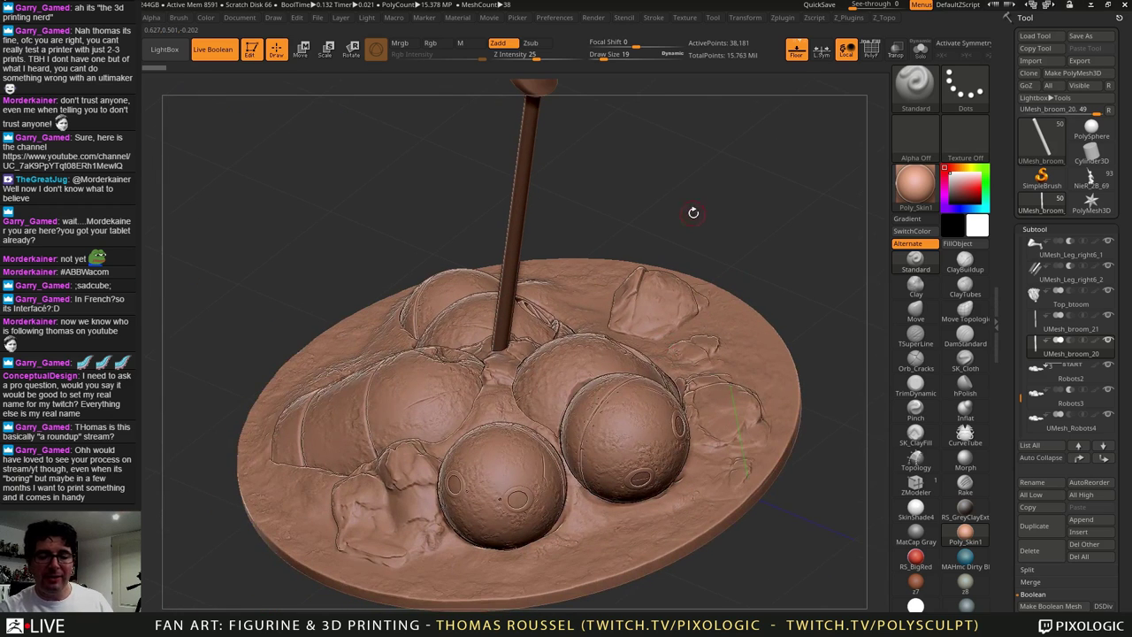
pyautogui.moveTo(694, 212); pyautogui.dragTo(792, 320)
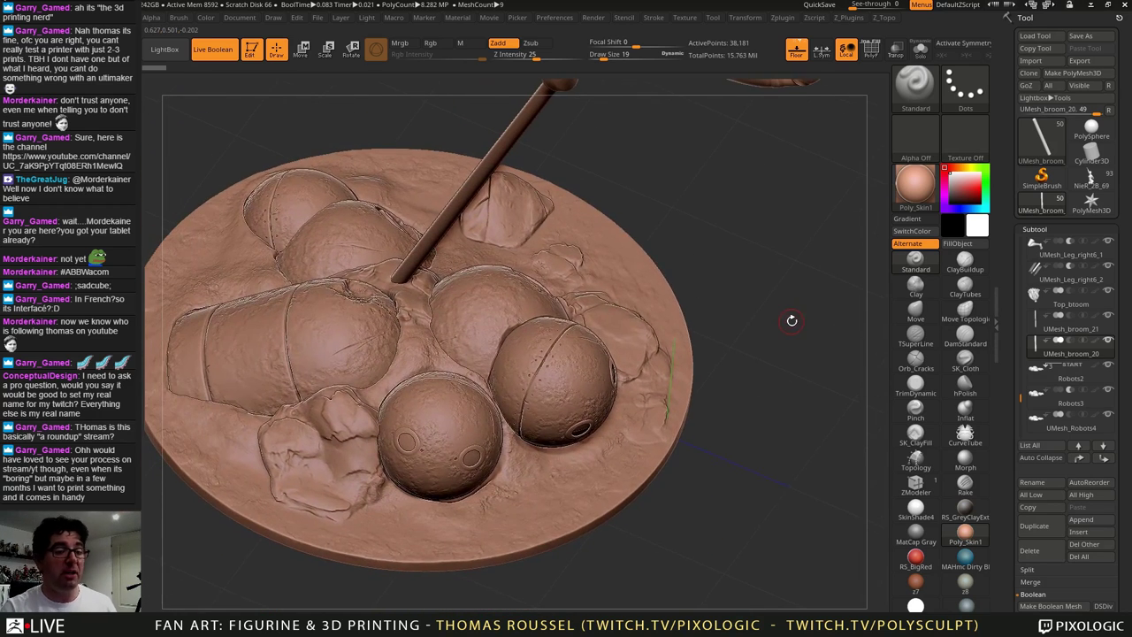
pyautogui.keyDown('alt'); pyautogui.moveTo(724, 261); pyautogui.dragTo(765, 275); pyautogui.keyUp('alt')
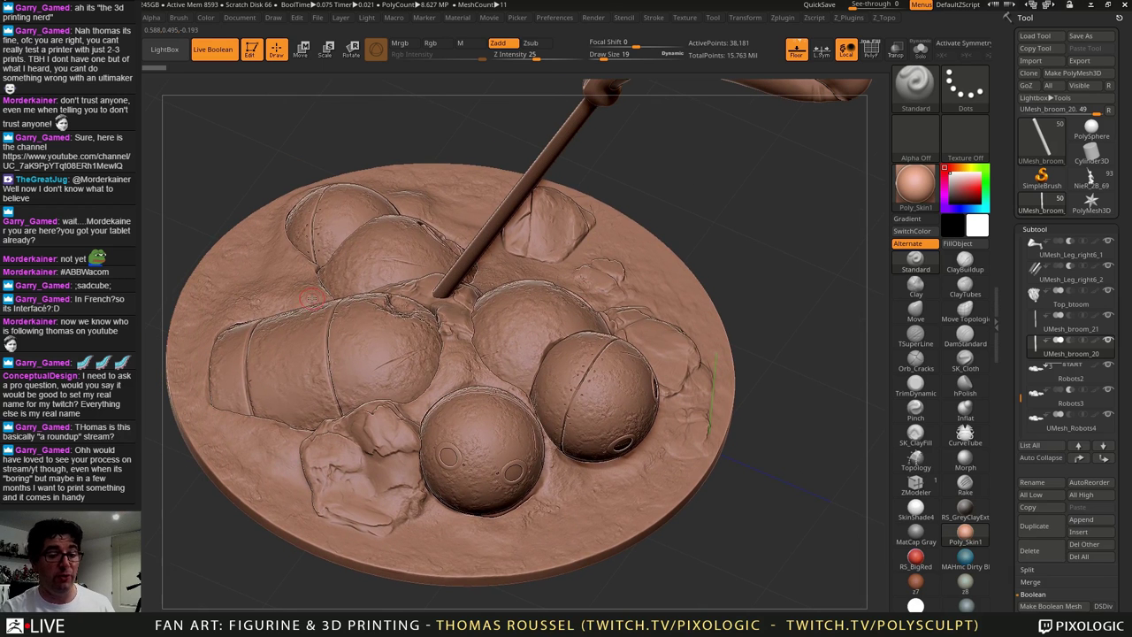
pyautogui.keyDown('alt'); pyautogui.moveTo(734, 326); pyautogui.dragTo(708, 241); pyautogui.keyUp('alt')
pyautogui.keyDown('alt'); pyautogui.moveTo(768, 328); pyautogui.dragTo(747, 466); pyautogui.keyUp('alt')
pyautogui.press('f')
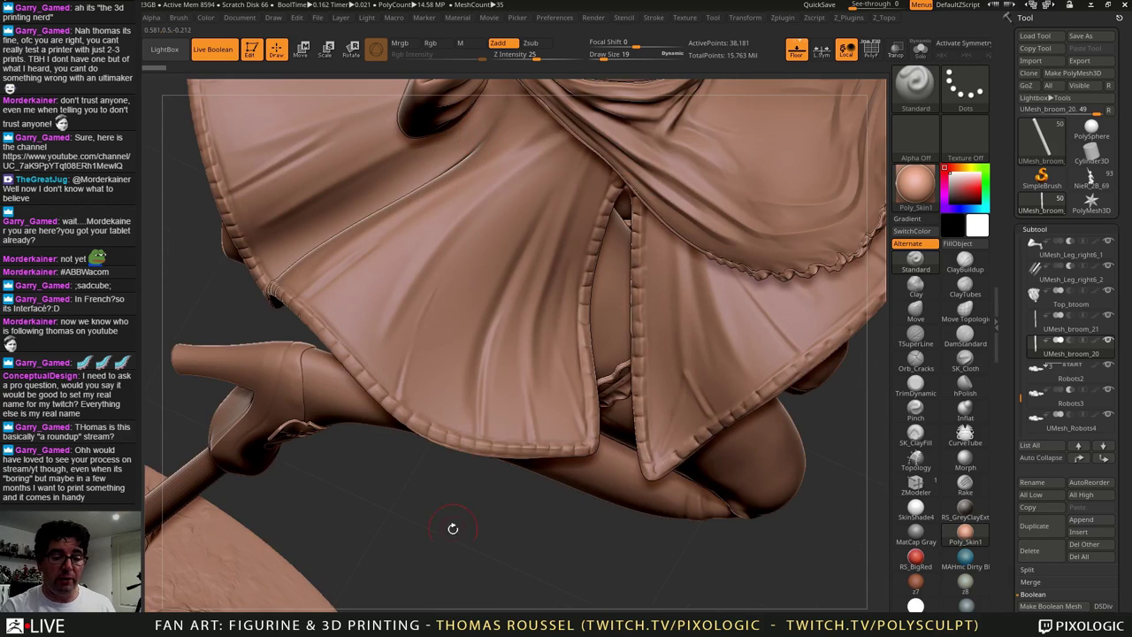
pyautogui.keyDown('alt'); pyautogui.moveTo(452, 528); pyautogui.dragTo(366, 413); pyautogui.keyUp('alt')
pyautogui.keyDown('alt'); pyautogui.moveTo(640, 240); pyautogui.dragTo(403, 544); pyautogui.keyUp('alt')
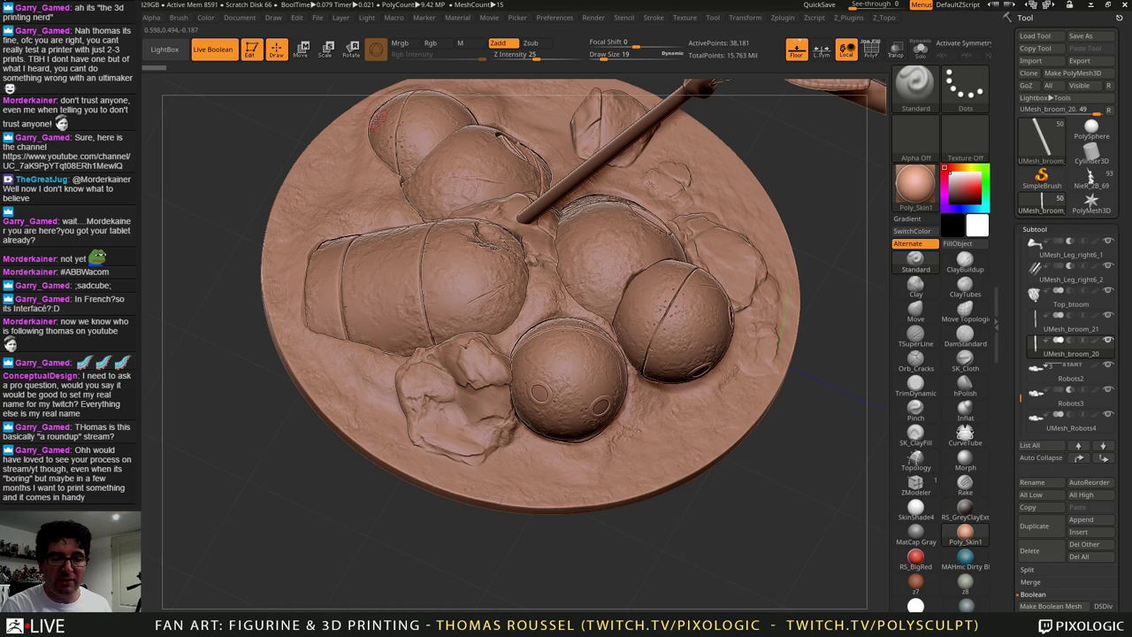
pyautogui.keyDown('alt'); pyautogui.moveTo(242, 327); pyautogui.dragTo(327, 261); pyautogui.keyUp('alt')
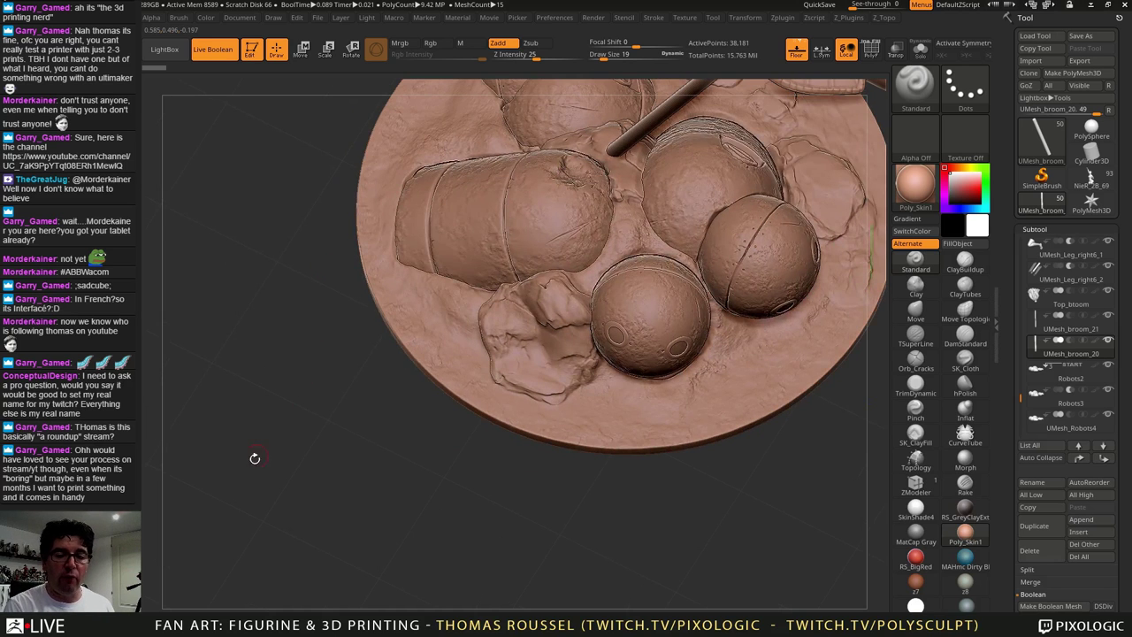
# Step: Hide the robot spheres on the round base and examine the pockets carved for them
pyautogui.moveTo(324, 405); pyautogui.dragTo(440, 196)
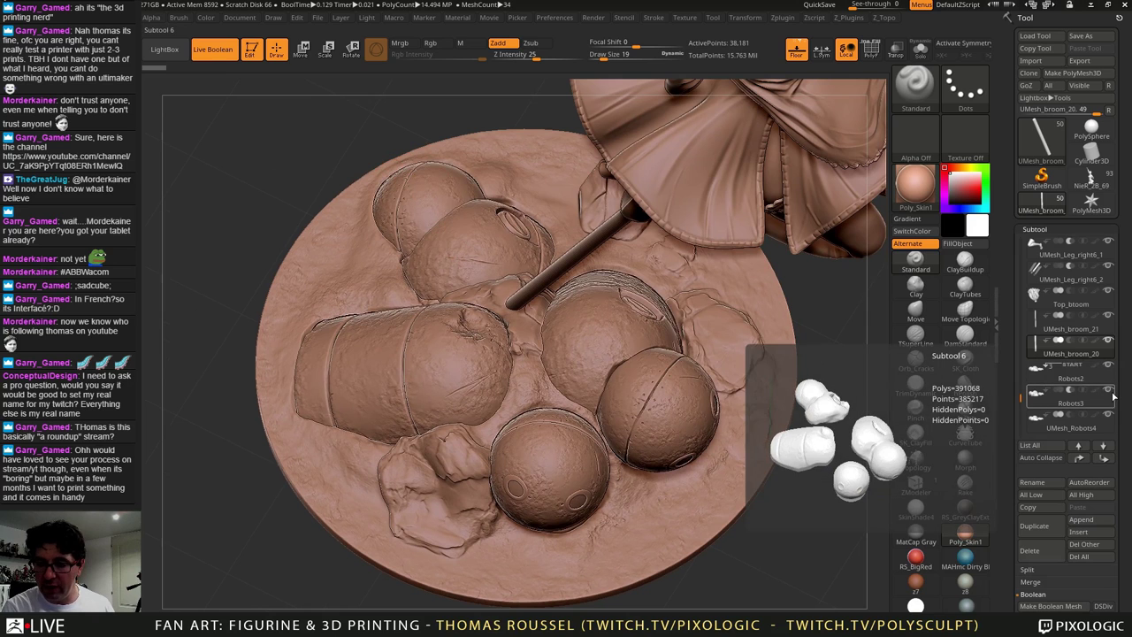
pyautogui.click(1108, 365)
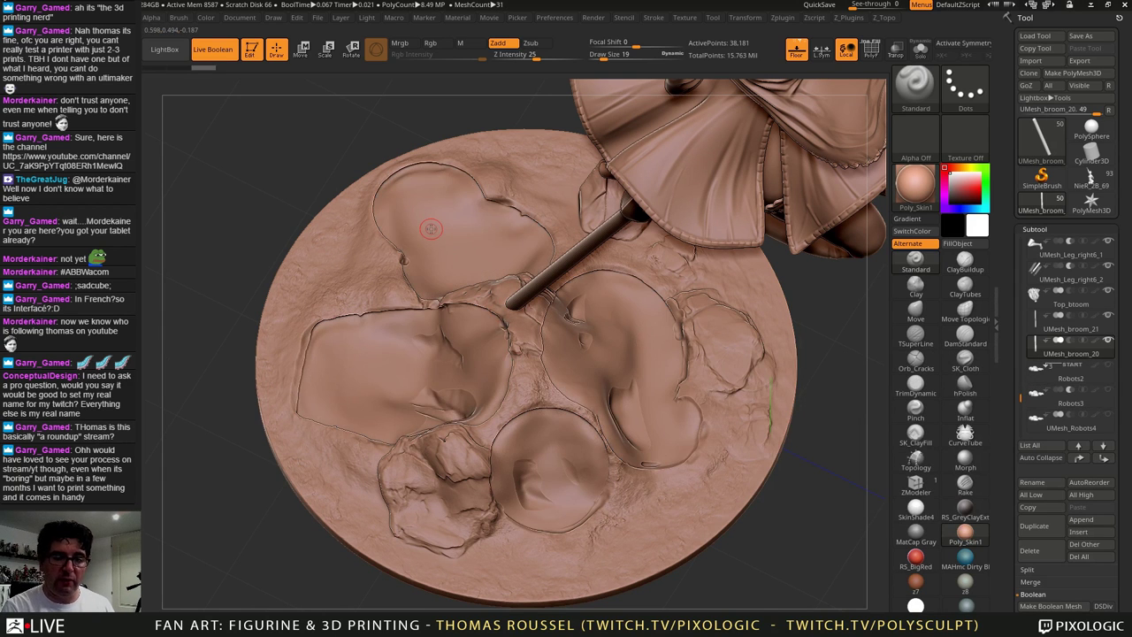
pyautogui.moveTo(1043, 383)
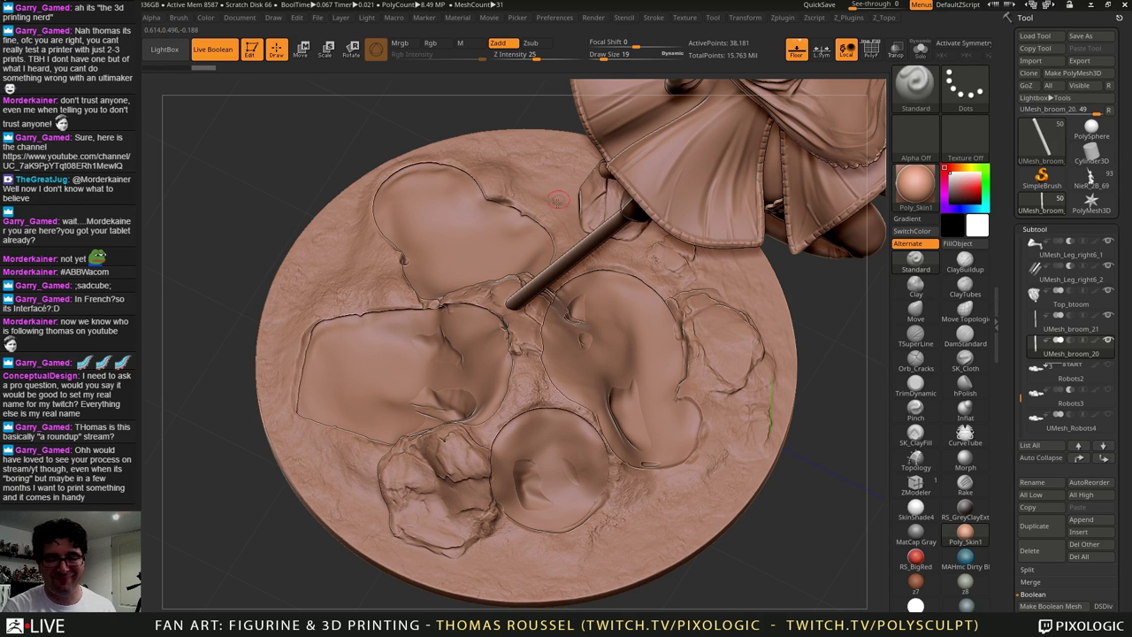
pyautogui.keyDown('ctrl'); pyautogui.moveTo(635, 312); pyautogui.dragTo(614, 287, button='right'); pyautogui.keyUp('ctrl')
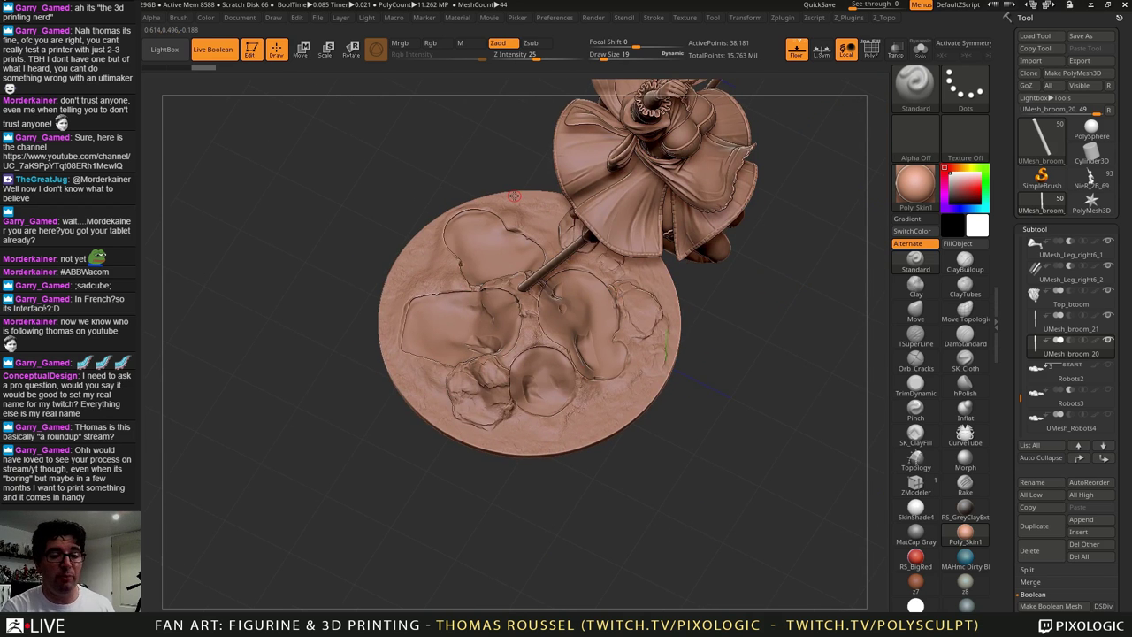
pyautogui.moveTo(679, 424); pyautogui.dragTo(752, 394, button='right')
# Step: Isolate Robots2 with the Robots3 and UMesh_Robots4 subtools shown, and examine the robots' hollowed undersides
pyautogui.click(1068, 376)
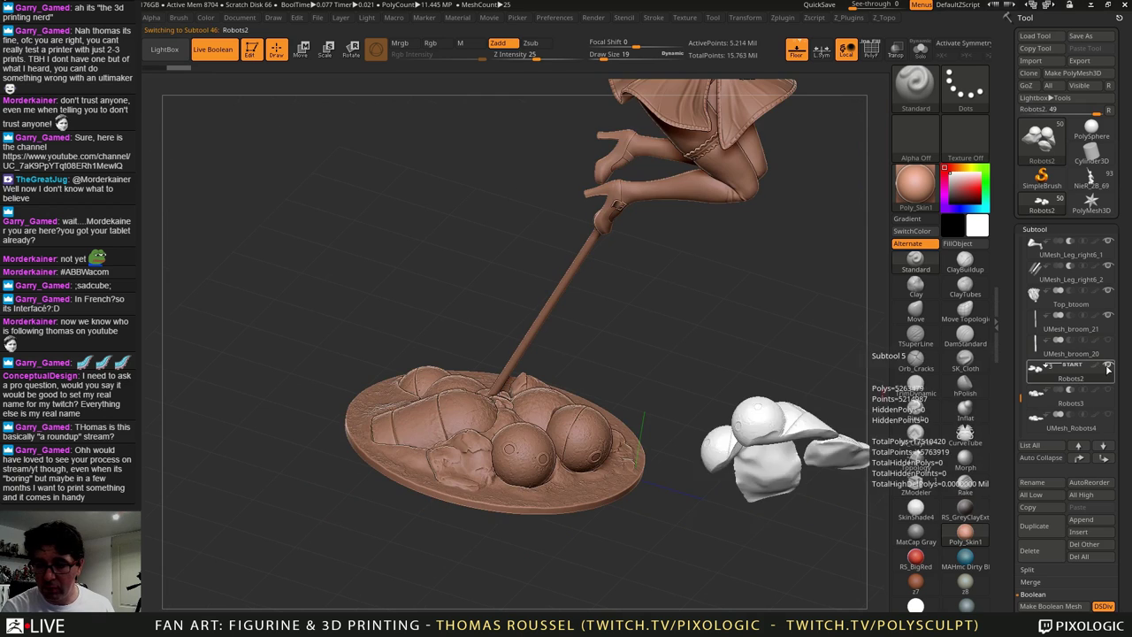
pyautogui.click(1108, 366)
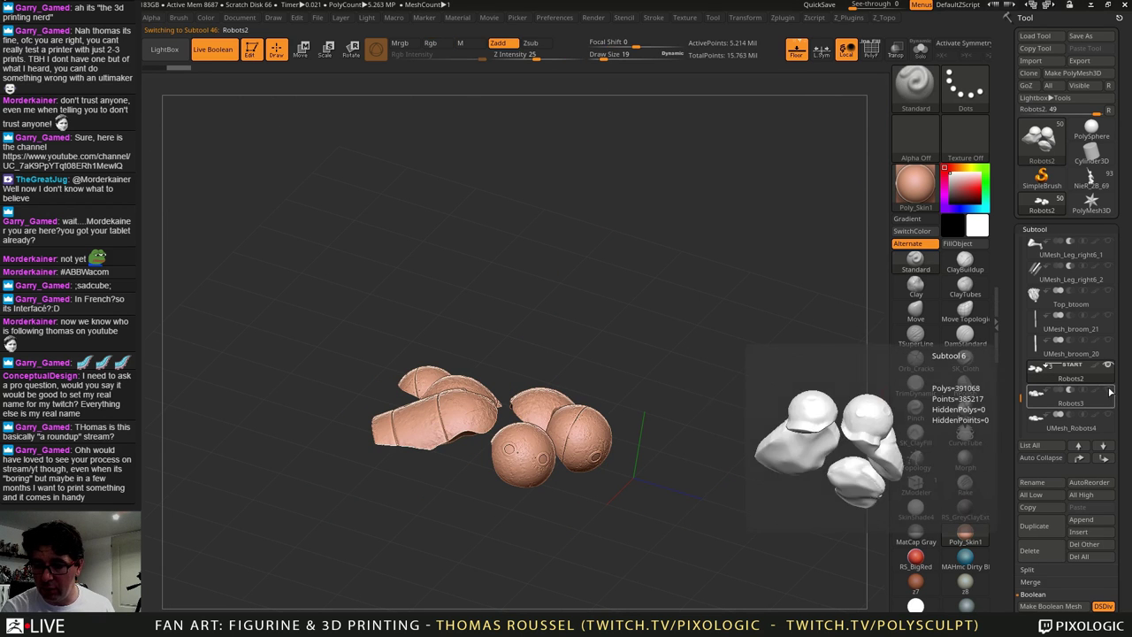
pyautogui.click(1109, 391)
pyautogui.click(1109, 415)
pyautogui.moveTo(665, 497); pyautogui.dragTo(566, 355)
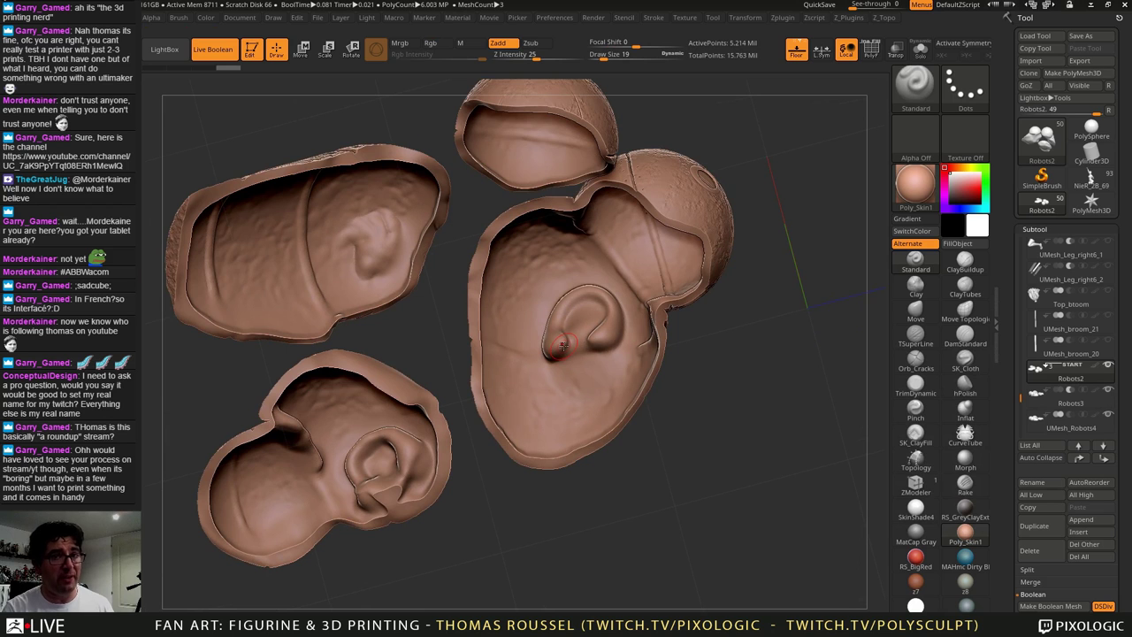
pyautogui.keyDown('alt'); pyautogui.moveTo(731, 364); pyautogui.dragTo(856, 357); pyautogui.keyUp('alt')
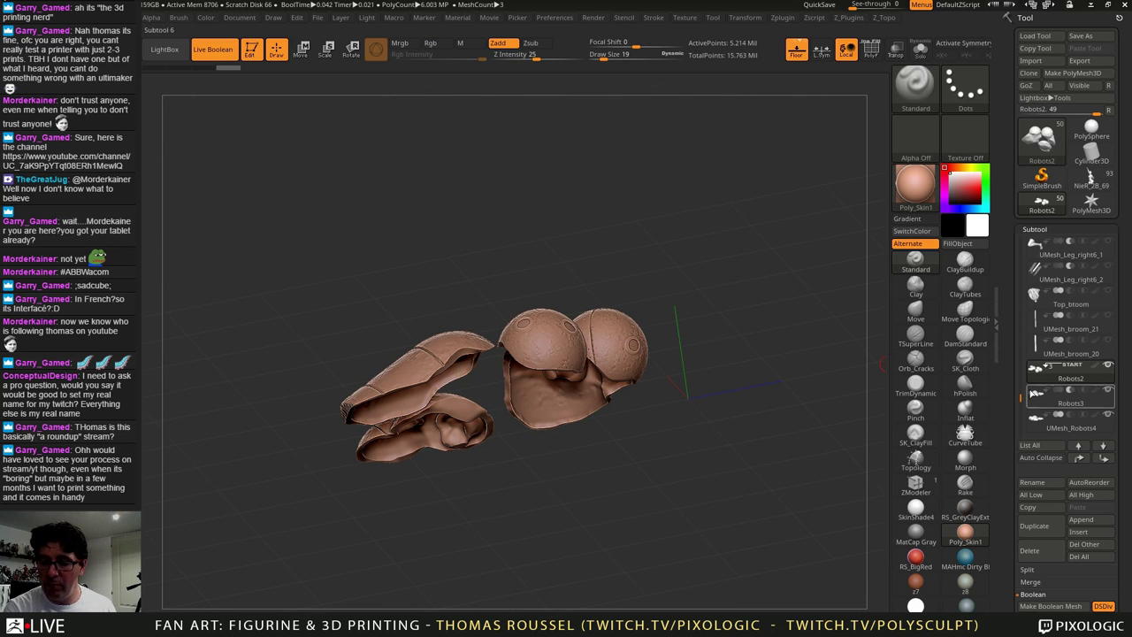
# Step: Show UMesh_Base3 with the robots and measure the round base's full width from above using a Transpose line
pyautogui.moveTo(1022, 398); pyautogui.dragTo(1022, 412)
pyautogui.click(1108, 366)
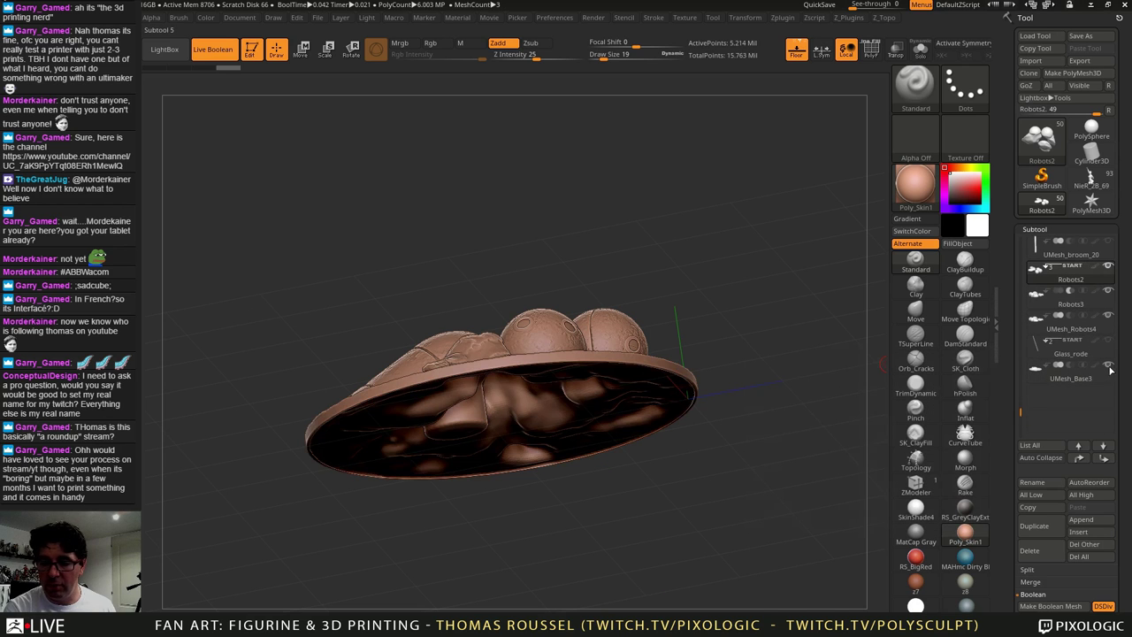
pyautogui.keyDown('alt'); pyautogui.moveTo(718, 372); pyautogui.dragTo(757, 451); pyautogui.keyUp('alt')
pyautogui.click(300, 48)
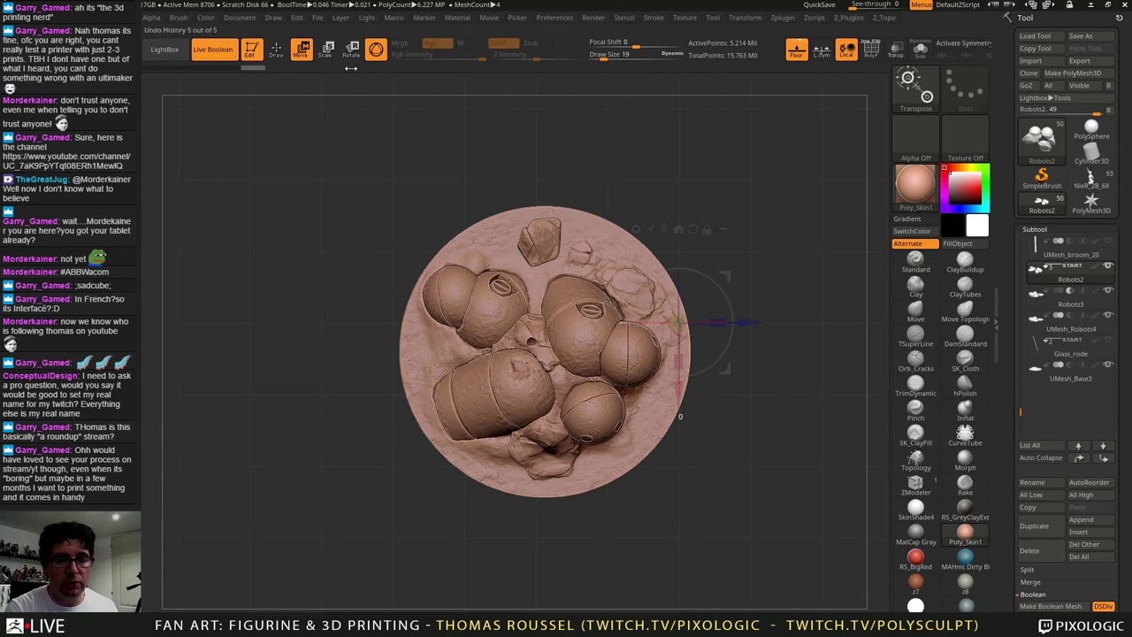
pyautogui.click(376, 50)
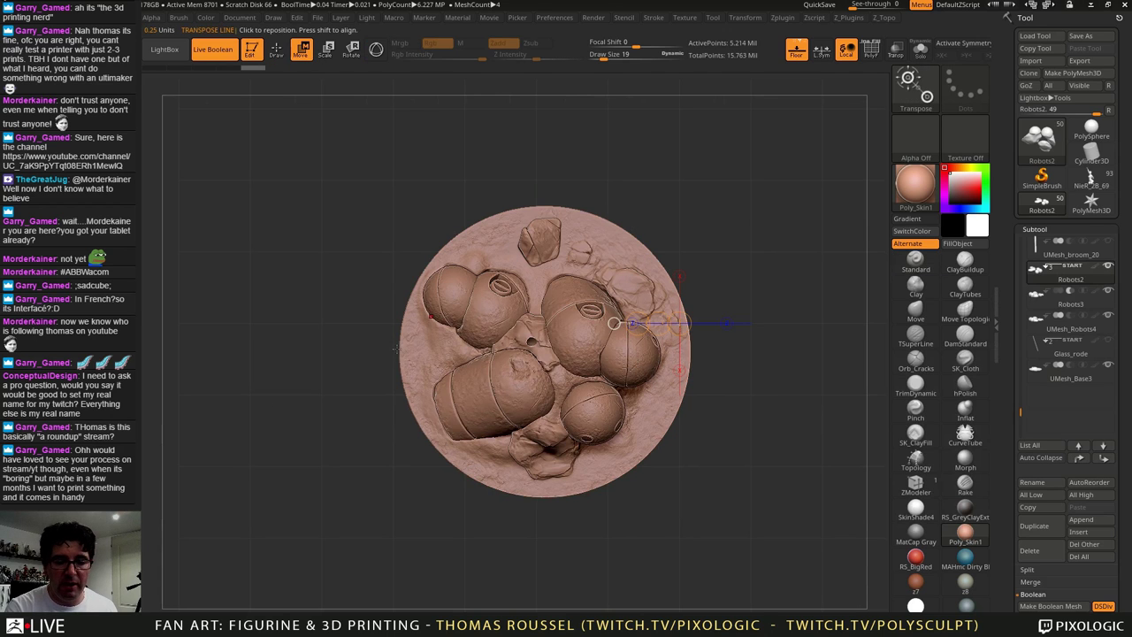
pyautogui.moveTo(396, 349)
pyautogui.mouseDown()
pyautogui.moveTo(712, 352)
pyautogui.moveTo(692, 350)
pyautogui.mouseUp()
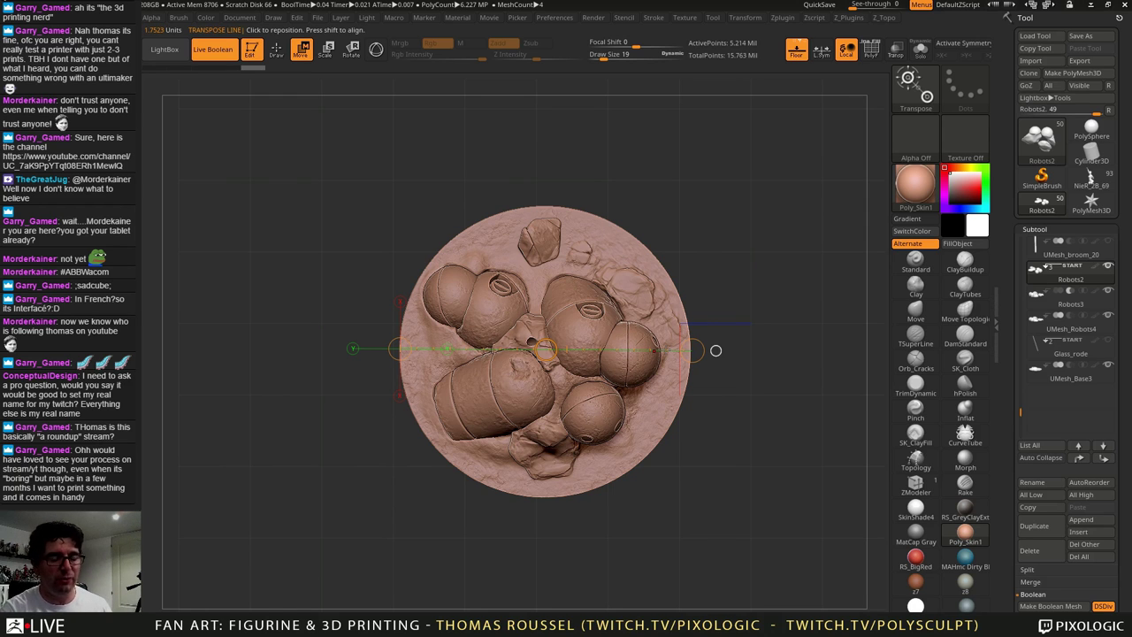
# Step: Show the UMesh_Leg_right6 leg parts above the base and examine the sockets in the thighs
pyautogui.moveTo(765, 315)
pyautogui.mouseDown()
pyautogui.moveTo(764, 246)
pyautogui.moveTo(743, 272)
pyautogui.moveTo(786, 293)
pyautogui.moveTo(771, 260)
pyautogui.moveTo(819, 294)
pyautogui.mouseUp()
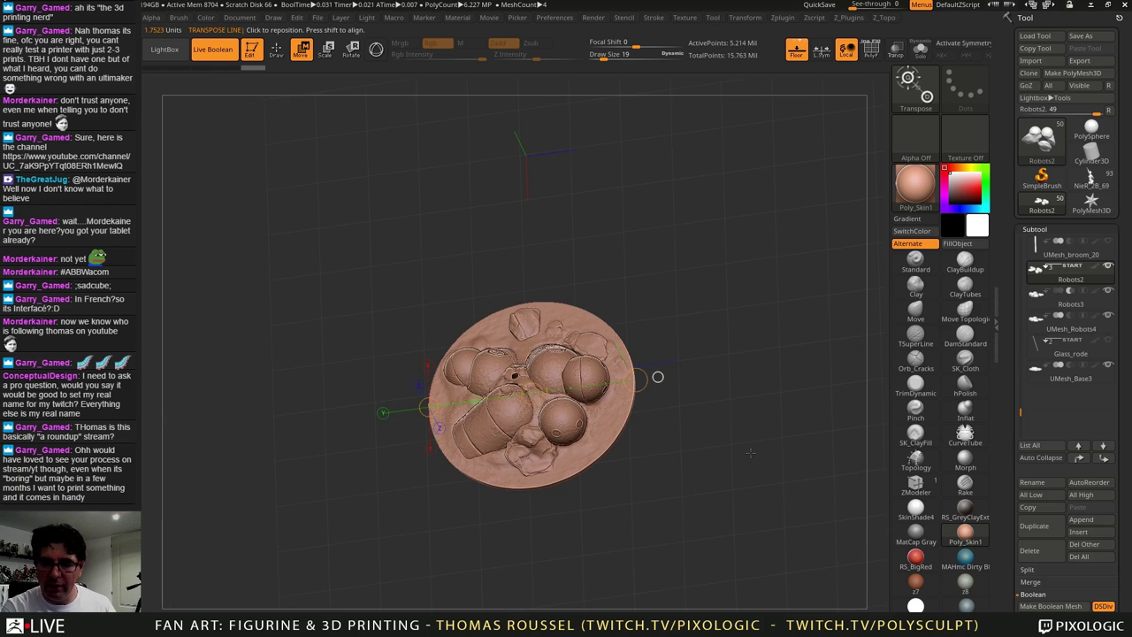
pyautogui.moveTo(658, 376); pyautogui.dragTo(660, 343)
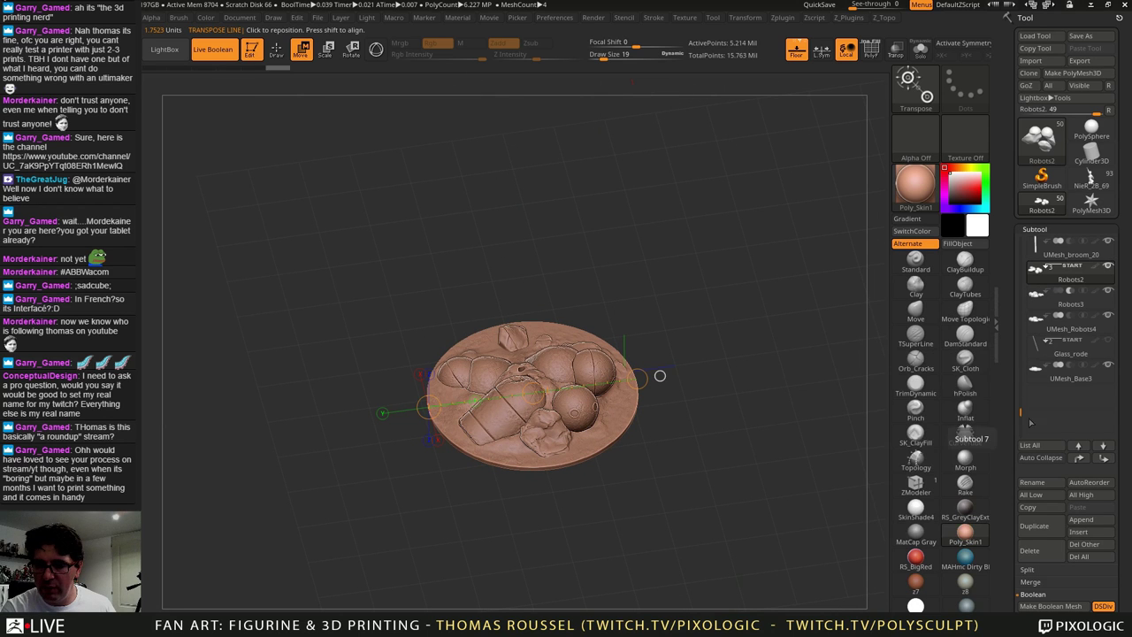
pyautogui.scroll(3, 1074, 310)
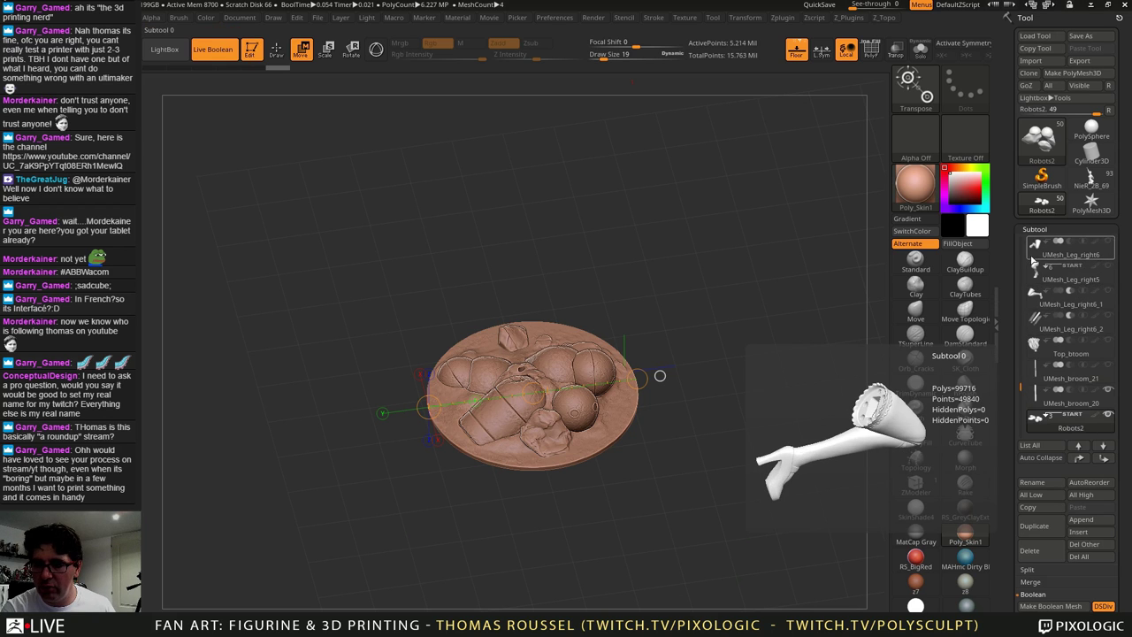
pyautogui.moveTo(1020, 390); pyautogui.dragTo(1021, 374)
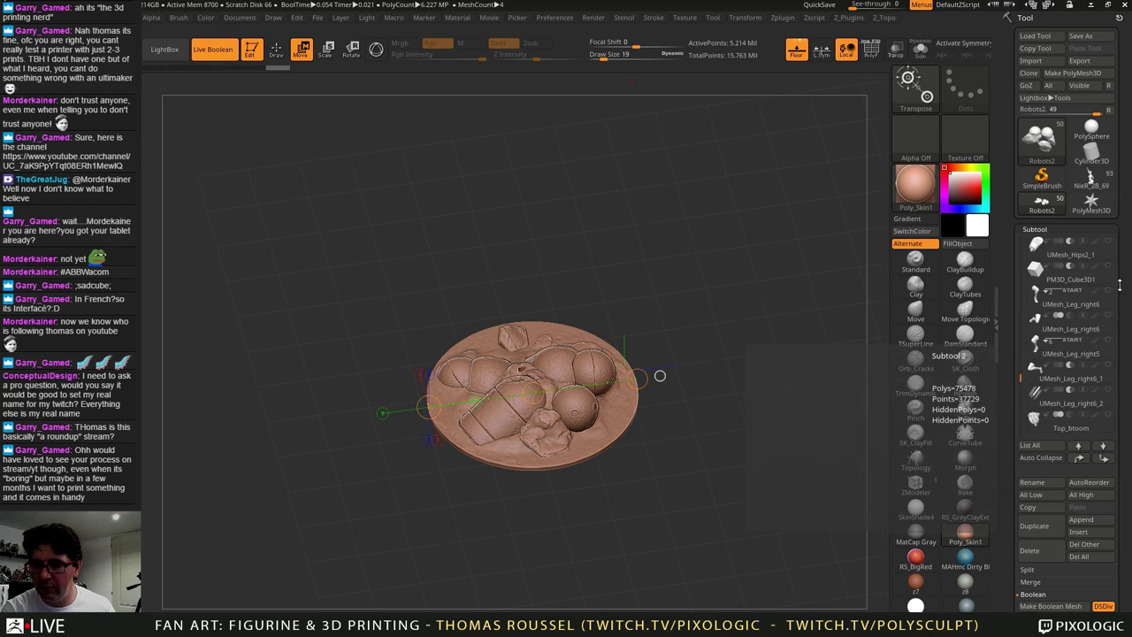
pyautogui.click(1109, 292)
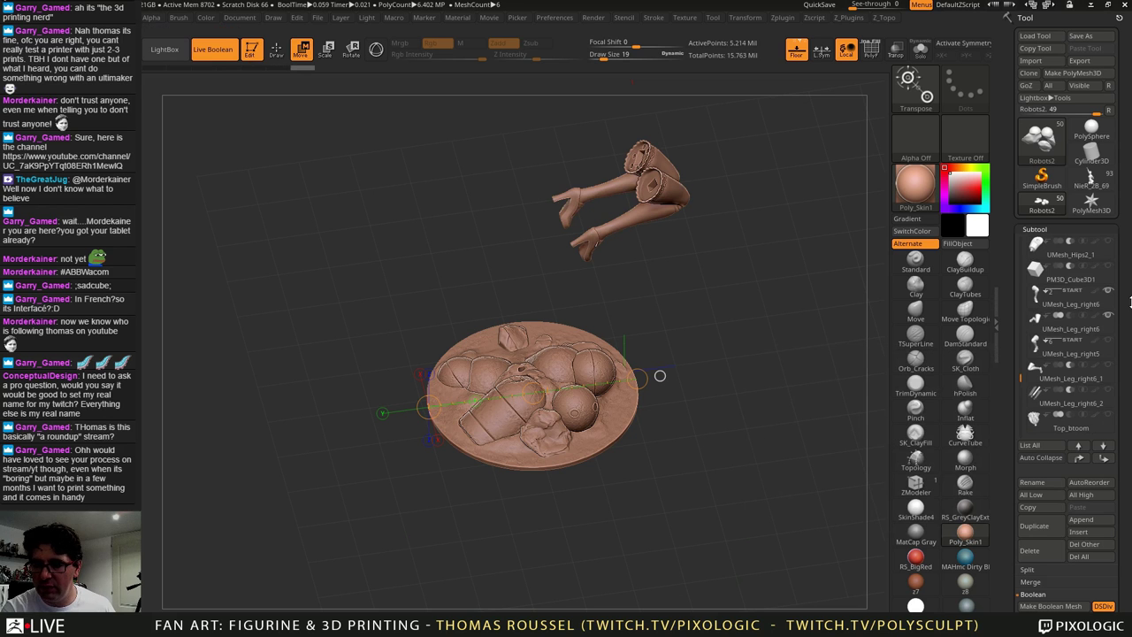
pyautogui.moveTo(762, 384); pyautogui.dragTo(734, 345)
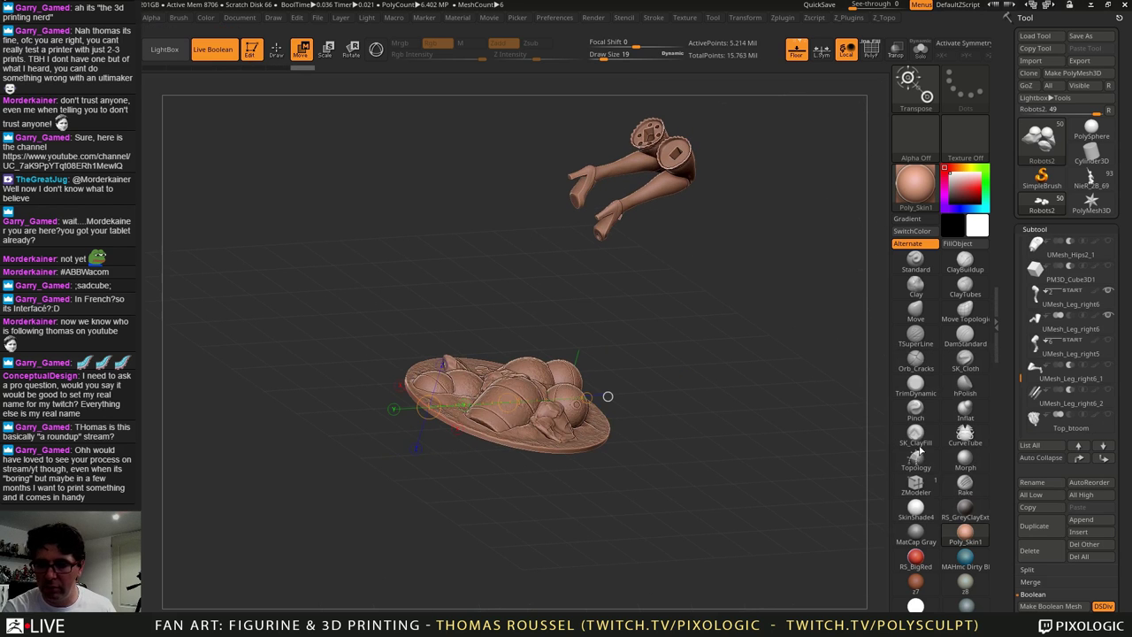
# Step: Show the Glass_rode support rod and examine from the side how it links the shoe to the base
pyautogui.moveTo(1022, 377); pyautogui.dragTo(1024, 412)
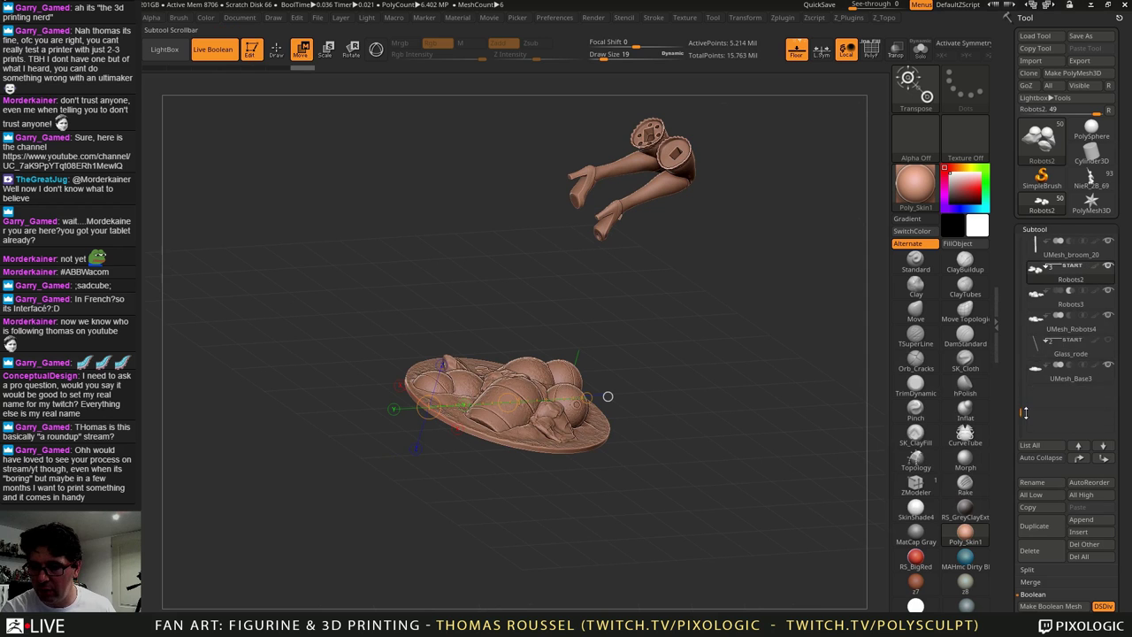
pyautogui.click(1109, 342)
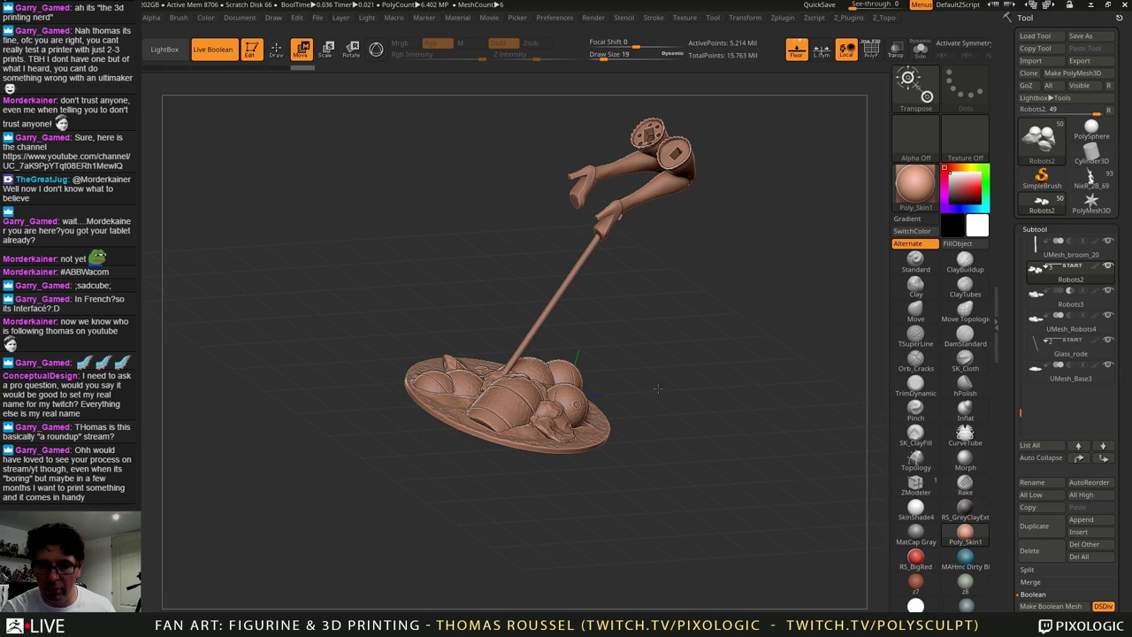
pyautogui.moveTo(712, 386); pyautogui.dragTo(661, 415)
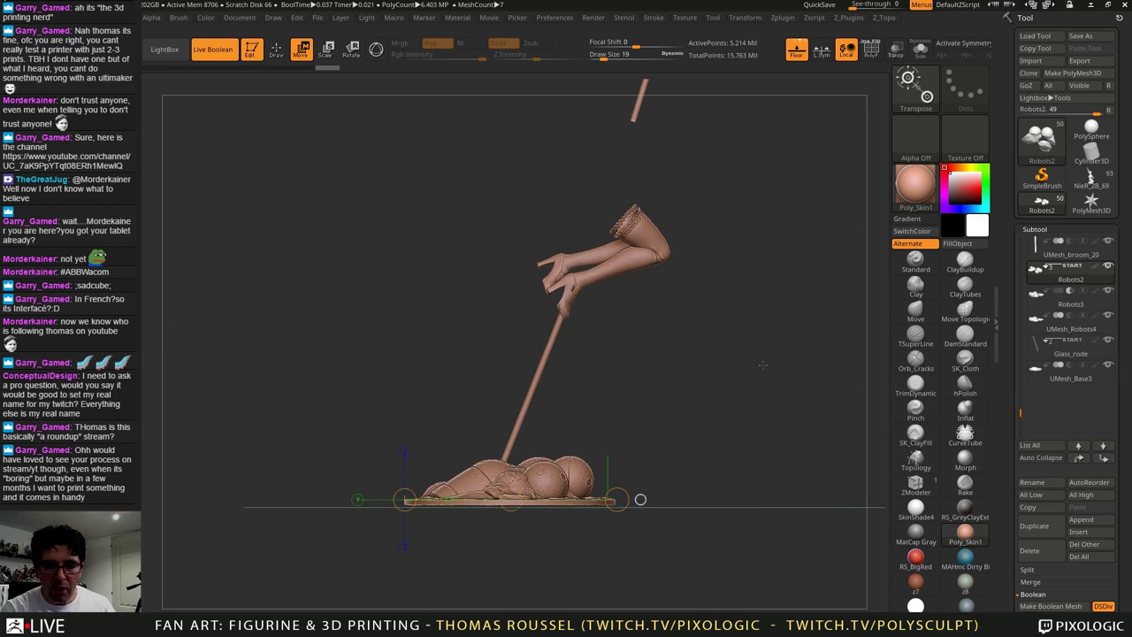
pyautogui.keyDown('alt'); pyautogui.moveTo(778, 368); pyautogui.dragTo(609, 323); pyautogui.keyUp('alt')
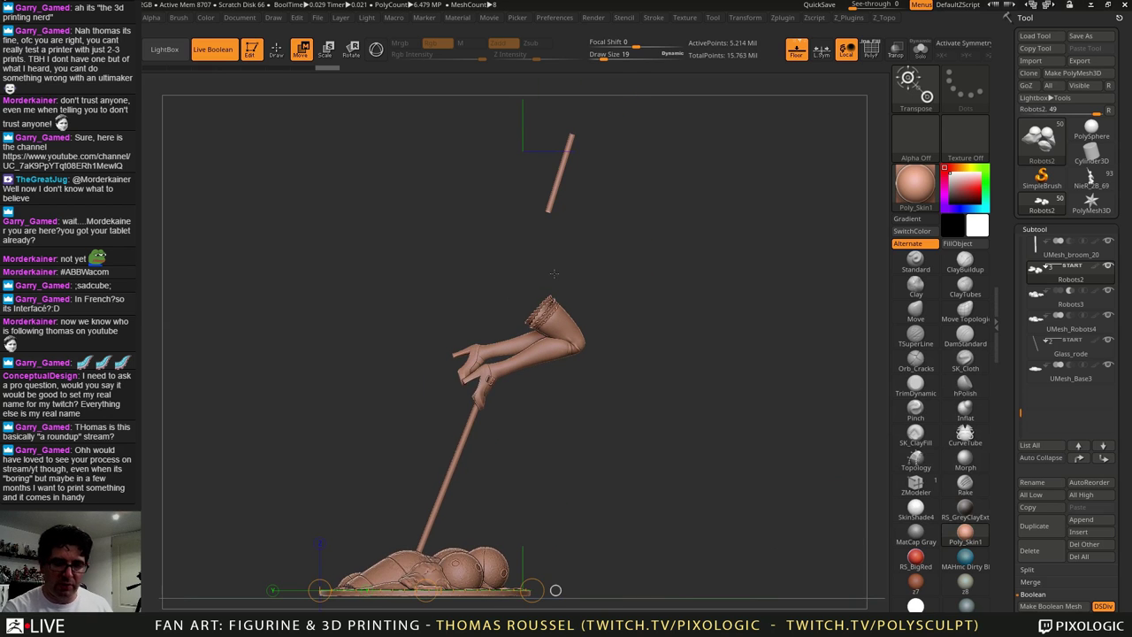
pyautogui.keyDown('alt'); pyautogui.moveTo(601, 473); pyautogui.dragTo(638, 399); pyautogui.keyUp('alt')
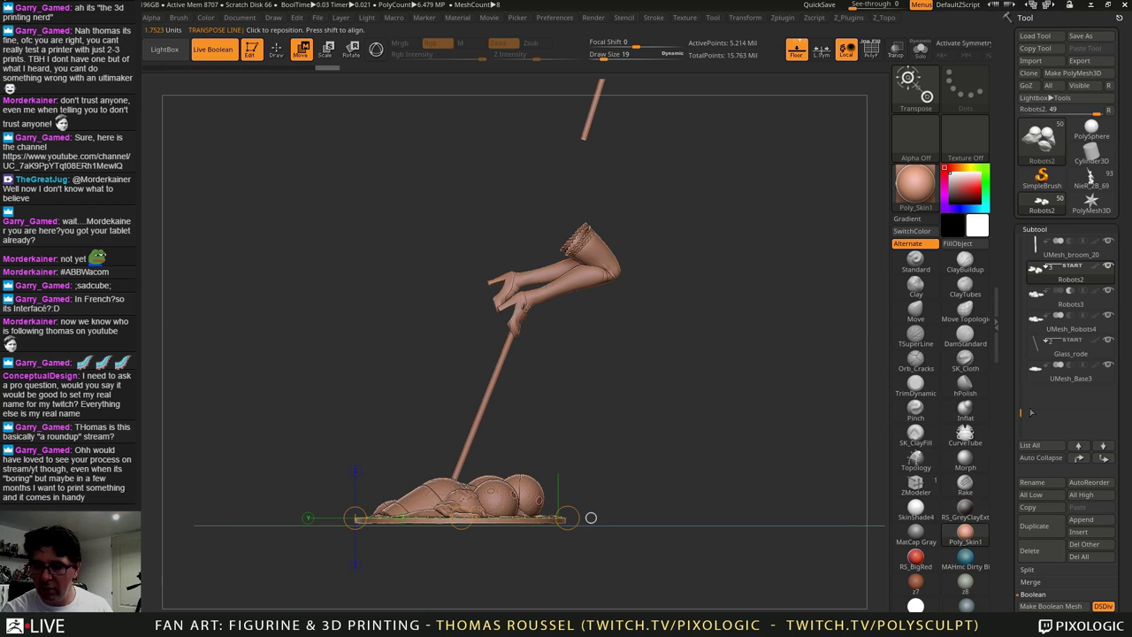
# Step: Switch to the complete NieR_2B_69 tool and bring the whole figurine into view
pyautogui.moveTo(1018, 413); pyautogui.dragTo(1019, 398)
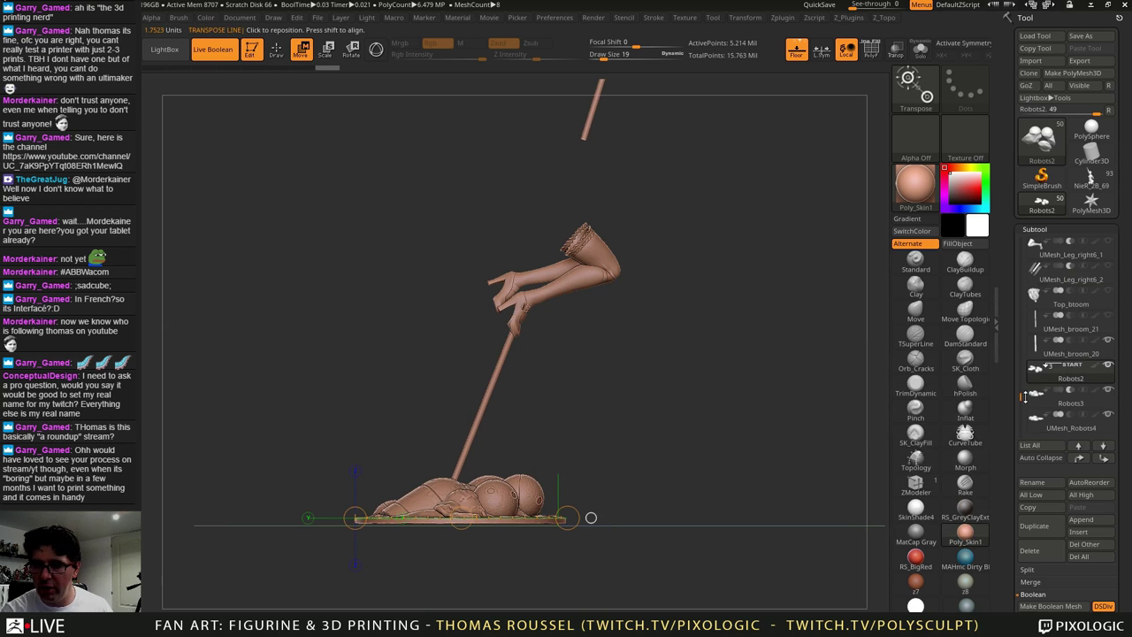
pyautogui.click(1079, 183)
pyautogui.moveTo(741, 356)
pyautogui.keyDown('alt'); pyautogui.mouseDown()
pyautogui.moveTo(735, 408)
pyautogui.moveTo(710, 351)
pyautogui.moveTo(679, 419)
pyautogui.moveTo(711, 419)
pyautogui.mouseUp(); pyautogui.keyUp('alt')
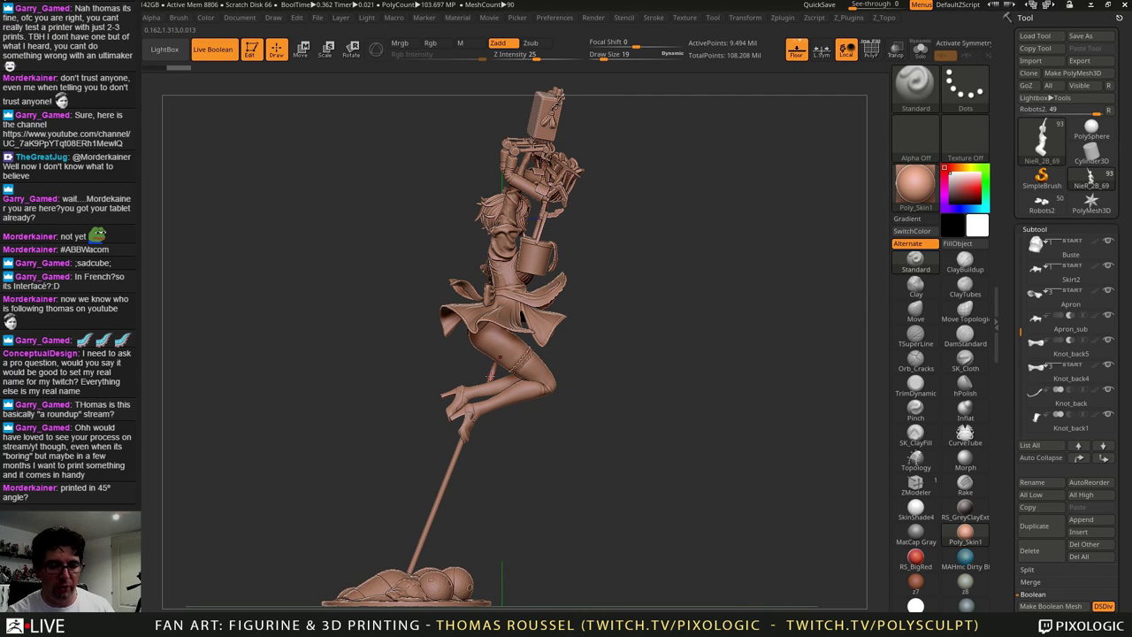
# Step: Measure the figurine's full height from the base with a vertical Transpose line on its opposite side view
pyautogui.moveTo(513, 456); pyautogui.dragTo(594, 450)
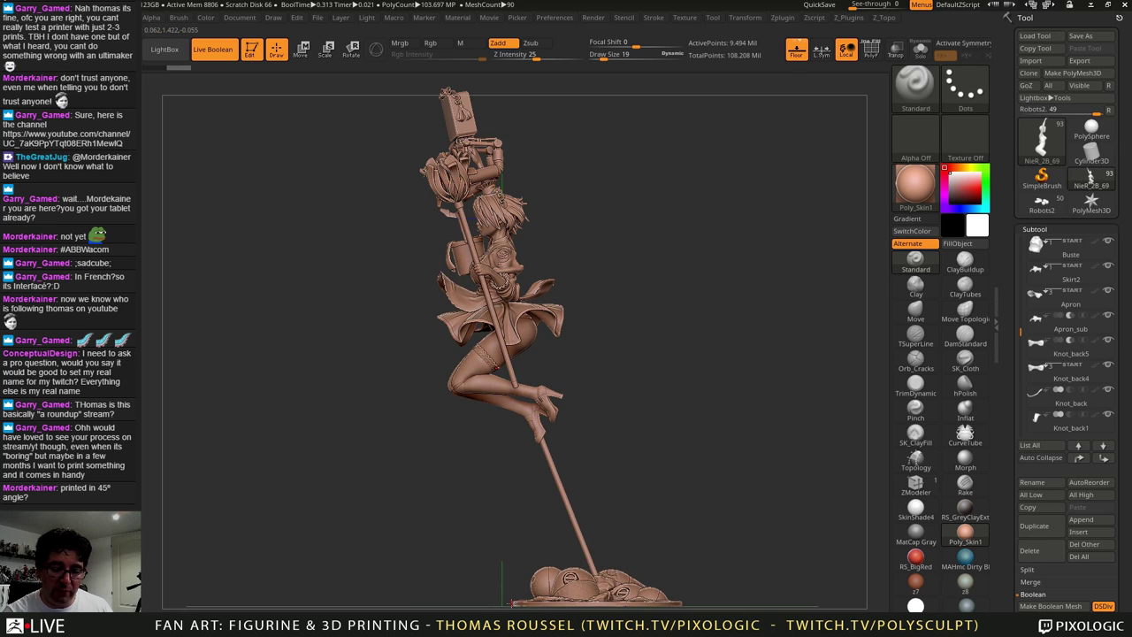
pyautogui.press('r')
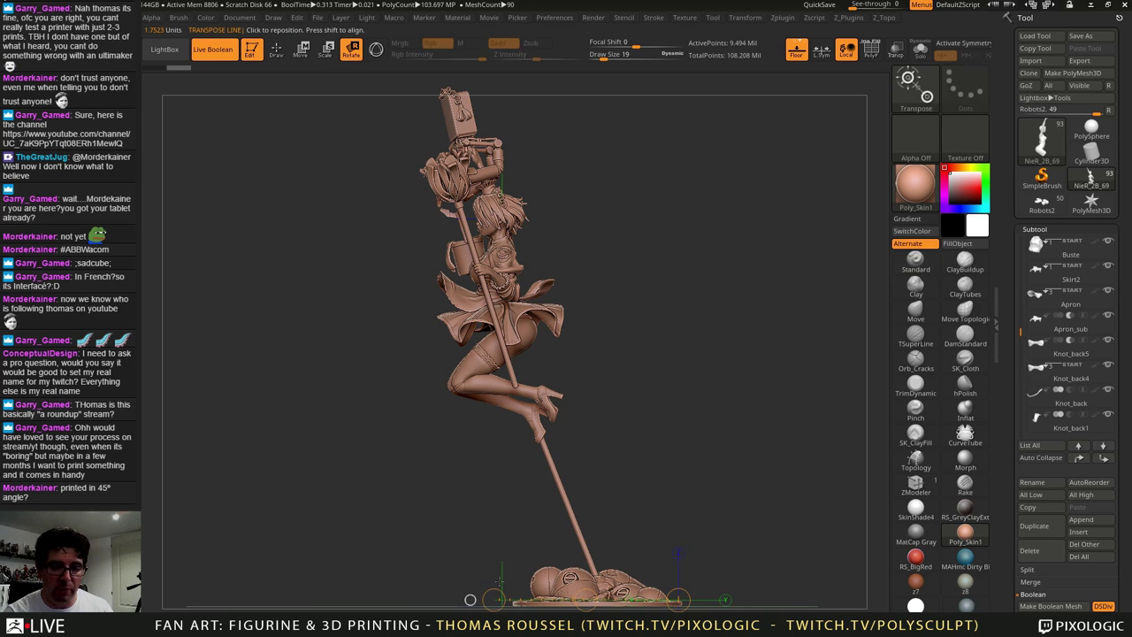
pyautogui.keyDown('shift'); pyautogui.moveTo(513, 604); pyautogui.dragTo(553, 93); pyautogui.keyUp('shift')
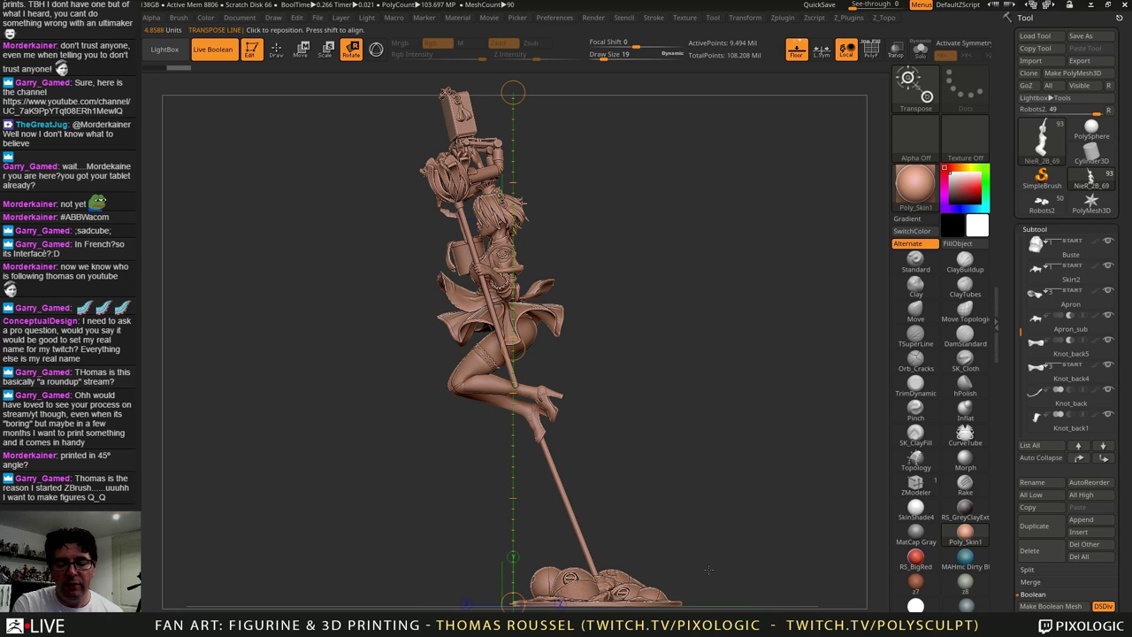
# Step: Examine the figurine's balance over the base and the lean of the support rod from several angles
pyautogui.moveTo(707, 569); pyautogui.dragTo(674, 431)
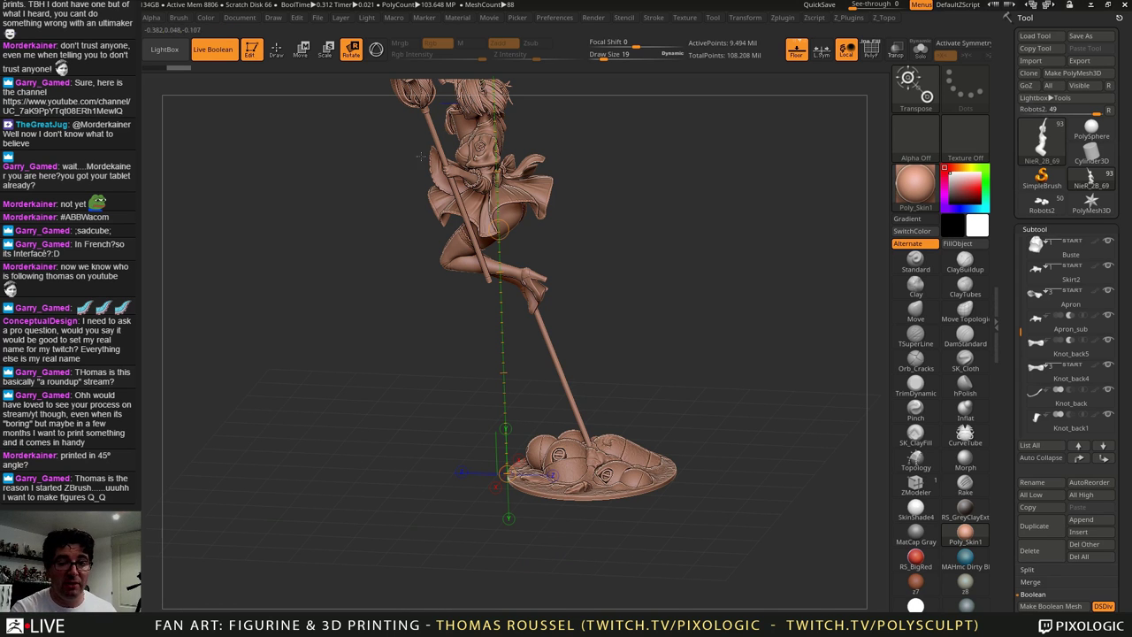
pyautogui.click(617, 228)
pyautogui.moveTo(617, 228); pyautogui.dragTo(617, 181)
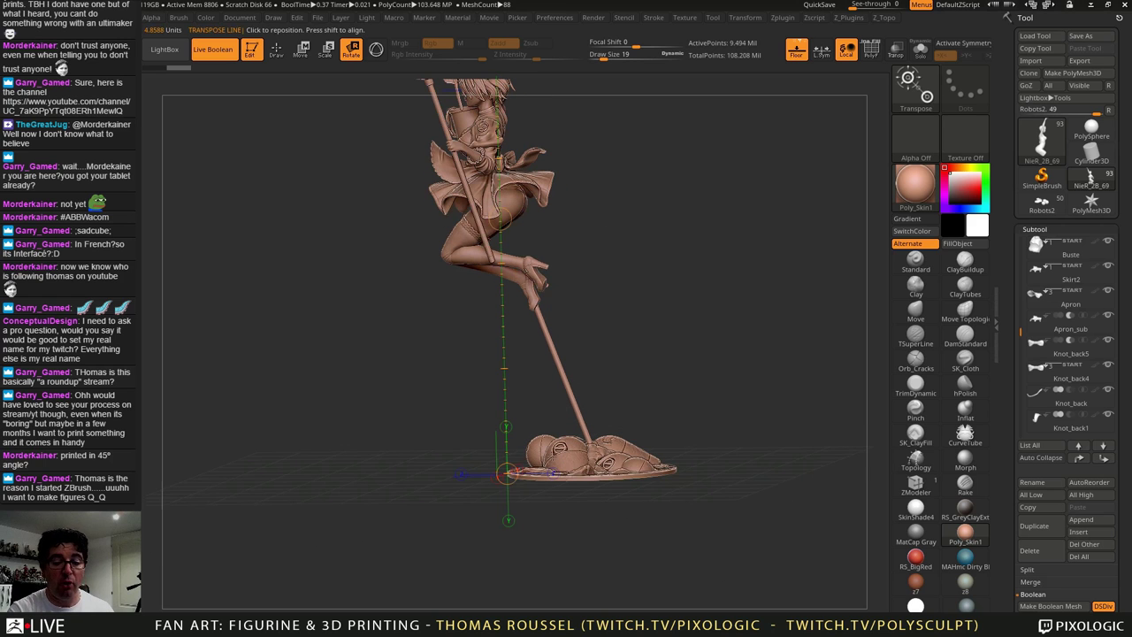
pyautogui.keyDown('shift'); pyautogui.moveTo(663, 413); pyautogui.dragTo(534, 496); pyautogui.keyUp('shift')
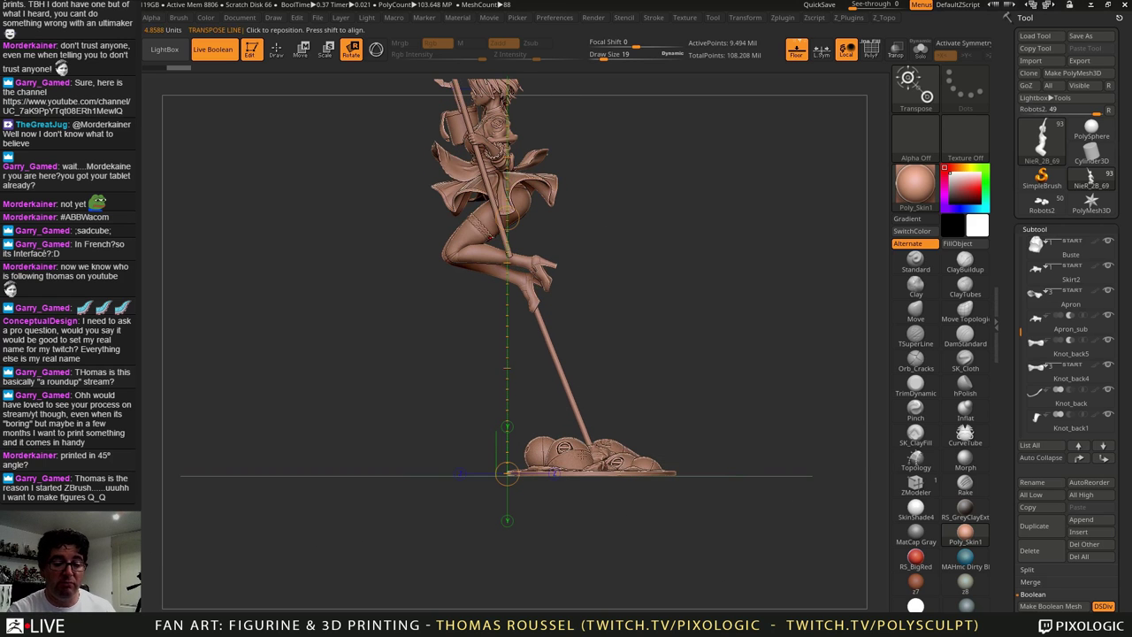
pyautogui.moveTo(613, 523); pyautogui.dragTo(614, 433)
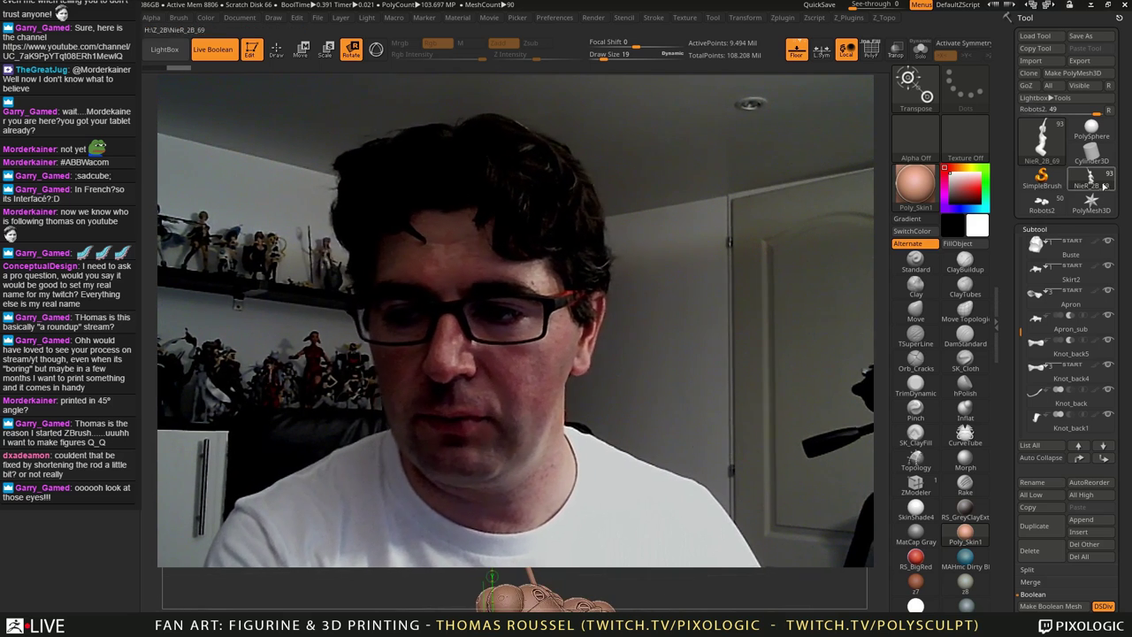
# Step: Find the active NieR_2B_69 subtool in the list and examine the support rod between the foot and the base
pyautogui.moveTo(1019, 328); pyautogui.dragTo(1019, 249)
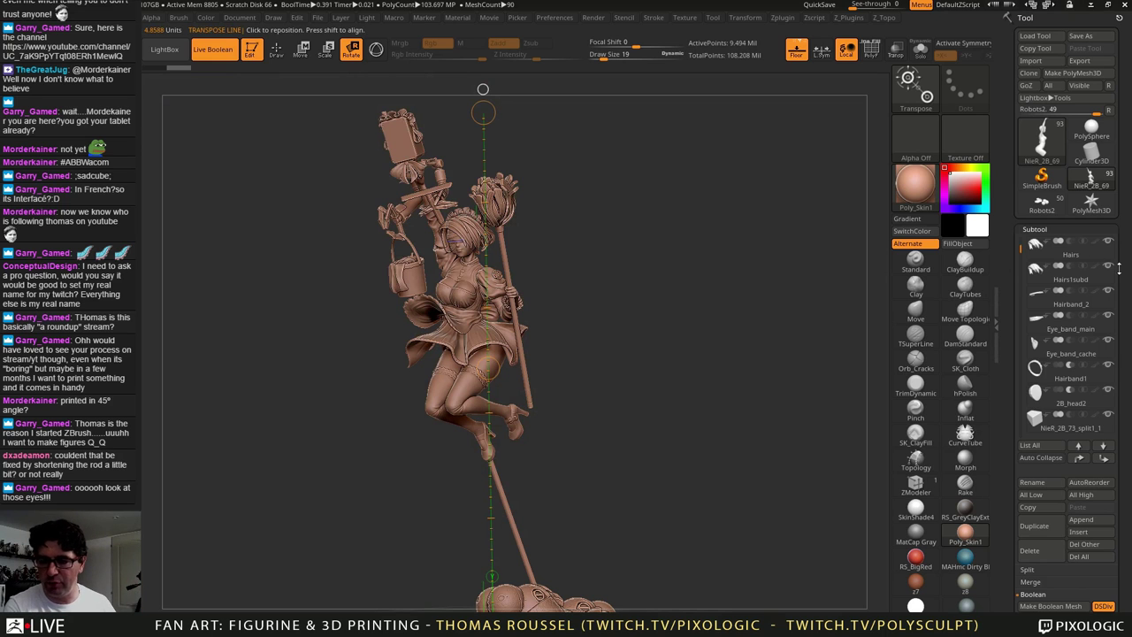
pyautogui.moveTo(1019, 253); pyautogui.dragTo(1019, 231)
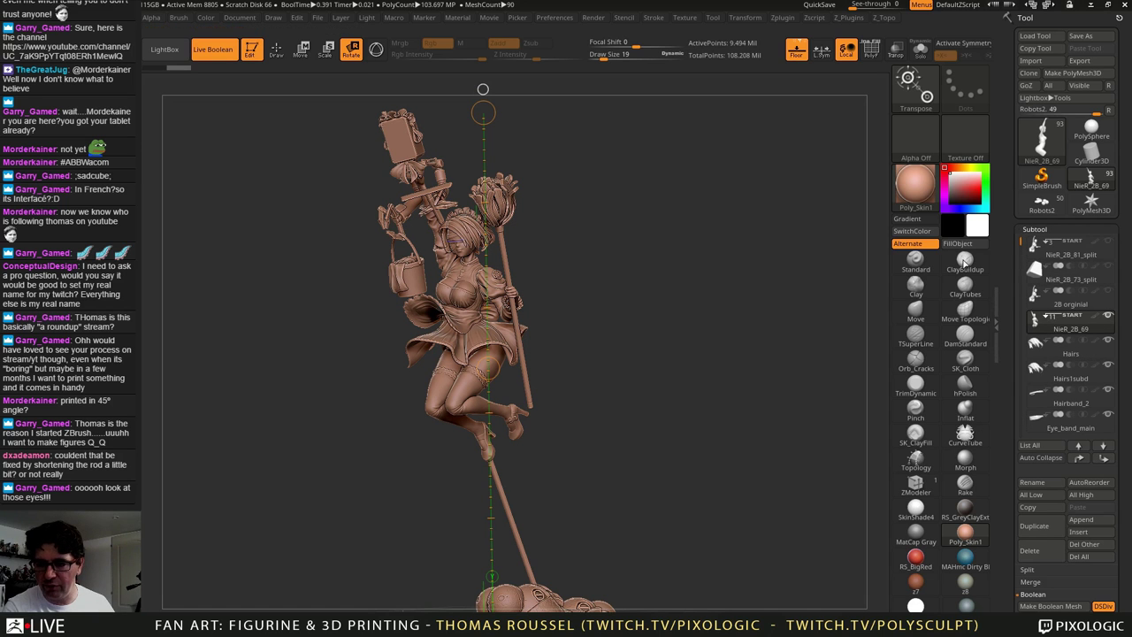
pyautogui.moveTo(652, 377); pyautogui.dragTo(1060, 333)
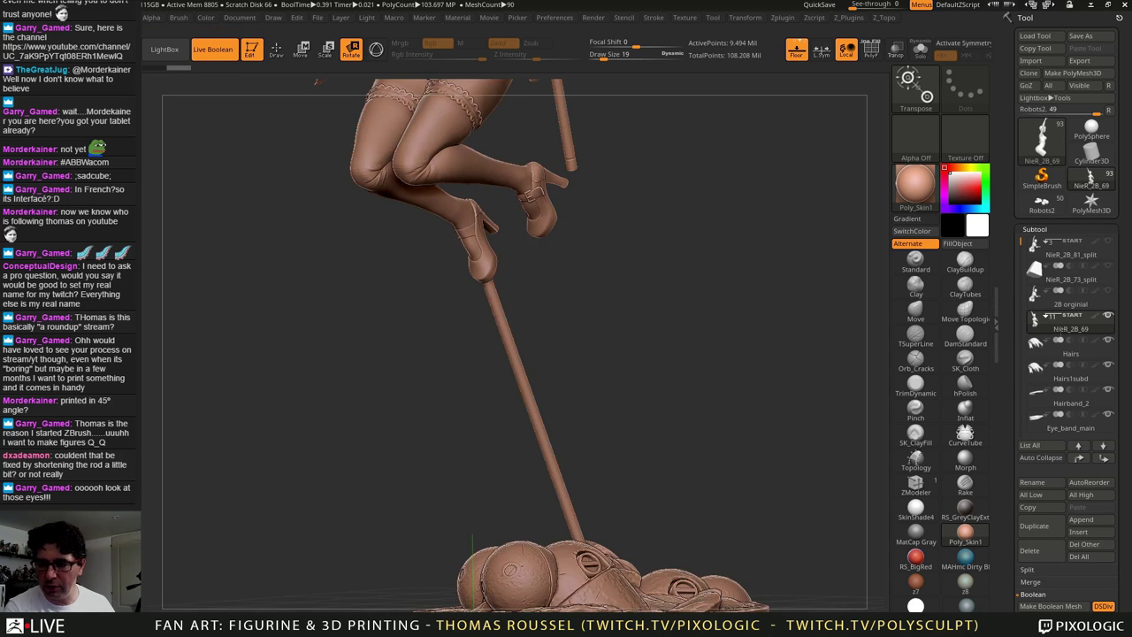
# Step: Compare the NieR_2B_69 body alone with the whole figurine, leaving all other subtools hidden
pyautogui.click(1111, 320)
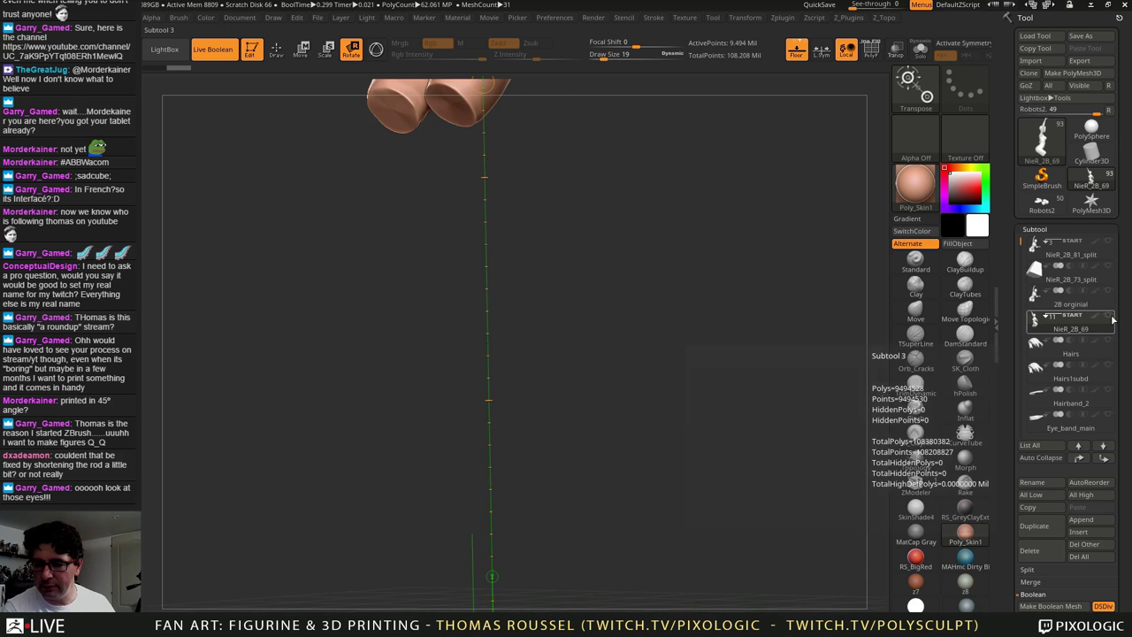
pyautogui.click(1111, 320)
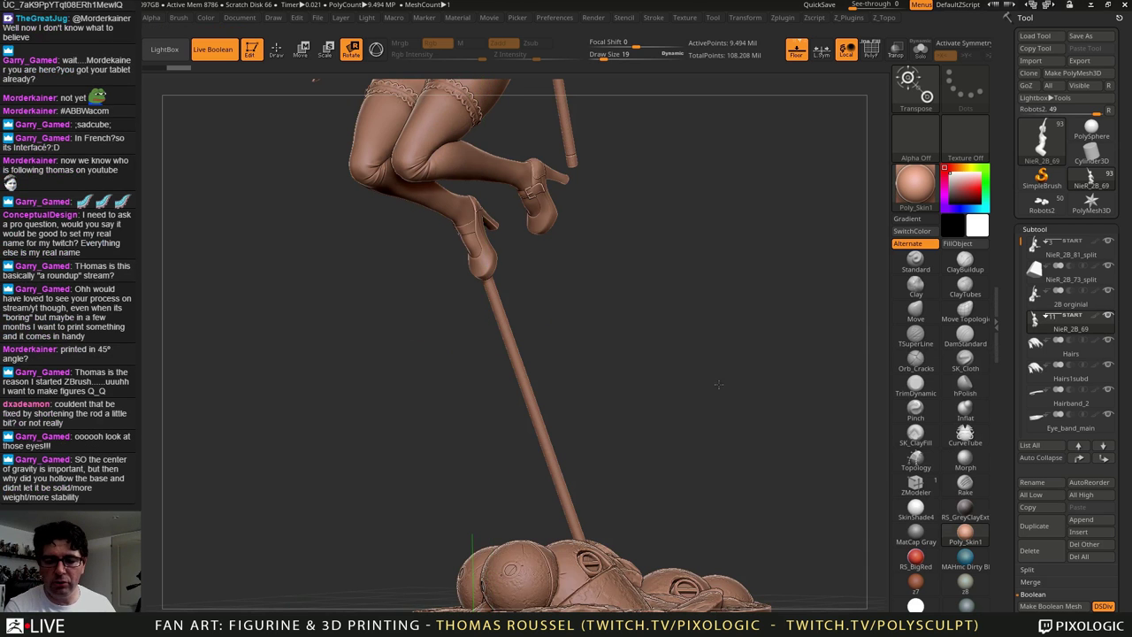
pyautogui.keyDown('alt'); pyautogui.moveTo(710, 328); pyautogui.dragTo(694, 239); pyautogui.keyUp('alt')
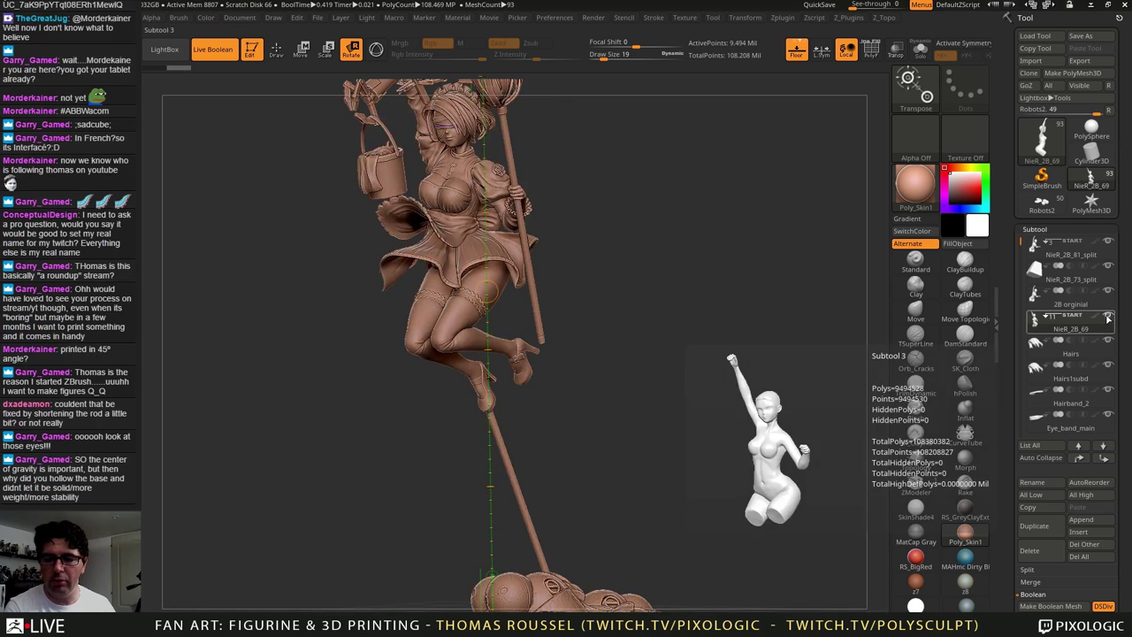
pyautogui.click(1109, 317)
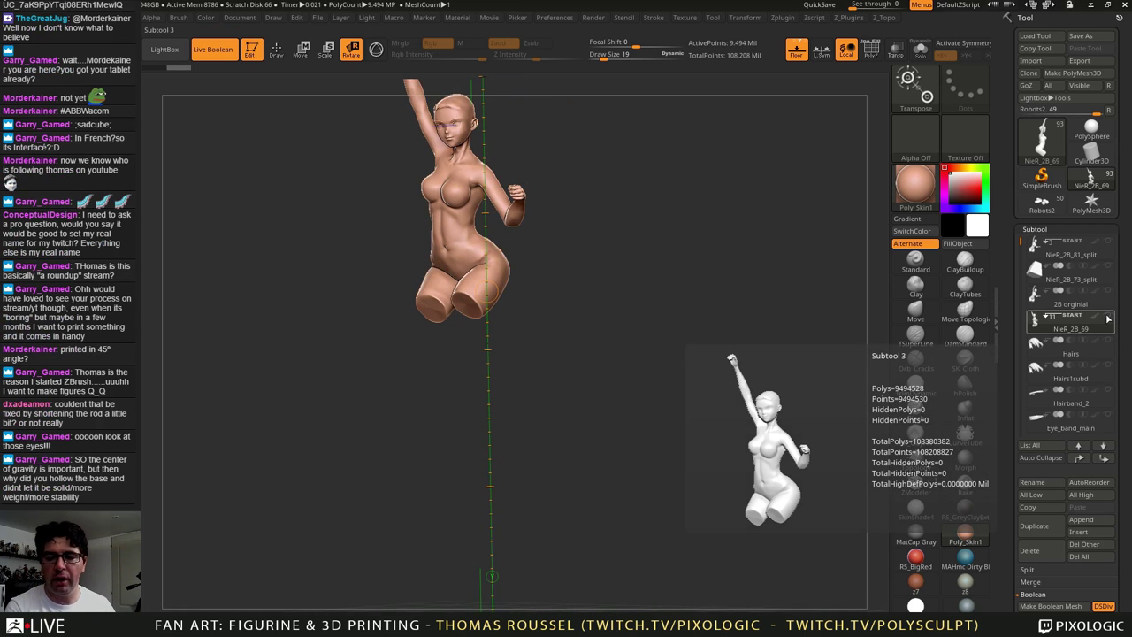
pyautogui.click(1109, 317)
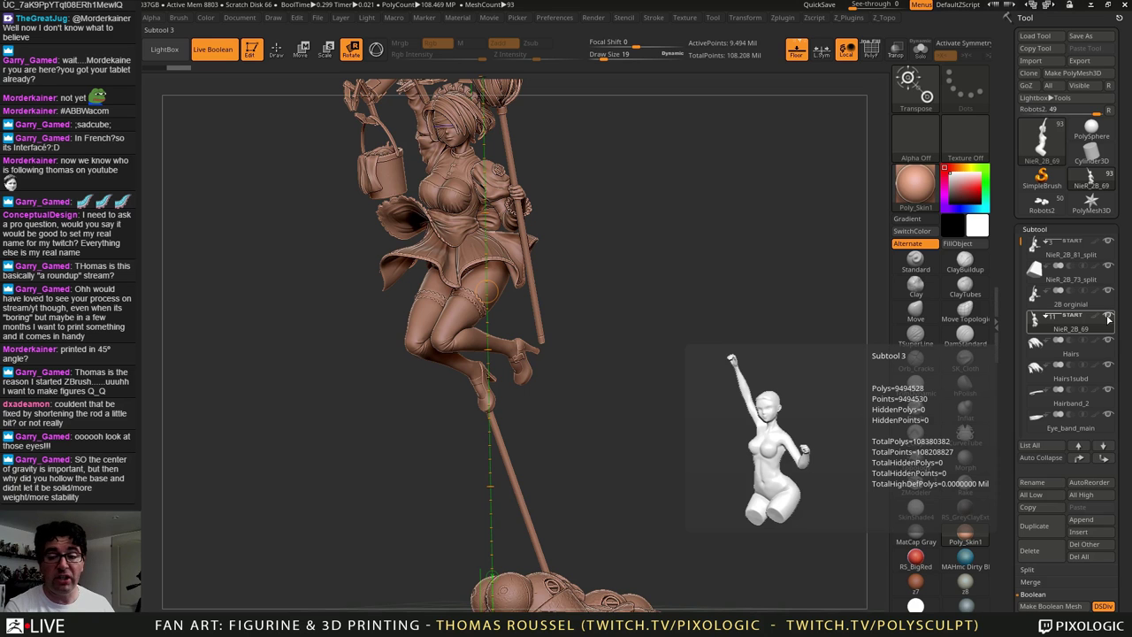
pyautogui.click(1109, 317)
pyautogui.click(1109, 317)
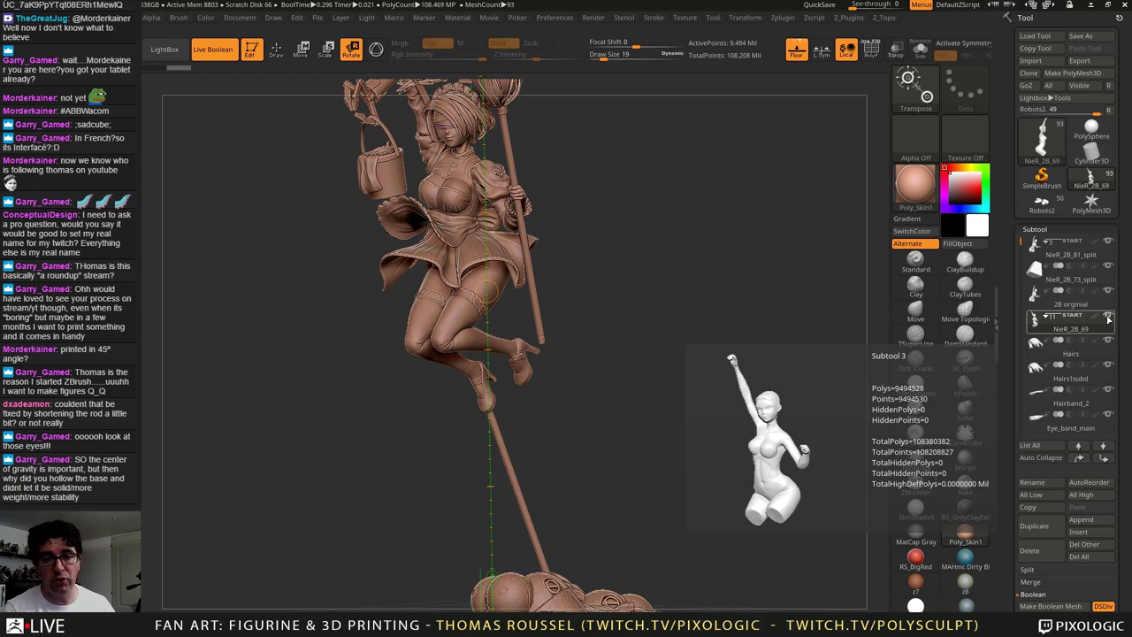
pyautogui.click(1108, 317)
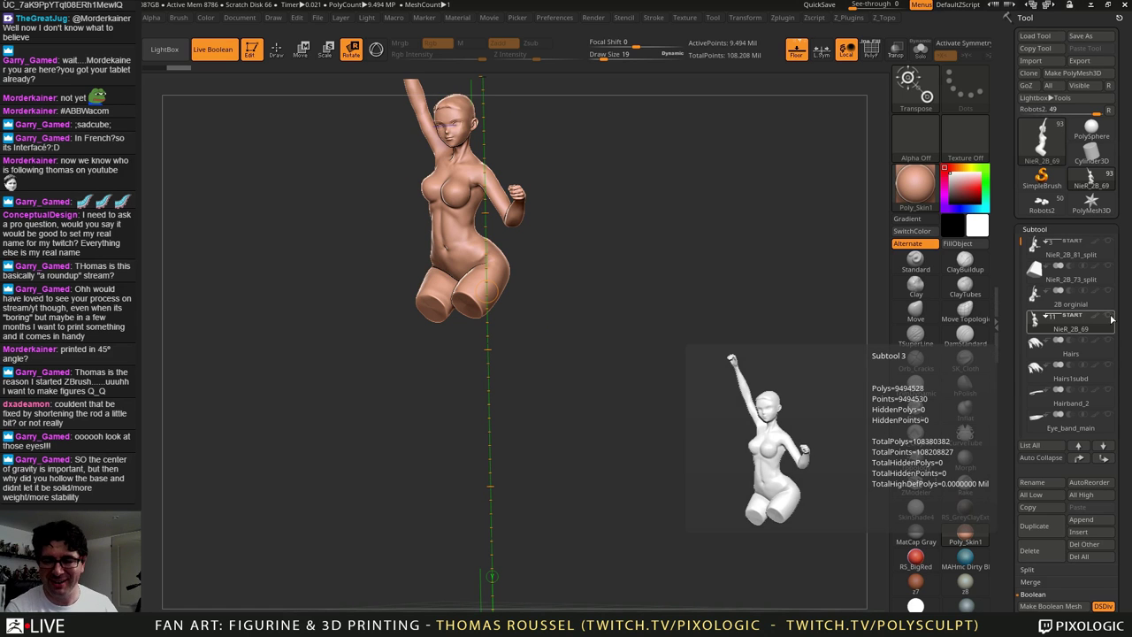
# Step: Make the hair and head parts in the NieR_2B_69 group visible with the body and reselect the NieR_2B_69 subtool
pyautogui.click(1021, 346)
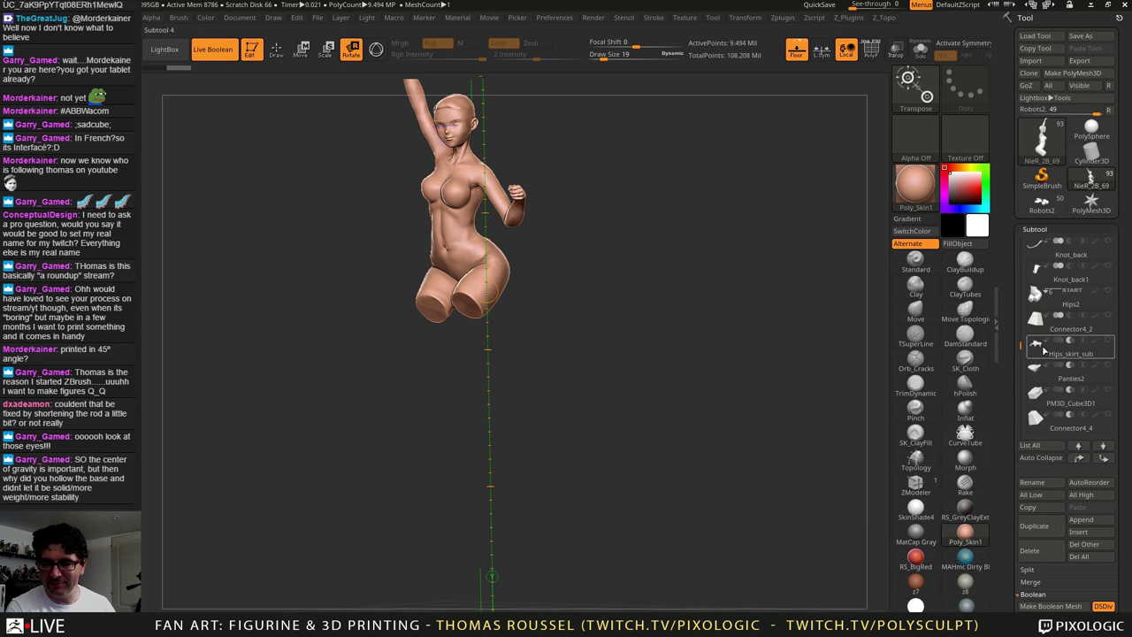
pyautogui.click(1043, 350)
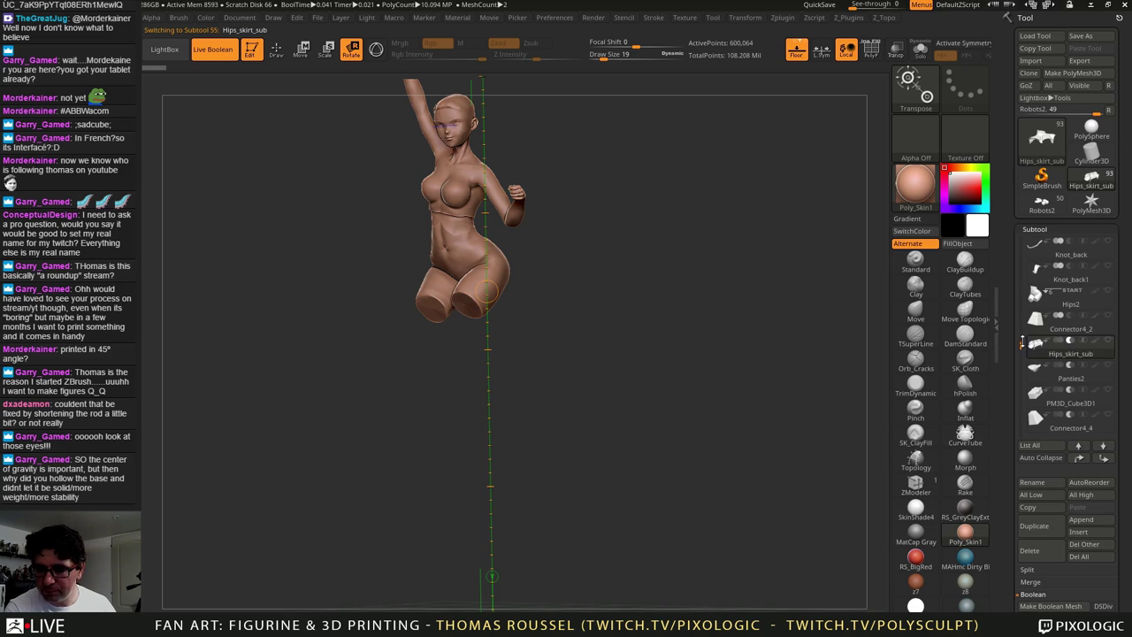
pyautogui.moveTo(1022, 342); pyautogui.dragTo(1036, 238)
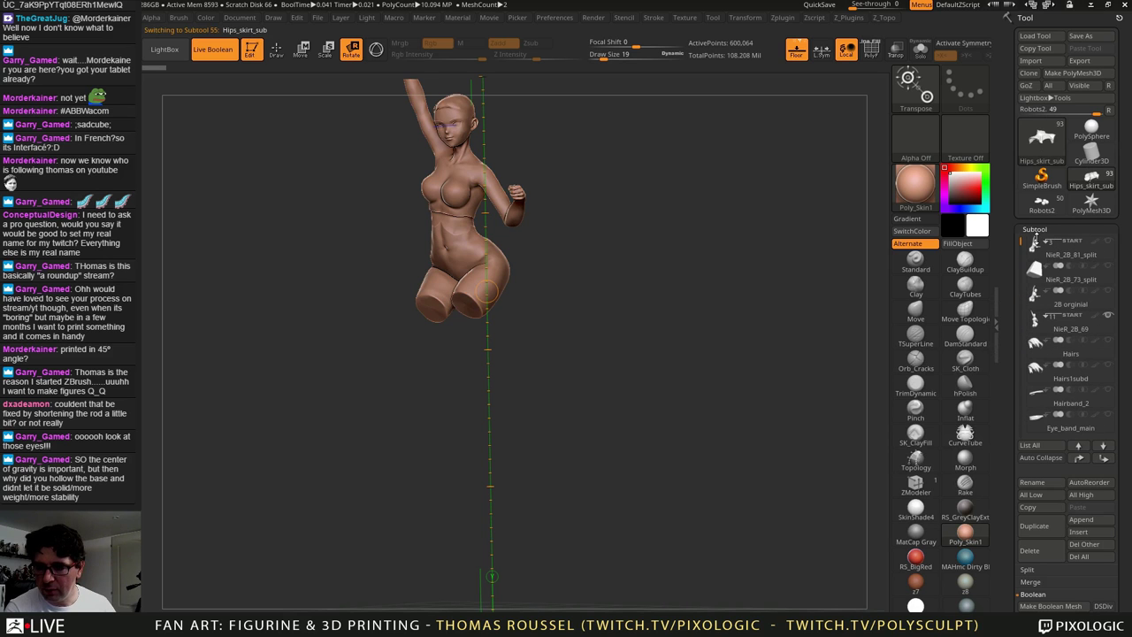
pyautogui.click(1107, 317)
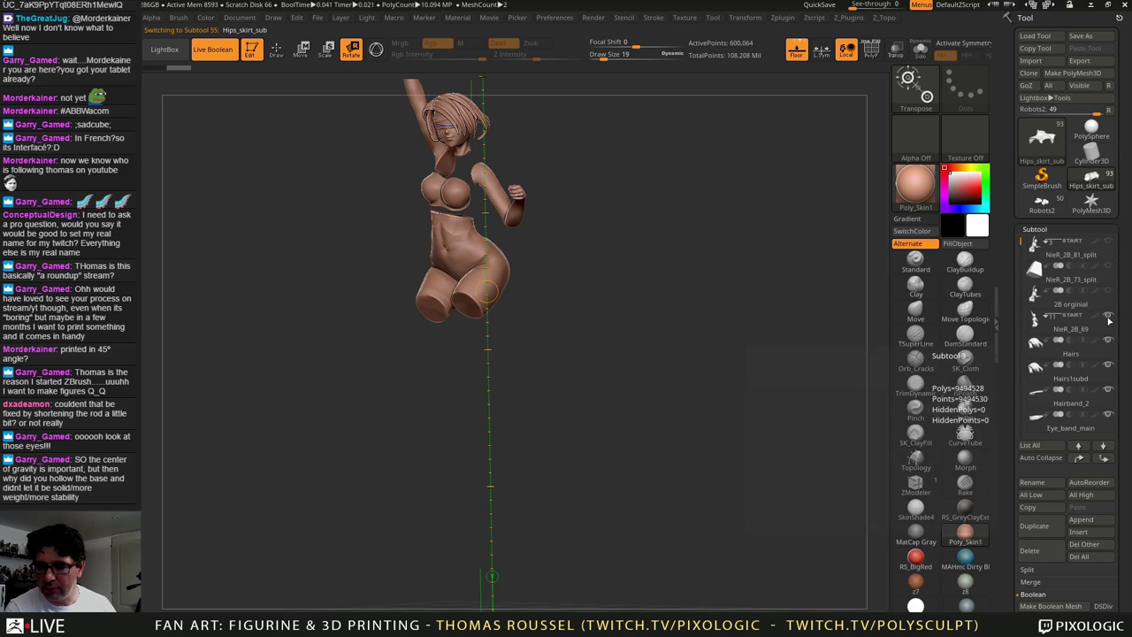
pyautogui.click(1040, 331)
# Step: Examine the figurine's head from the front and the square connector on the cut face at its back
pyautogui.keyDown('alt'); pyautogui.moveTo(615, 305); pyautogui.dragTo(699, 460); pyautogui.keyUp('alt')
pyautogui.moveTo(690, 380); pyautogui.dragTo(759, 584)
pyautogui.keyDown('alt'); pyautogui.moveTo(812, 260); pyautogui.dragTo(672, 97); pyautogui.keyUp('alt')
pyautogui.keyDown('alt'); pyautogui.moveTo(690, 185); pyautogui.dragTo(729, 513); pyautogui.keyUp('alt')
pyautogui.keyDown('alt'); pyautogui.moveTo(698, 206); pyautogui.dragTo(741, 338); pyautogui.keyUp('alt')
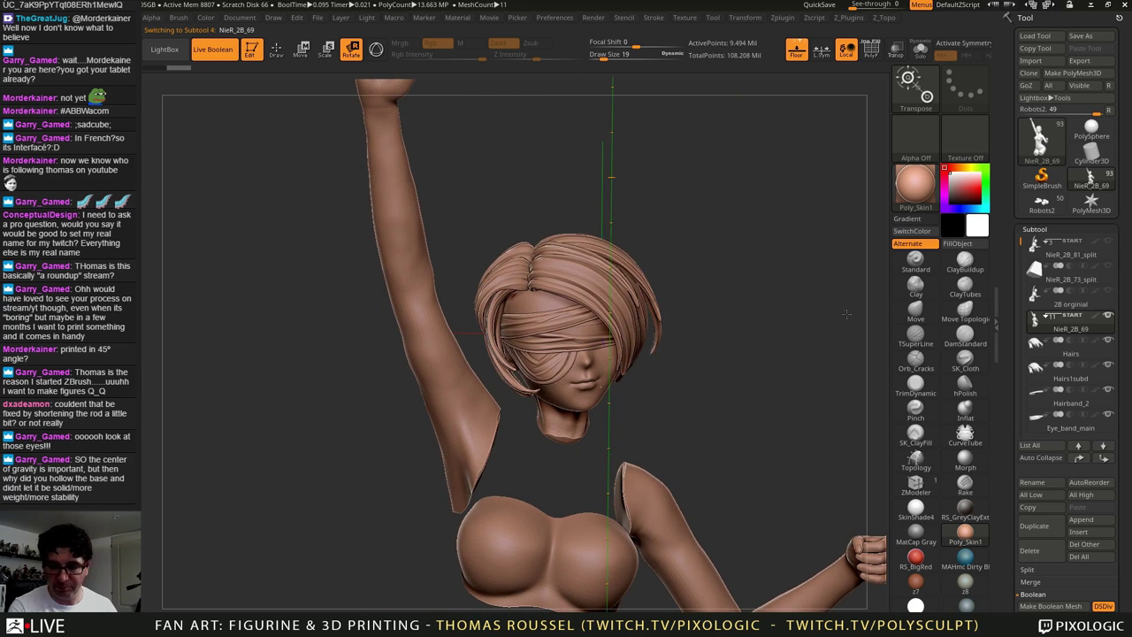
pyautogui.moveTo(846, 314)
pyautogui.mouseDown()
pyautogui.moveTo(361, 267)
pyautogui.moveTo(443, 270)
pyautogui.moveTo(459, 372)
pyautogui.moveTo(638, 288)
pyautogui.moveTo(802, 327)
pyautogui.mouseUp()
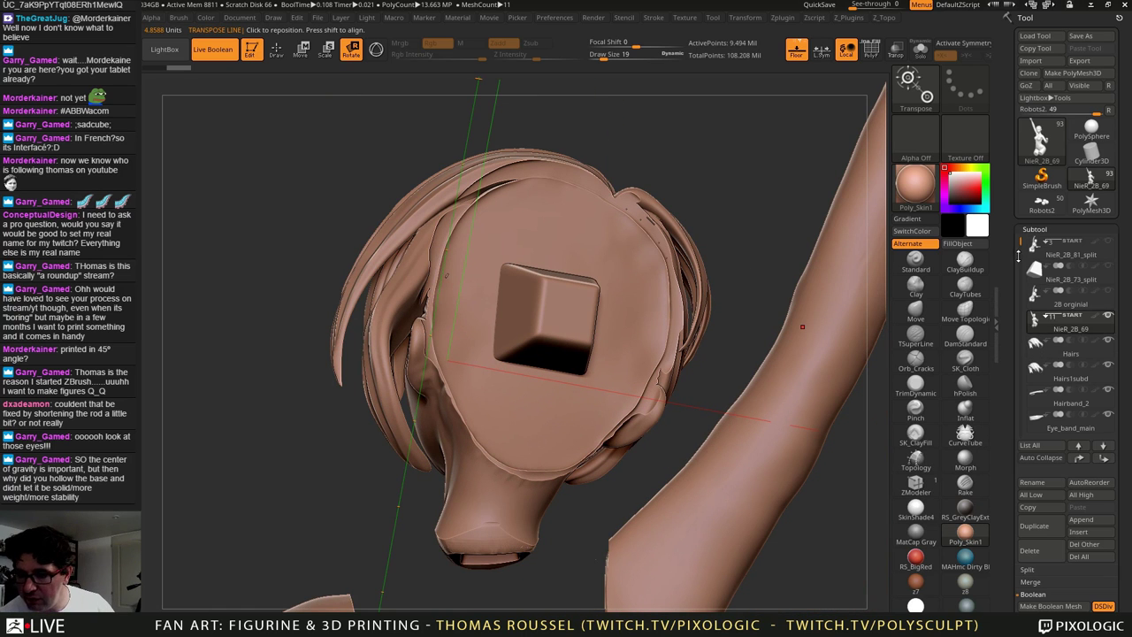
pyautogui.moveTo(1020, 239); pyautogui.dragTo(1023, 246)
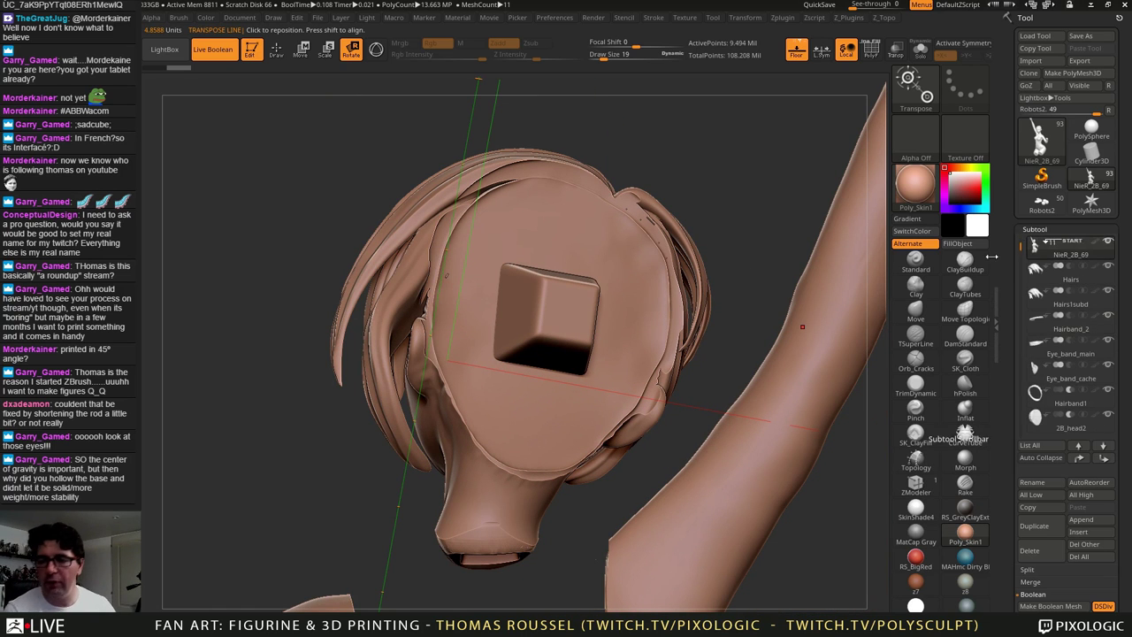
pyautogui.moveTo(618, 149); pyautogui.dragTo(574, 202)
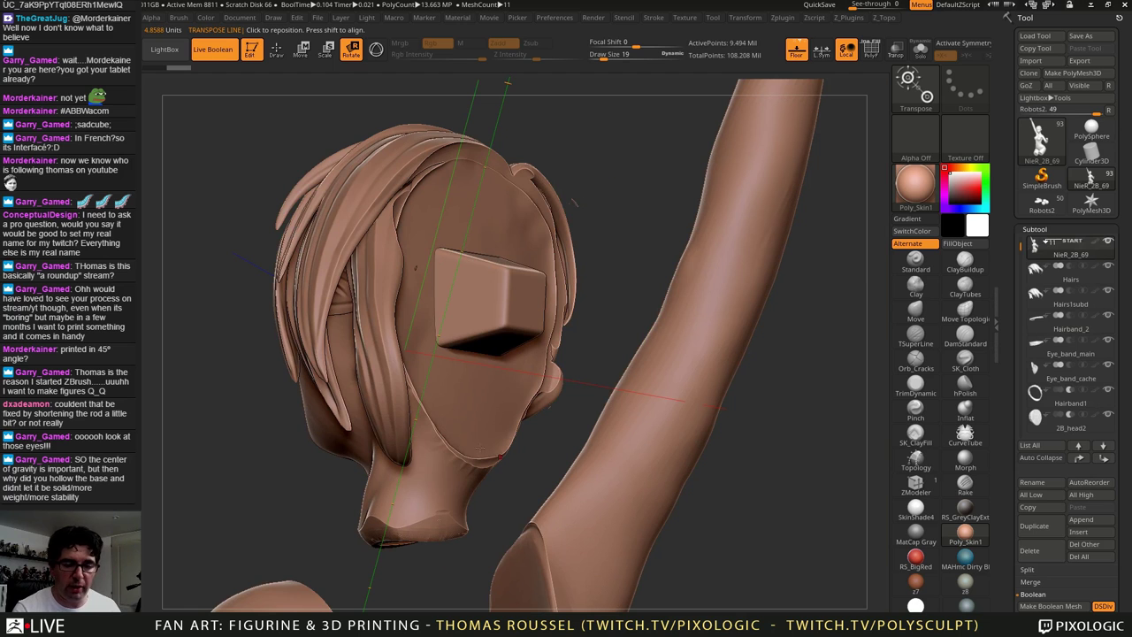
# Step: Switch to the Robots2 tool, select its Face subtool and bring the blindfolded head into view
pyautogui.click(1040, 202)
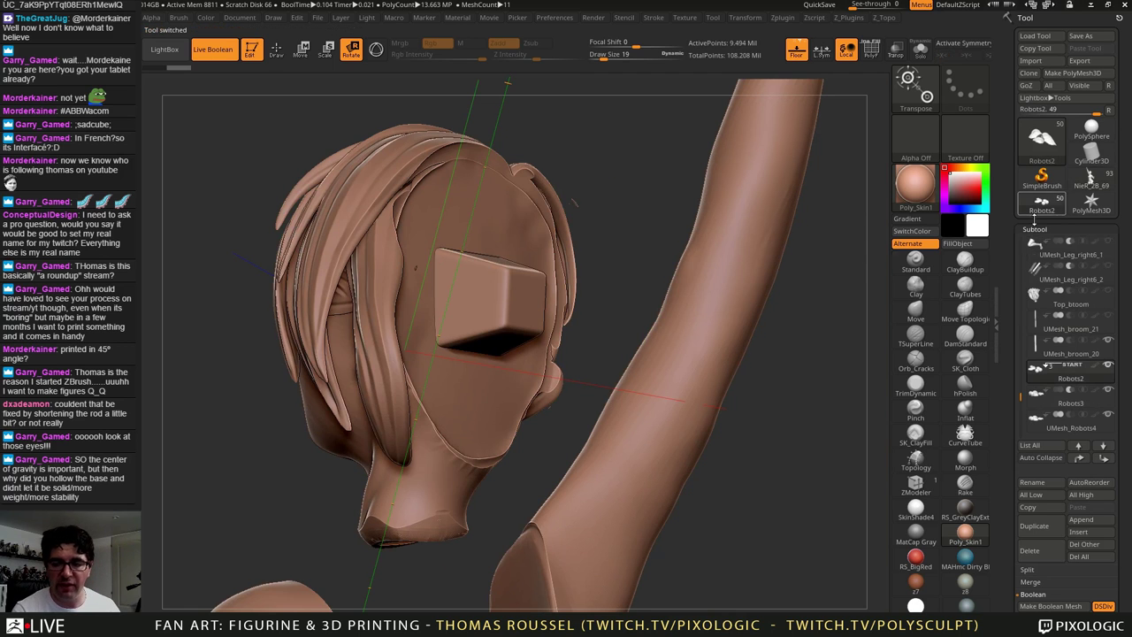
pyautogui.moveTo(1021, 397); pyautogui.dragTo(1020, 231)
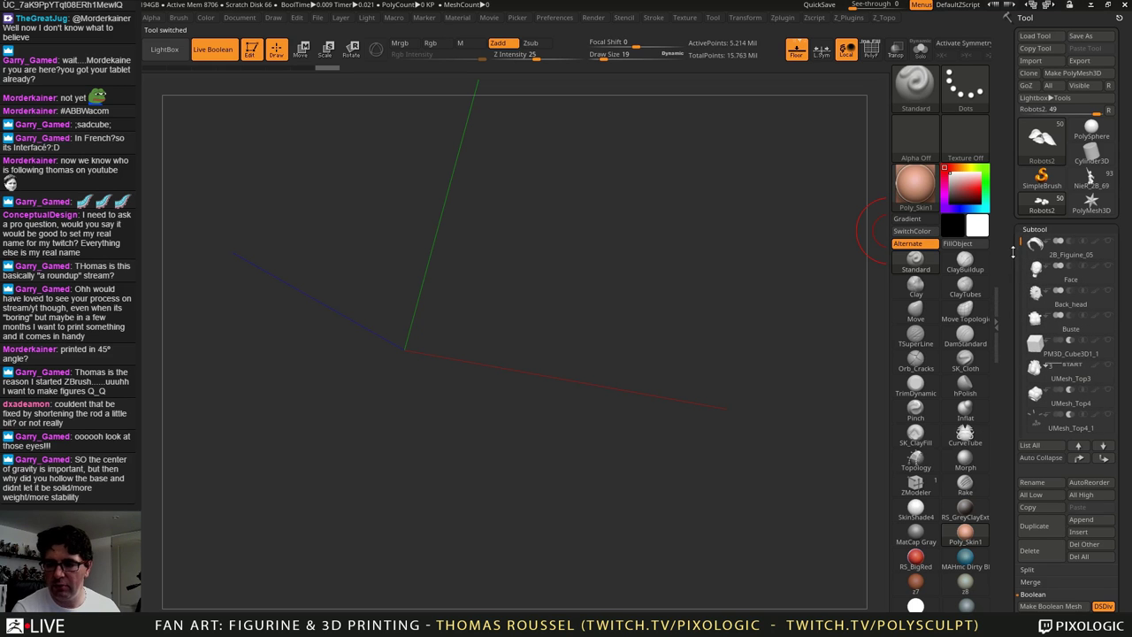
pyautogui.click(1034, 268)
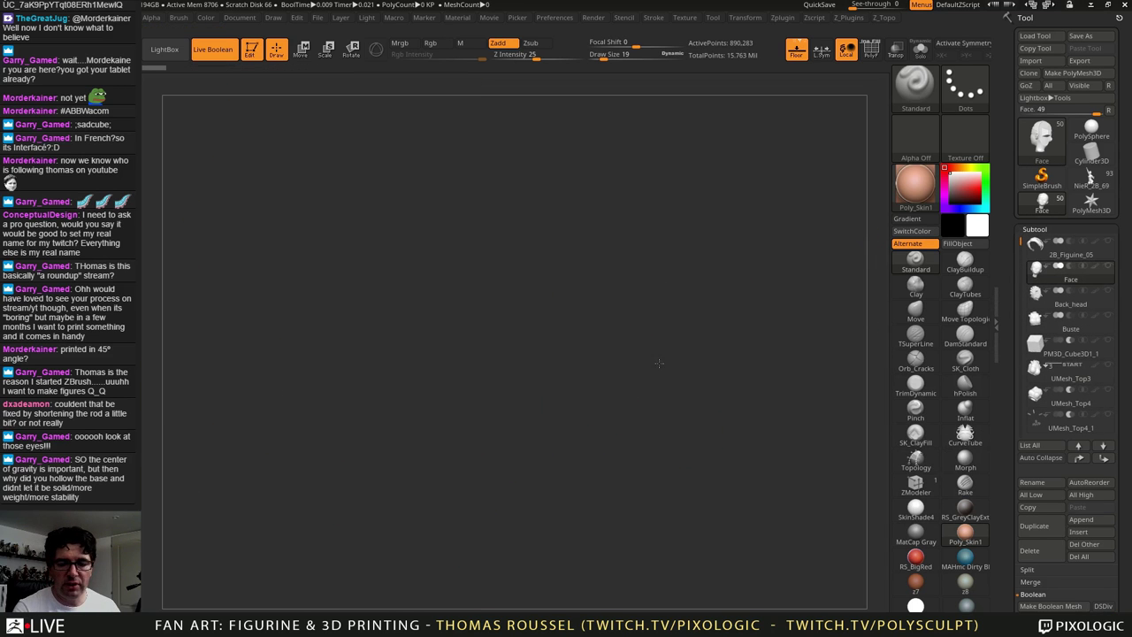
pyautogui.keyDown('alt'); pyautogui.moveTo(474, 400); pyautogui.dragTo(753, 380); pyautogui.keyUp('alt')
pyautogui.moveTo(619, 354); pyautogui.dragTo(796, 349)
pyautogui.keyDown('alt'); pyautogui.moveTo(531, 300); pyautogui.dragTo(782, 354); pyautogui.keyUp('alt')
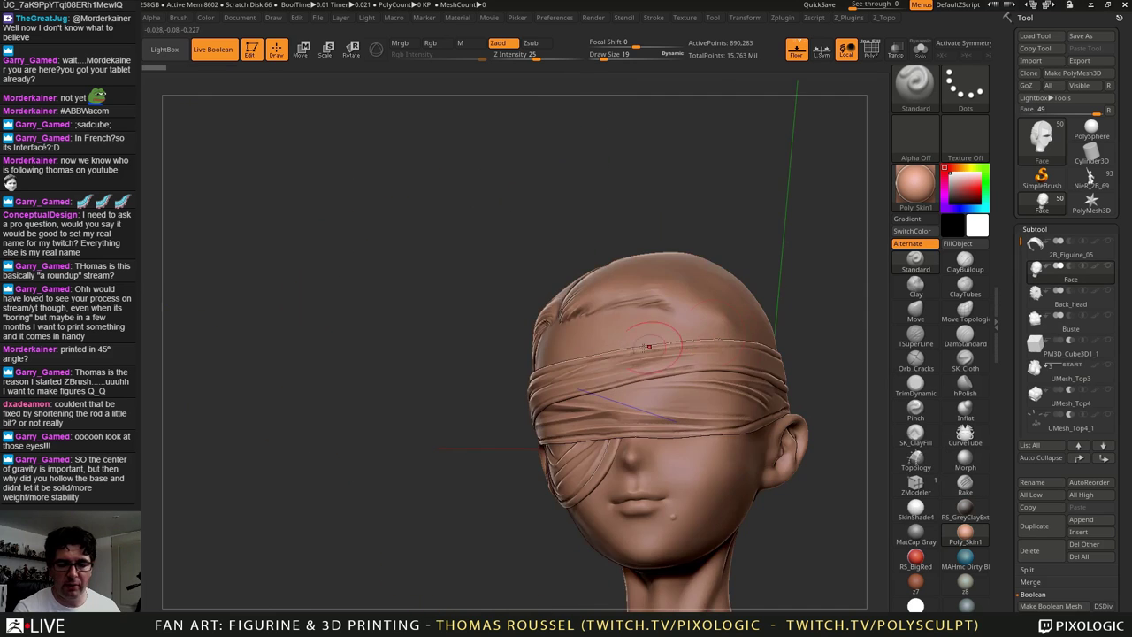
pyautogui.keyDown('alt'); pyautogui.moveTo(427, 248); pyautogui.dragTo(329, 184); pyautogui.keyUp('alt')
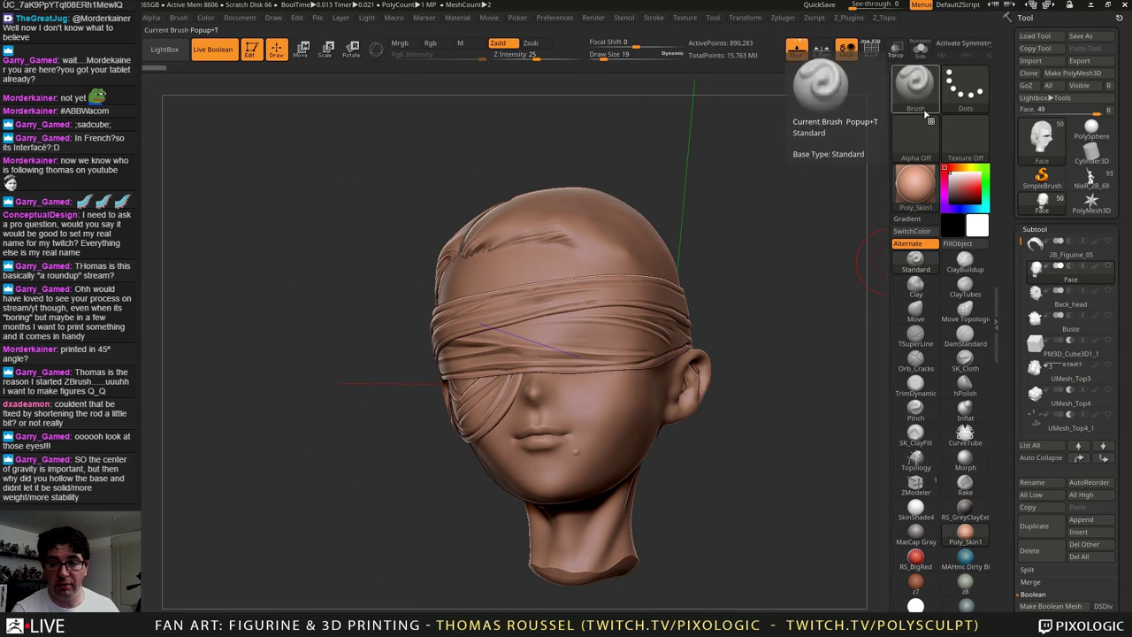
# Step: Compare the head with and without the 2B_Figuine_05 hair, leave the hair shown, and inspect the back of the head
pyautogui.click(1108, 241)
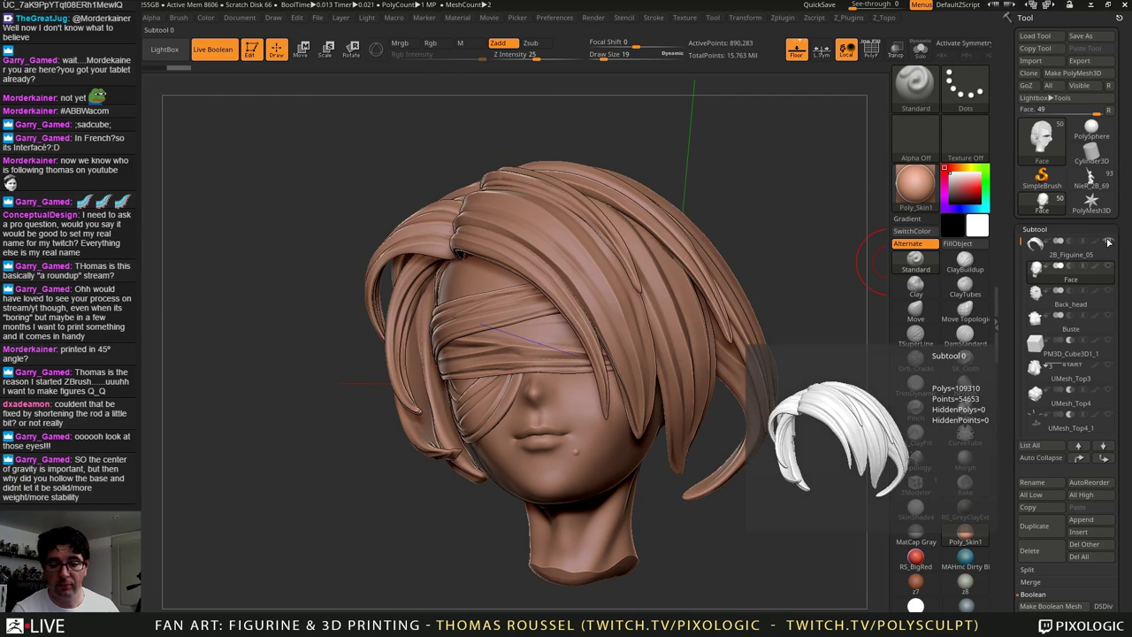
pyautogui.click(1109, 241)
pyautogui.click(1109, 241)
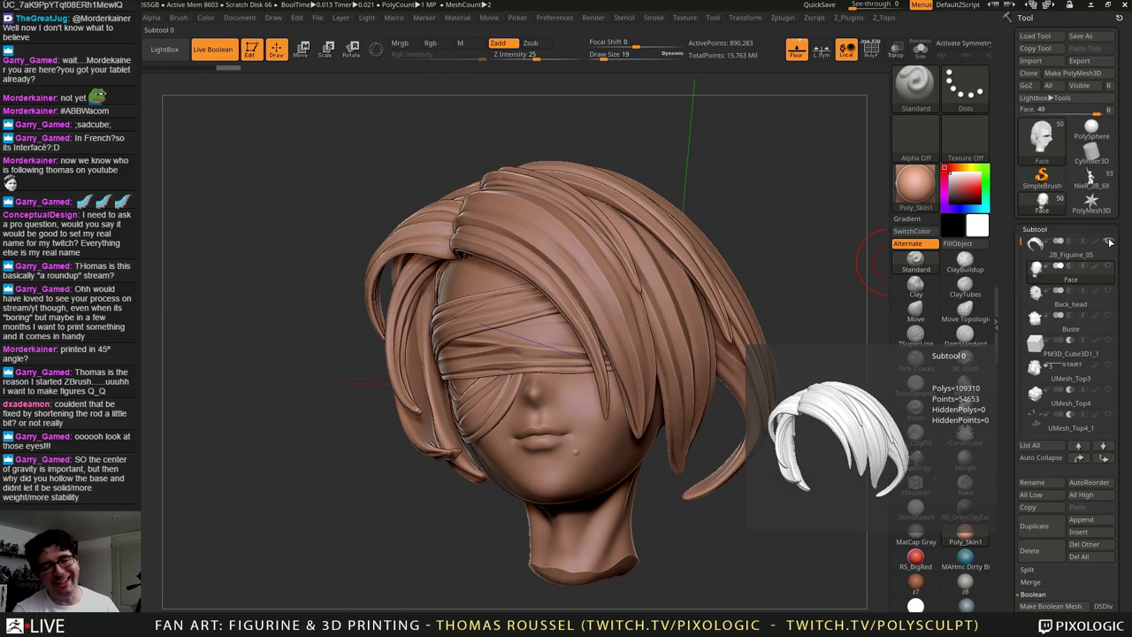
pyautogui.click(1109, 242)
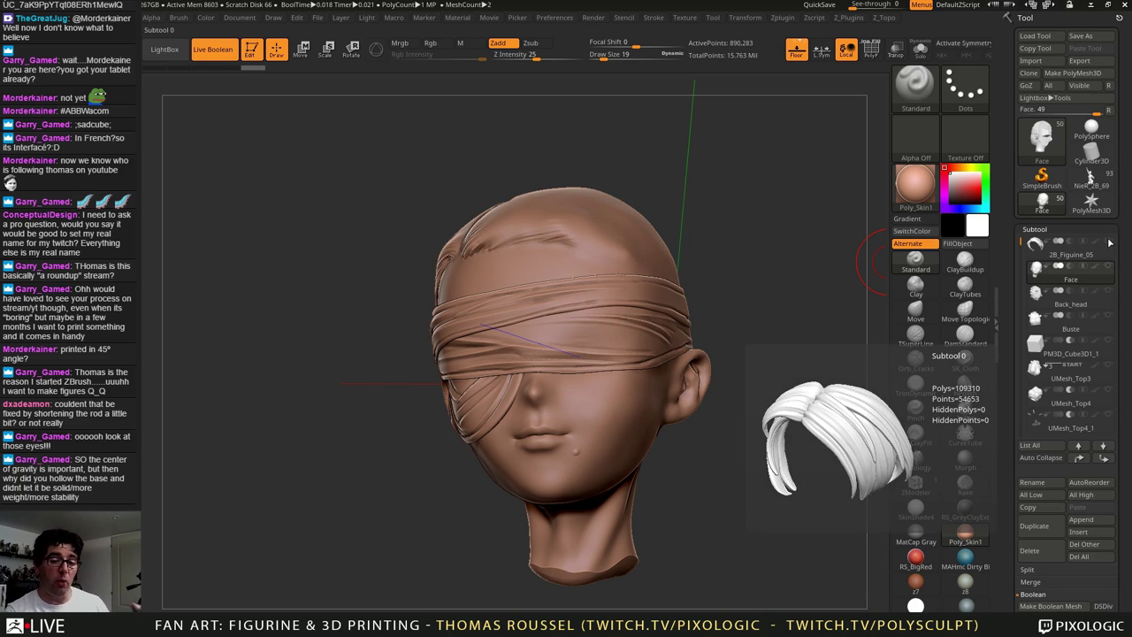
pyautogui.click(1109, 242)
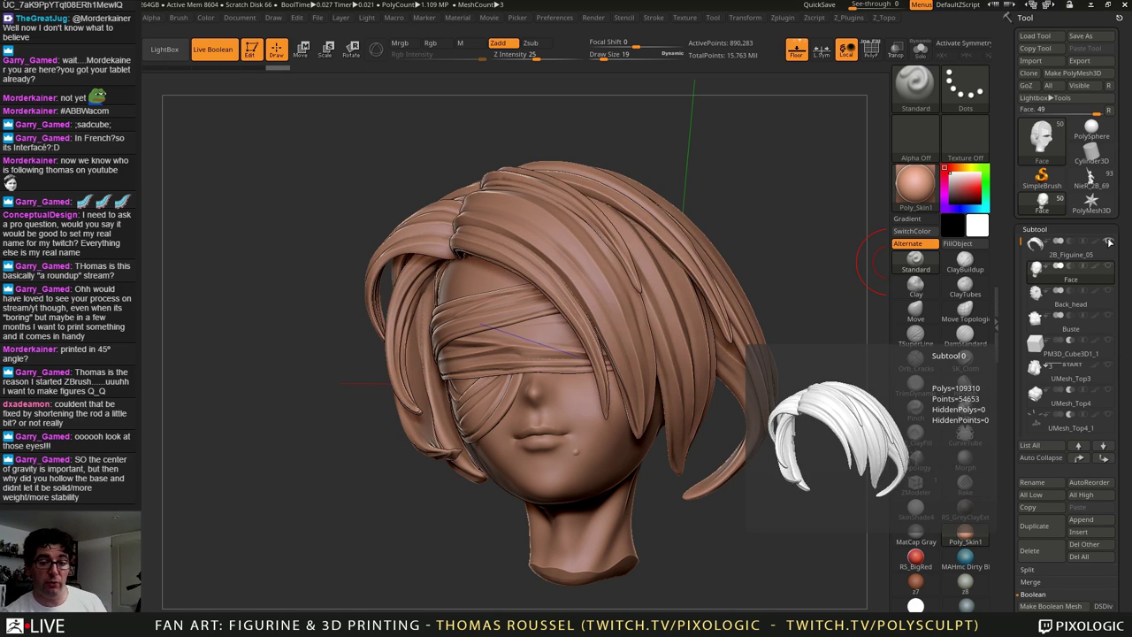
pyautogui.click(1109, 241)
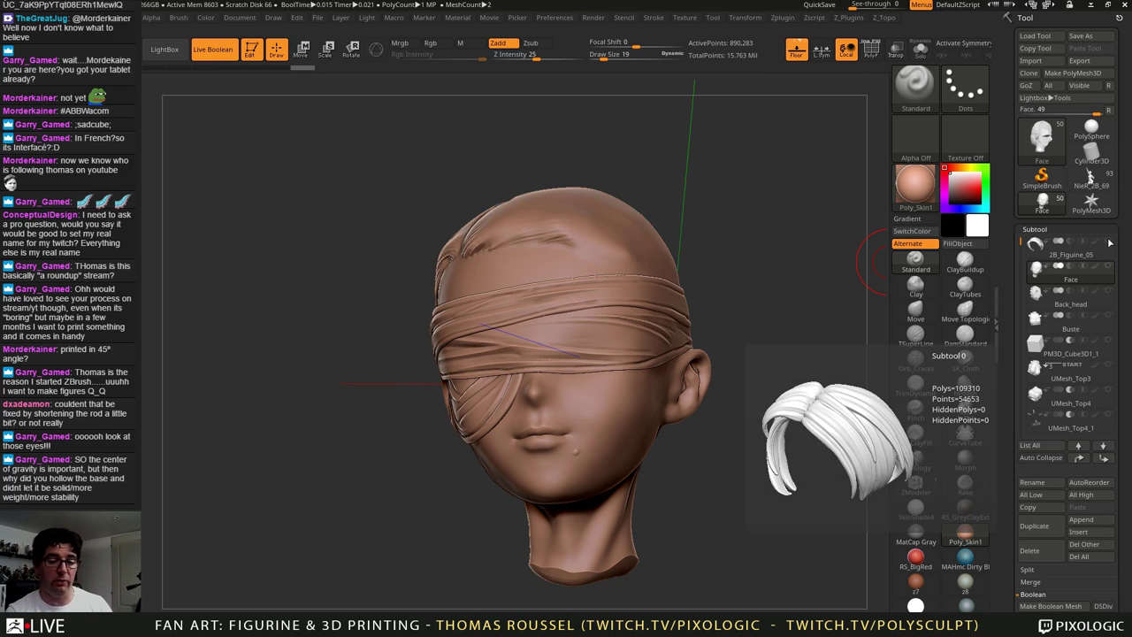
pyautogui.click(1109, 242)
pyautogui.moveTo(805, 277); pyautogui.dragTo(627, 277)
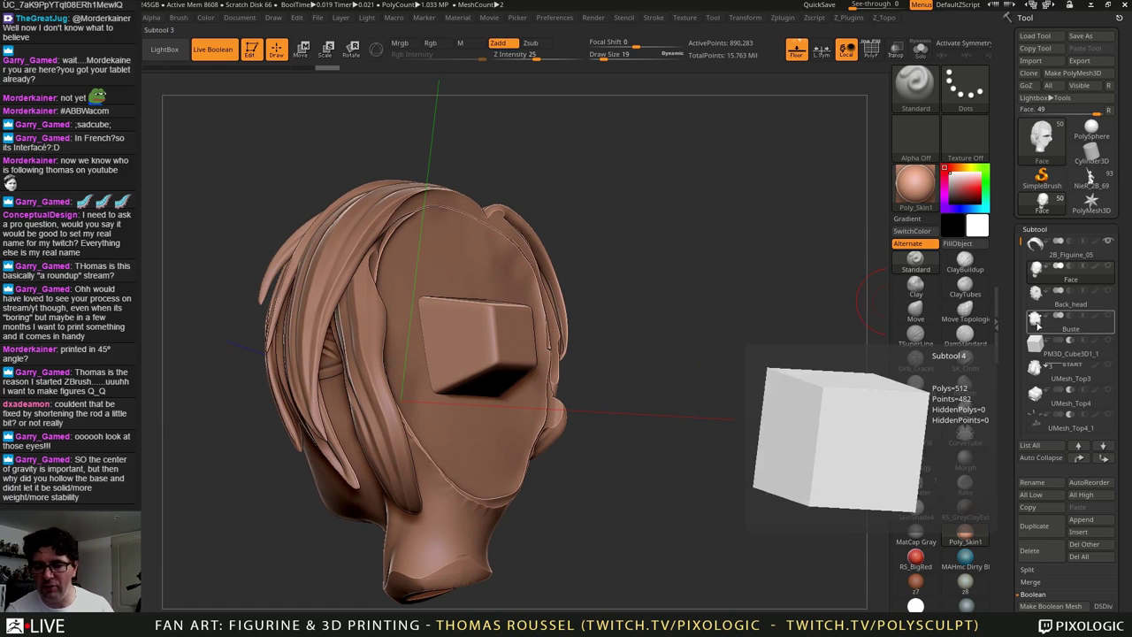
# Step: Switch back to the NieR_2B_69 tool and review its Hairs, Hairs1subd, Hairband_2, Eye_band_main and Eye_band_cache subtools around the head
pyautogui.click(1092, 180)
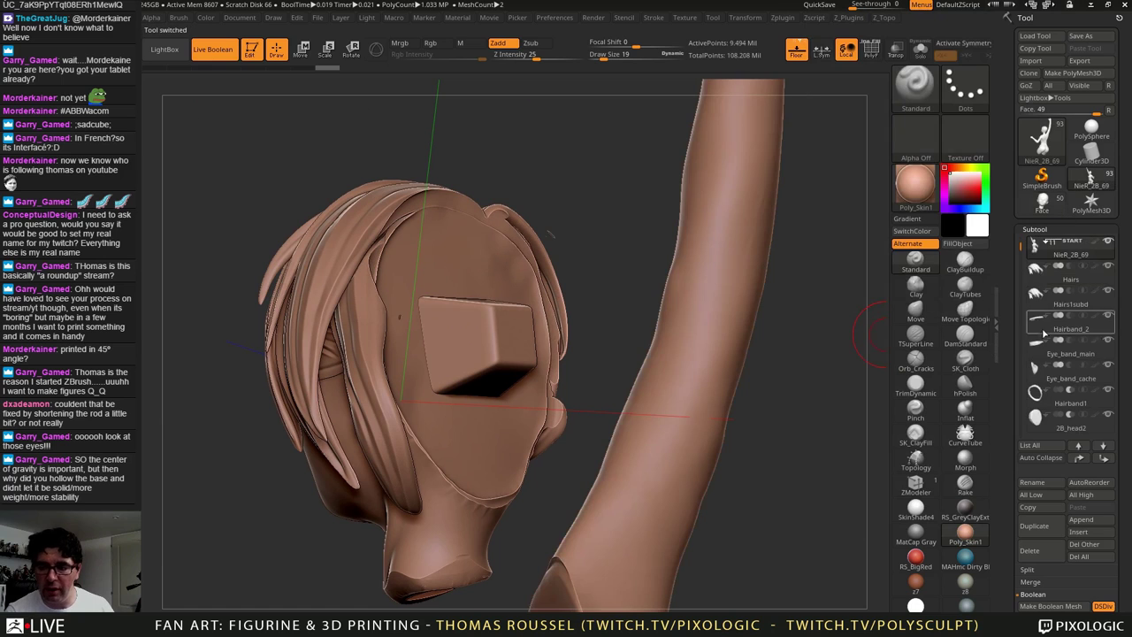
pyautogui.click(1034, 269)
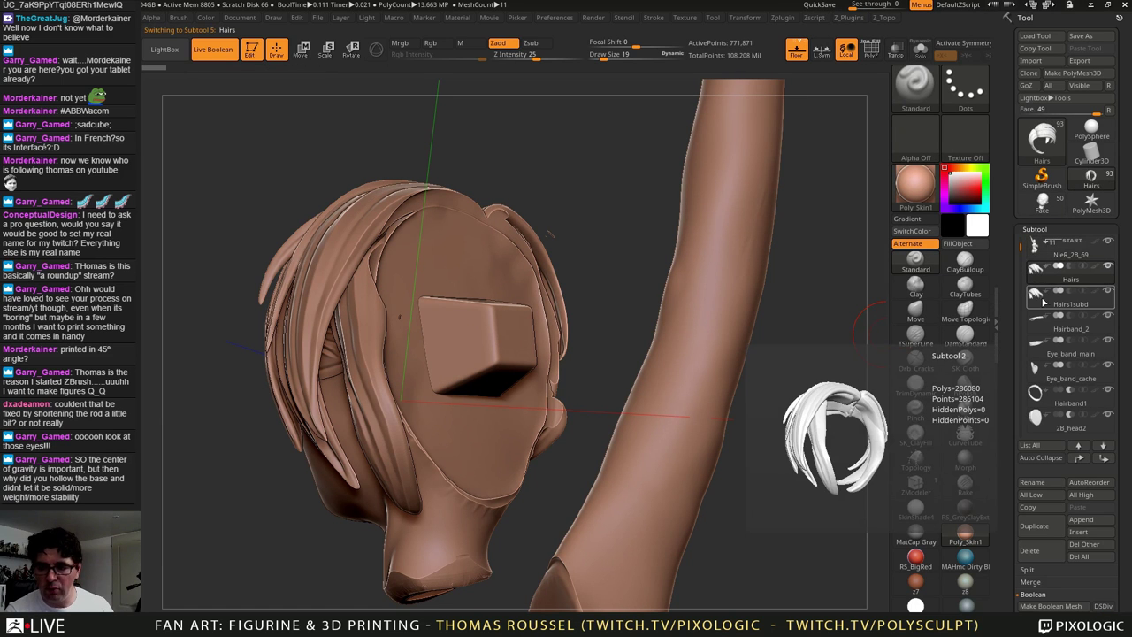
pyautogui.click(1034, 296)
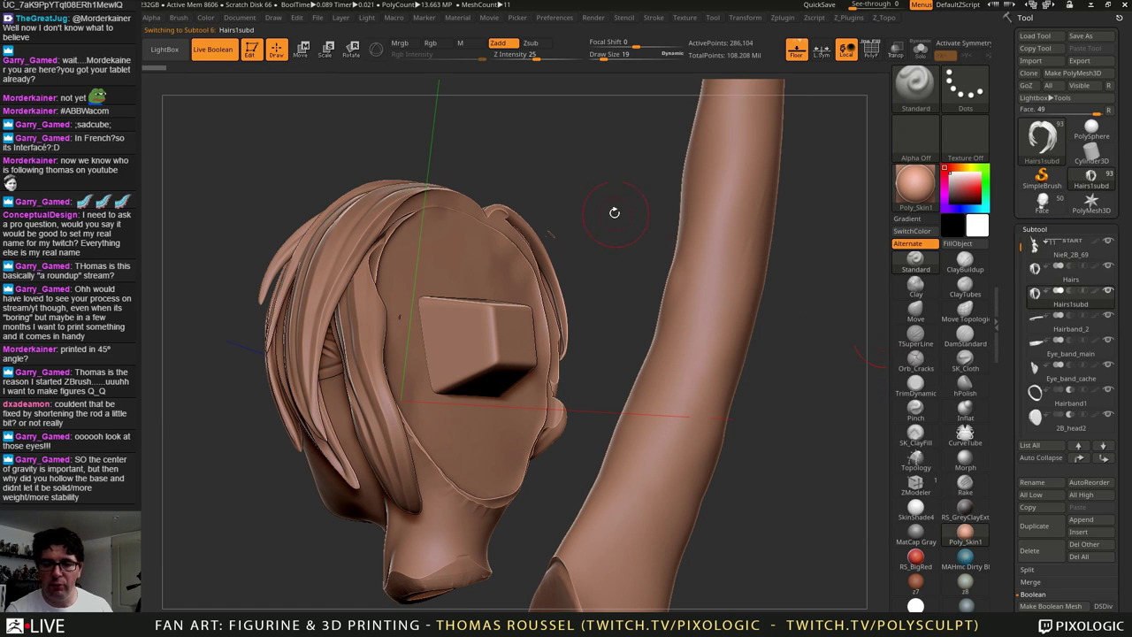
pyautogui.moveTo(614, 209); pyautogui.dragTo(992, 276)
pyautogui.moveTo(1037, 323)
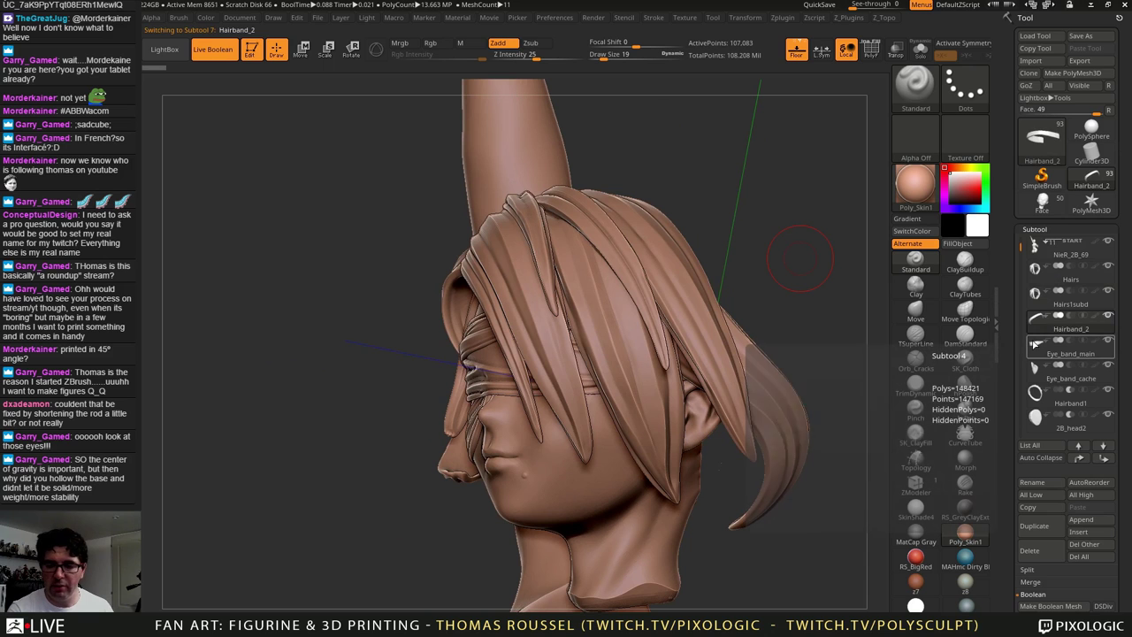
pyautogui.click(1036, 343)
pyautogui.click(1034, 368)
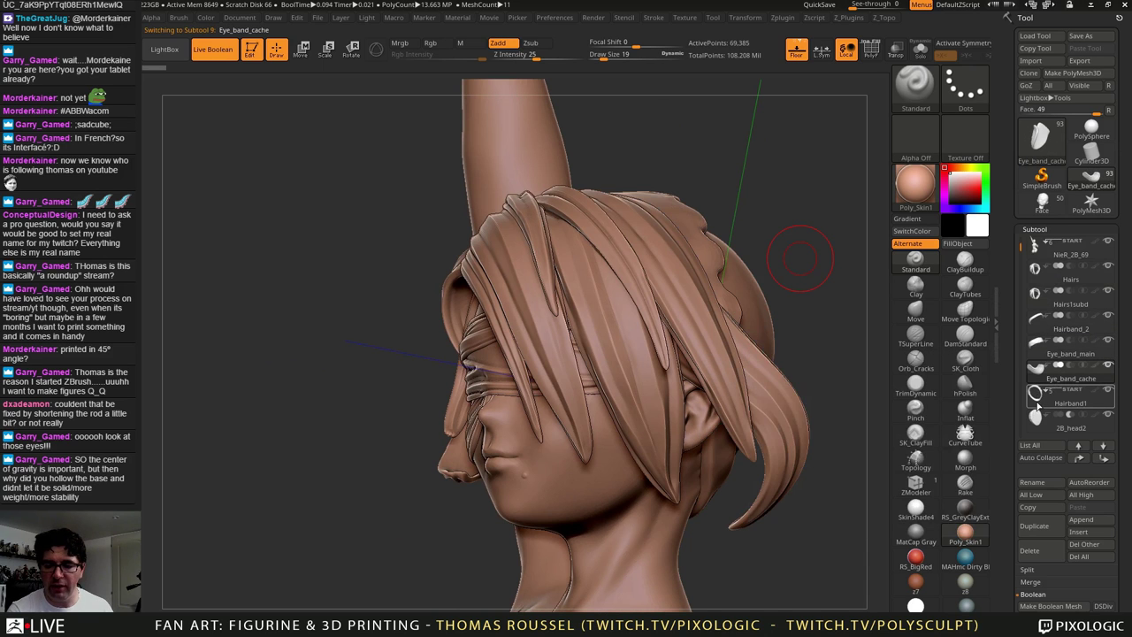
pyautogui.moveTo(1039, 397)
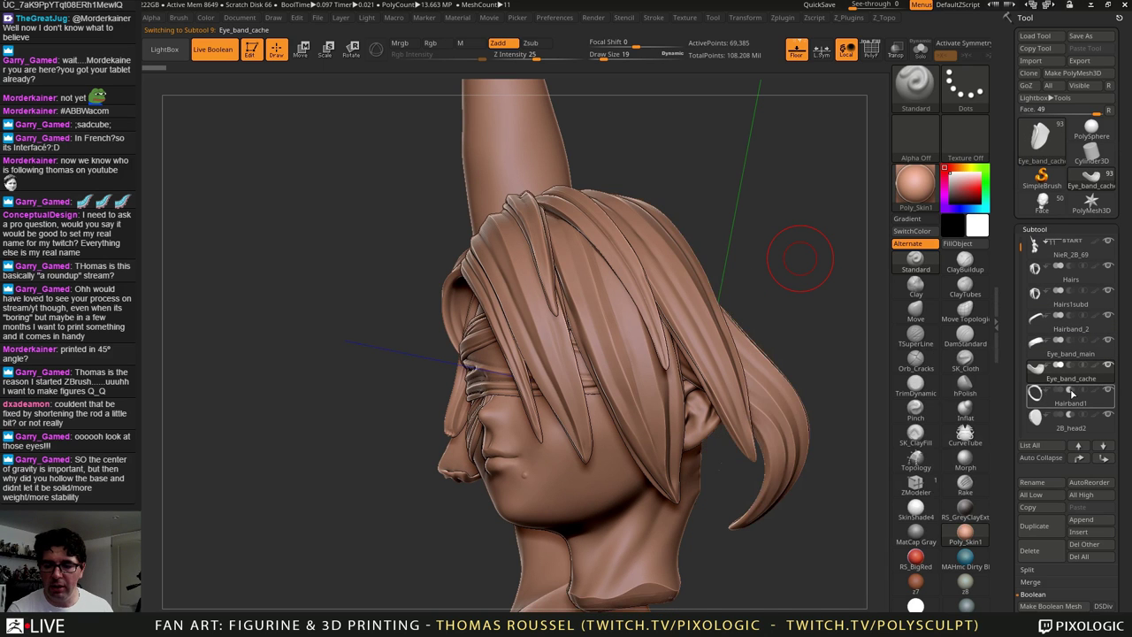
pyautogui.moveTo(798, 316)
pyautogui.mouseDown()
pyautogui.moveTo(814, 234)
pyautogui.moveTo(833, 218)
pyautogui.moveTo(878, 265)
pyautogui.mouseUp()
pyautogui.moveTo(704, 147)
pyautogui.mouseDown()
pyautogui.moveTo(762, 269)
pyautogui.moveTo(764, 175)
pyautogui.mouseUp()
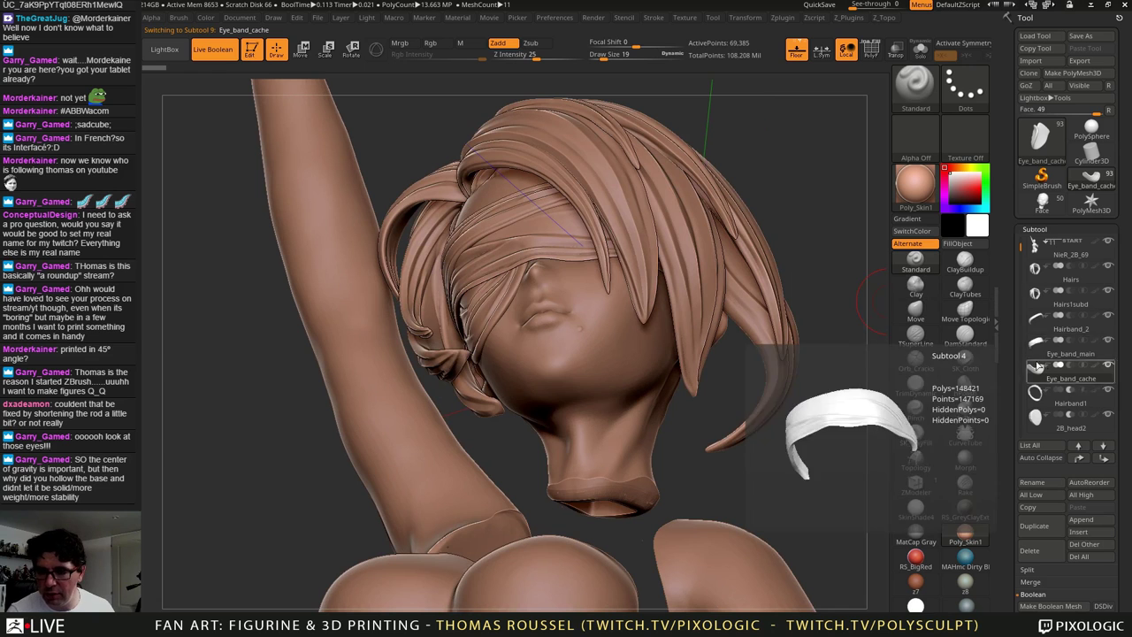
# Step: Find the Buste subtool further down the figurine's subtool list
pyautogui.moveTo(1030, 258)
pyautogui.moveTo(1022, 251); pyautogui.dragTo(1010, 303)
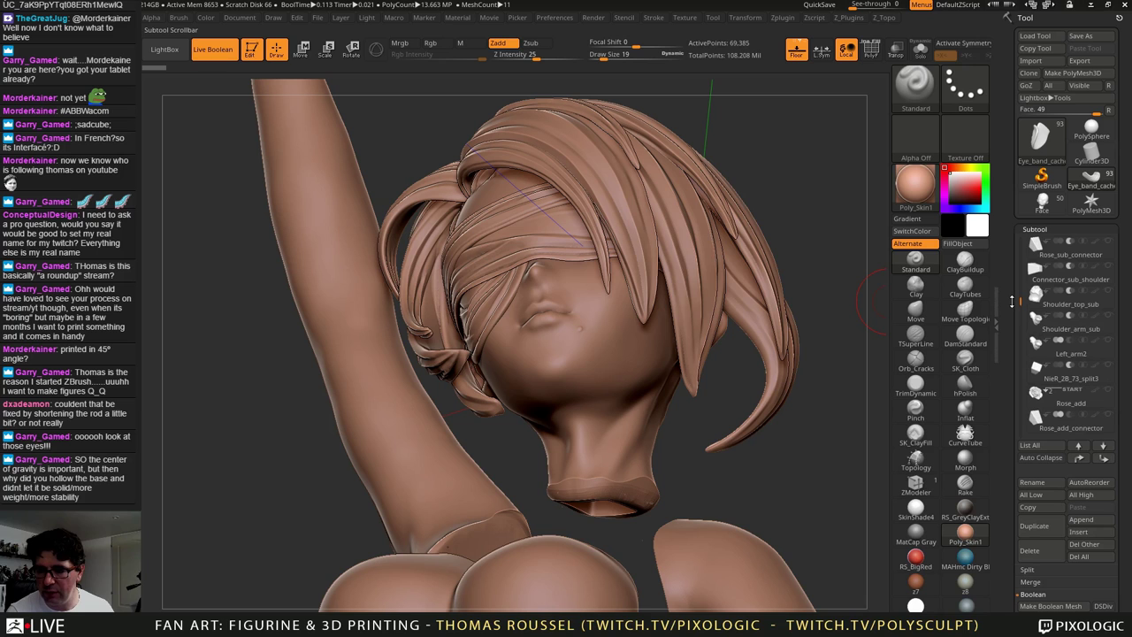
pyautogui.moveTo(1013, 301); pyautogui.dragTo(1016, 324)
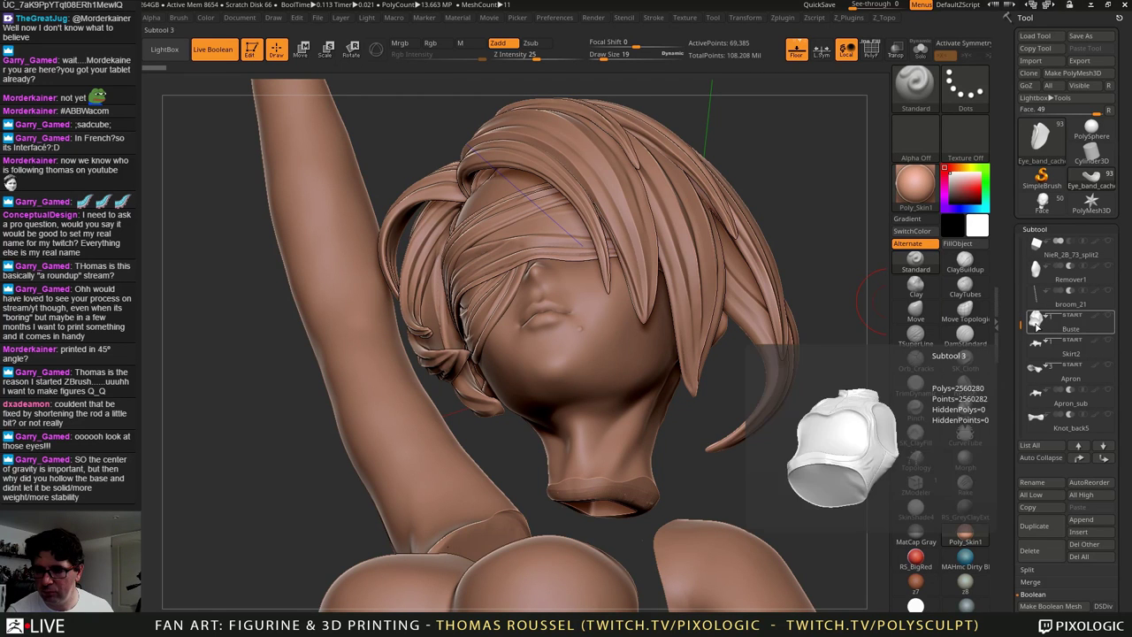
# Step: Clone the figurine's Buste and Hips2 subtools as separate tools
pyautogui.click(1039, 319)
pyautogui.moveTo(790, 477); pyautogui.dragTo(771, 292)
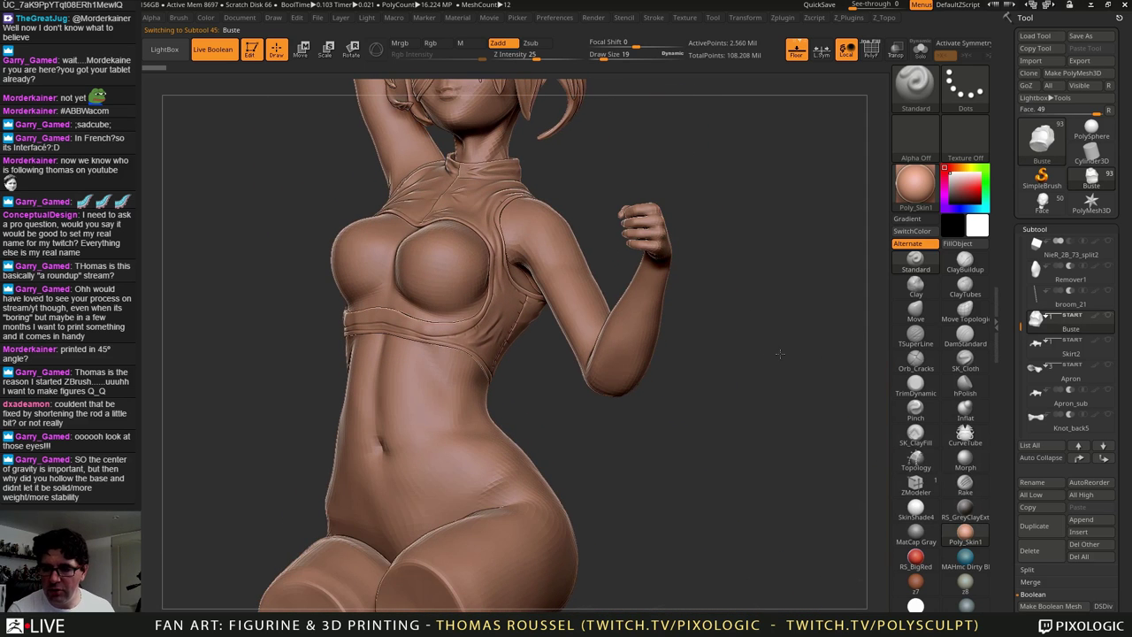
pyautogui.moveTo(1034, 367)
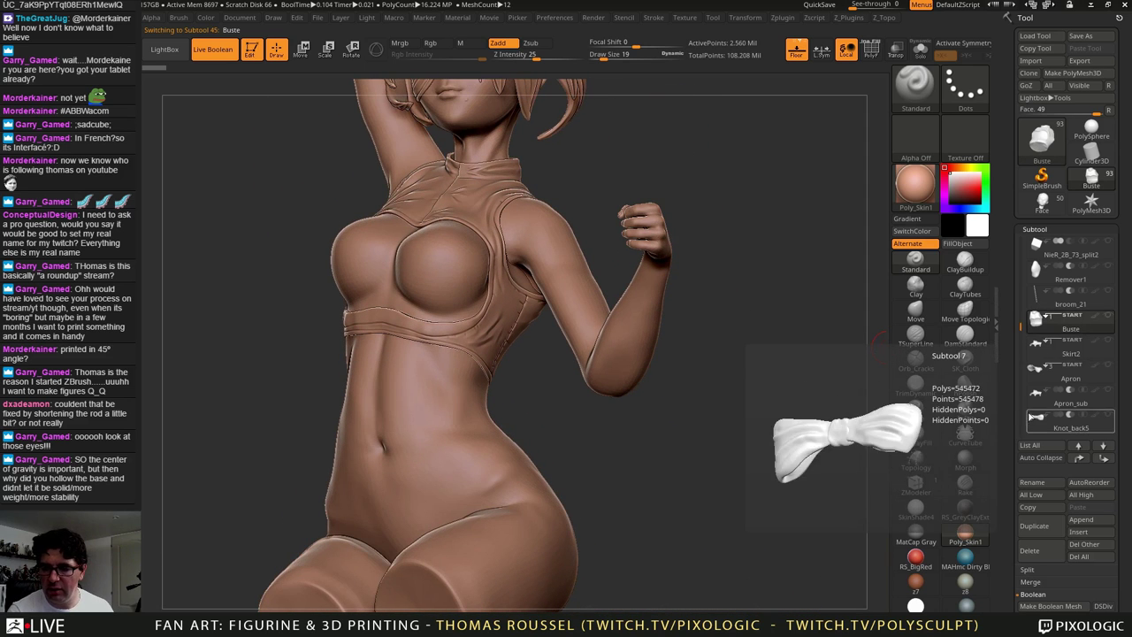
pyautogui.moveTo(1022, 326)
pyautogui.mouseDown()
pyautogui.moveTo(1019, 341)
pyautogui.moveTo(1023, 322)
pyautogui.mouseUp()
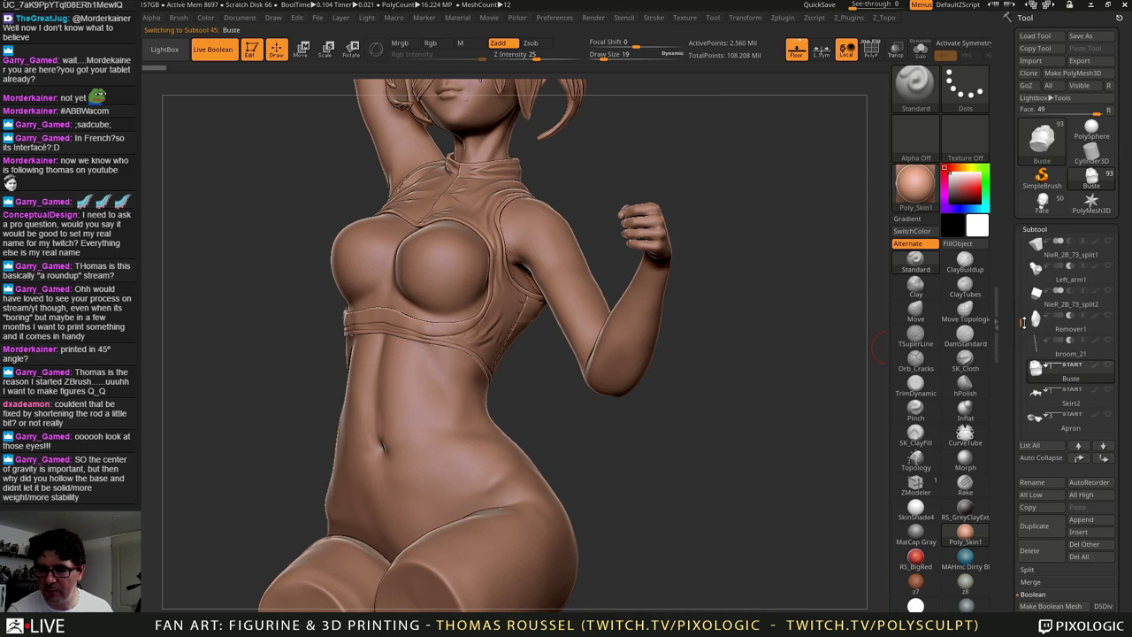
pyautogui.click(1031, 60)
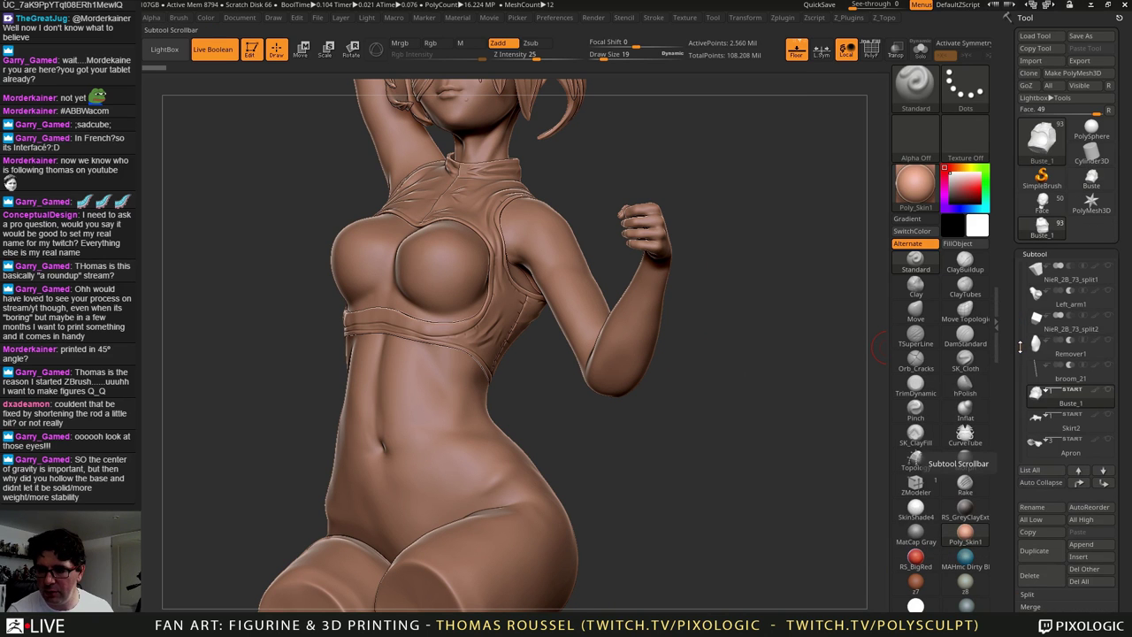
pyautogui.scroll(-5, 1036, 347)
pyautogui.click(1036, 395)
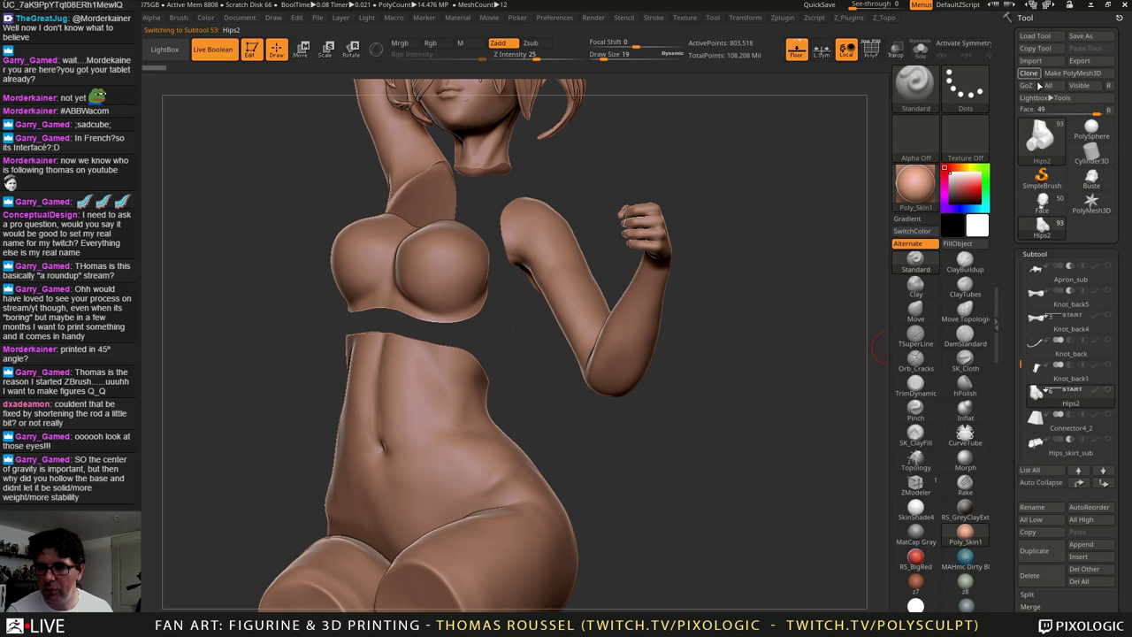
# Step: Switch to the cloned Buste tool and append the cloned Hips2 mesh as a subtool under it
pyautogui.click(1091, 179)
pyautogui.keyDown('alt'); pyautogui.moveTo(745, 343); pyautogui.dragTo(759, 374); pyautogui.keyUp('alt')
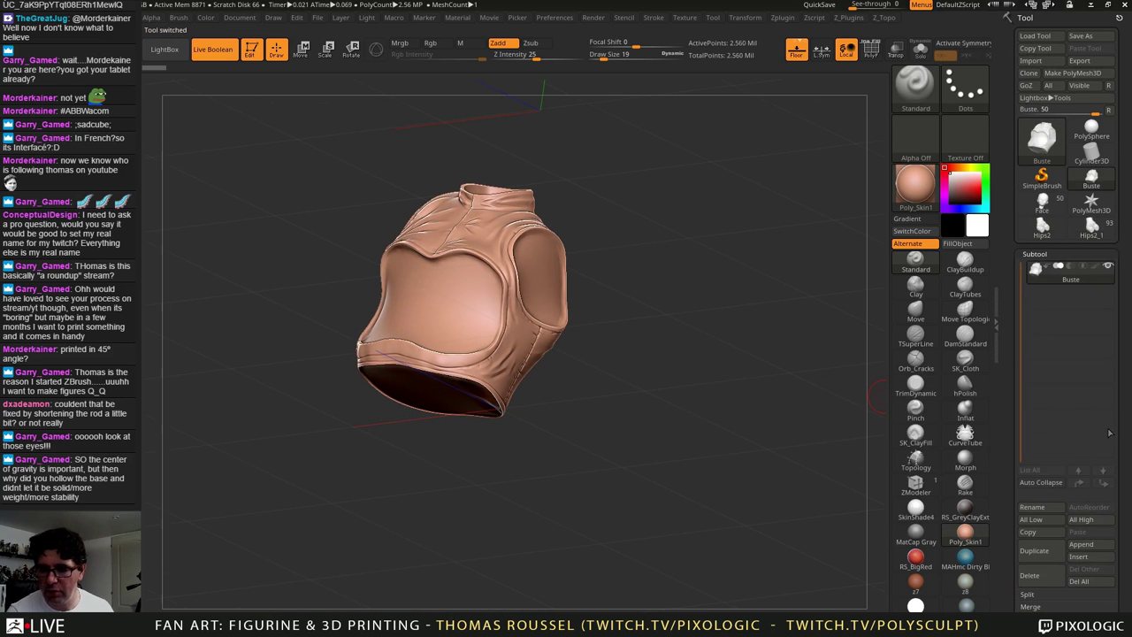
pyautogui.click(1081, 544)
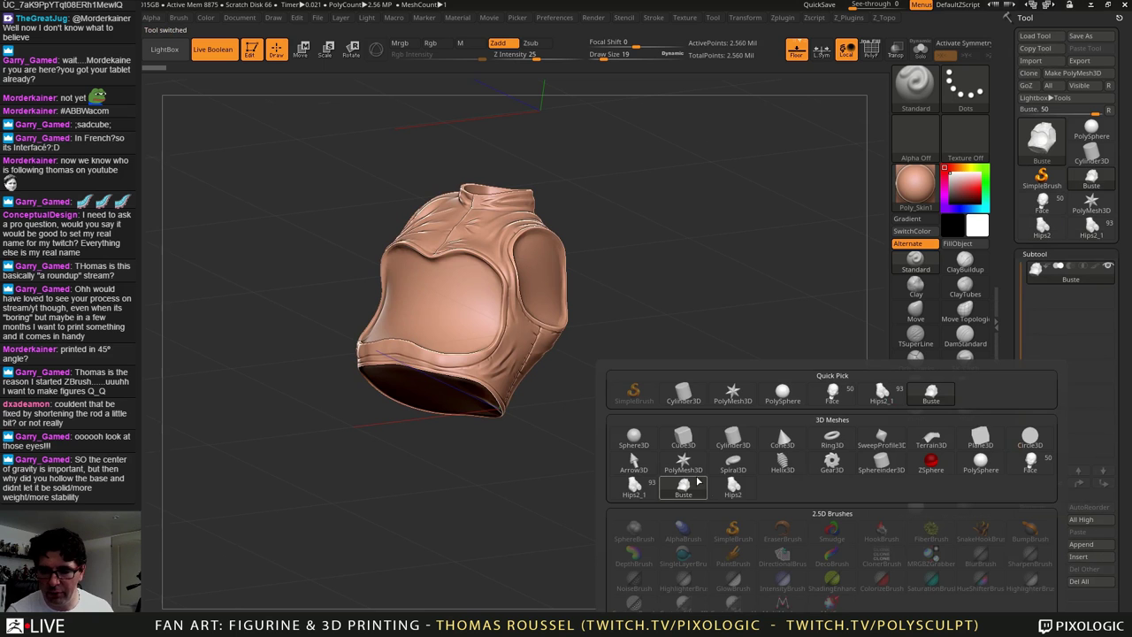
pyautogui.click(739, 479)
pyautogui.moveTo(657, 396); pyautogui.dragTo(734, 348)
pyautogui.moveTo(660, 326); pyautogui.dragTo(495, 319)
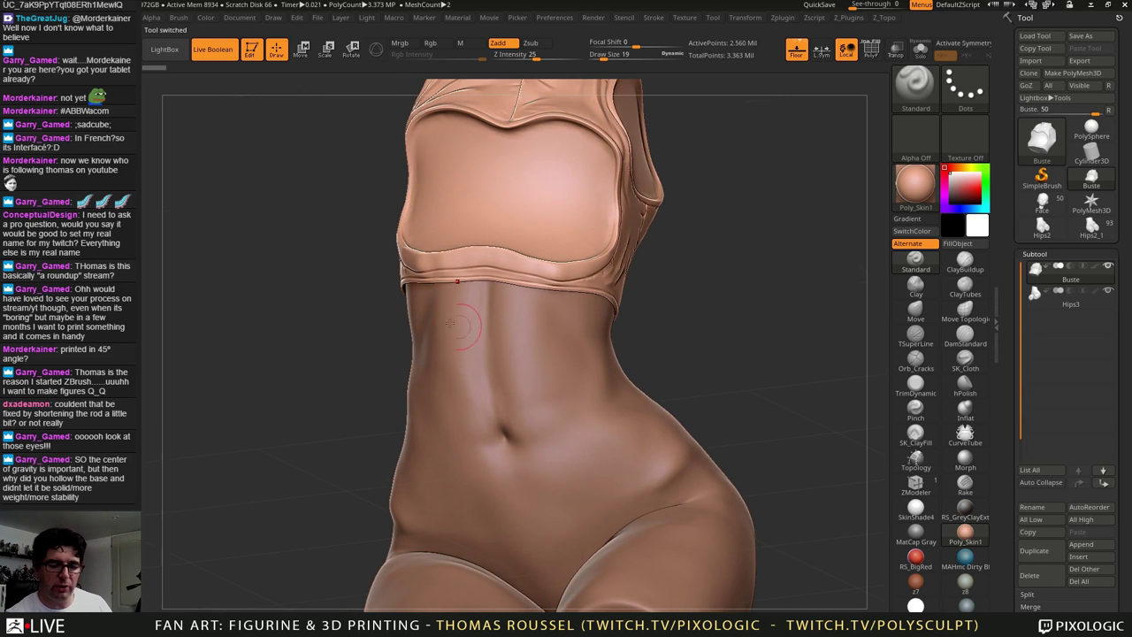
# Step: Examine the seam between the Buste's lower hem and the abdomen from several angles, ending on the whole torso
pyautogui.moveTo(688, 349)
pyautogui.mouseDown()
pyautogui.moveTo(516, 238)
pyautogui.moveTo(554, 286)
pyautogui.moveTo(531, 279)
pyautogui.mouseUp()
pyautogui.moveTo(181, 341)
pyautogui.mouseDown()
pyautogui.moveTo(274, 336)
pyautogui.moveTo(358, 305)
pyautogui.moveTo(448, 318)
pyautogui.mouseUp()
pyautogui.moveTo(312, 279); pyautogui.dragTo(460, 208)
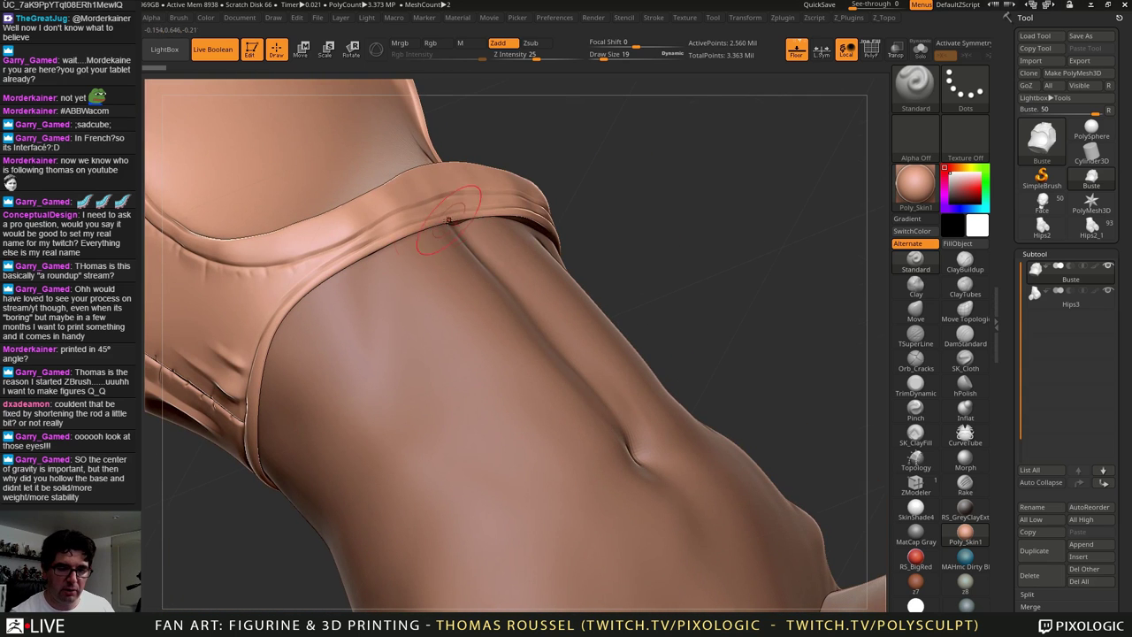
pyautogui.moveTo(566, 218); pyautogui.dragTo(738, 299)
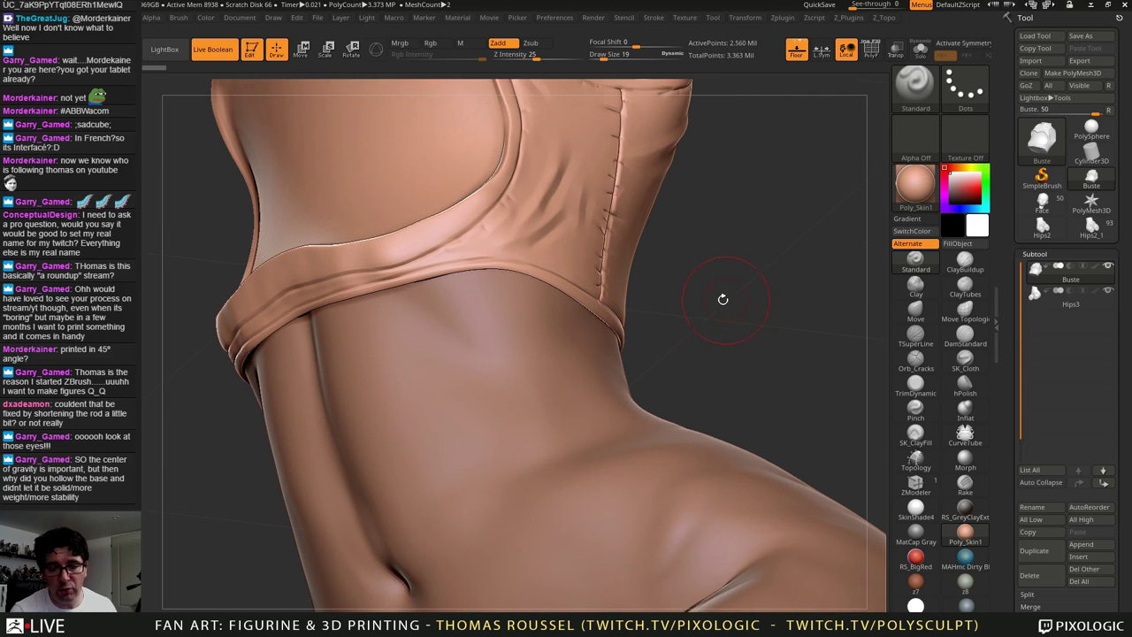
pyautogui.moveTo(741, 341)
pyautogui.mouseDown()
pyautogui.moveTo(748, 366)
pyautogui.moveTo(723, 353)
pyautogui.moveTo(741, 331)
pyautogui.mouseUp()
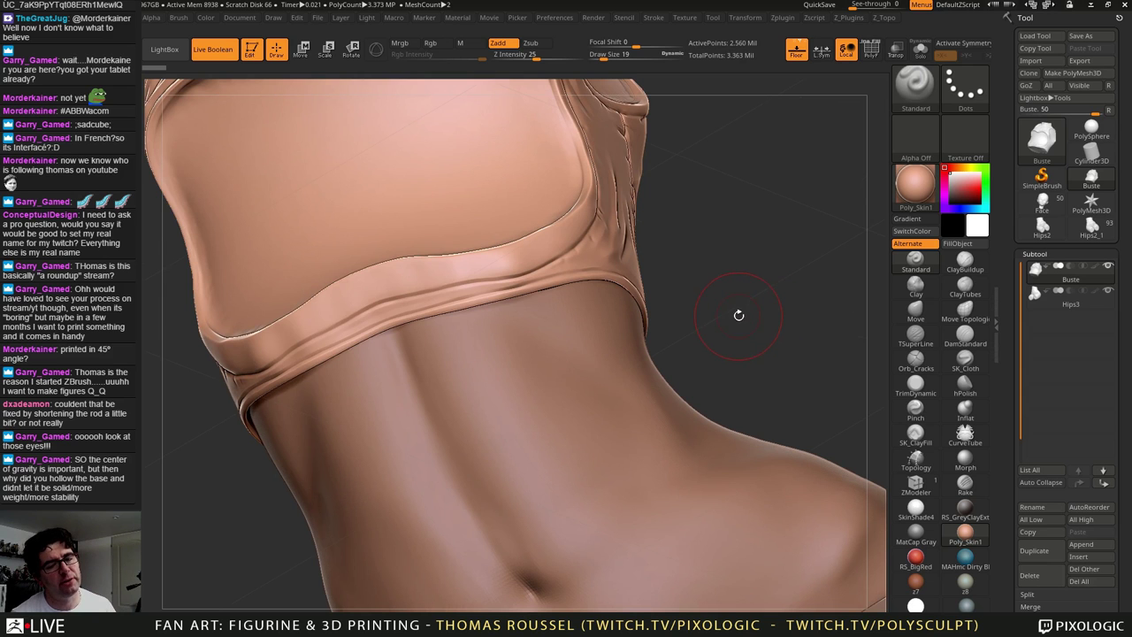
pyautogui.moveTo(738, 313)
pyautogui.mouseDown()
pyautogui.moveTo(724, 228)
pyautogui.moveTo(717, 311)
pyautogui.moveTo(729, 309)
pyautogui.mouseUp()
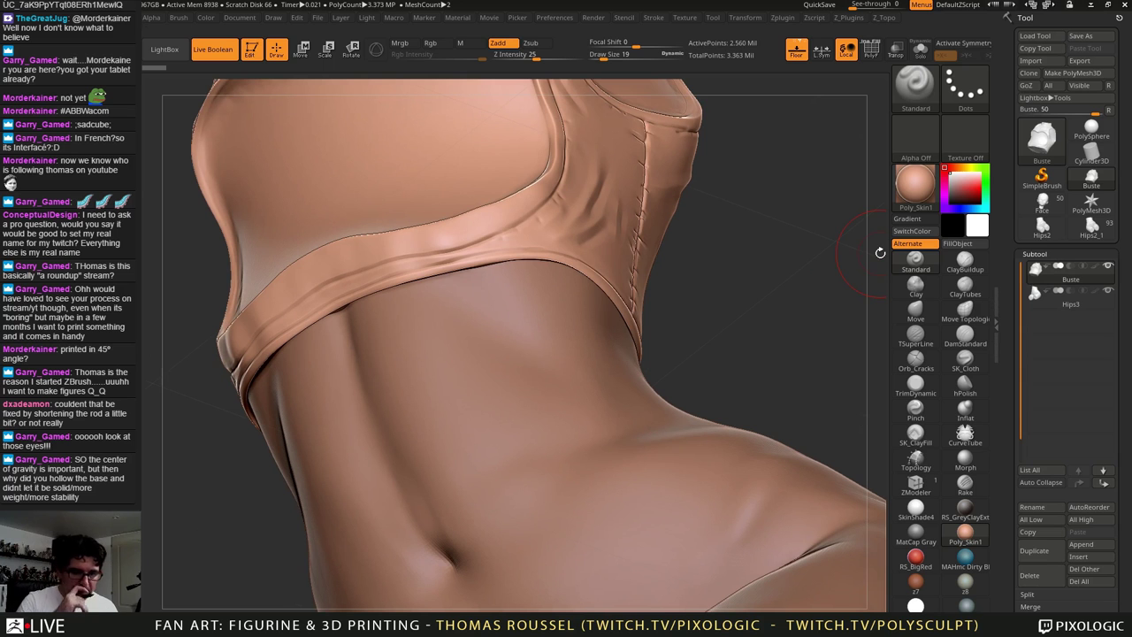
pyautogui.moveTo(809, 215); pyautogui.dragTo(708, 261)
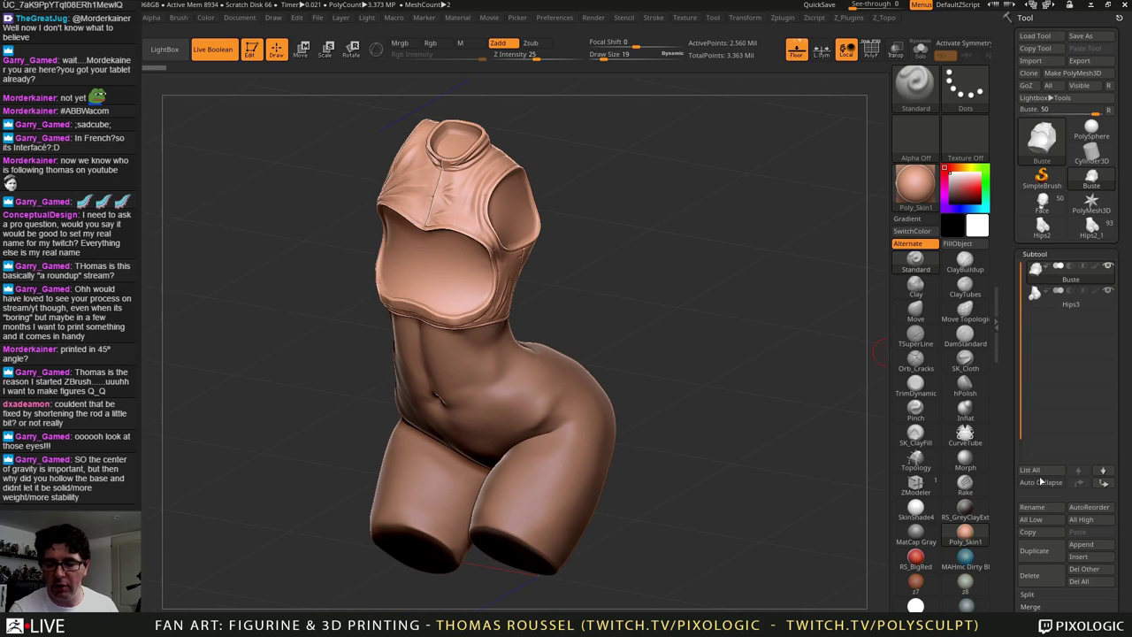
# Step: Append a Cube3D subtool to the Buste tool and set it to Boolean subtraction
pyautogui.click(1080, 544)
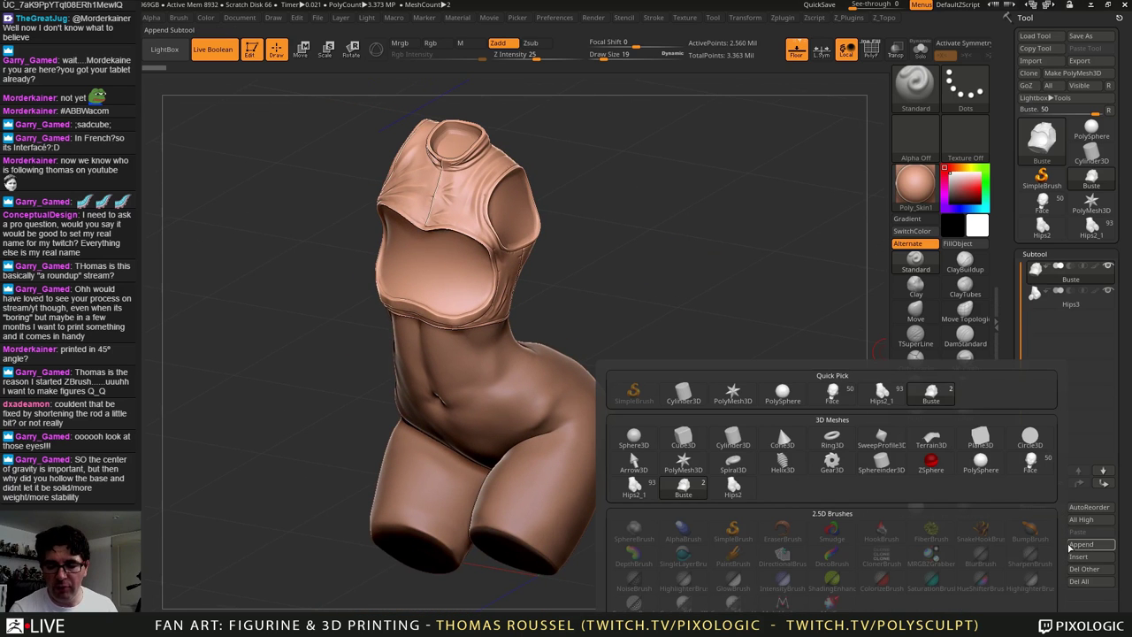
pyautogui.click(683, 436)
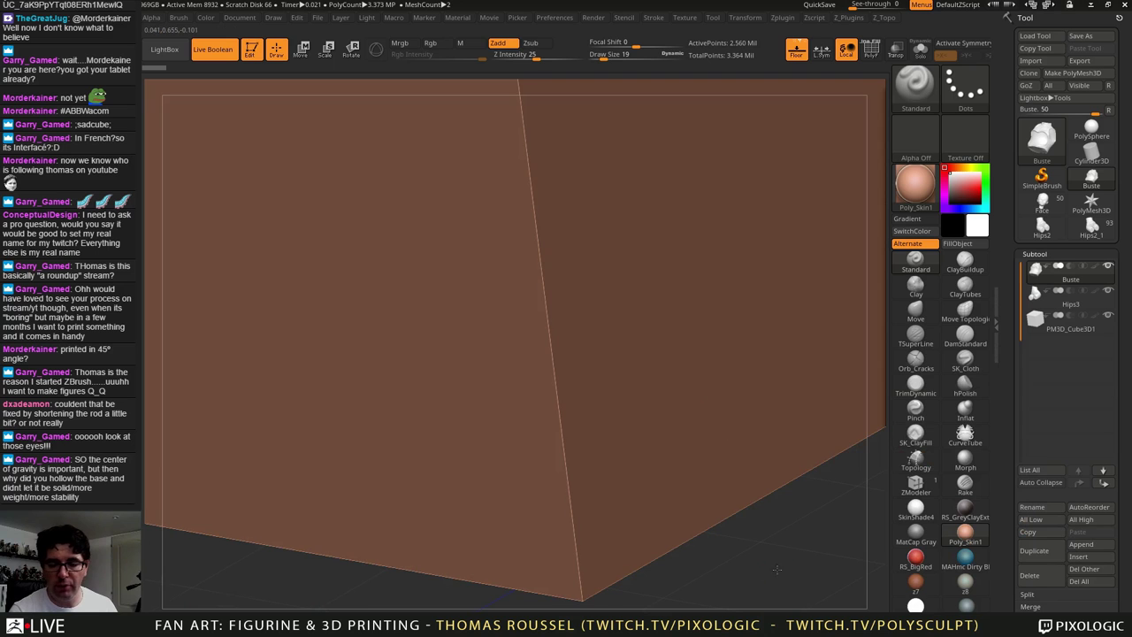
pyautogui.click(1070, 316)
# Step: Select PM3D_Cube3D1 and move it with the gizmo until it slices the Buste a little above its lower hem
pyautogui.keyDown('alt'); pyautogui.moveTo(414, 247); pyautogui.dragTo(458, 276); pyautogui.keyUp('alt')
pyautogui.press('w')
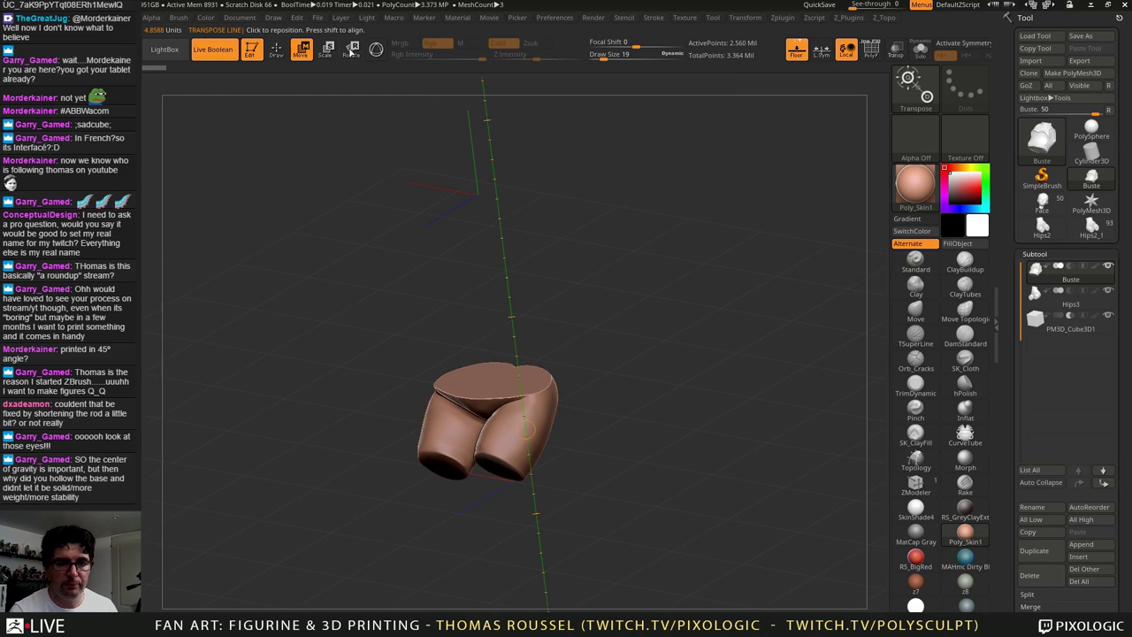
pyautogui.press('y')
pyautogui.moveTo(610, 407); pyautogui.dragTo(691, 401)
pyautogui.click(1035, 318)
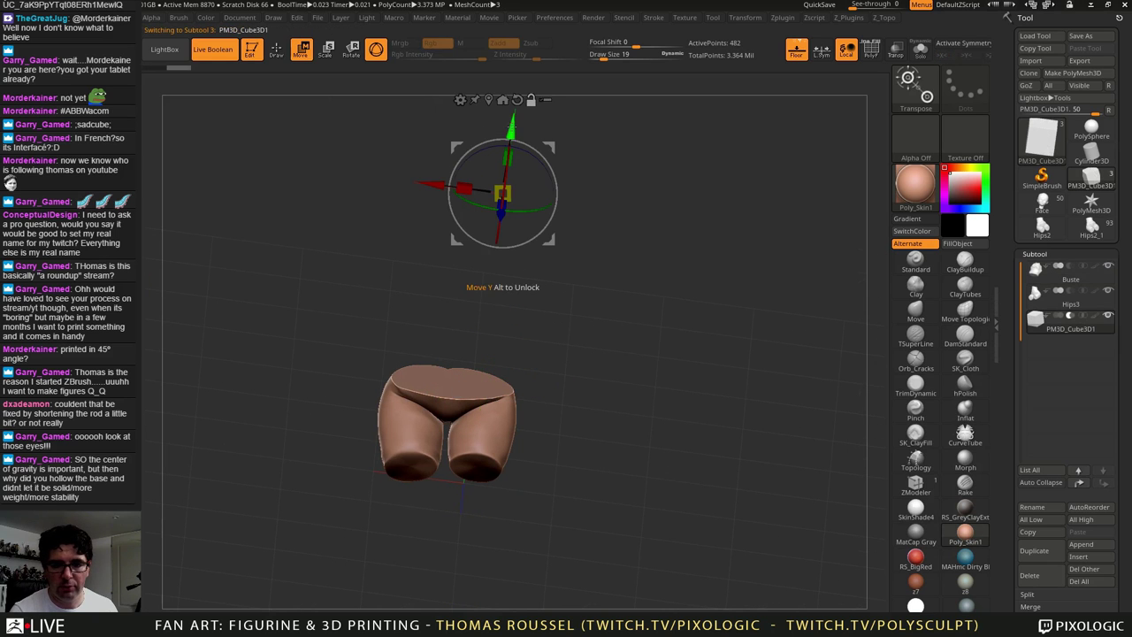
pyautogui.moveTo(505, 128); pyautogui.dragTo(507, 205)
pyautogui.moveTo(652, 309); pyautogui.dragTo(674, 420)
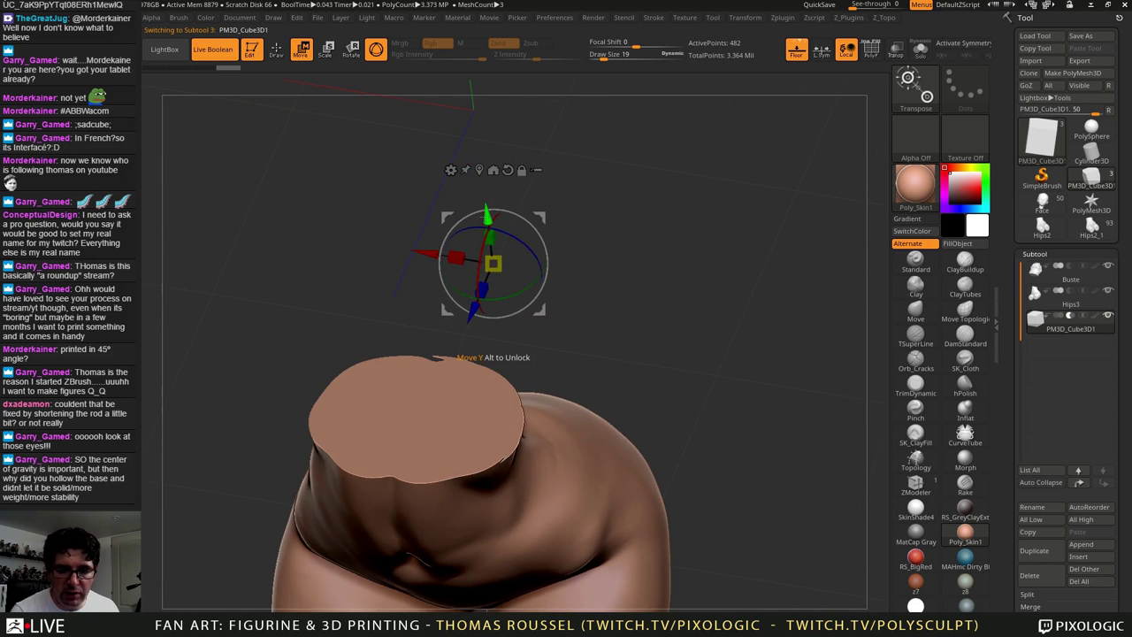
pyautogui.moveTo(487, 215)
pyautogui.mouseDown()
pyautogui.moveTo(495, 235)
pyautogui.moveTo(498, 176)
pyautogui.moveTo(502, 205)
pyautogui.mouseUp()
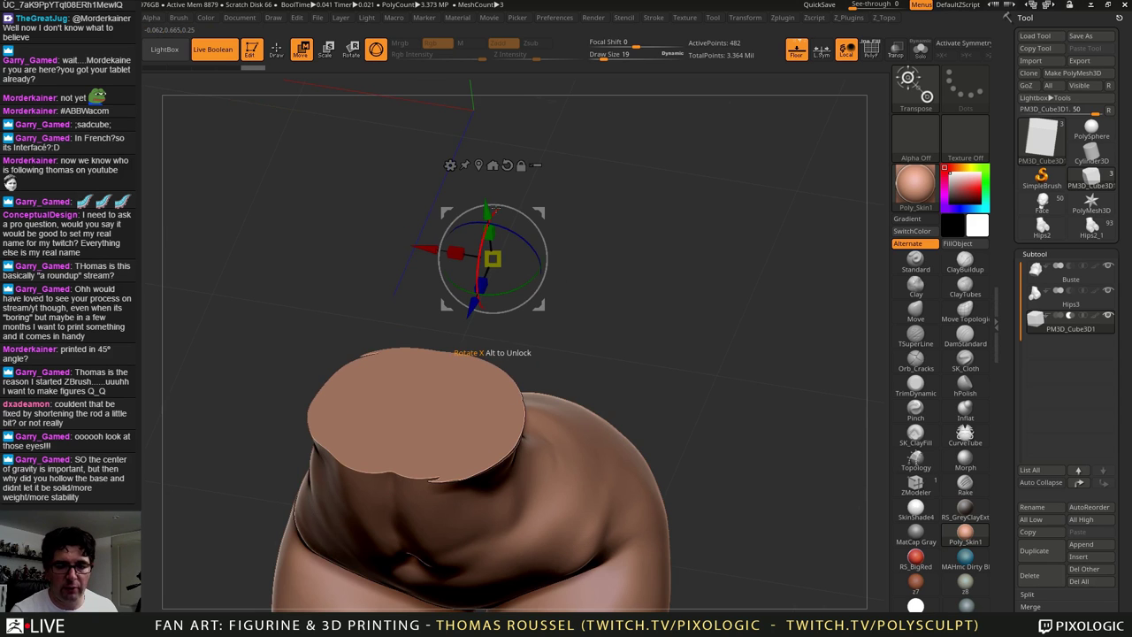
pyautogui.moveTo(486, 209)
pyautogui.mouseDown()
pyautogui.moveTo(471, 108)
pyautogui.moveTo(491, 216)
pyautogui.moveTo(492, 154)
pyautogui.moveTo(485, 108)
pyautogui.moveTo(485, 240)
pyautogui.moveTo(525, 145)
pyautogui.mouseUp()
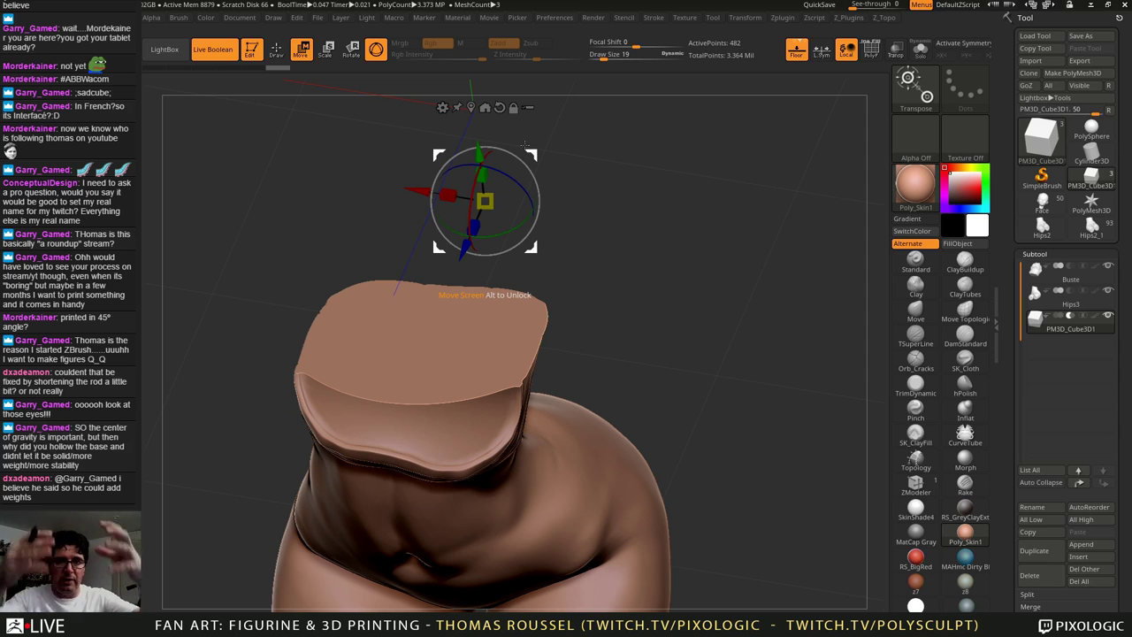
# Step: Examine the sliced Buste and its fit on the waist from the front and side
pyautogui.moveTo(679, 332); pyautogui.dragTo(717, 147)
pyautogui.moveTo(783, 254); pyautogui.dragTo(571, 370)
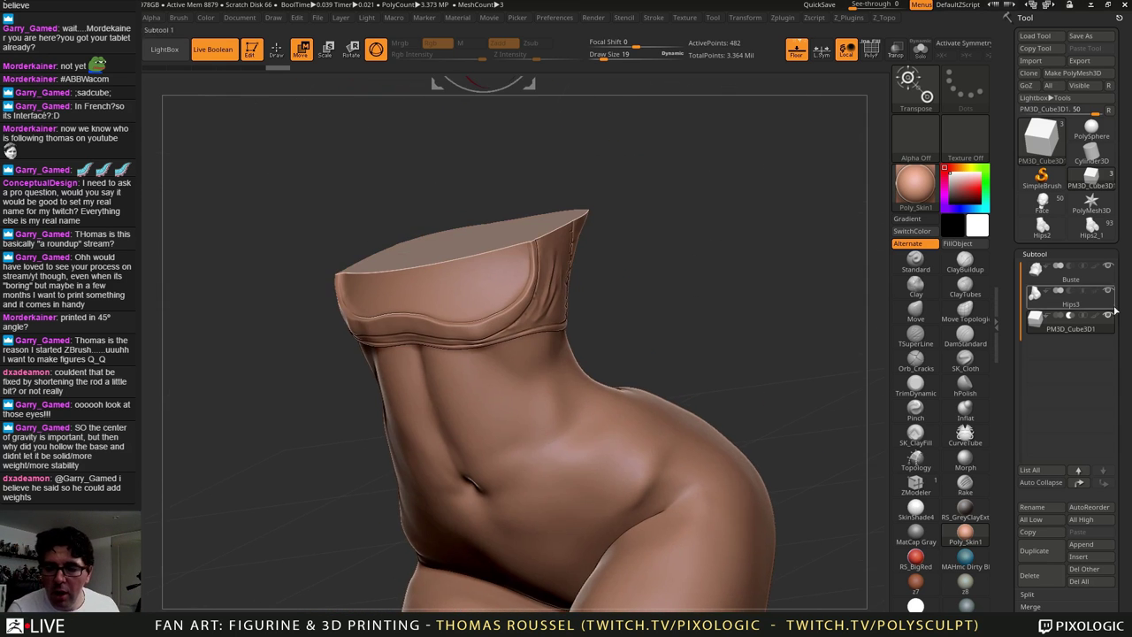
pyautogui.moveTo(664, 326); pyautogui.dragTo(993, 333)
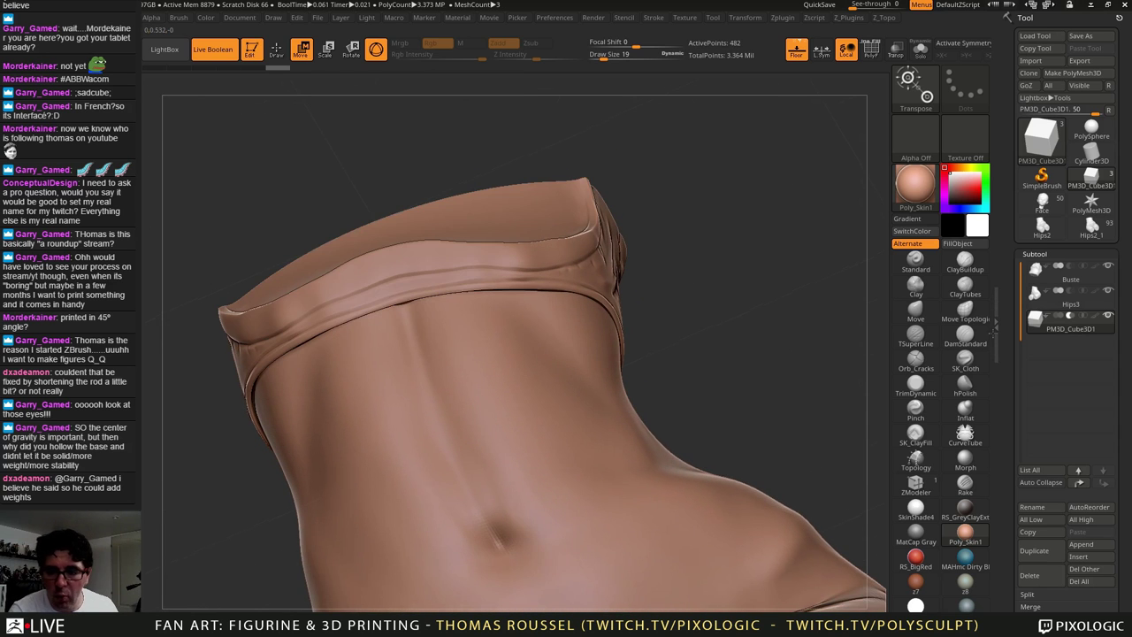
# Step: Hide the subtracting cube, select the Buste subtool and view the uncut torso from the front and side
pyautogui.click(1046, 303)
pyautogui.click(1041, 276)
pyautogui.moveTo(751, 327); pyautogui.dragTo(804, 340)
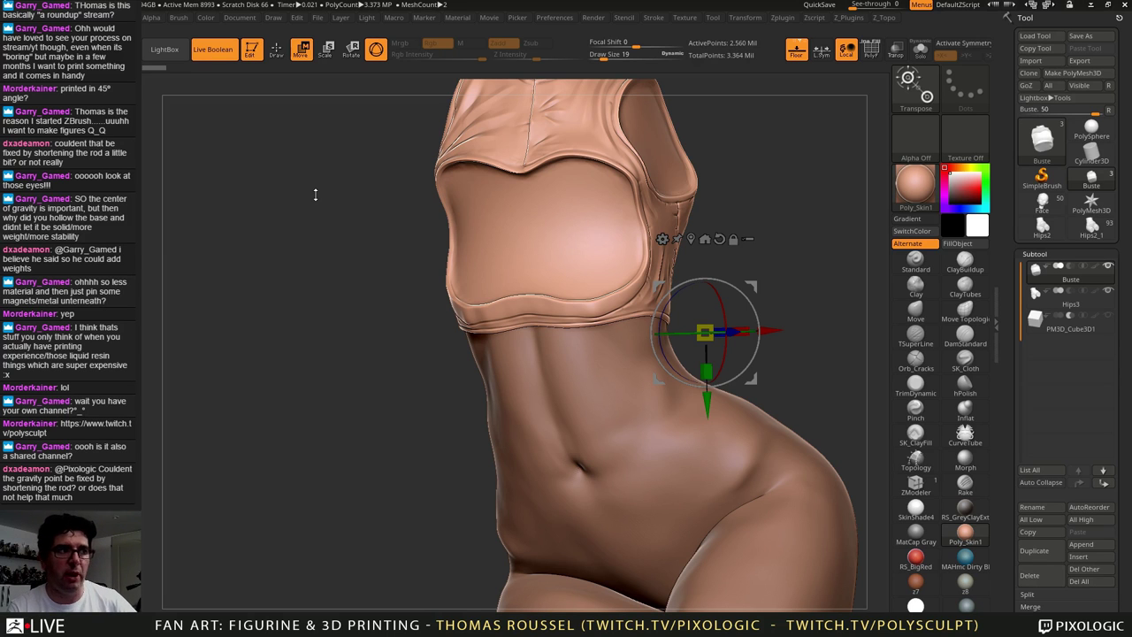
pyautogui.moveTo(326, 202); pyautogui.dragTo(305, 225)
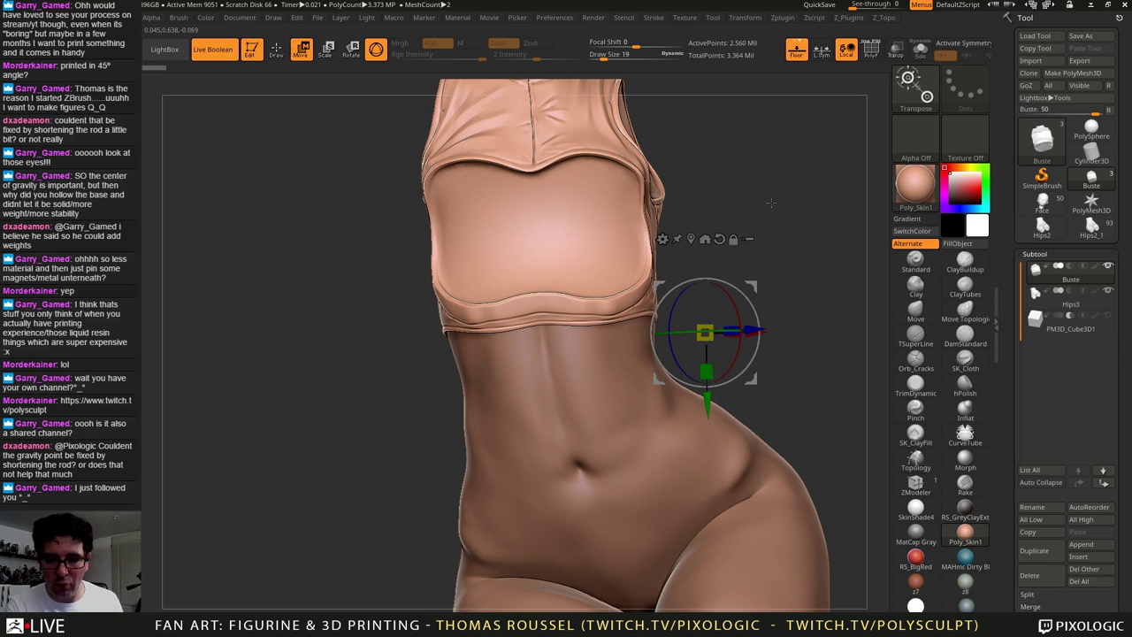
pyautogui.moveTo(422, 600); pyautogui.dragTo(681, 232)
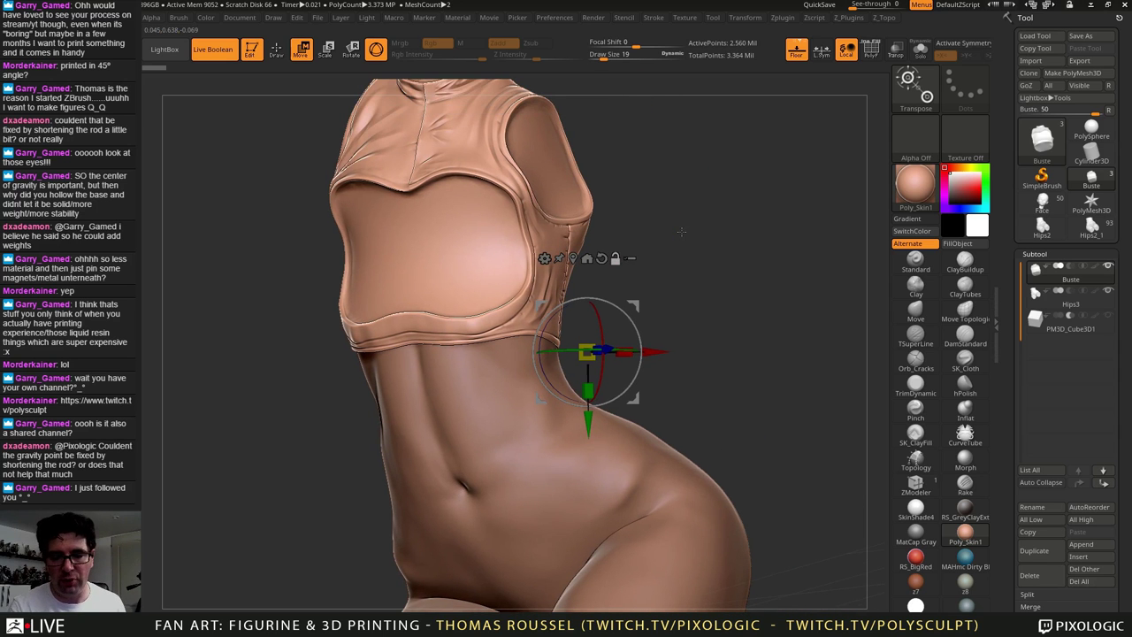
pyautogui.moveTo(681, 232); pyautogui.dragTo(634, 398, button='right')
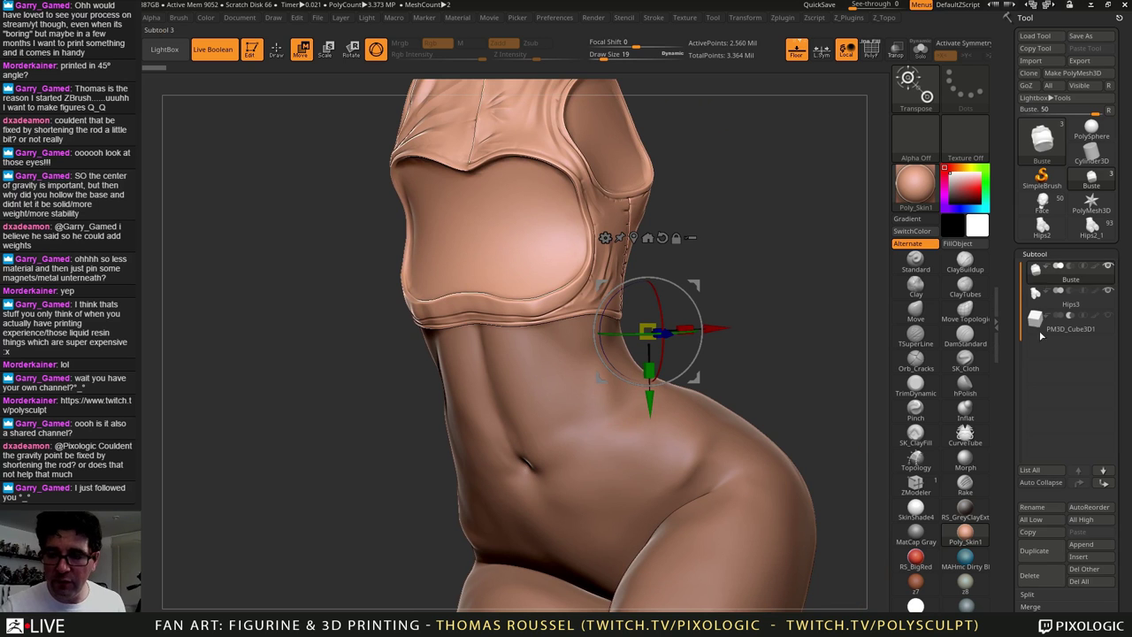
pyautogui.moveTo(588, 453); pyautogui.dragTo(603, 356, button='right')
pyautogui.moveTo(676, 353); pyautogui.dragTo(541, 270, button='right')
# Step: Select the Hips3 subtool and examine the seam under the Buste's hem up close, around the abdomen's central groove
pyautogui.click(1037, 292)
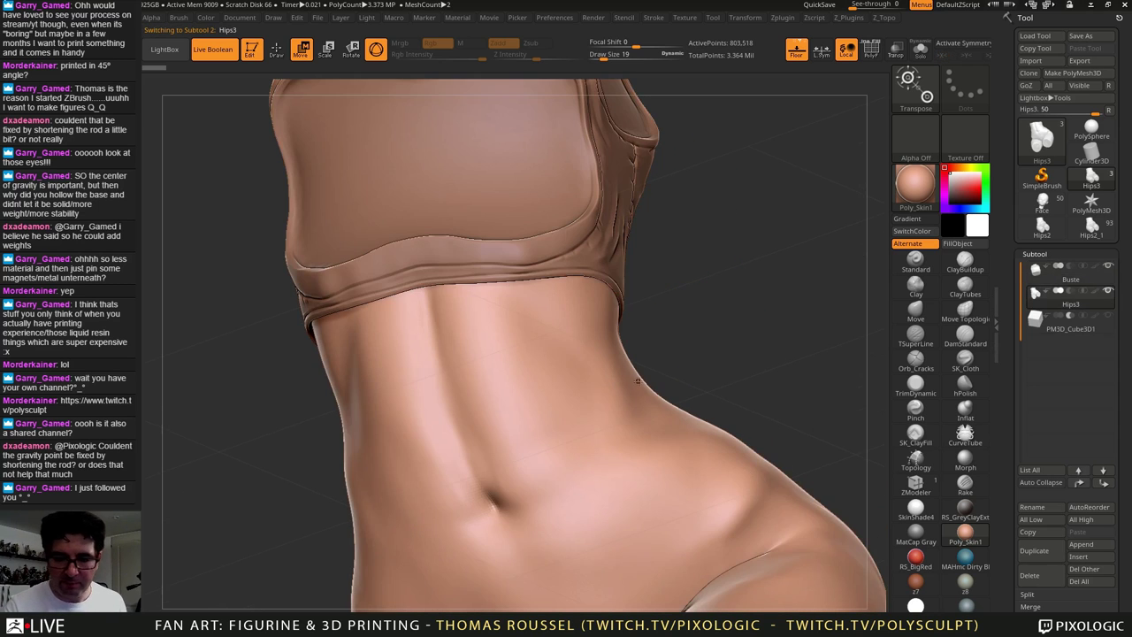
pyautogui.keyDown('alt'); pyautogui.moveTo(641, 356); pyautogui.dragTo(686, 391); pyautogui.keyUp('alt')
pyautogui.moveTo(686, 392); pyautogui.dragTo(662, 347, button='right')
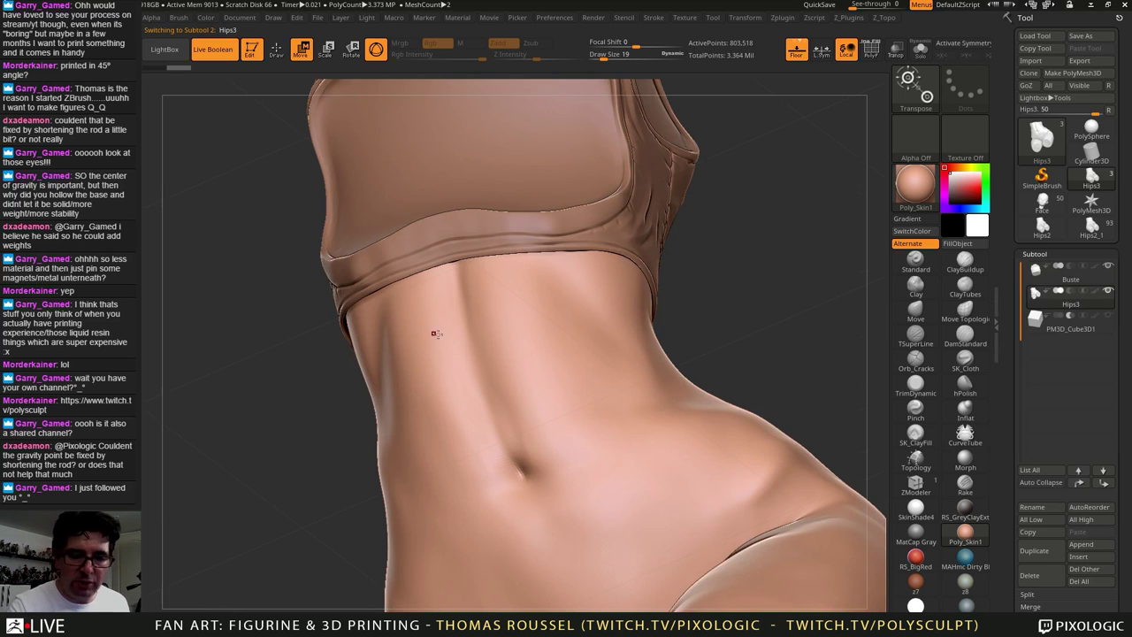
pyautogui.moveTo(437, 334); pyautogui.dragTo(477, 305, button='right')
pyautogui.moveTo(475, 305); pyautogui.dragTo(450, 263)
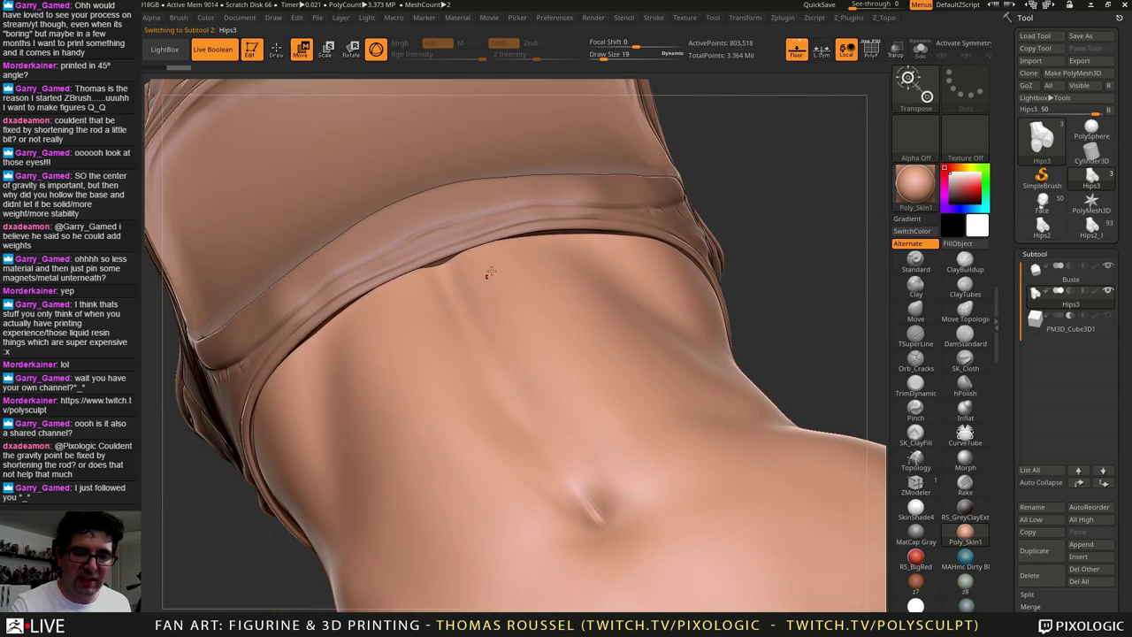
pyautogui.moveTo(502, 319); pyautogui.dragTo(667, 408, button='right')
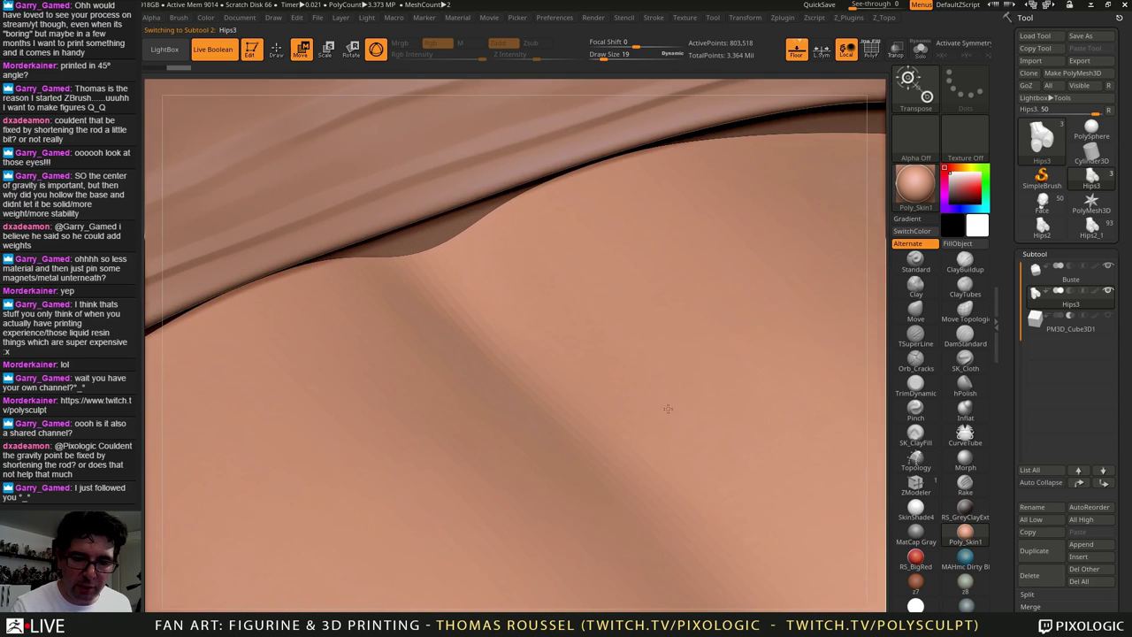
pyautogui.click(896, 49)
pyautogui.moveTo(496, 295); pyautogui.dragTo(530, 294)
pyautogui.moveTo(531, 295)
pyautogui.mouseDown(button='right')
pyautogui.moveTo(522, 341)
pyautogui.moveTo(541, 290)
pyautogui.mouseUp(button='right')
pyautogui.click(899, 54)
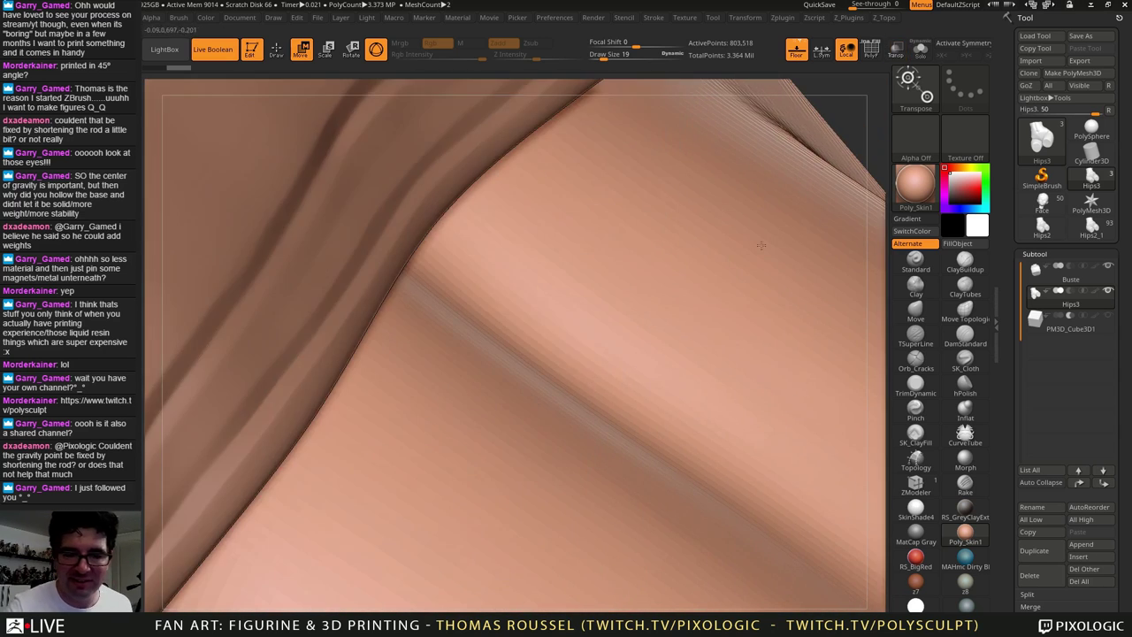
pyautogui.moveTo(642, 410); pyautogui.dragTo(604, 357, button='right')
pyautogui.moveTo(604, 356); pyautogui.dragTo(495, 317)
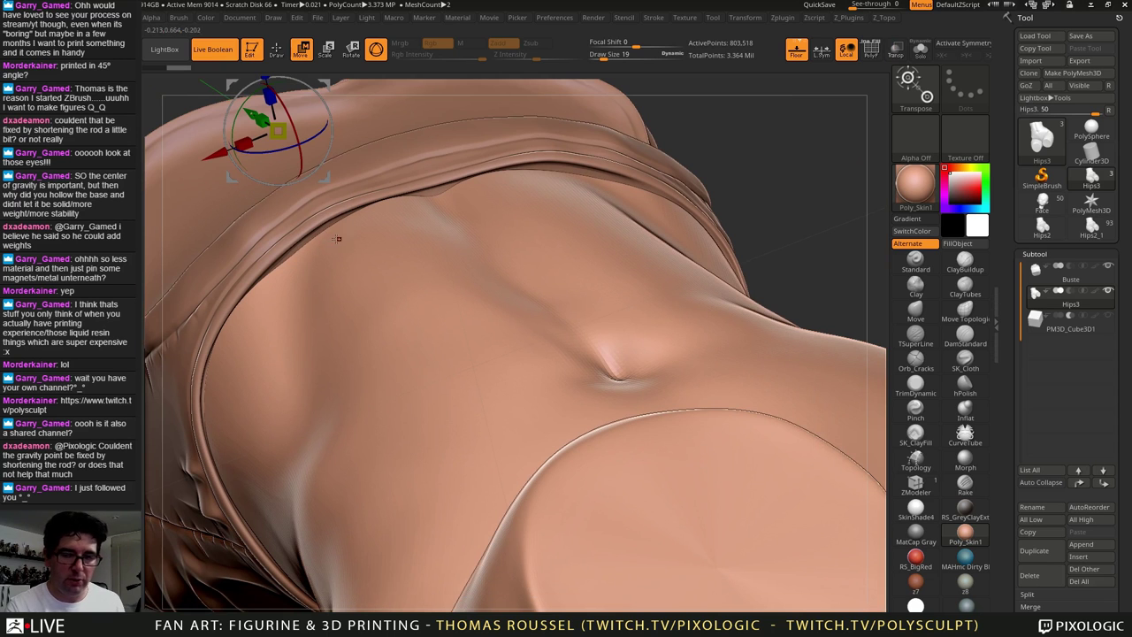
# Step: Duplicate Hips3 and mark both the Hips4 copy and the Buste as Boolean Start subtools
pyautogui.click(1043, 551)
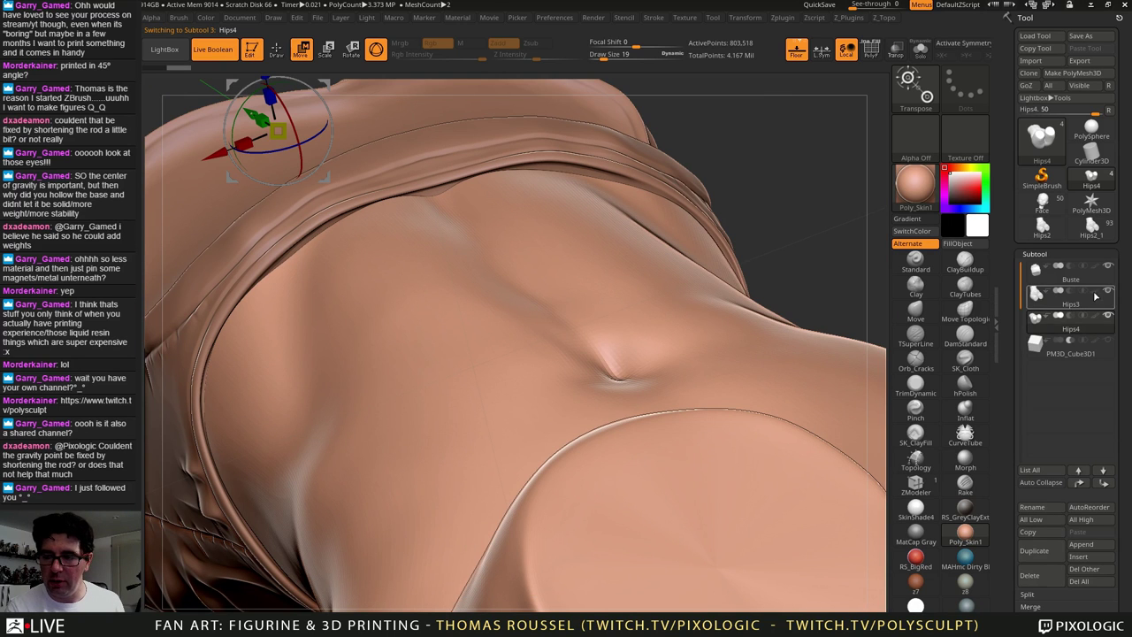
pyautogui.click(1047, 315)
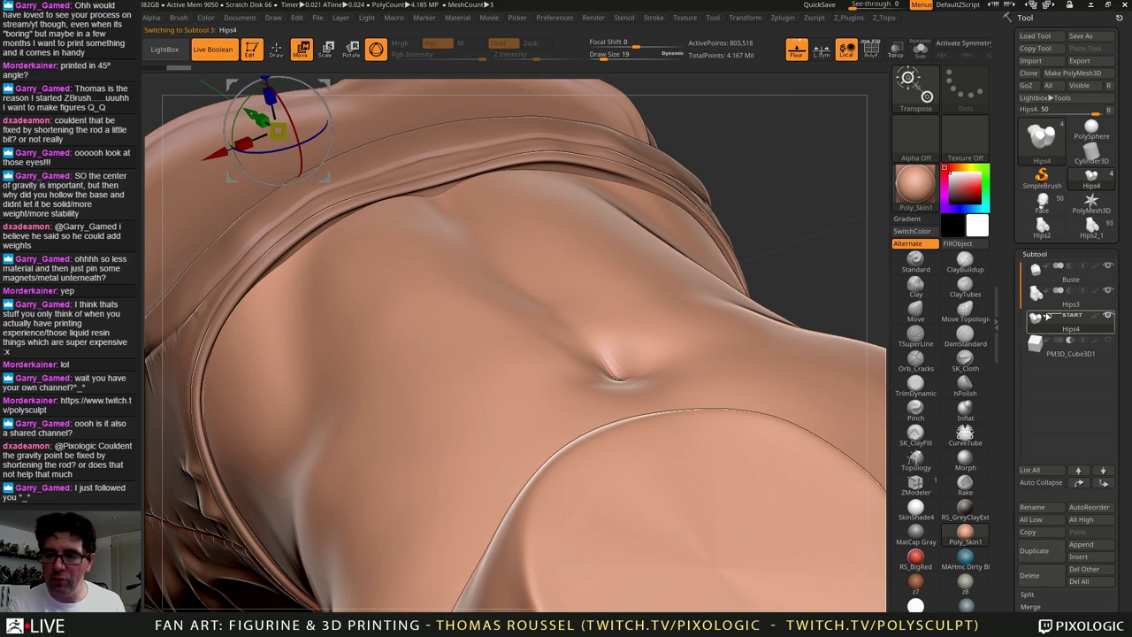
pyautogui.click(1047, 266)
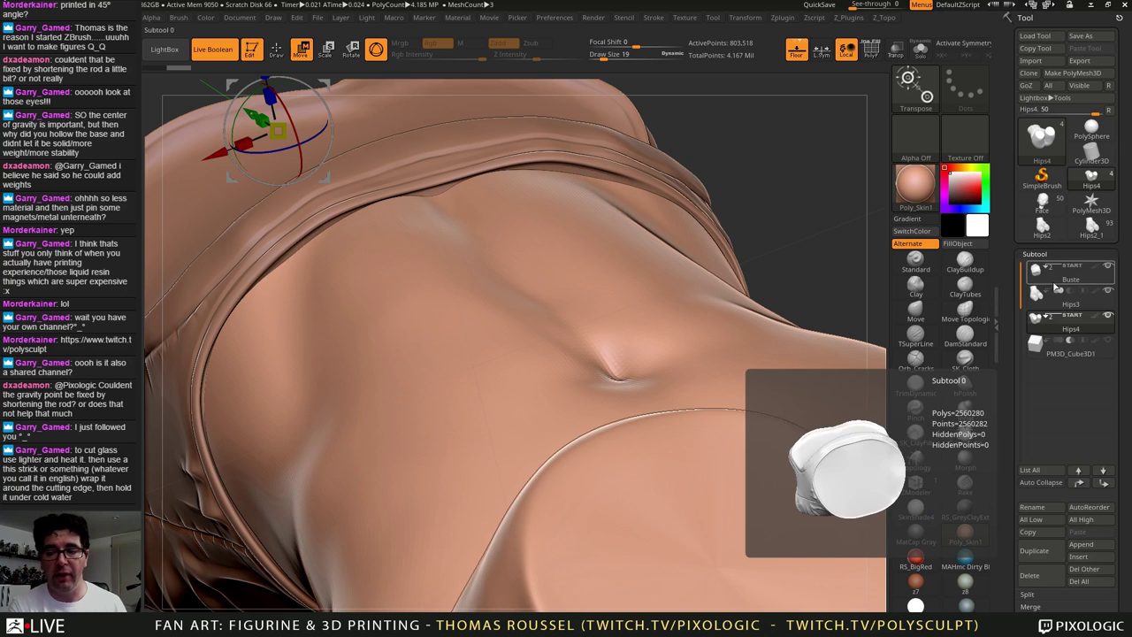
# Step: Hide the Hips4 copy in the subtool list and set Hips3 to Boolean subtraction
pyautogui.click(1108, 316)
pyautogui.moveTo(629, 340); pyautogui.dragTo(618, 352, button='right')
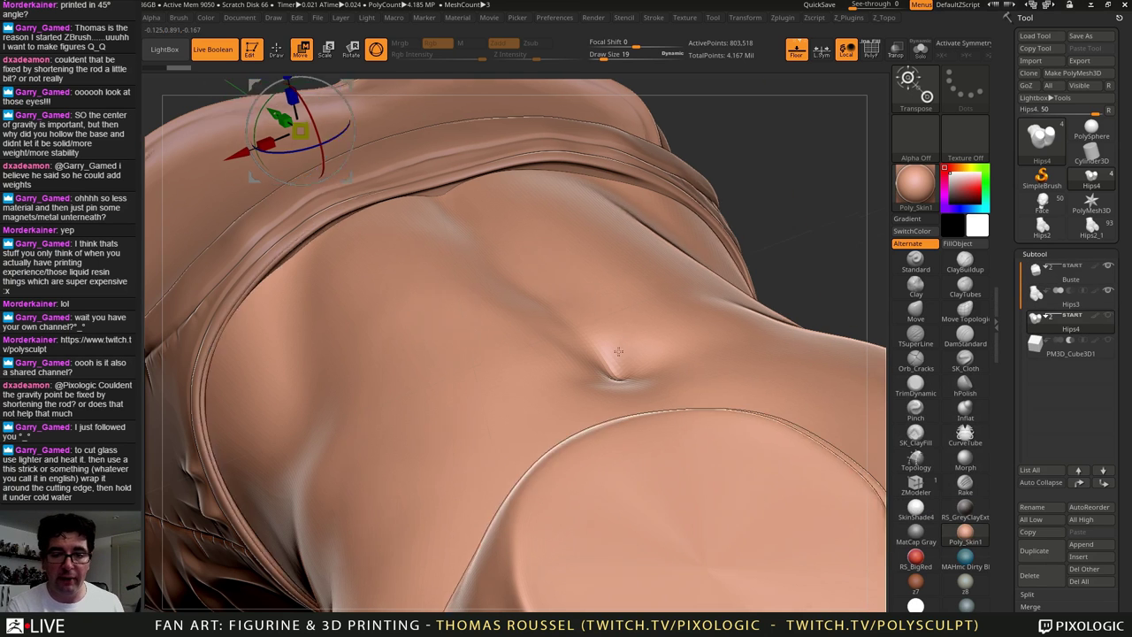
pyautogui.moveTo(618, 351); pyautogui.dragTo(601, 317)
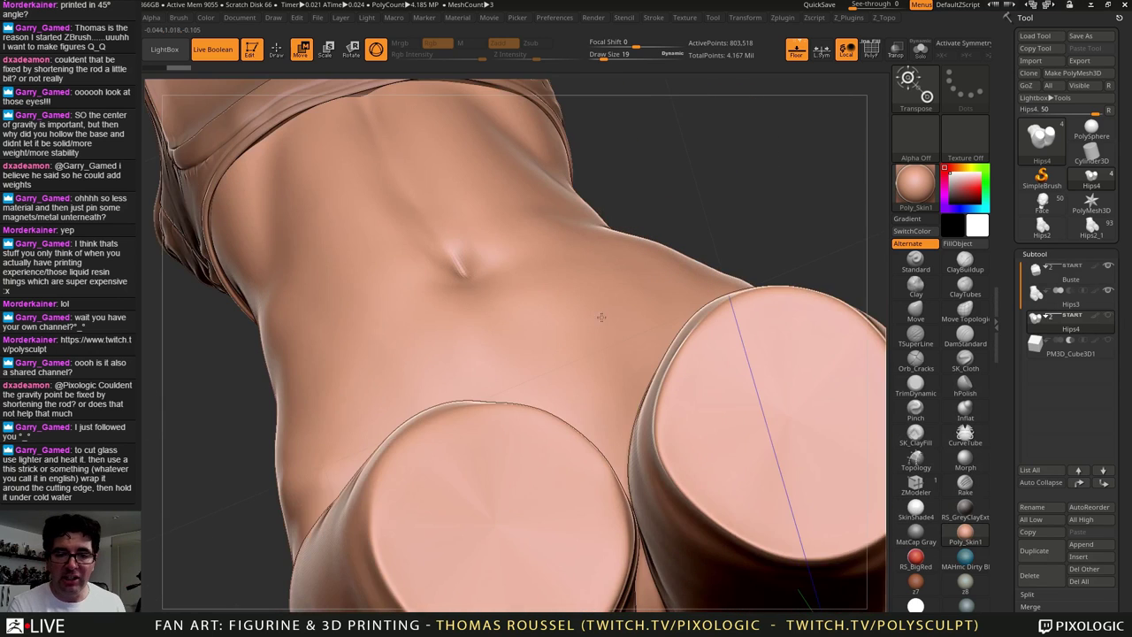
pyautogui.keyDown('alt'); pyautogui.moveTo(507, 245); pyautogui.dragTo(617, 339, button='right'); pyautogui.keyUp('alt')
pyautogui.click(1069, 291)
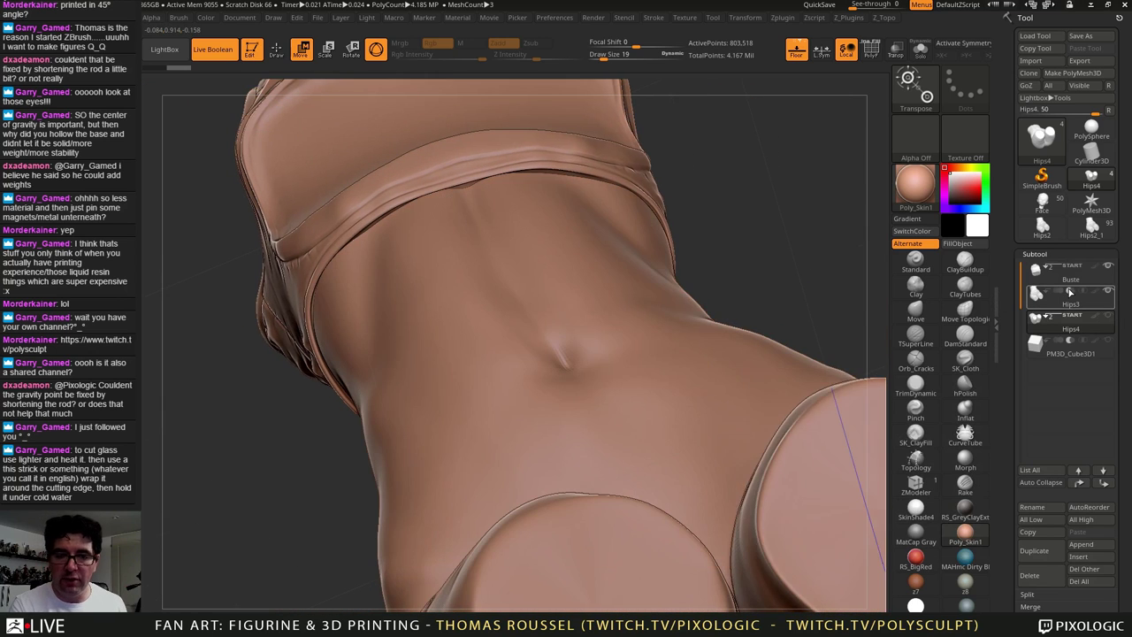
# Step: Select the Buste subtool and examine the cavity cut into its underside, including the rim along the front hem
pyautogui.moveTo(1047, 316)
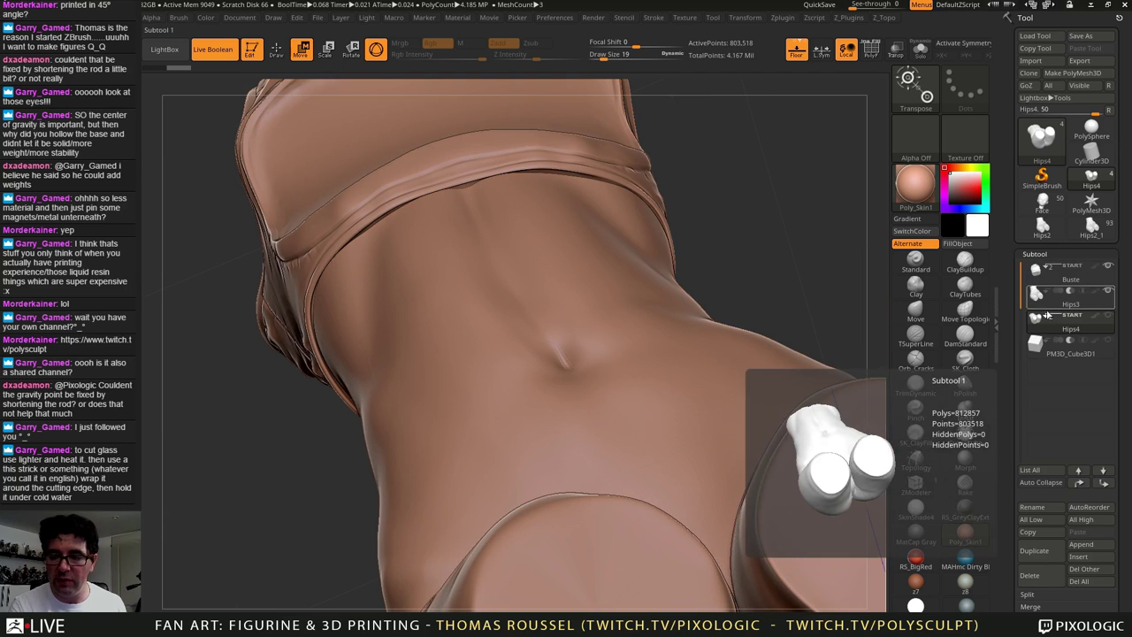
pyautogui.click(1036, 274)
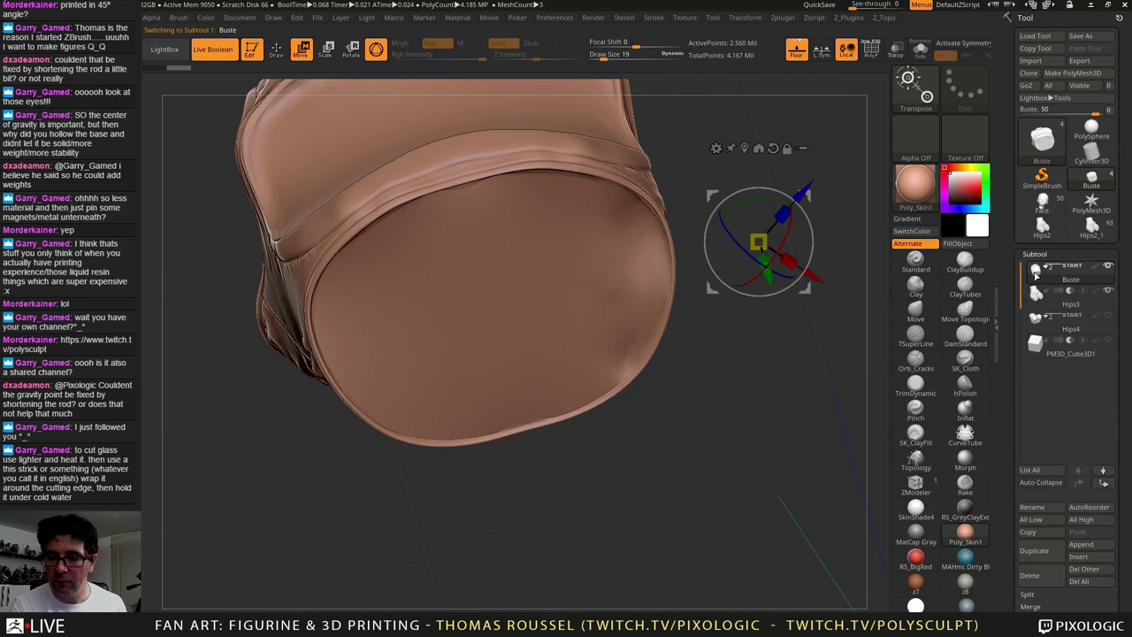
pyautogui.keyDown('alt'); pyautogui.moveTo(442, 252); pyautogui.dragTo(543, 250, button='right'); pyautogui.keyUp('alt')
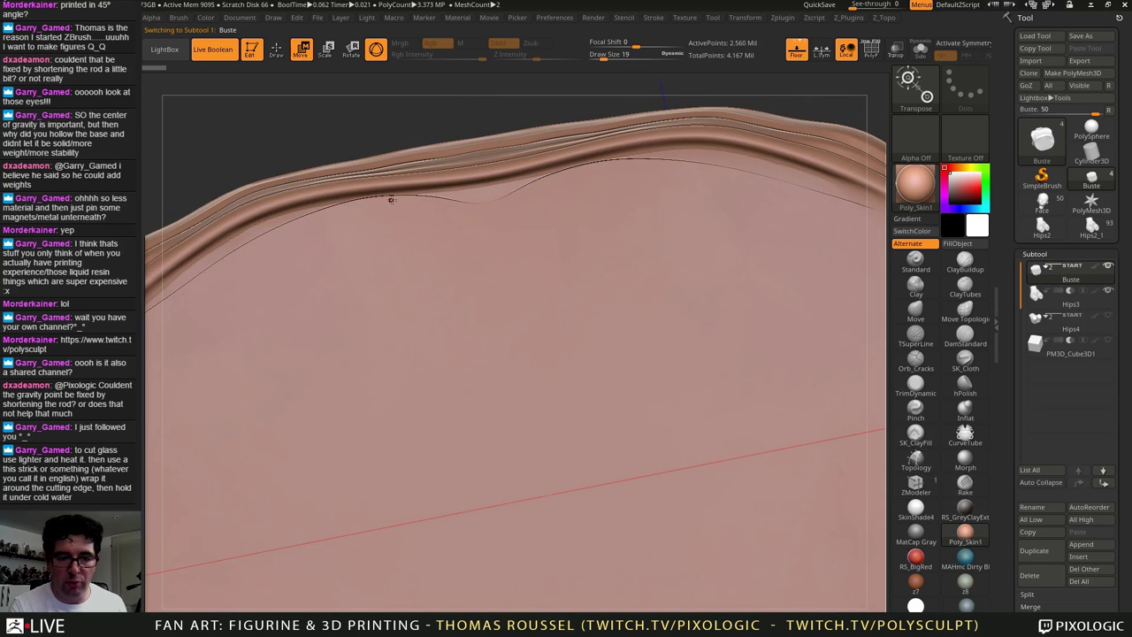
pyautogui.scroll(-5, 585, 329)
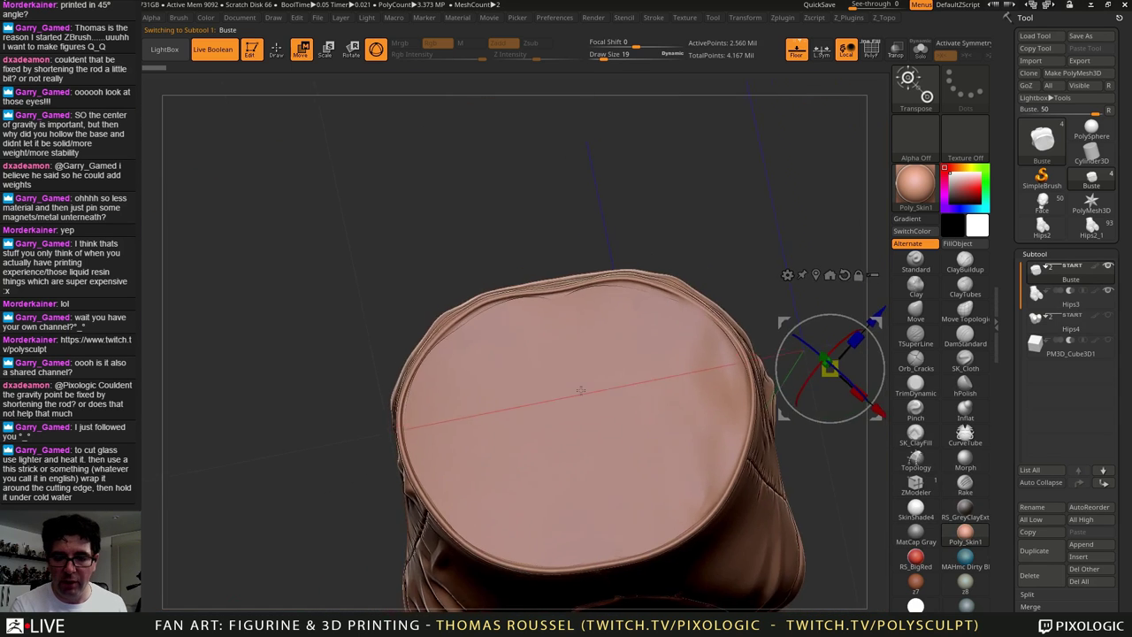
pyautogui.moveTo(581, 390); pyautogui.dragTo(704, 325, button='right')
# Step: Select Hips3, shift it slightly along its Y axis and inspect the altered cut inside the Buste
pyautogui.click(1065, 299)
pyautogui.keyDown('alt'); pyautogui.moveTo(495, 213); pyautogui.dragTo(687, 331, button='right'); pyautogui.keyUp('alt')
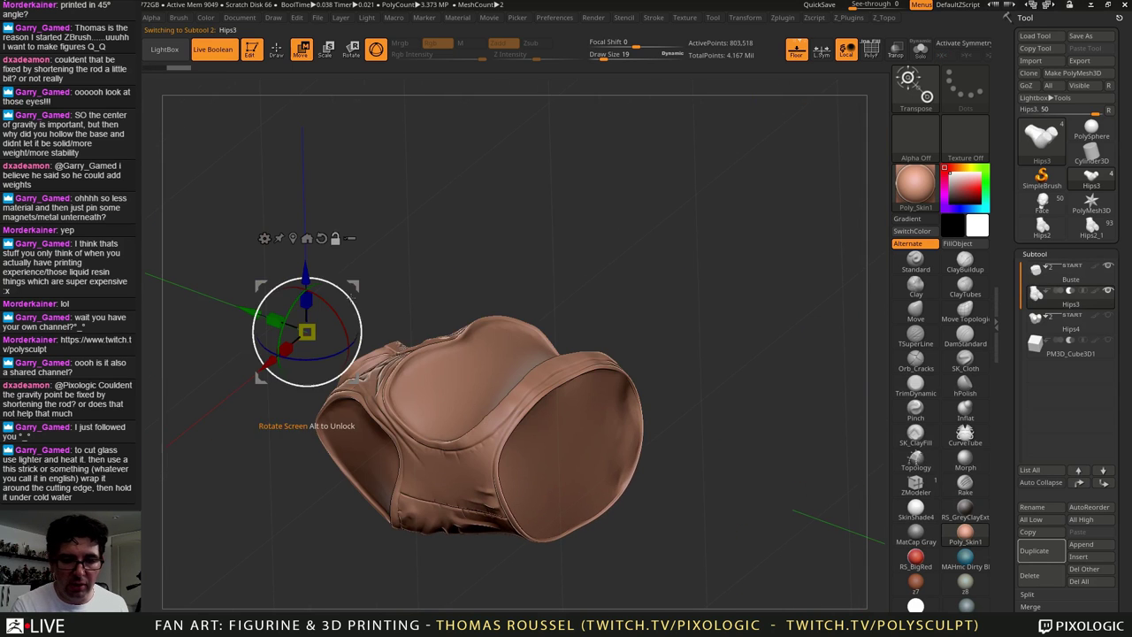
pyautogui.moveTo(253, 312); pyautogui.dragTo(248, 310)
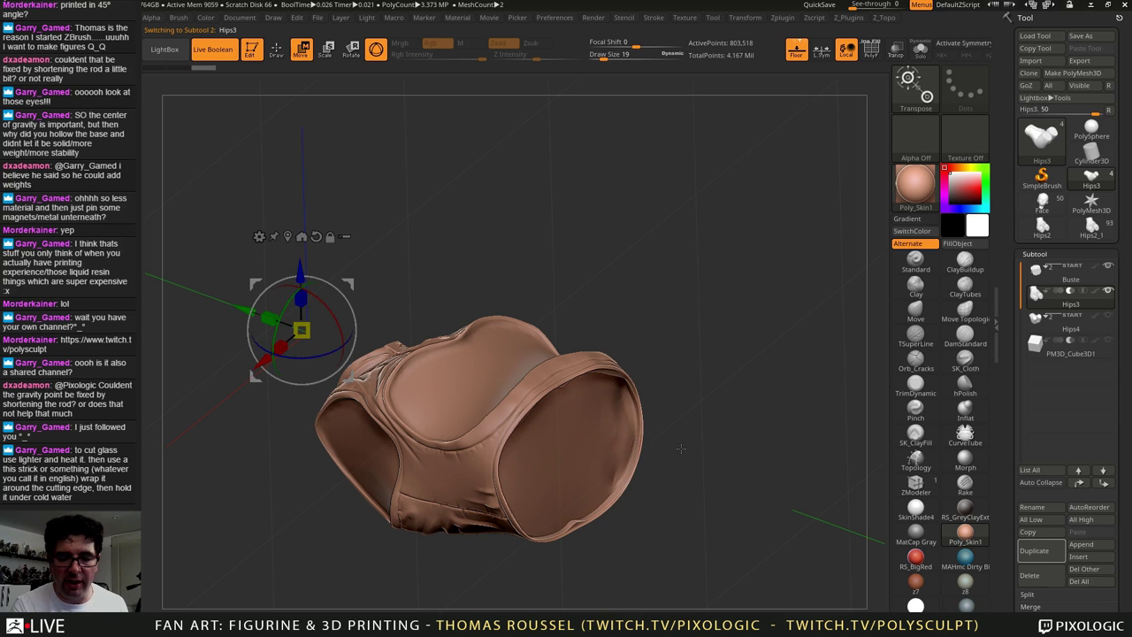
pyautogui.moveTo(680, 449); pyautogui.dragTo(496, 275, button='right')
pyautogui.moveTo(713, 382); pyautogui.dragTo(485, 307)
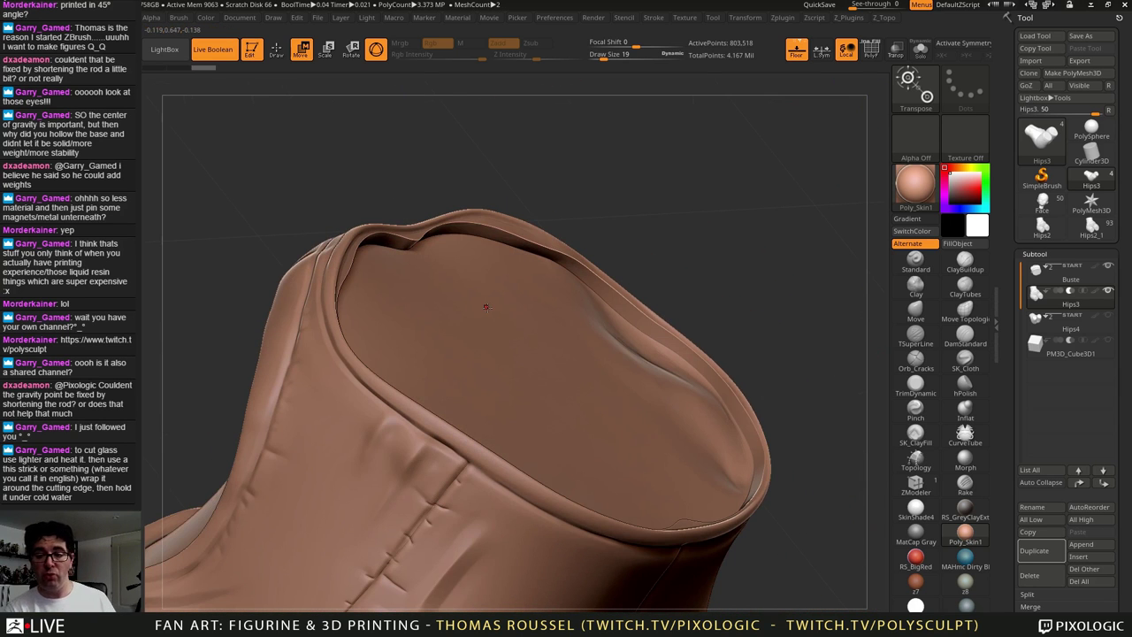
# Step: Select Hips4, view the waist from the side and move the copy slightly along its Y axis
pyautogui.click(1041, 324)
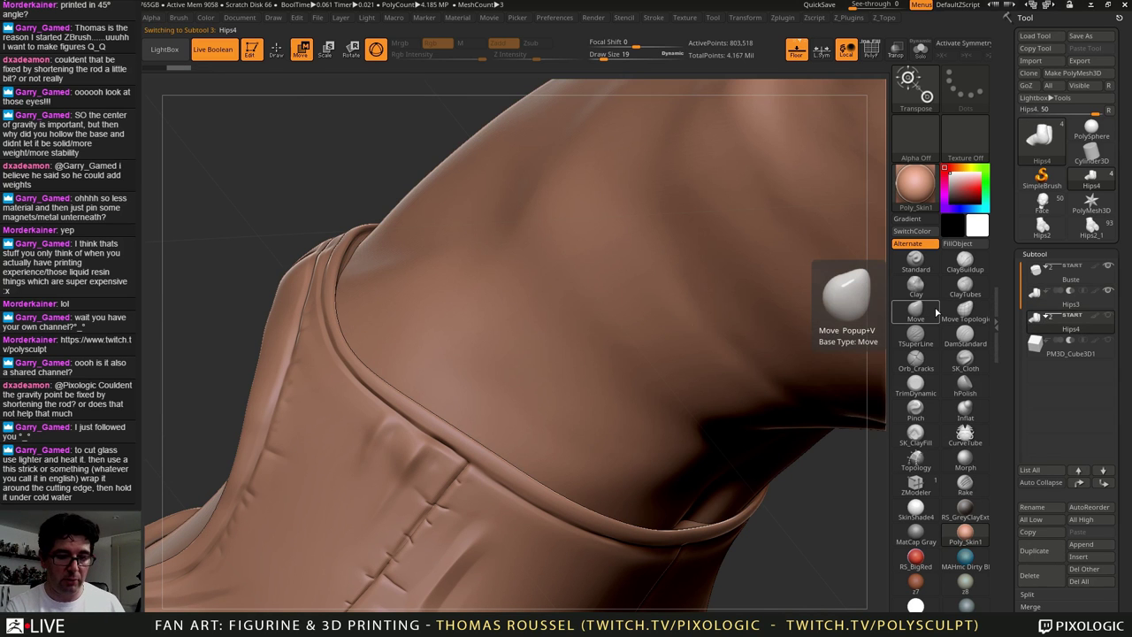
pyautogui.moveTo(580, 351); pyautogui.dragTo(630, 403, button='right')
pyautogui.keyDown('ctrl'); pyautogui.moveTo(608, 321); pyautogui.dragTo(653, 313, button='right'); pyautogui.keyUp('ctrl')
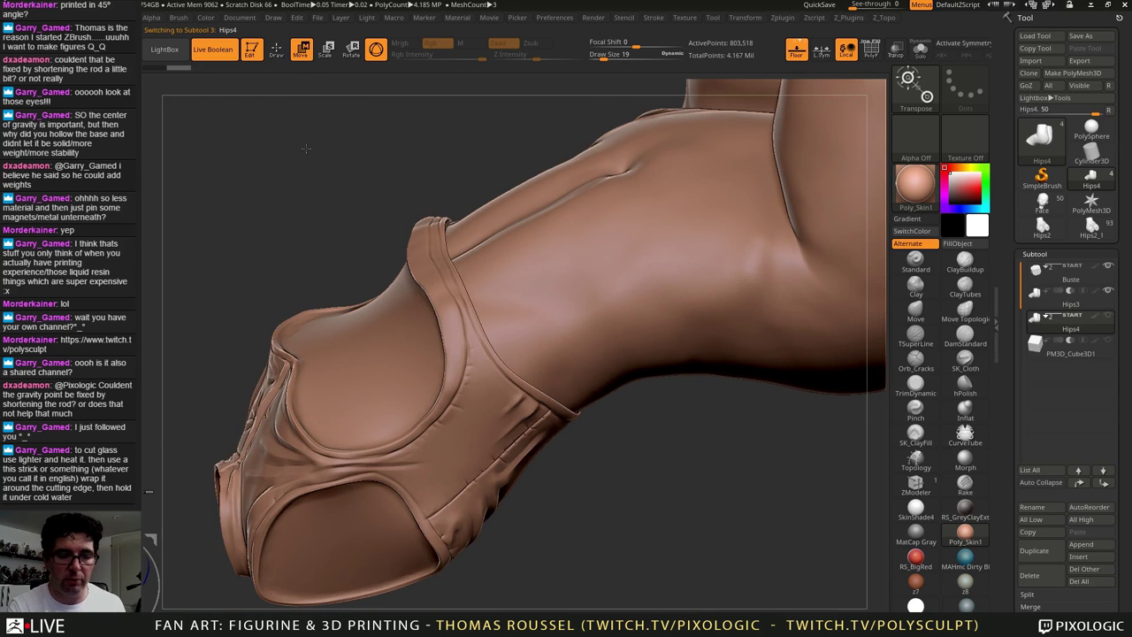
pyautogui.keyDown('alt'); pyautogui.moveTo(334, 252); pyautogui.dragTo(420, 186, button='right'); pyautogui.keyUp('alt')
pyautogui.keyDown('alt'); pyautogui.moveTo(189, 520); pyautogui.dragTo(246, 465, button='right'); pyautogui.keyUp('alt')
pyautogui.moveTo(185, 508); pyautogui.dragTo(182, 511)
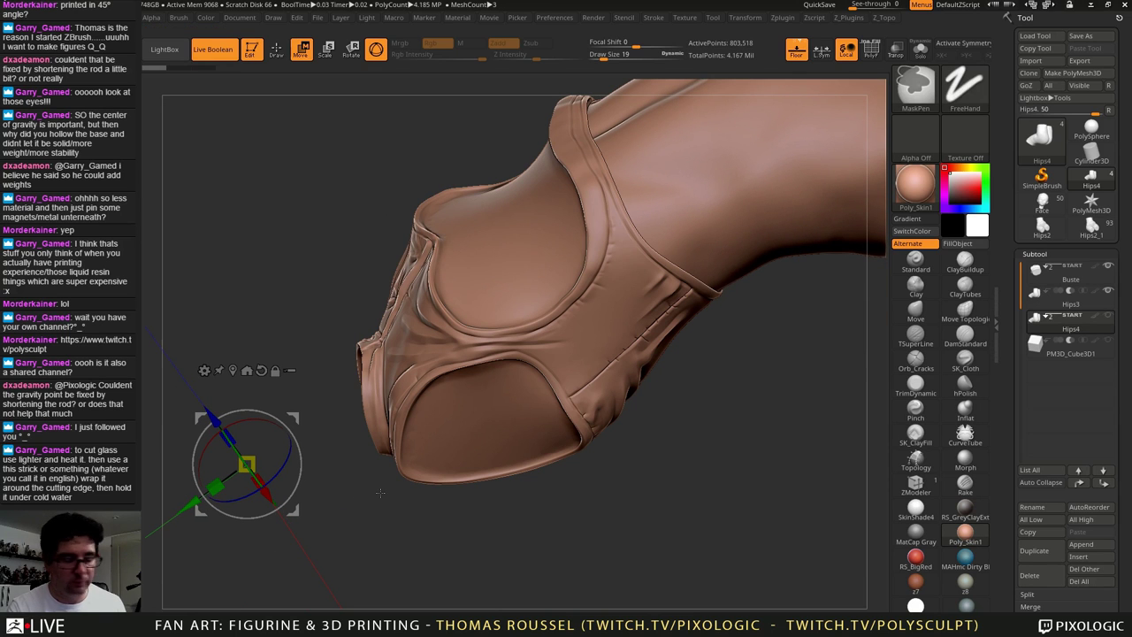
pyautogui.hotkey('ctrl', 'shift')
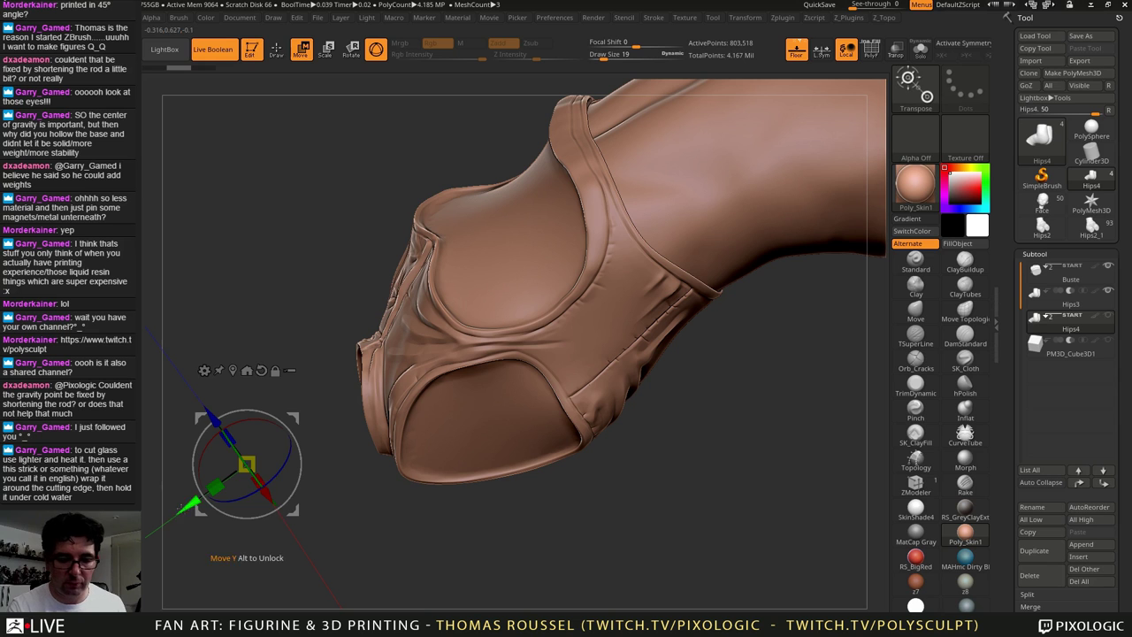
pyautogui.moveTo(182, 512); pyautogui.dragTo(184, 509)
pyautogui.keyDown('alt'); pyautogui.moveTo(699, 416); pyautogui.dragTo(474, 516); pyautogui.keyUp('alt')
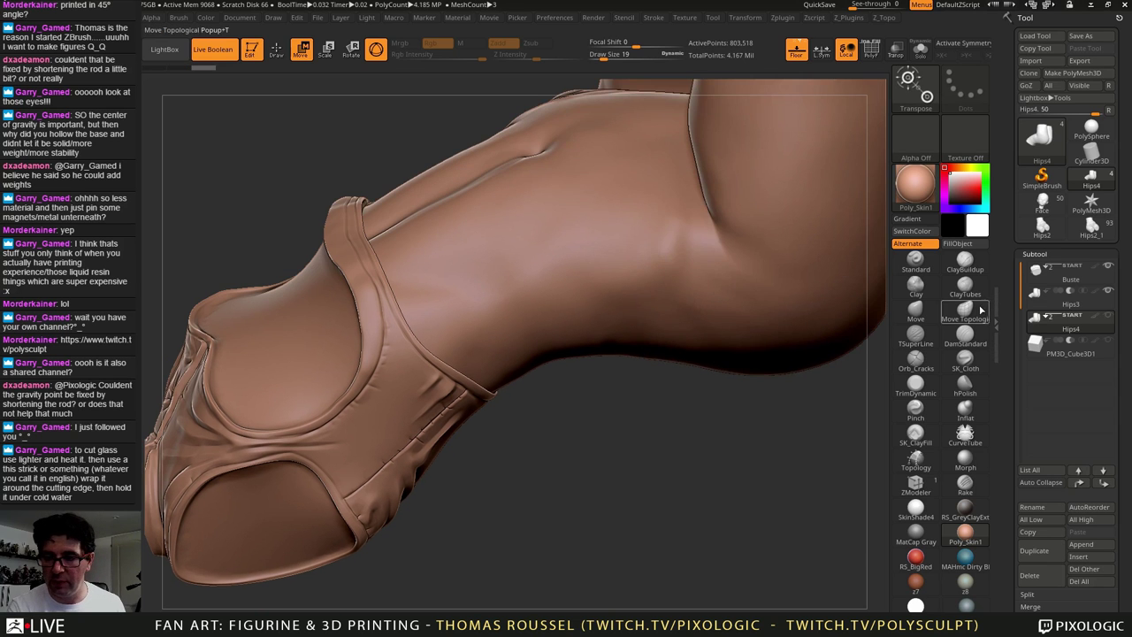
# Step: Switch Hips3 to a Boolean Start subtool for comparison and nudge Hips4 along its Y axis against it
pyautogui.click(1044, 291)
pyautogui.moveTo(669, 457); pyautogui.dragTo(839, 450)
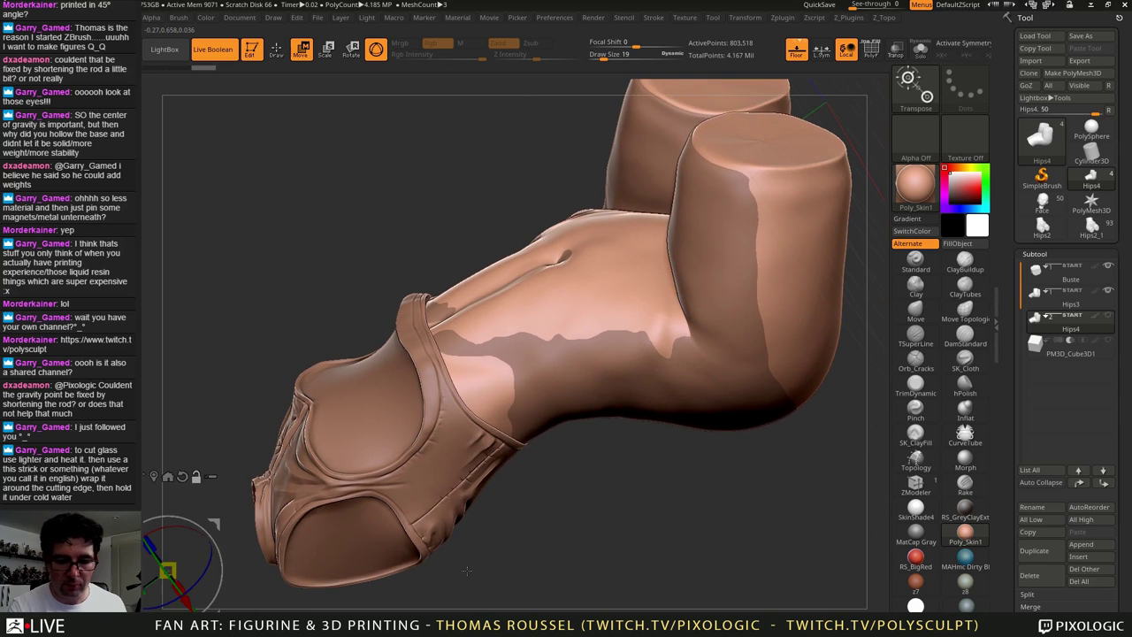
pyautogui.keyDown('alt'); pyautogui.moveTo(509, 557); pyautogui.dragTo(598, 498); pyautogui.keyUp('alt')
pyautogui.moveTo(199, 553); pyautogui.dragTo(192, 557)
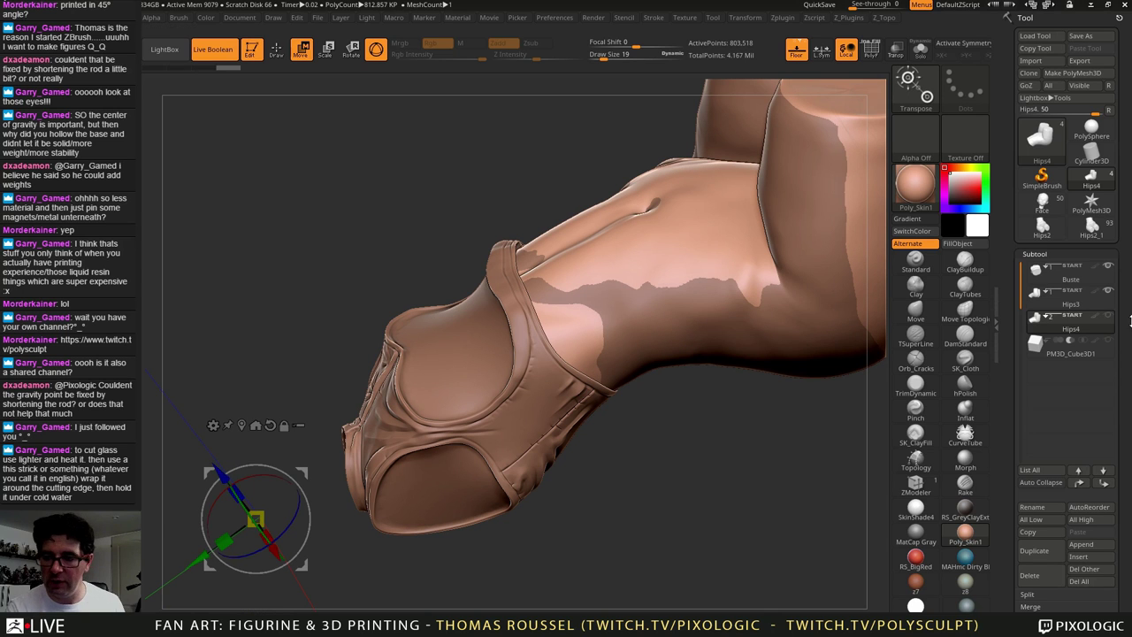
# Step: Select the Buste and inspect the waist cavity left by the subtracting Hips3 from the side and below
pyautogui.click(1041, 273)
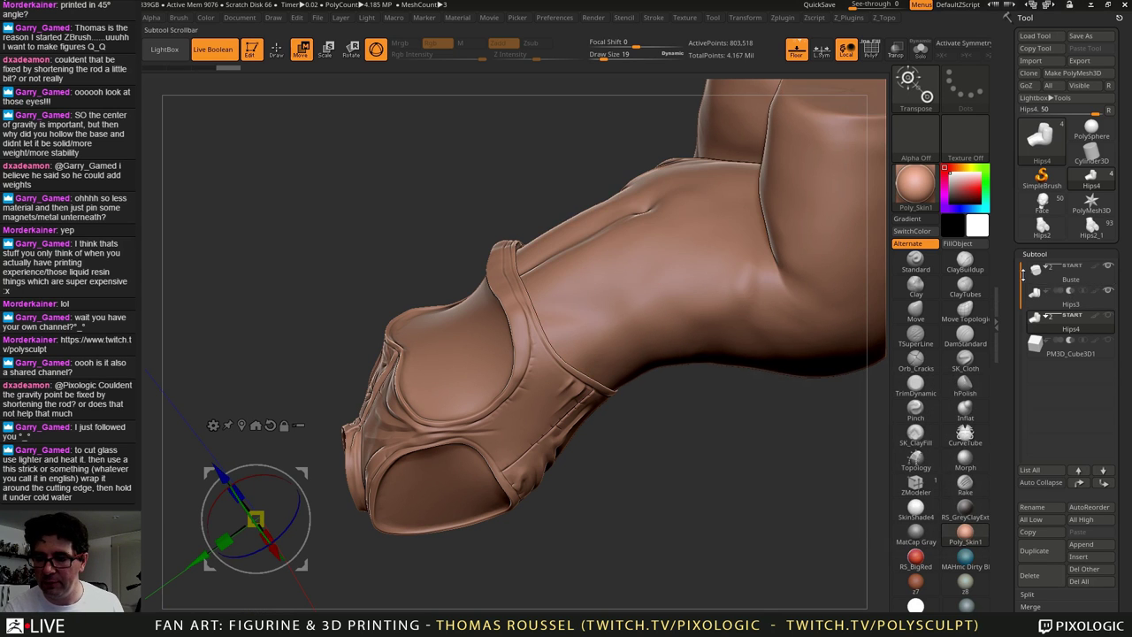
pyautogui.moveTo(720, 473); pyautogui.dragTo(686, 224)
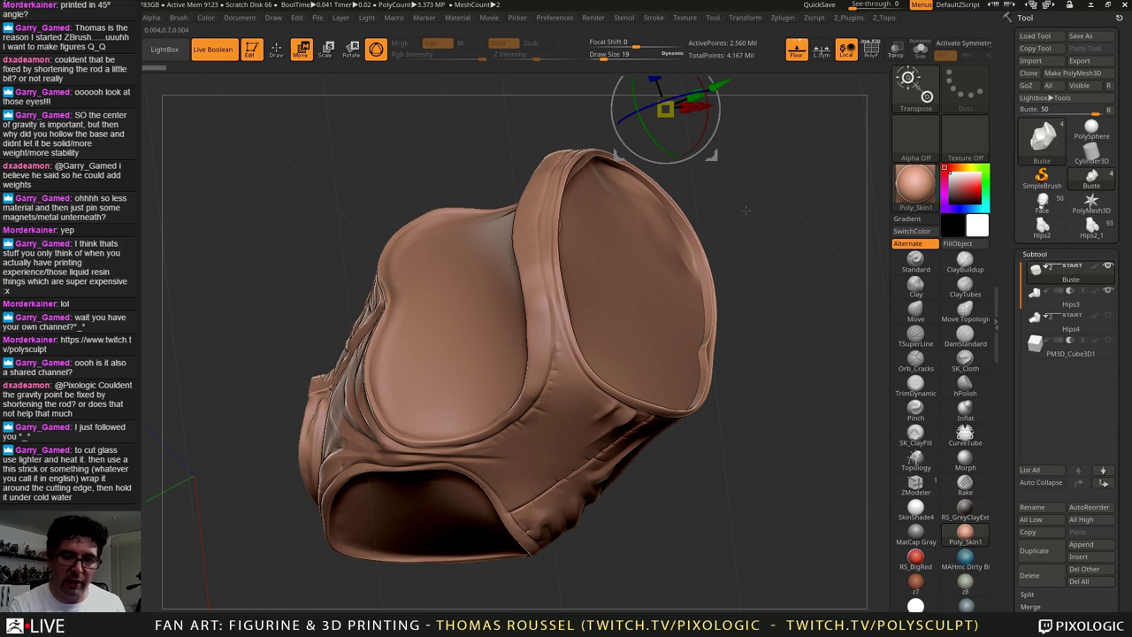
pyautogui.moveTo(603, 174)
pyautogui.mouseDown(button='right')
pyautogui.moveTo(539, 164)
pyautogui.moveTo(593, 159)
pyautogui.mouseUp(button='right')
pyautogui.keyDown('alt'); pyautogui.moveTo(593, 159); pyautogui.dragTo(481, 197, button='right'); pyautogui.keyUp('alt')
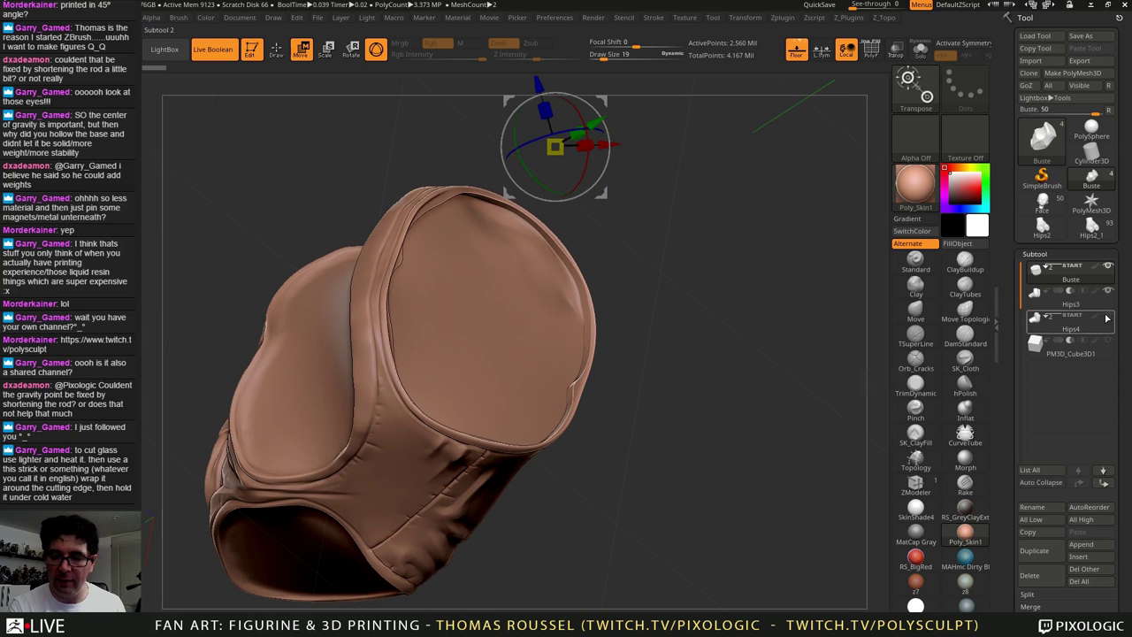
# Step: Show Hips4 as the active subtool, hide the Buste and examine the waist end of the hips
pyautogui.click(1041, 327)
pyautogui.click(1040, 329)
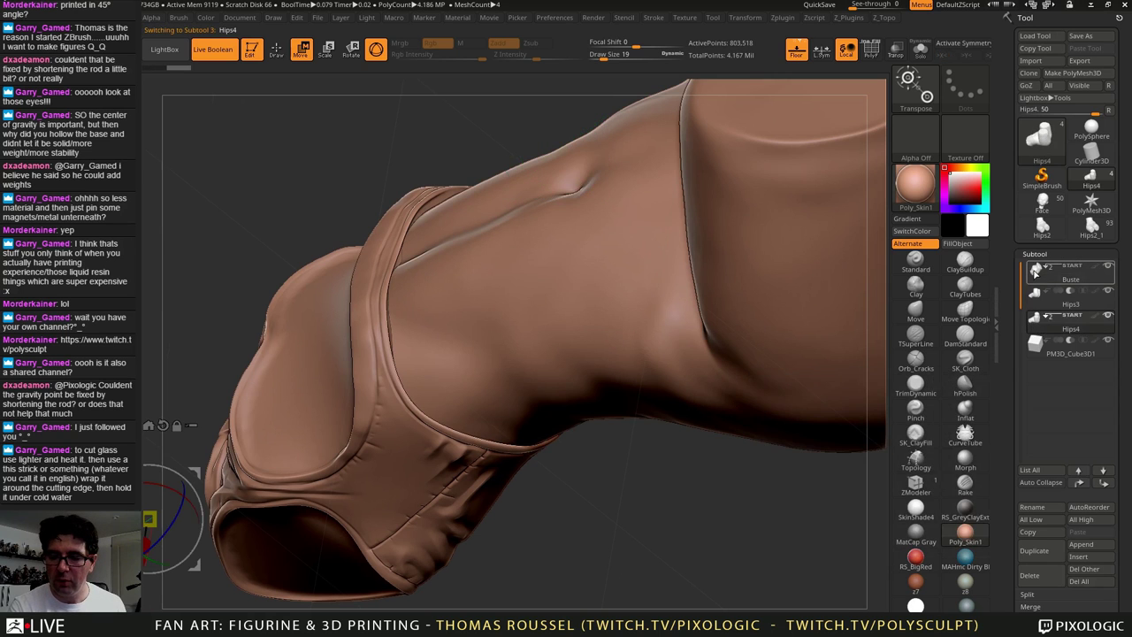
pyautogui.click(1108, 265)
pyautogui.moveTo(350, 331); pyautogui.dragTo(423, 330)
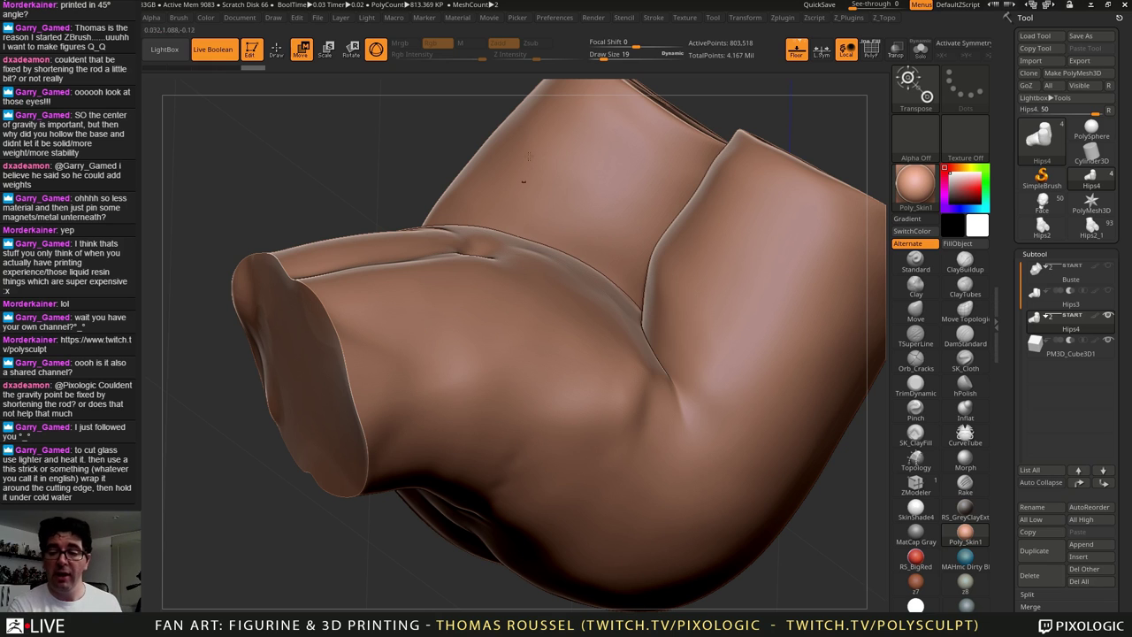
# Step: Select the Buste, show the subtracting Hips3 without Hips4 and examine the cut surface and rim from below
pyautogui.click(1040, 281)
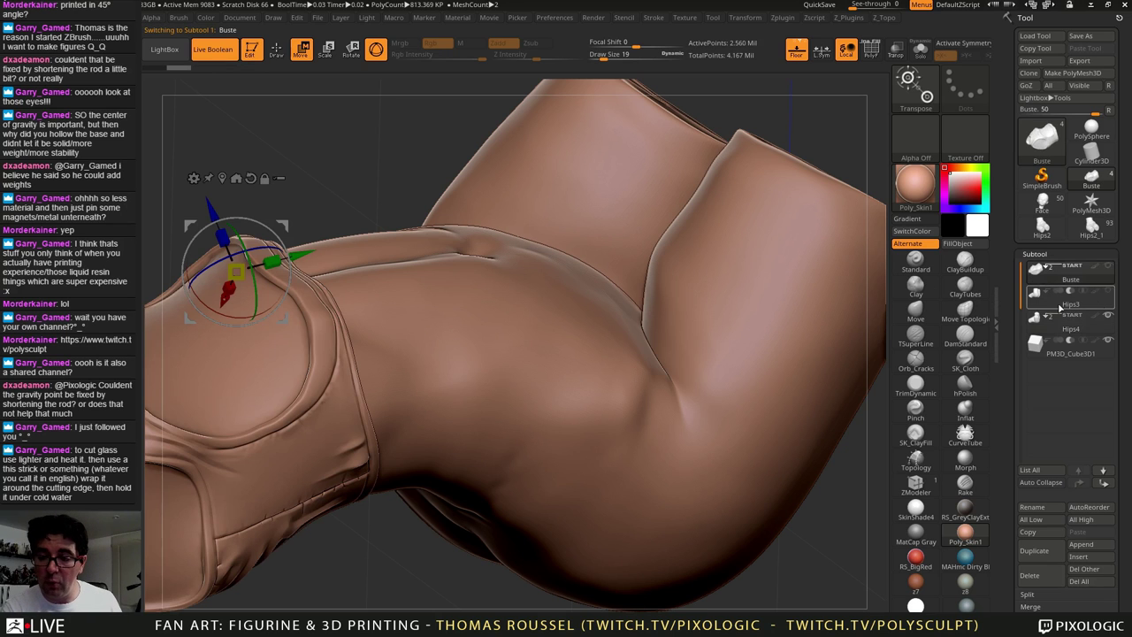
pyautogui.click(1108, 291)
pyautogui.moveTo(485, 331); pyautogui.dragTo(354, 226, button='right')
pyautogui.keyDown('alt'); pyautogui.moveTo(270, 178); pyautogui.dragTo(784, 134, button='right'); pyautogui.keyUp('alt')
pyautogui.keyDown('alt'); pyautogui.moveTo(525, 246); pyautogui.dragTo(546, 280, button='right'); pyautogui.keyUp('alt')
pyautogui.moveTo(546, 280); pyautogui.dragTo(612, 204)
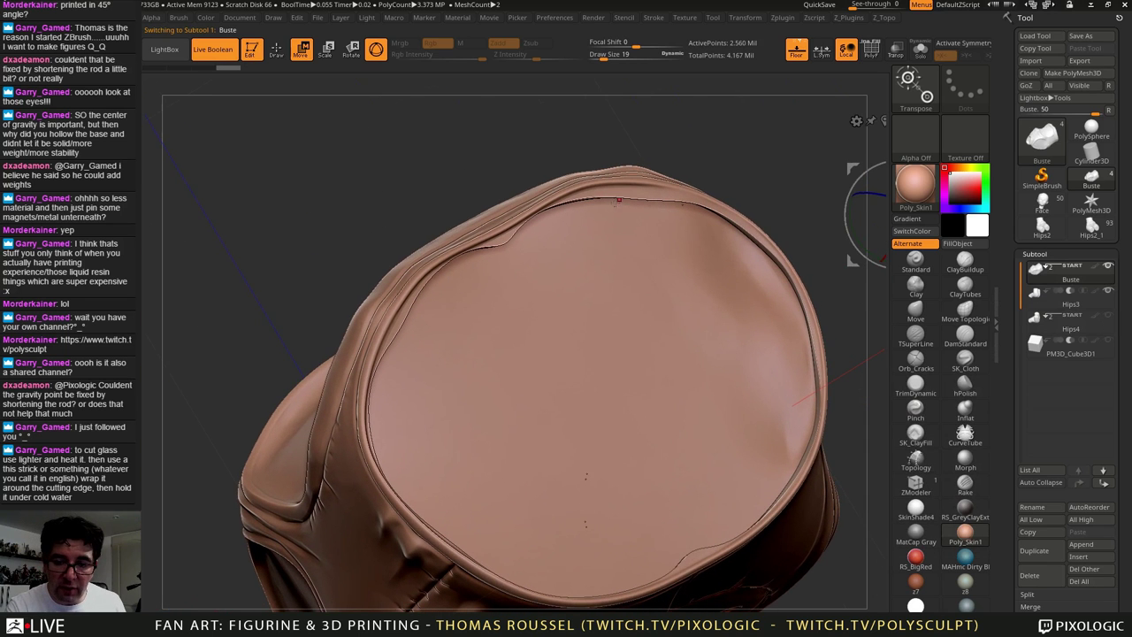
# Step: Apply a very slight Inflate deformation to the subtracting Hips3 subtool
pyautogui.click(1036, 295)
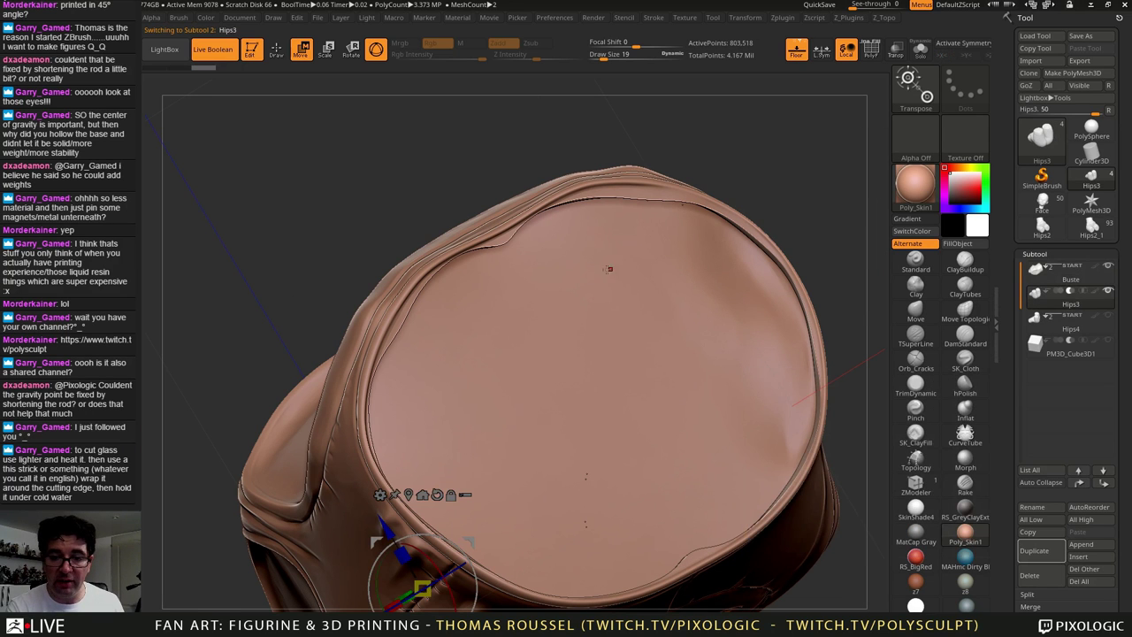
pyautogui.scroll(-5, 1096, 456)
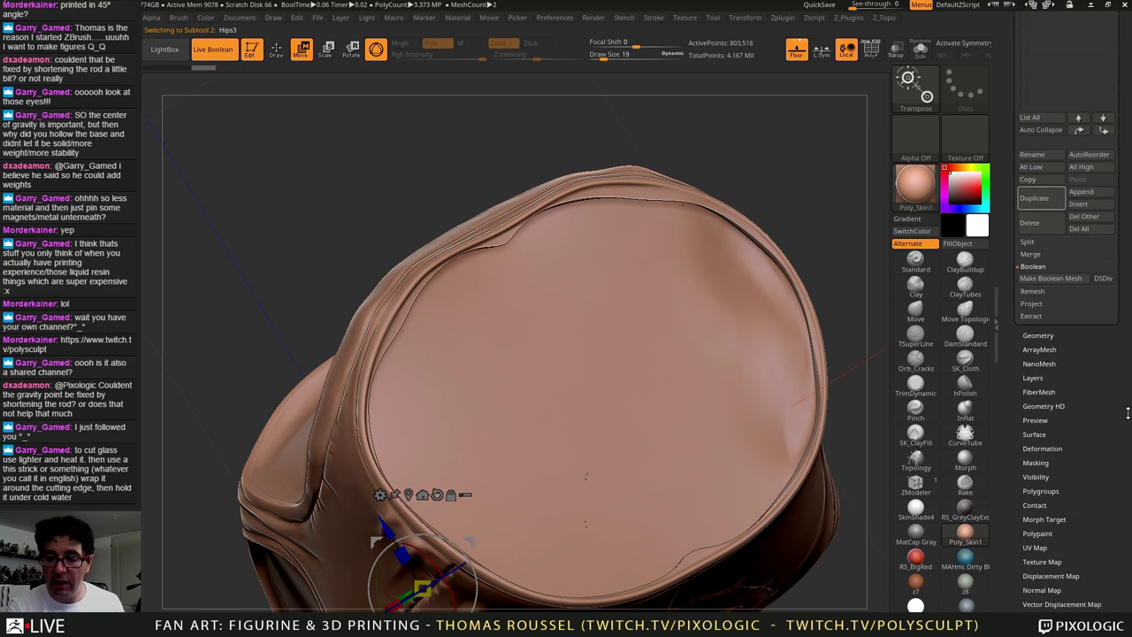
pyautogui.scroll(-1, 1096, 456)
pyautogui.click(1081, 431)
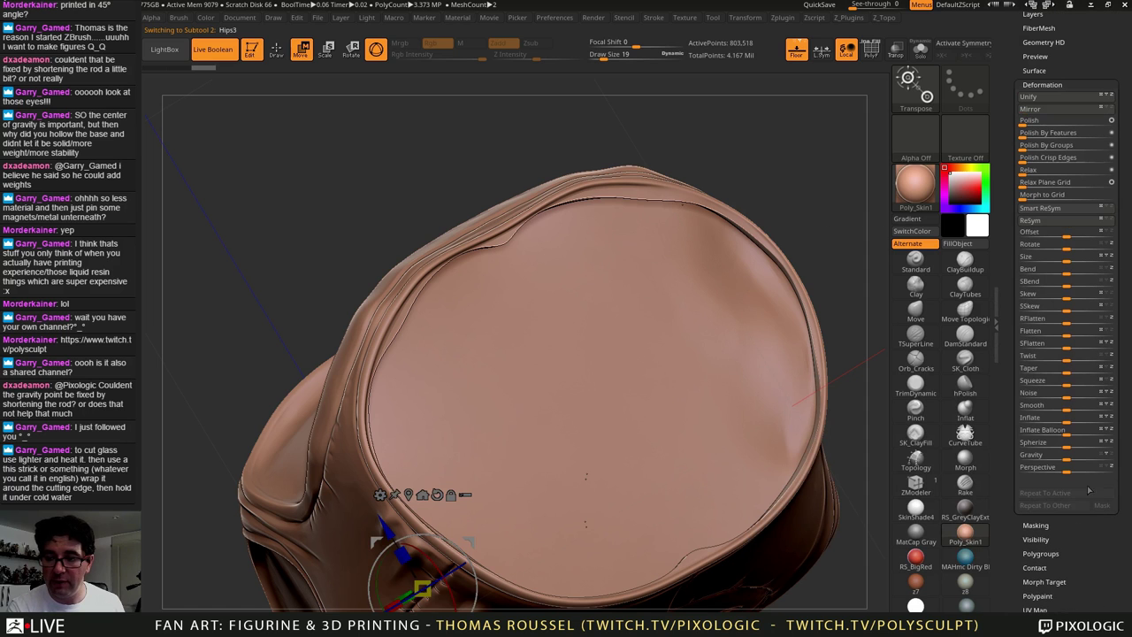
pyautogui.click(1065, 417)
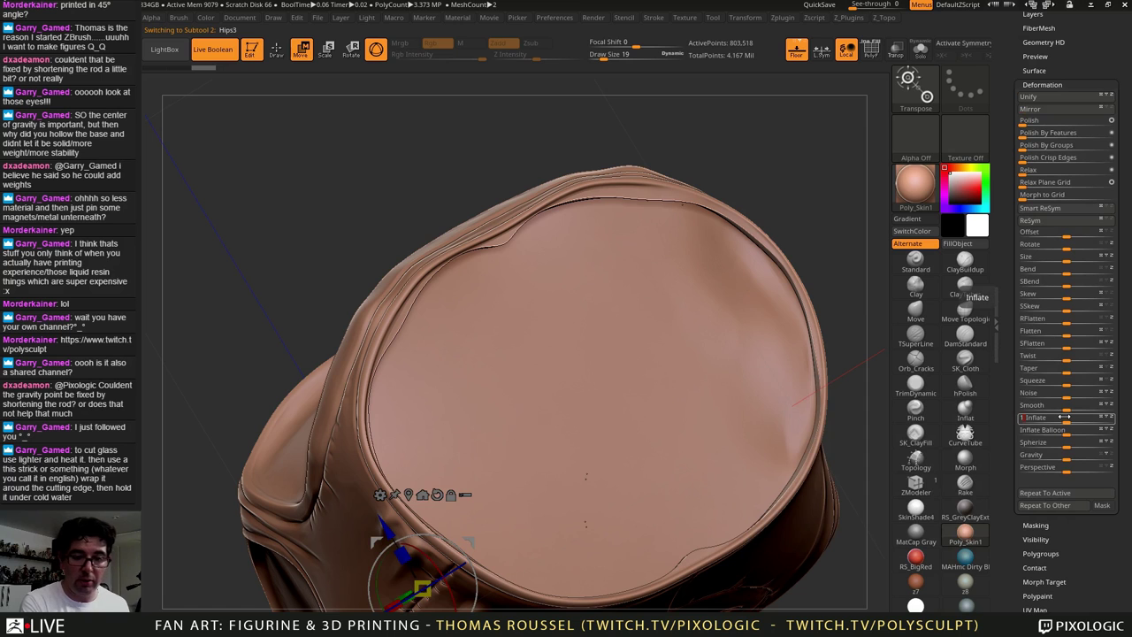
pyautogui.moveTo(1066, 418); pyautogui.dragTo(1066, 417)
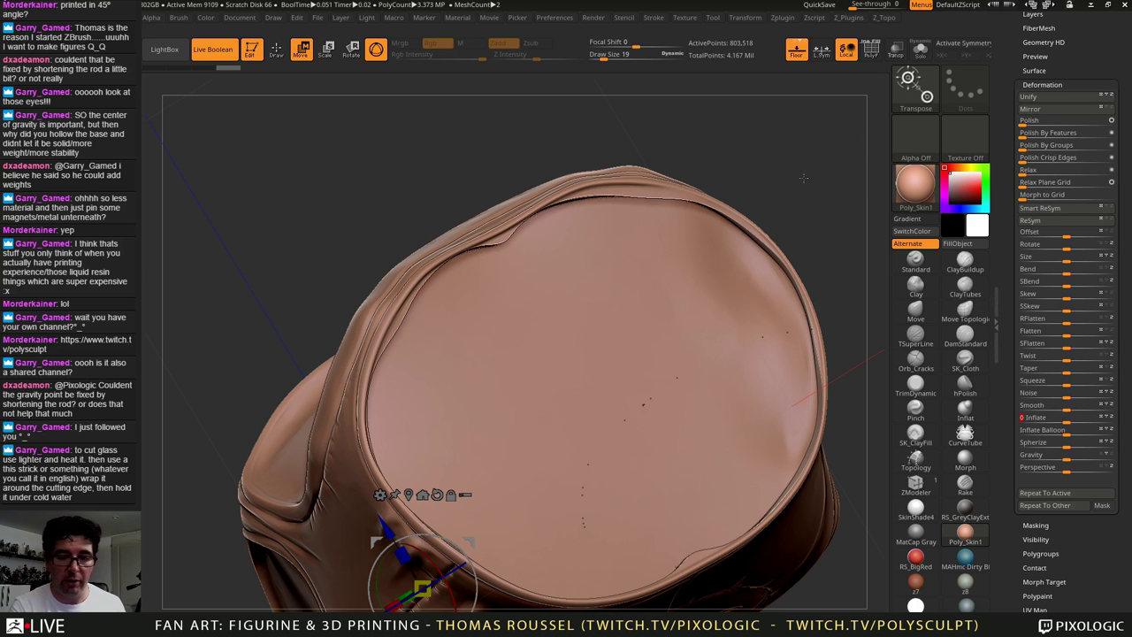
# Step: Examine the Buste cut by the inflated Hips3 from the front, at a distance and from below
pyautogui.moveTo(846, 287); pyautogui.dragTo(788, 150)
pyautogui.keyDown('alt'); pyautogui.moveTo(660, 262); pyautogui.dragTo(611, 146); pyautogui.keyUp('alt')
pyautogui.keyDown('alt'); pyautogui.moveTo(548, 380); pyautogui.dragTo(671, 130); pyautogui.keyUp('alt')
pyautogui.moveTo(575, 574); pyautogui.dragTo(758, 439)
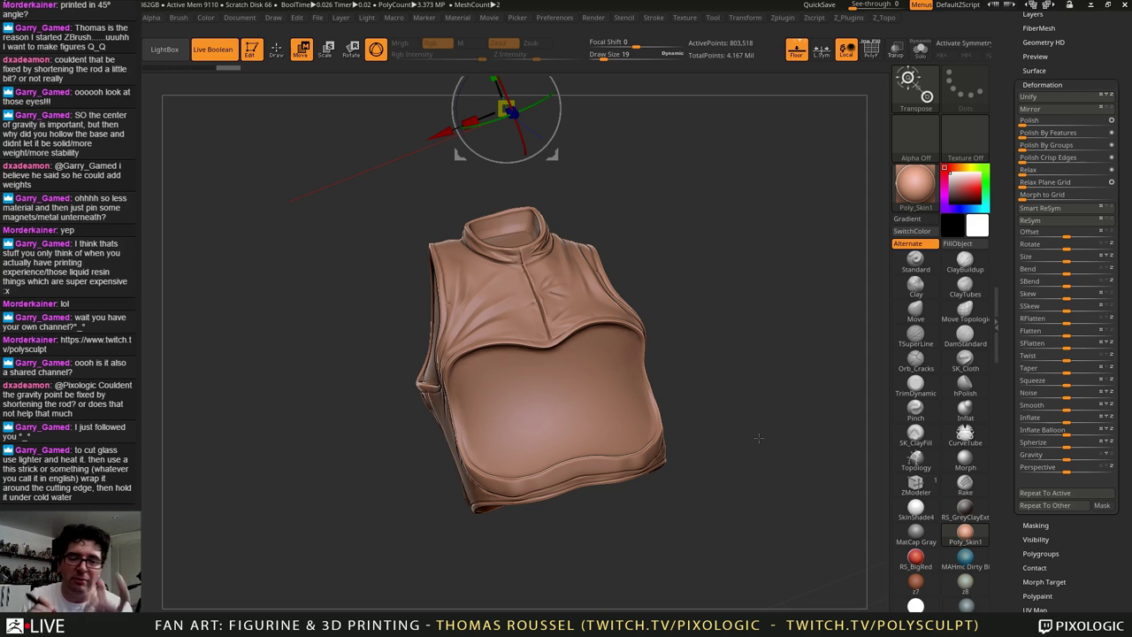
pyautogui.keyDown('alt'); pyautogui.moveTo(715, 458); pyautogui.dragTo(668, 447); pyautogui.keyUp('alt')
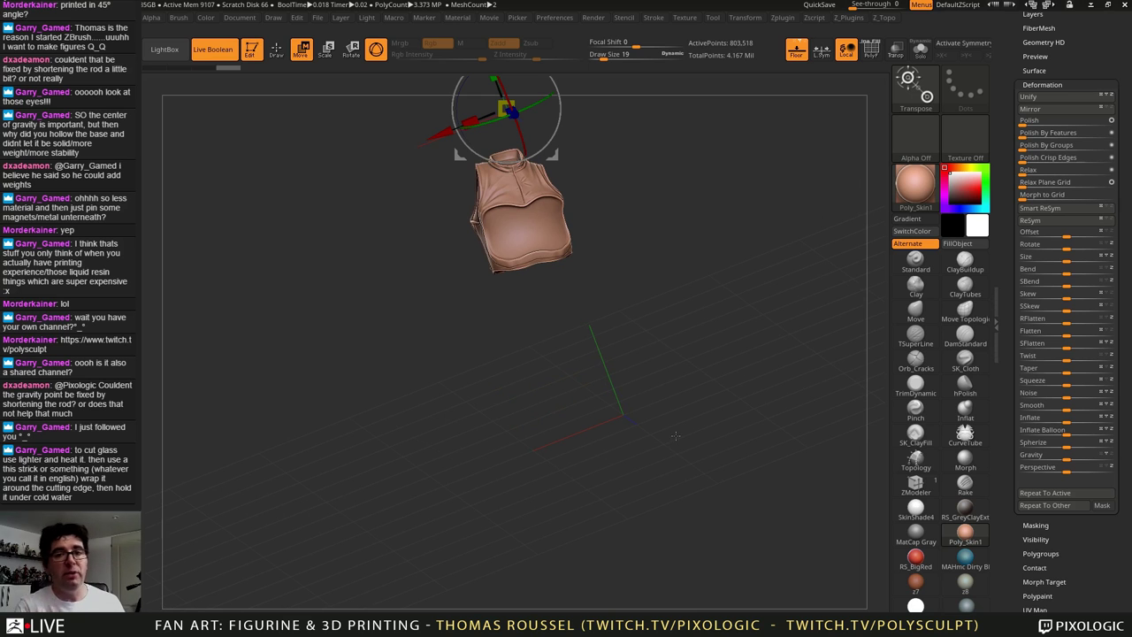
pyautogui.moveTo(517, 361); pyautogui.dragTo(682, 387)
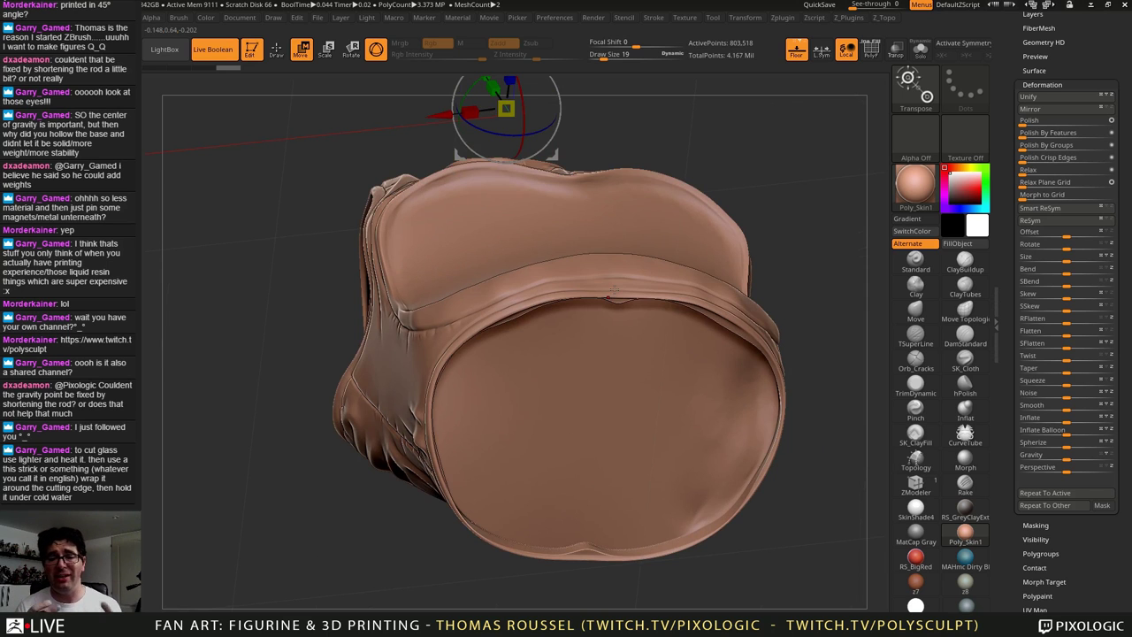
# Step: Select Hips4 to examine it seated in the Buste, then select the Buste and examine its open socket
pyautogui.moveTo(1111, 60); pyautogui.dragTo(1111, 156)
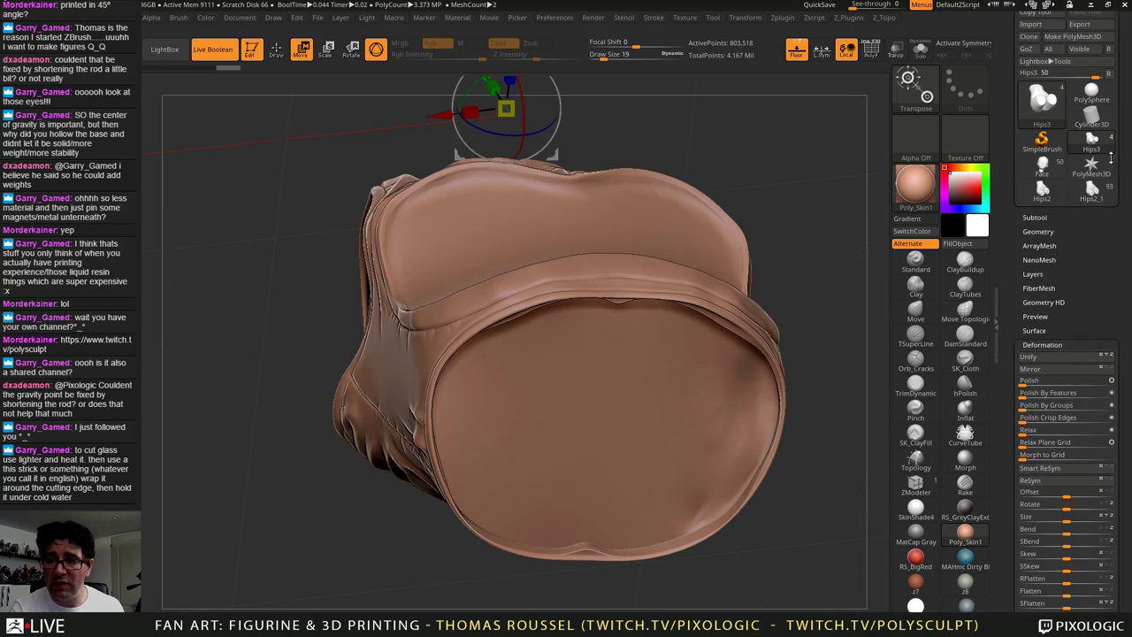
pyautogui.click(1034, 217)
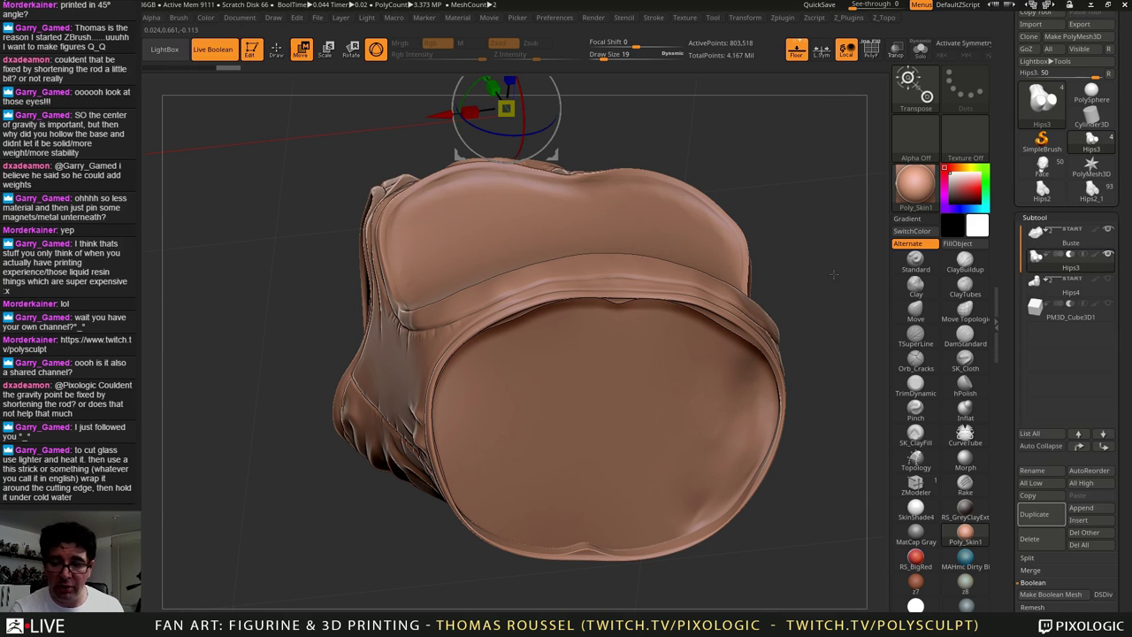
pyautogui.keyDown('alt'); pyautogui.moveTo(794, 188); pyautogui.dragTo(714, 91); pyautogui.keyUp('alt')
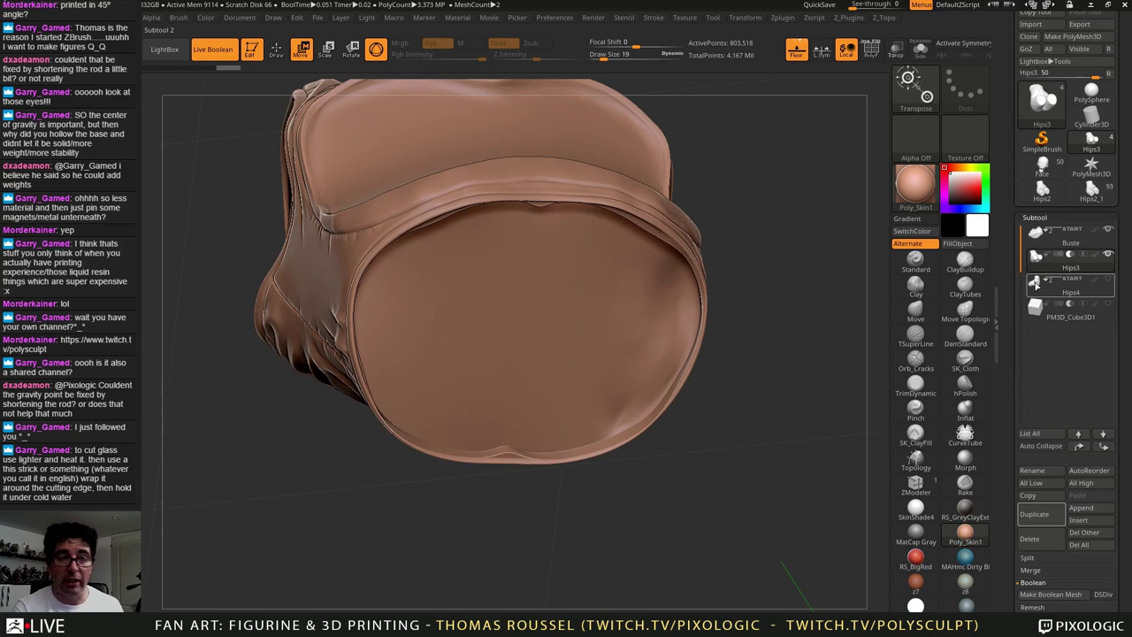
pyautogui.click(1031, 289)
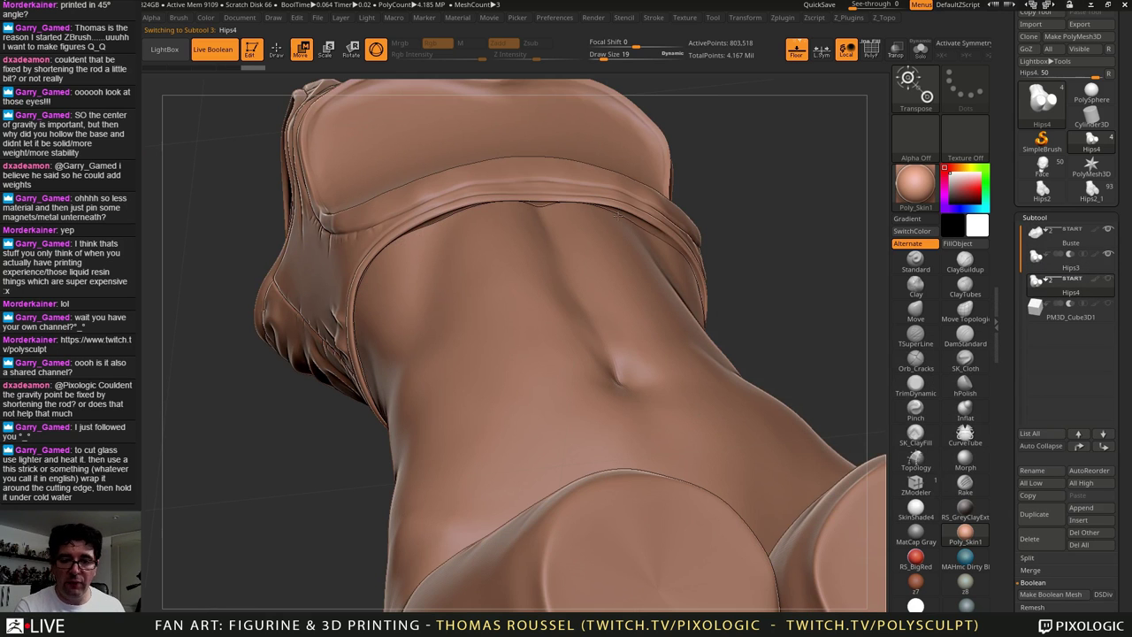
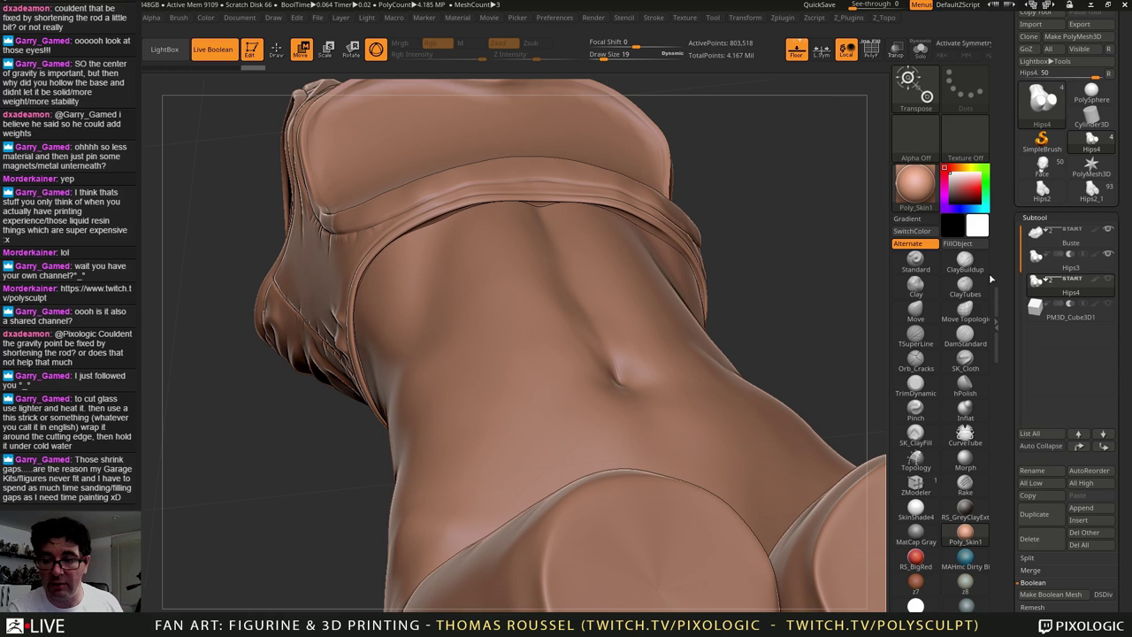
pyautogui.click(1052, 240)
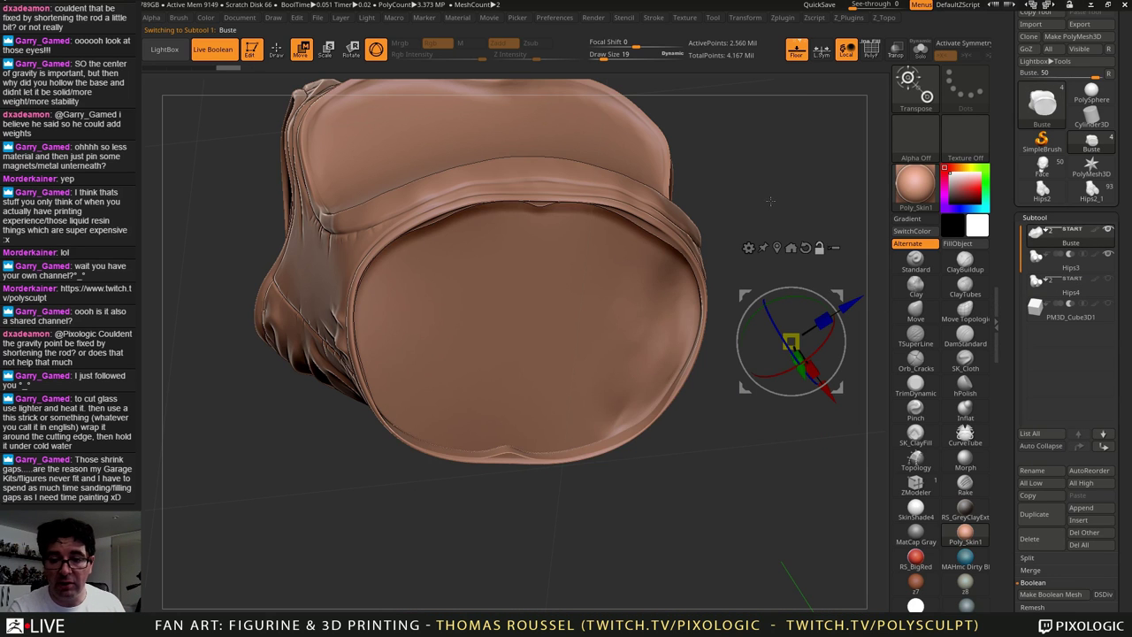
pyautogui.moveTo(778, 99); pyautogui.dragTo(531, 182)
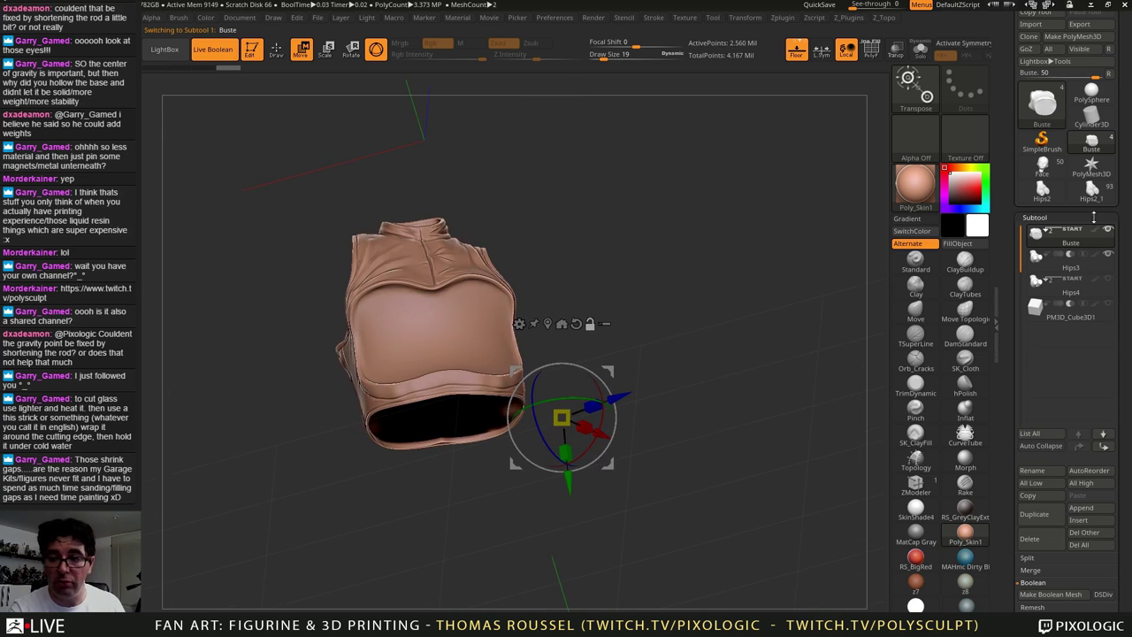
# Step: Switch to the PolySphere tool and initialize it as a QCube
pyautogui.click(1093, 91)
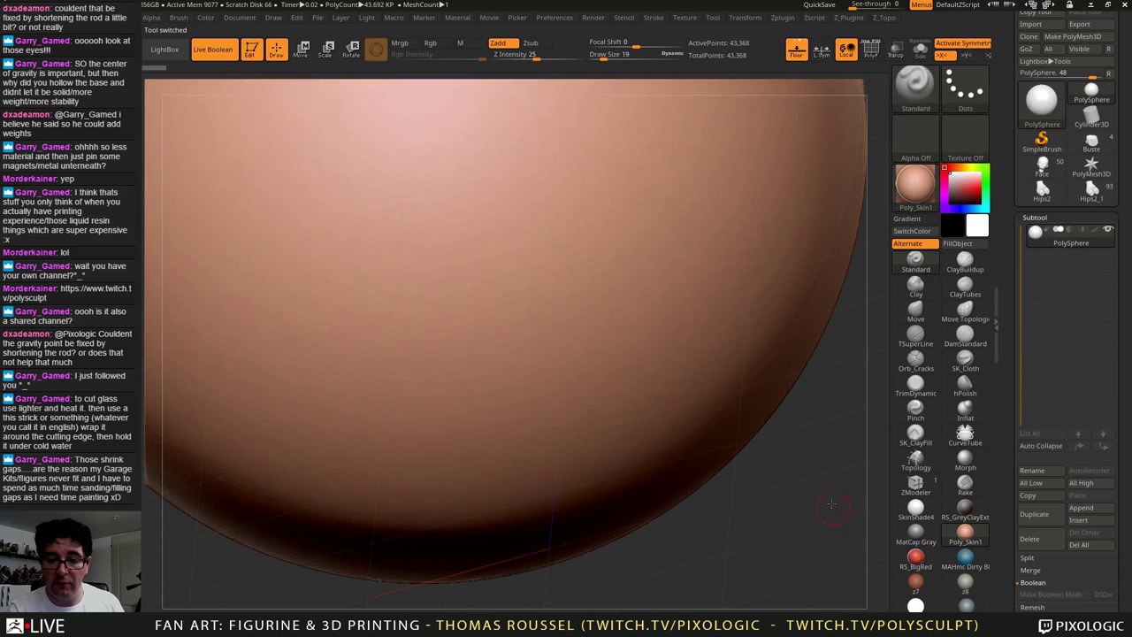
pyautogui.press('f')
pyautogui.scroll(-5, 1123, 495)
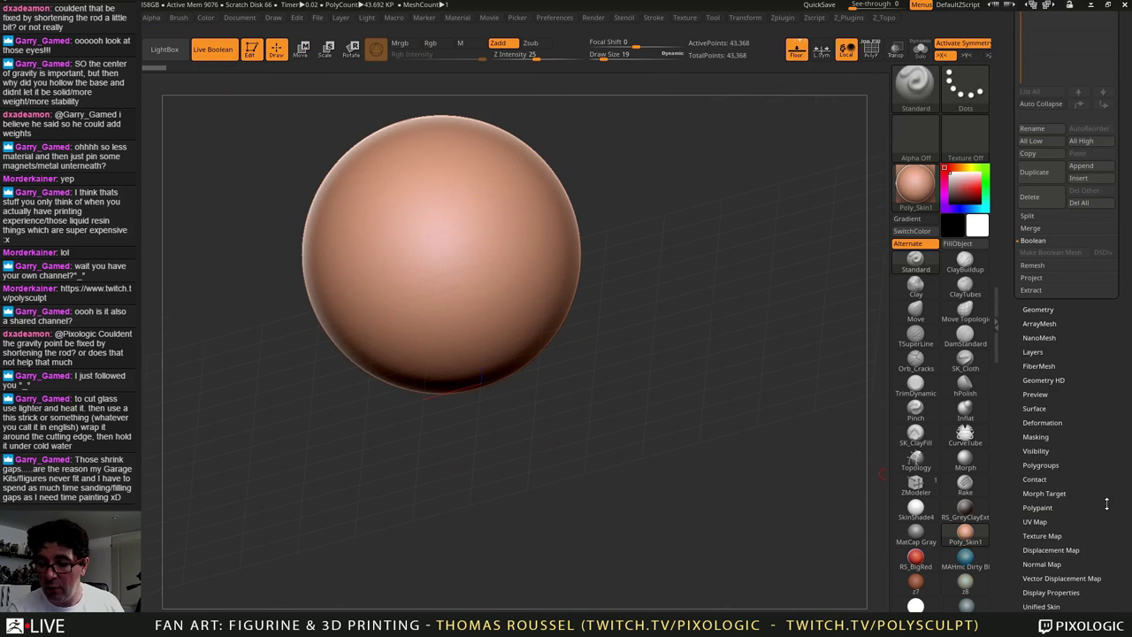
pyautogui.scroll(-3, 1035, 501)
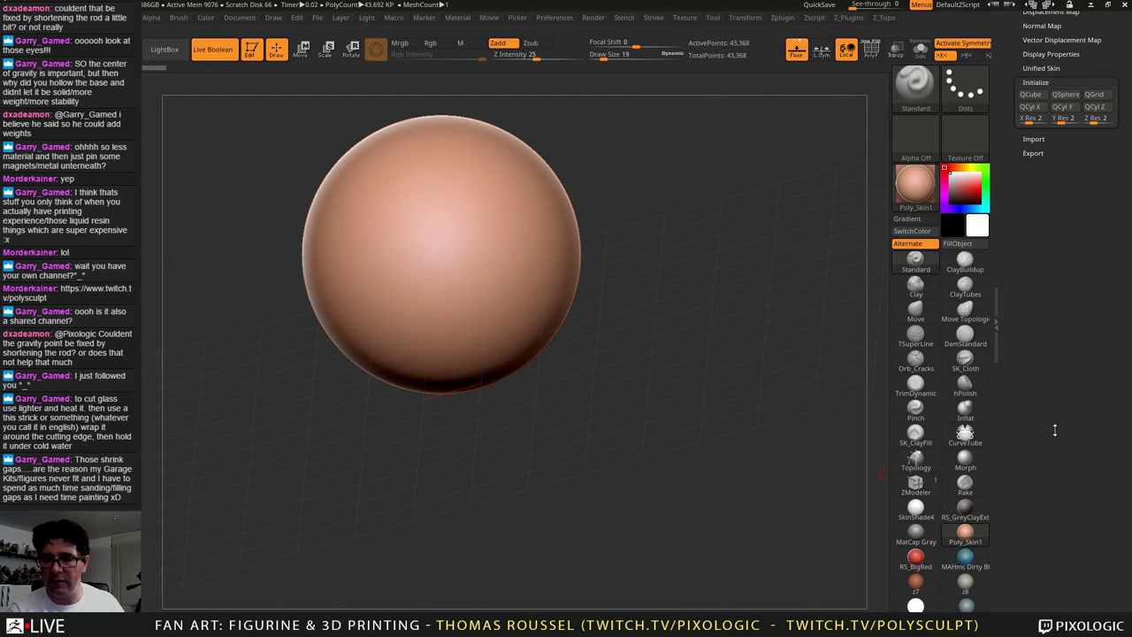
pyautogui.click(1035, 263)
pyautogui.click(1031, 276)
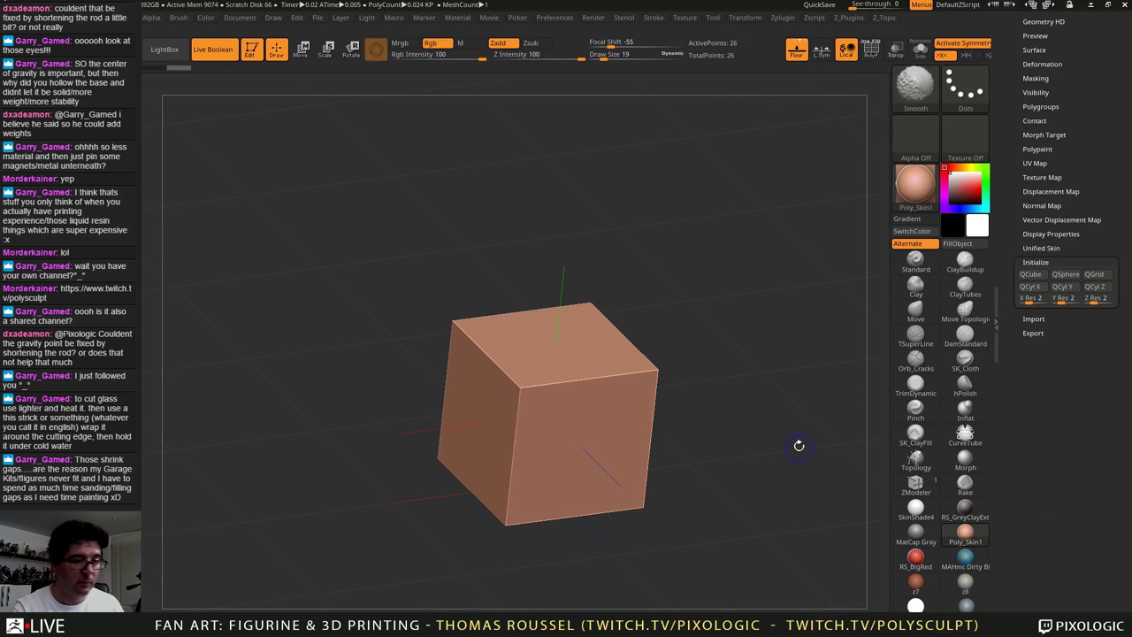
# Step: Display the cube's polyframe and narrow its upper end with the Taper deformer to form a truncated pyramid
pyautogui.hotkey('shift', 'f')
pyautogui.moveTo(788, 413); pyautogui.dragTo(702, 350)
pyautogui.click(301, 49)
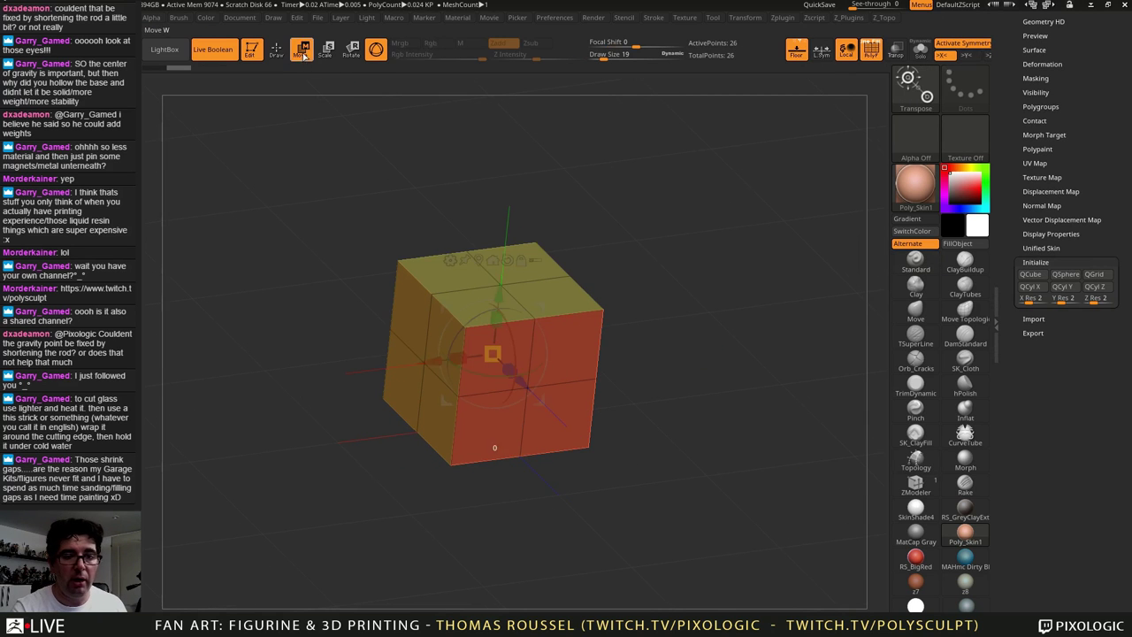
pyautogui.click(449, 259)
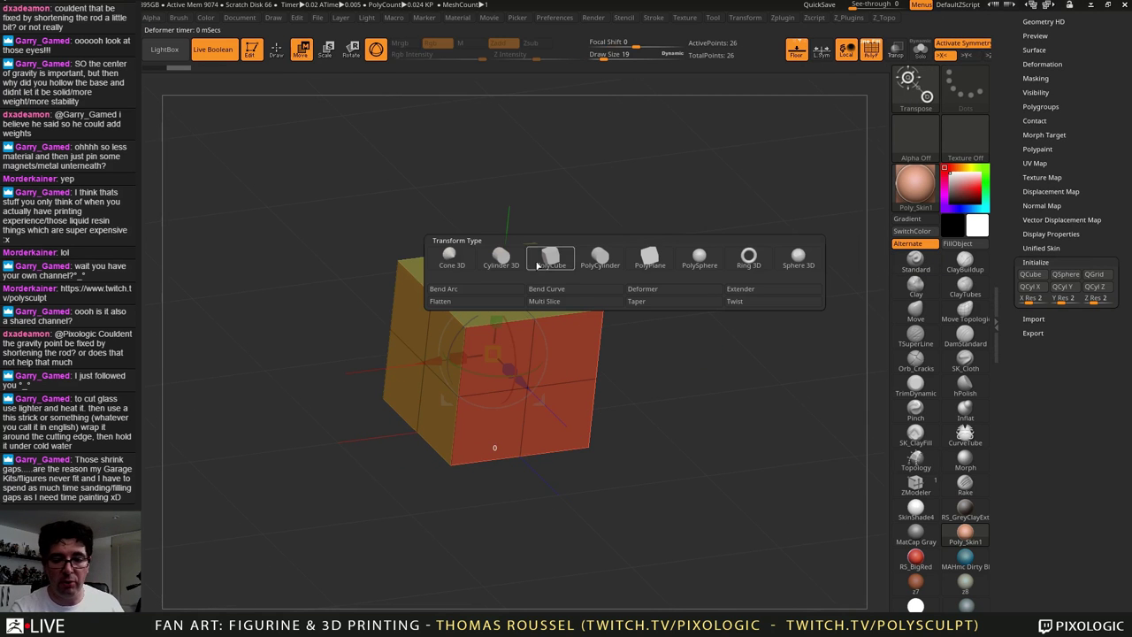
pyautogui.click(659, 303)
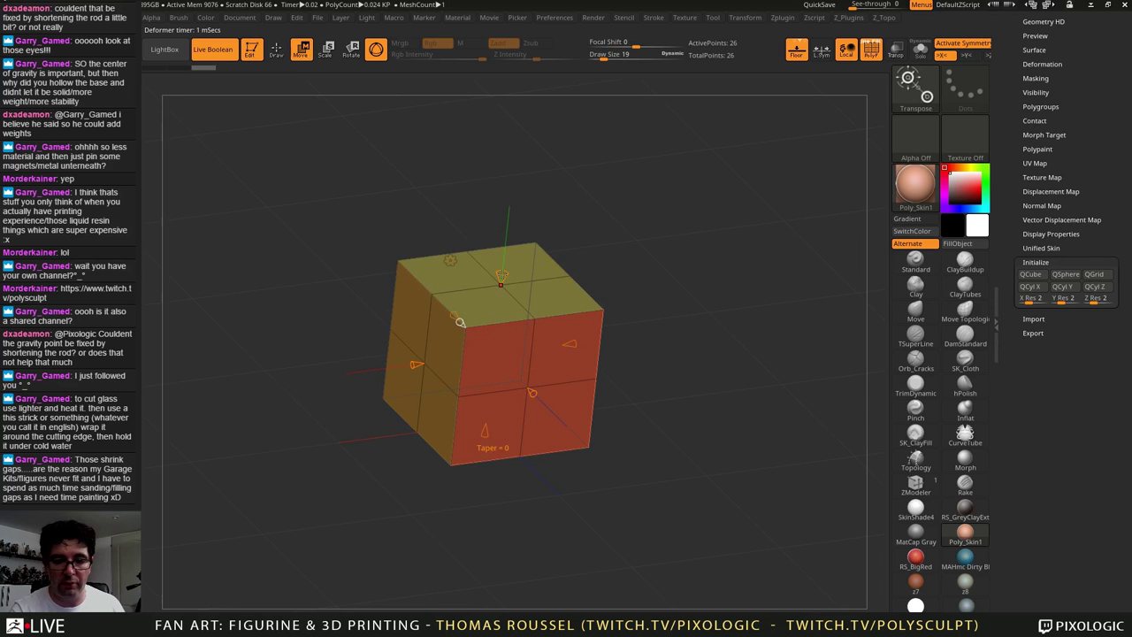
pyautogui.moveTo(502, 280); pyautogui.dragTo(462, 324)
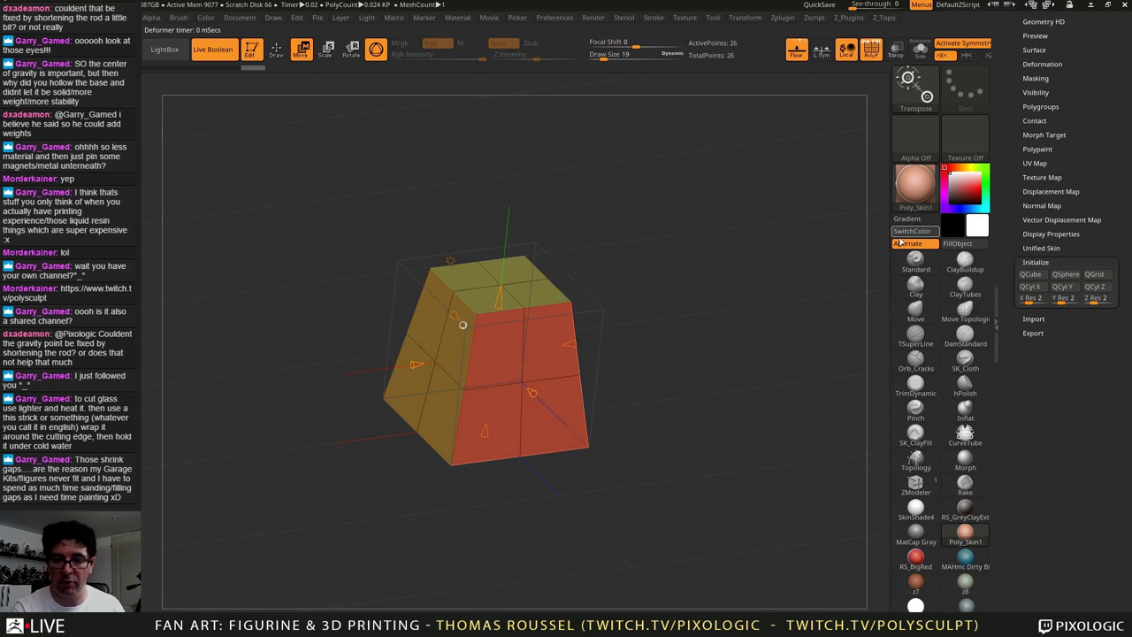
pyautogui.click(277, 53)
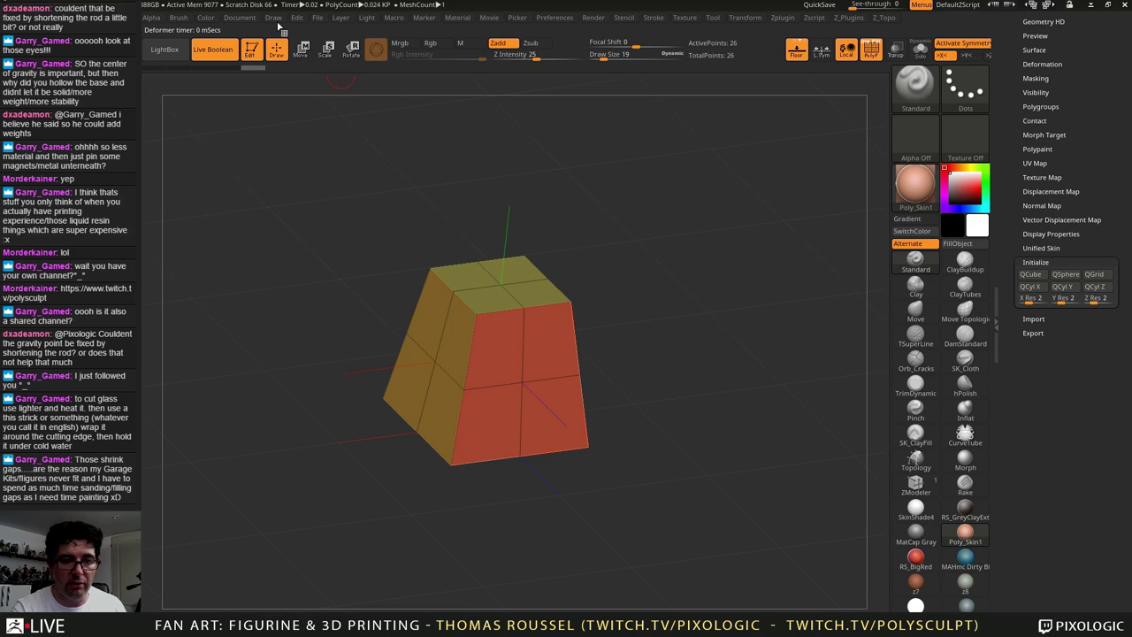
# Step: Subdivide the tapered cube twice without smoothing, then three times with Smt enabled to round its edges slightly
pyautogui.scroll(5, 1054, 46)
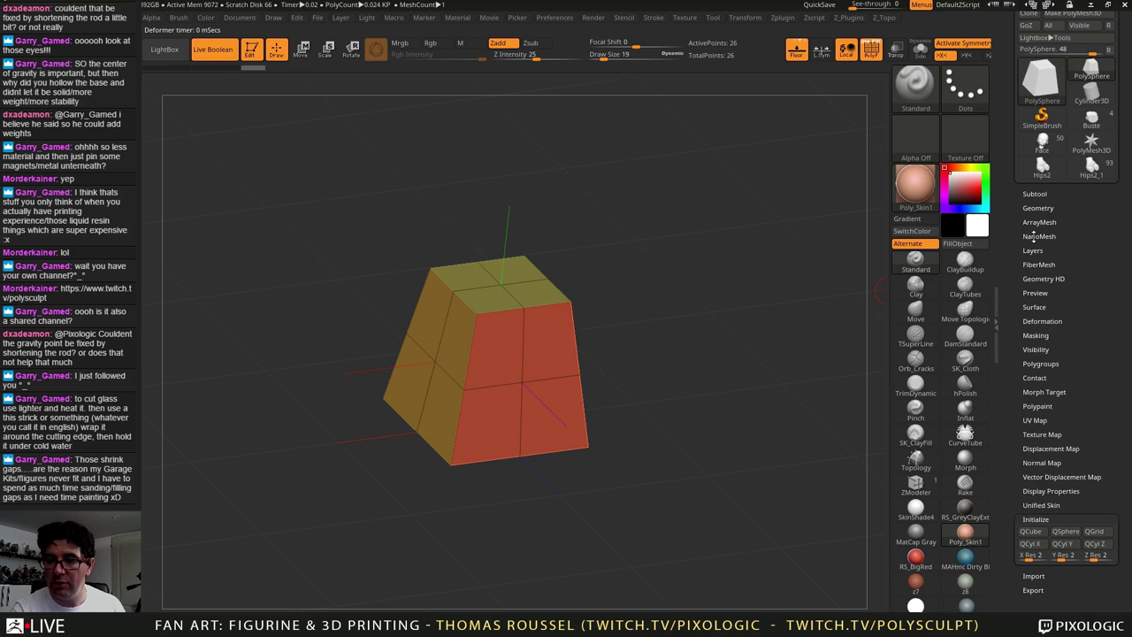
pyautogui.click(1038, 207)
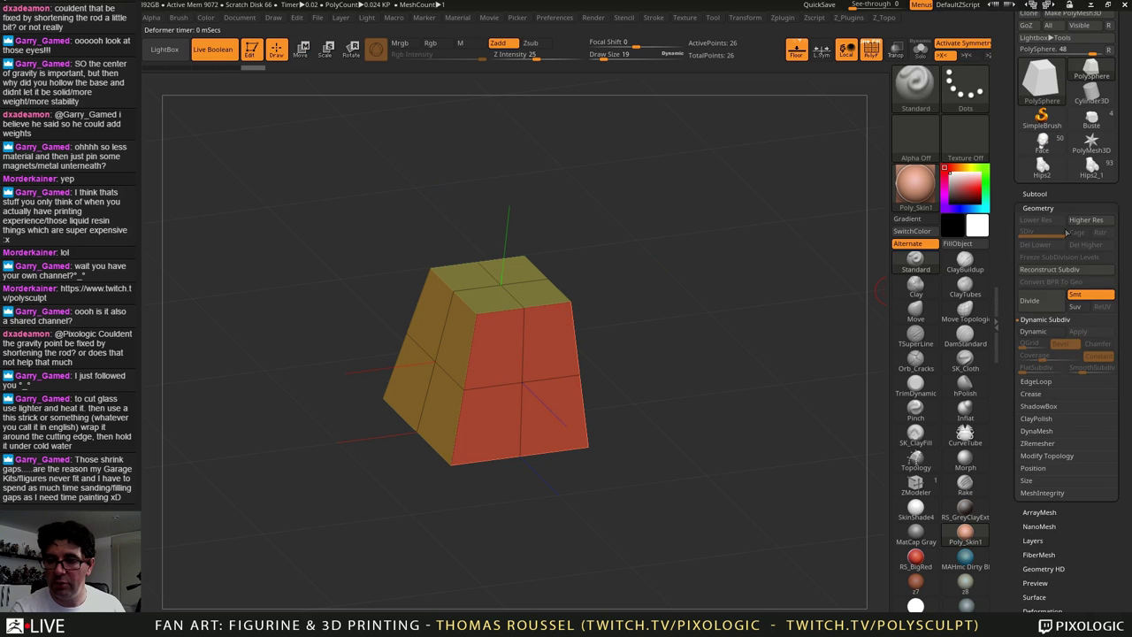
pyautogui.click(1086, 301)
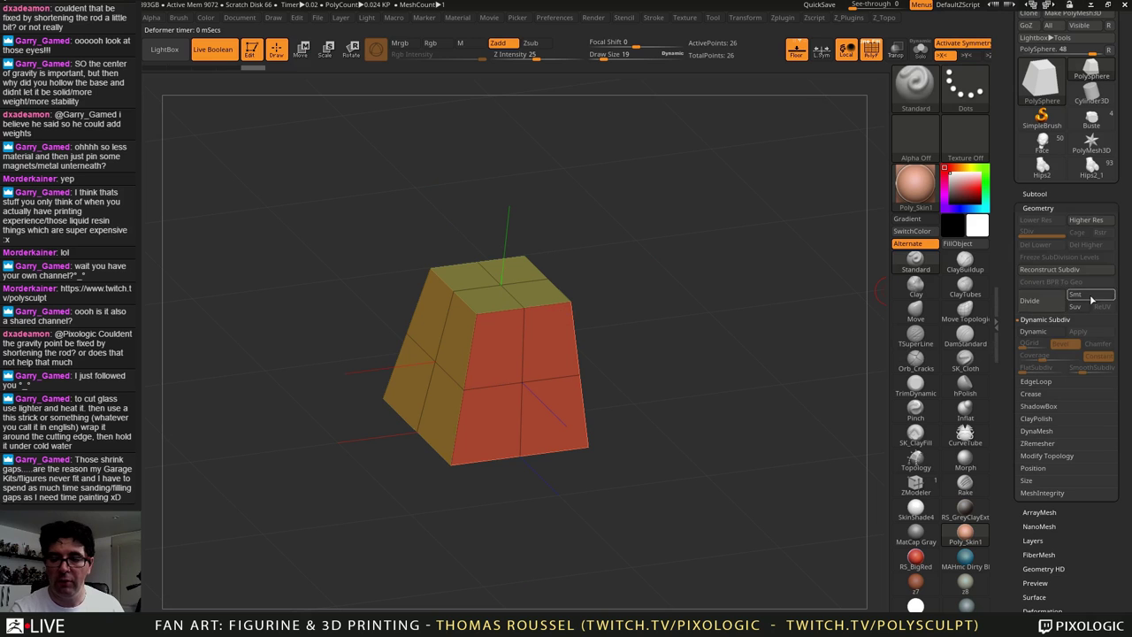
pyautogui.click(1038, 305)
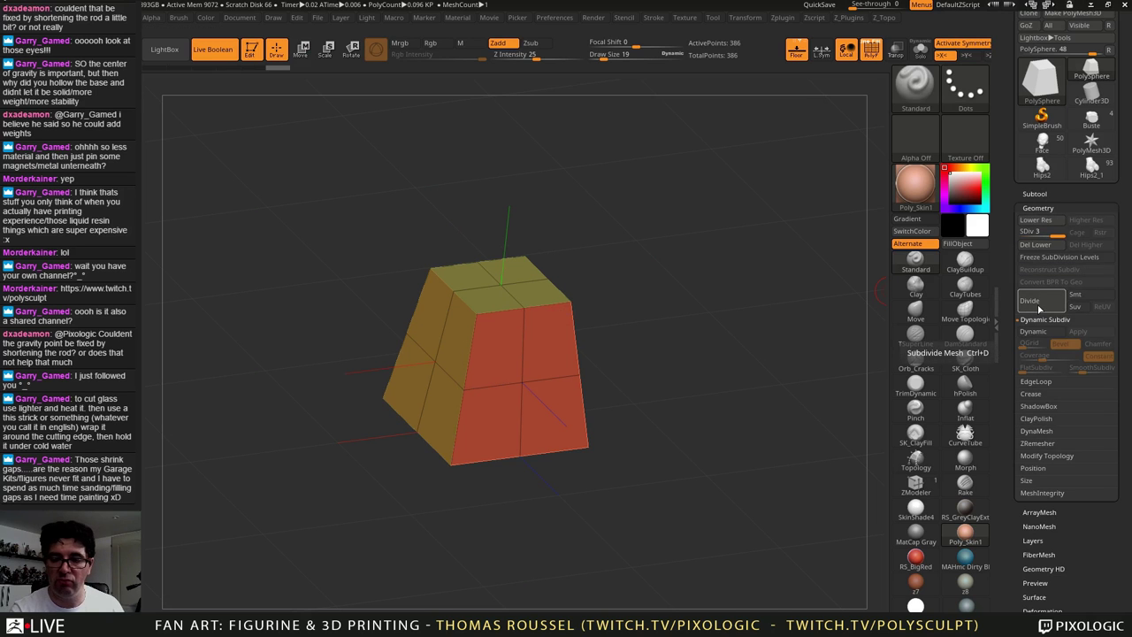
pyautogui.click(1038, 305)
pyautogui.click(1079, 301)
pyautogui.click(1031, 301)
pyautogui.click(1031, 300)
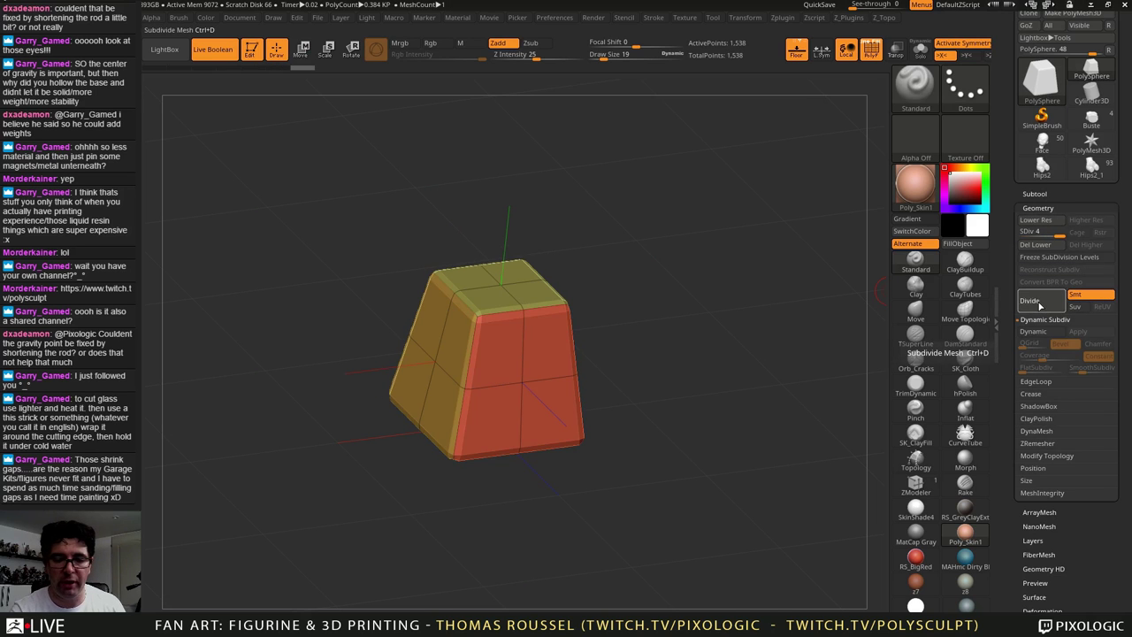
pyautogui.click(1030, 301)
pyautogui.moveTo(695, 334); pyautogui.dragTo(647, 309)
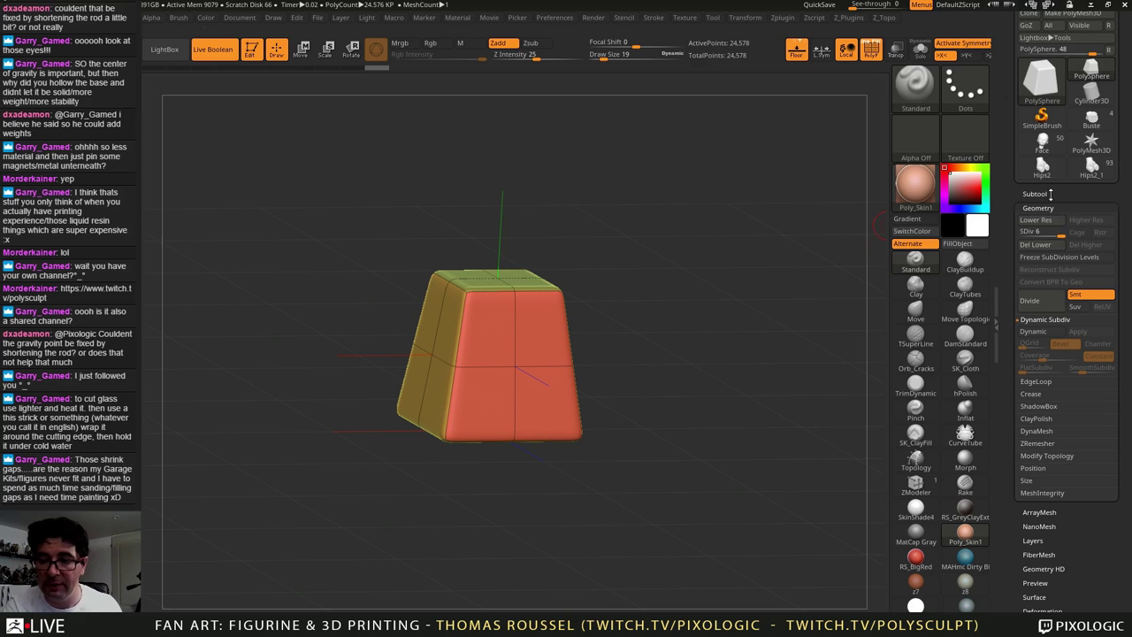
# Step: Copy the tapered block and paste it as a subtool into the Buste tool, with the polyframe display off
pyautogui.click(1031, 193)
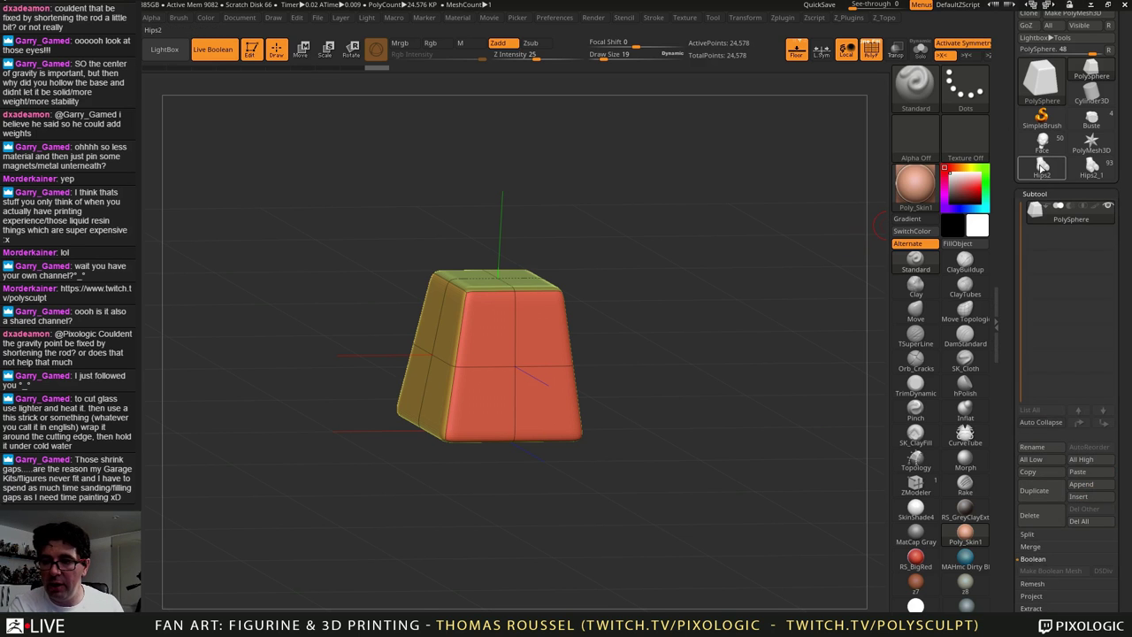
pyautogui.click(1090, 124)
pyautogui.moveTo(720, 372)
pyautogui.mouseDown()
pyautogui.moveTo(642, 405)
pyautogui.moveTo(736, 182)
pyautogui.moveTo(729, 164)
pyautogui.mouseUp()
pyautogui.hotkey('shift', 'f')
pyautogui.keyDown('alt'); pyautogui.moveTo(729, 164); pyautogui.dragTo(661, 377); pyautogui.keyUp('alt')
pyautogui.keyDown('alt'); pyautogui.moveTo(661, 377); pyautogui.dragTo(884, 358); pyautogui.keyUp('alt')
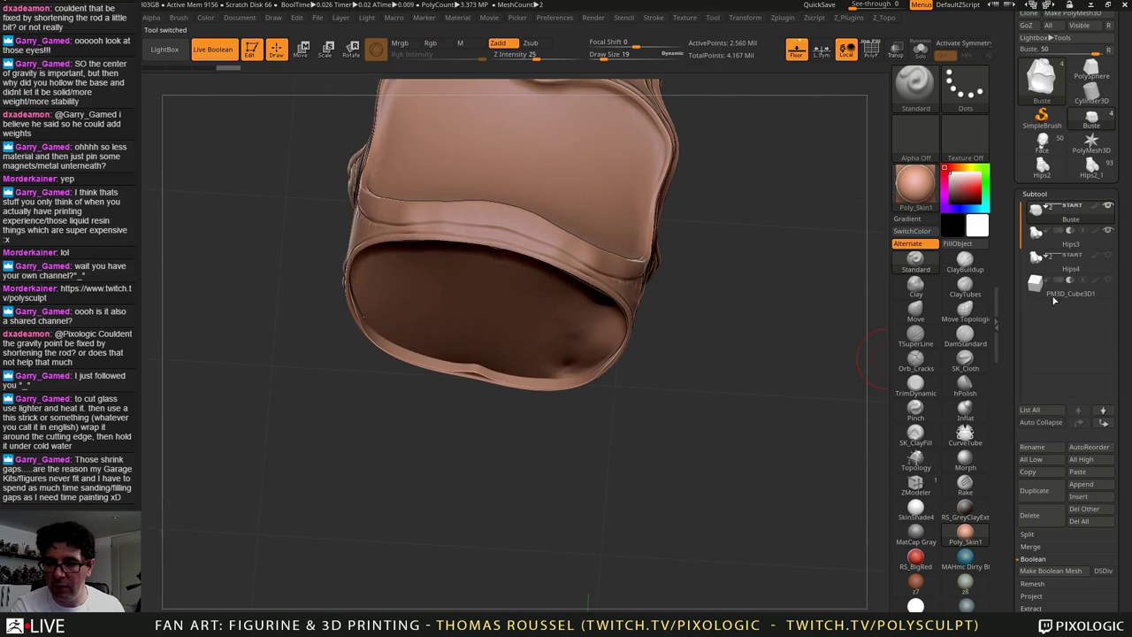
pyautogui.click(1088, 474)
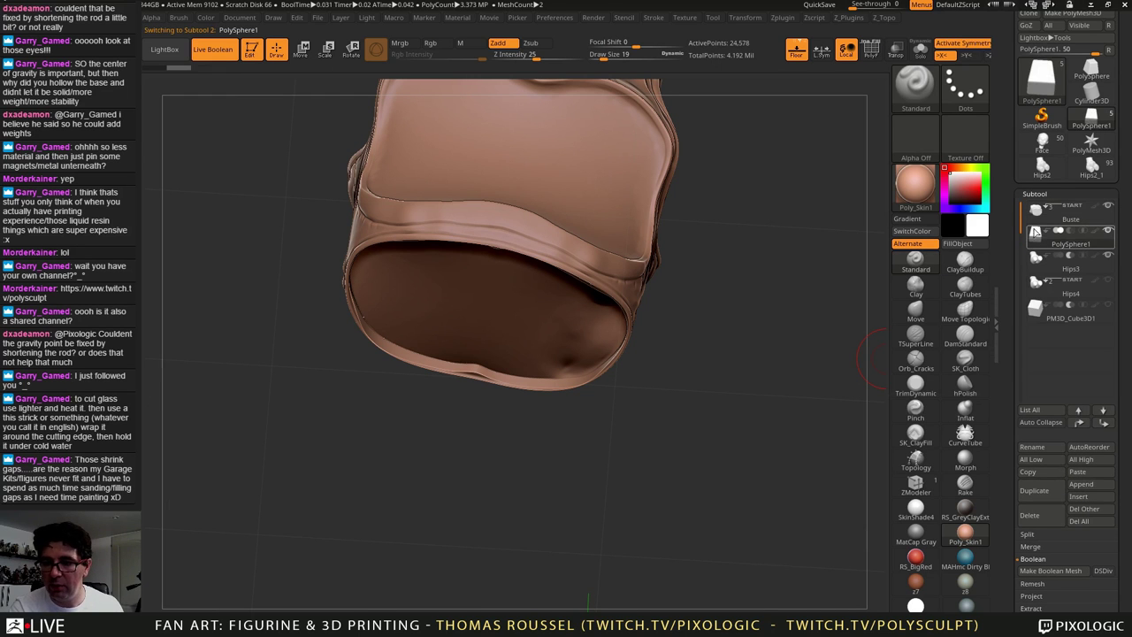
# Step: Turn the pasted PolySphere1 block upside down and move it into the waist opening of the Buste, centring it in depth
pyautogui.moveTo(788, 320); pyautogui.dragTo(595, 119)
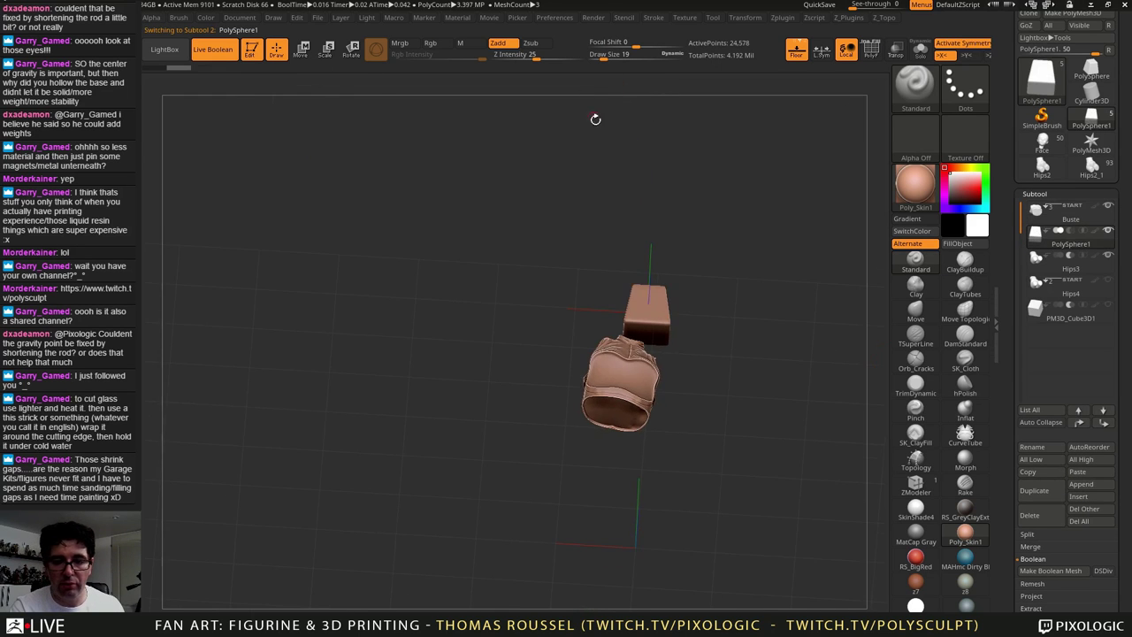
pyautogui.keyDown('alt'); pyautogui.moveTo(760, 290); pyautogui.dragTo(693, 473); pyautogui.keyUp('alt')
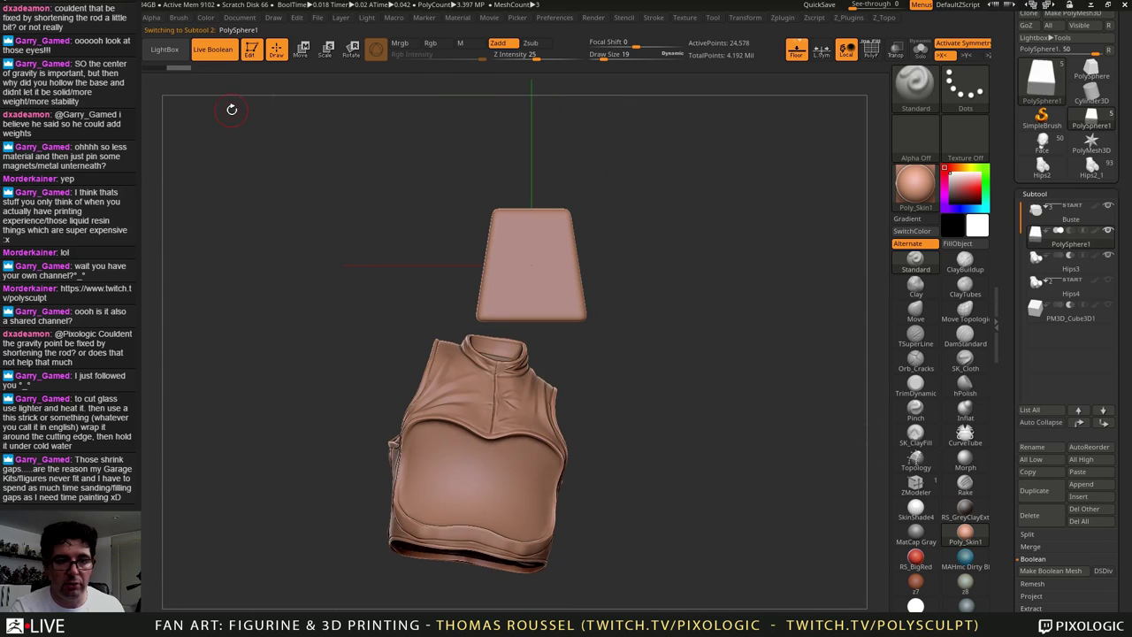
pyautogui.click(304, 57)
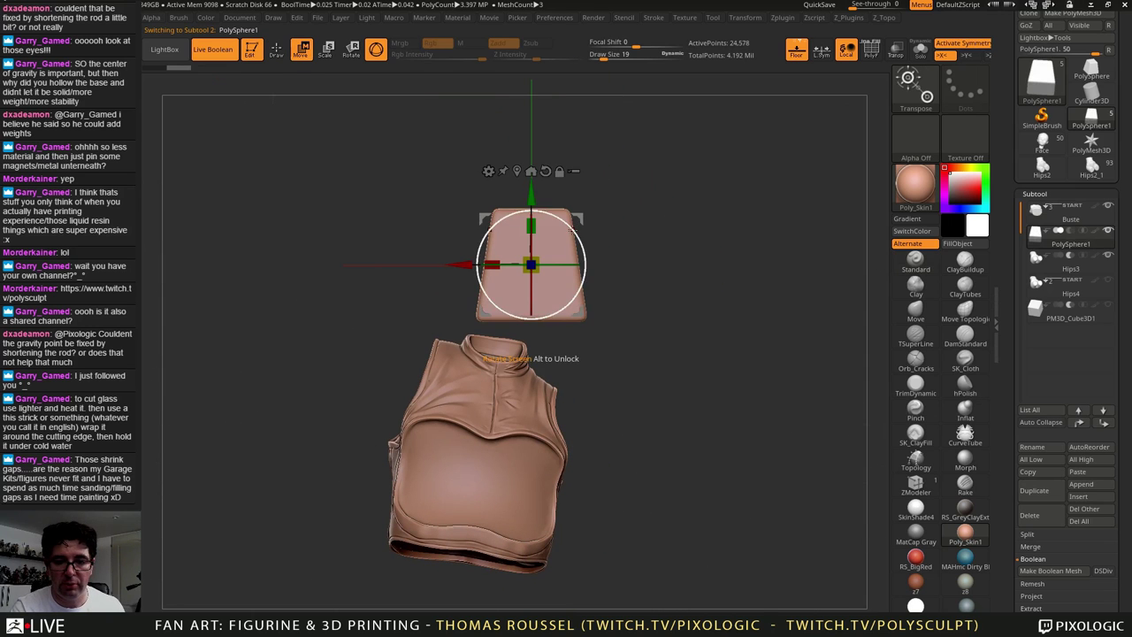
pyautogui.moveTo(571, 229); pyautogui.dragTo(429, 320)
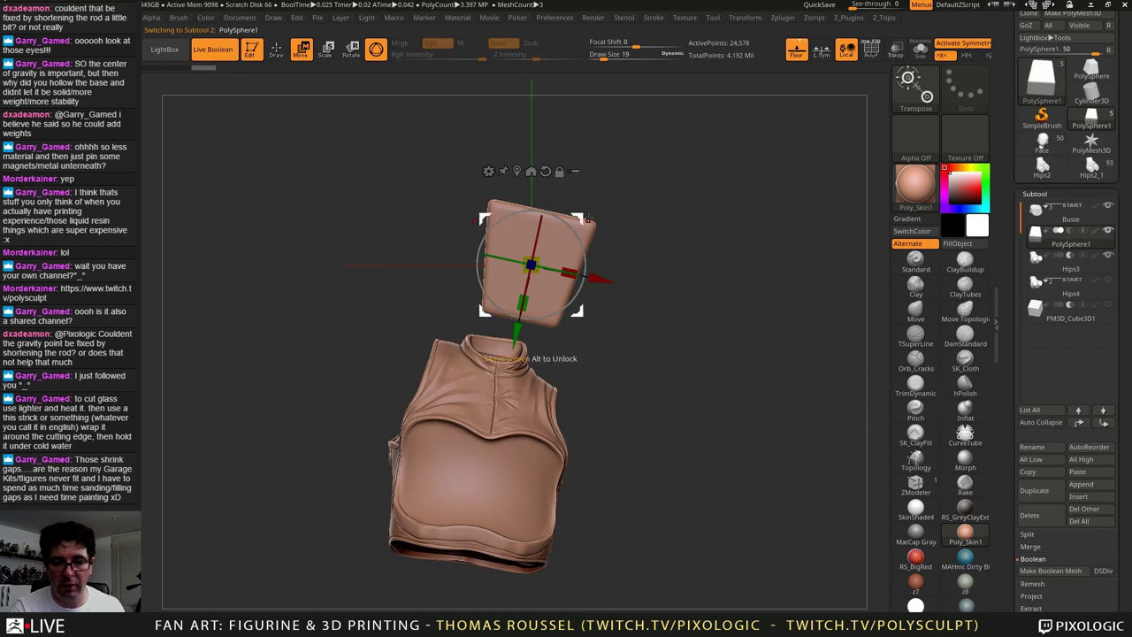
pyautogui.moveTo(581, 215); pyautogui.dragTo(502, 541)
pyautogui.moveTo(587, 488)
pyautogui.keyDown('alt'); pyautogui.mouseDown()
pyautogui.moveTo(631, 344)
pyautogui.moveTo(690, 352)
pyautogui.mouseUp(); pyautogui.keyUp('alt')
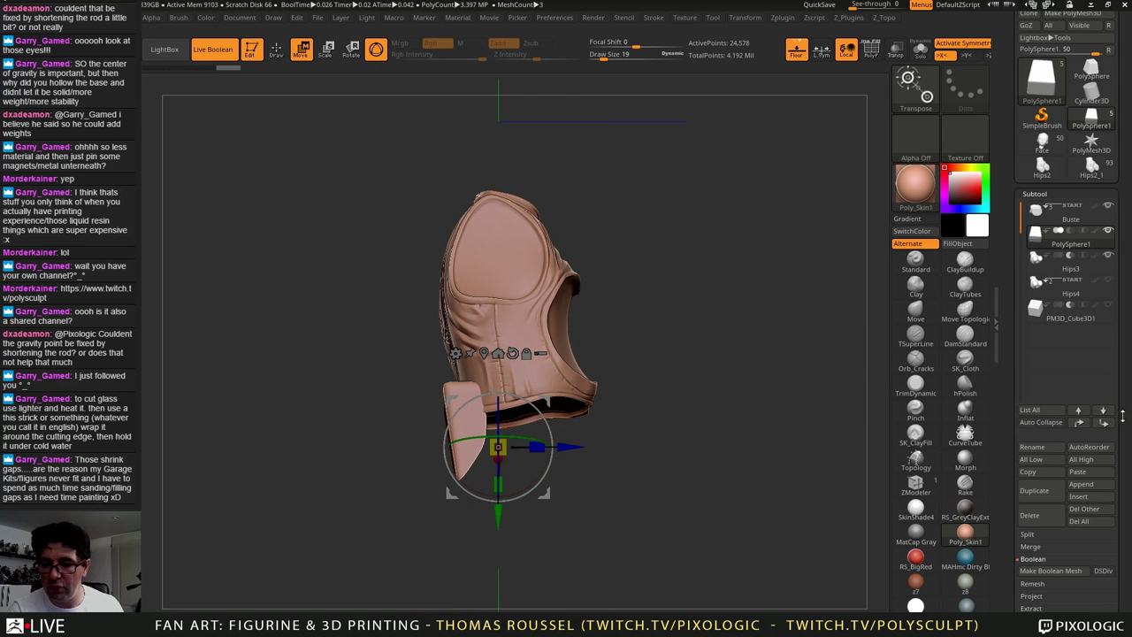
pyautogui.moveTo(547, 406); pyautogui.dragTo(575, 407)
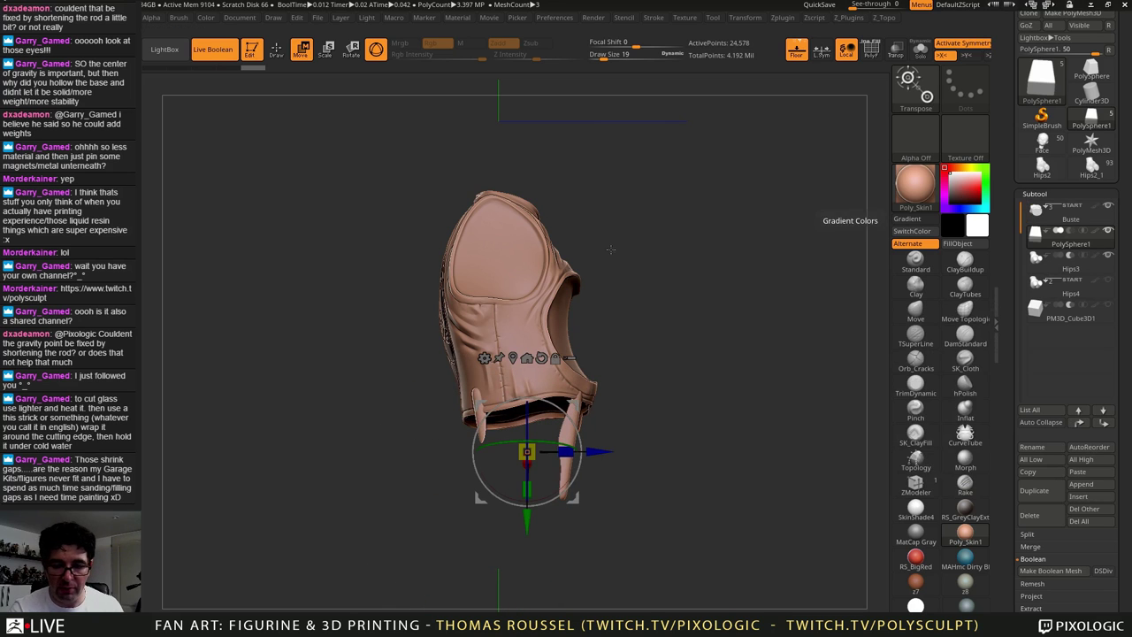
# Step: Move the PolySphere1 subtool below Hips3 in the subtool order
pyautogui.moveTo(1060, 235)
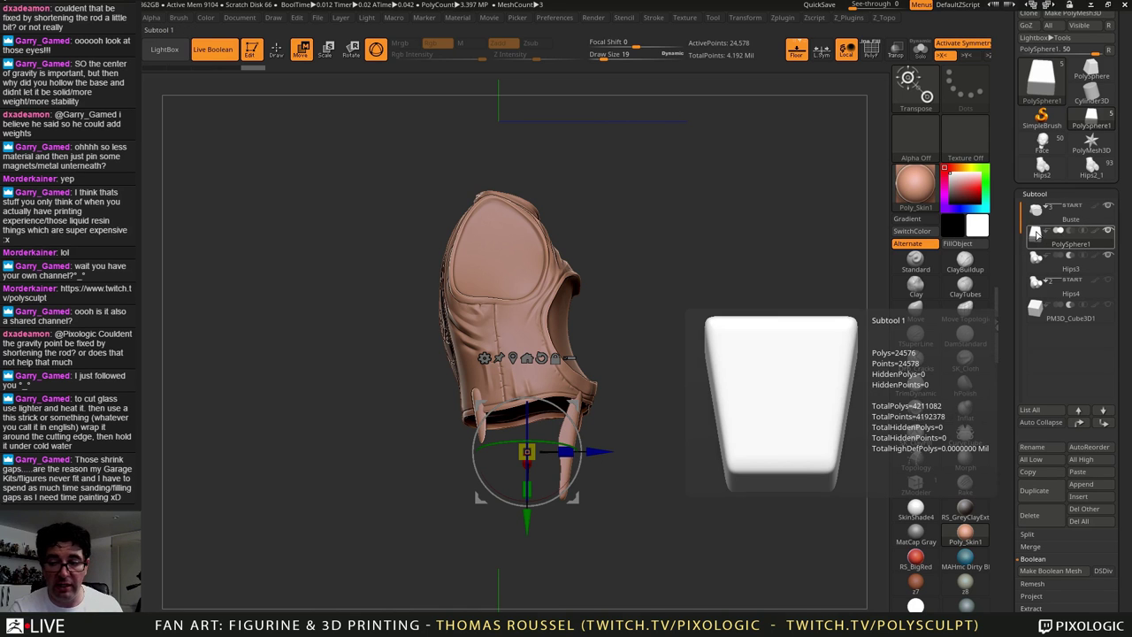
pyautogui.moveTo(1066, 266)
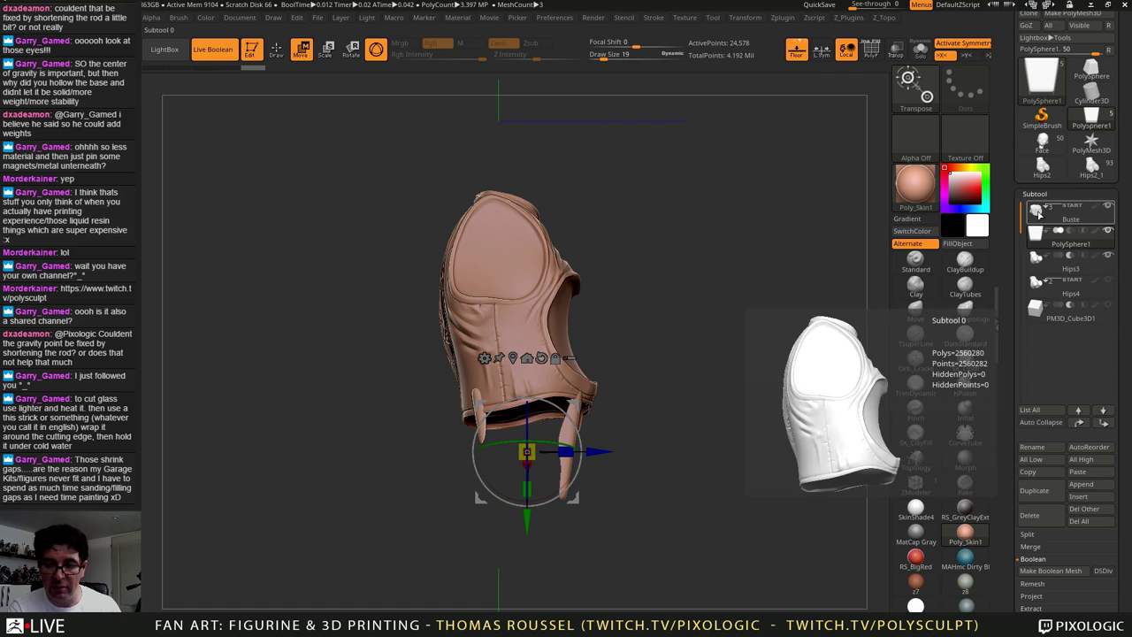
pyautogui.click(1103, 423)
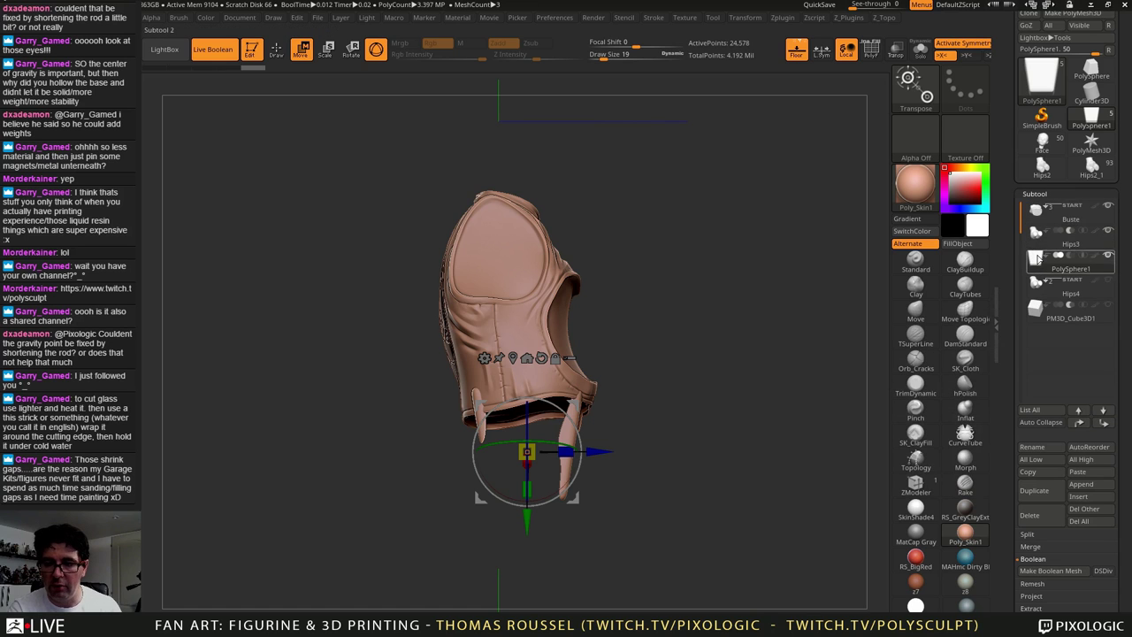
pyautogui.moveTo(1035, 209)
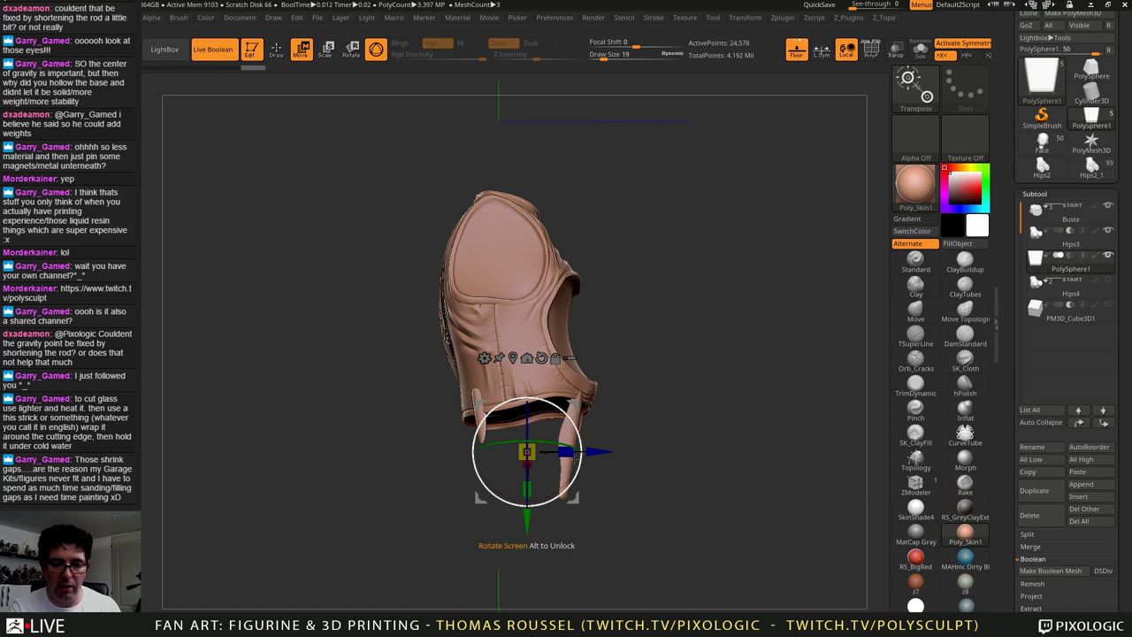
# Step: Turn off symmetry and reposition the PolySphere1 block, pushing it slightly deeper into the Buste's waist opening
pyautogui.moveTo(658, 458); pyautogui.dragTo(760, 452)
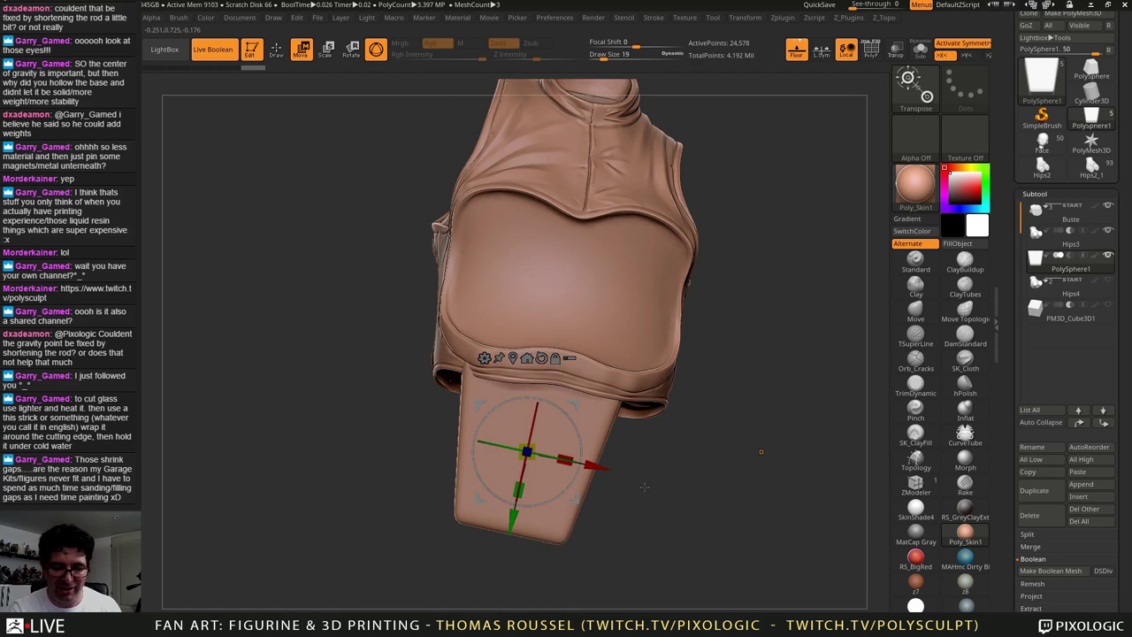
pyautogui.moveTo(527, 452); pyautogui.dragTo(498, 483)
pyautogui.press('x')
pyautogui.moveTo(578, 406); pyautogui.dragTo(533, 372)
pyautogui.moveTo(631, 488); pyautogui.dragTo(790, 477)
pyautogui.moveTo(614, 495); pyautogui.dragTo(596, 470)
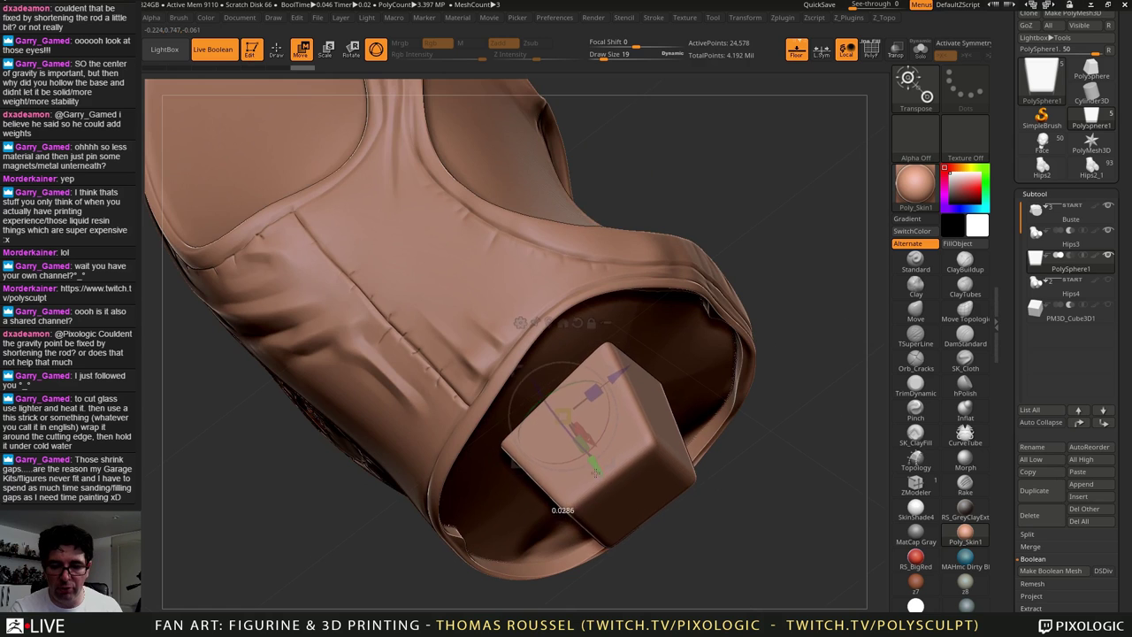
# Step: Examine how the PolySphere1 block sits inside the Buste's waist opening and how much room it has around its edges
pyautogui.moveTo(619, 464); pyautogui.dragTo(768, 469, button='right')
pyautogui.moveTo(768, 468); pyautogui.dragTo(658, 414)
pyautogui.keyDown('alt'); pyautogui.moveTo(726, 550); pyautogui.dragTo(709, 438); pyautogui.keyUp('alt')
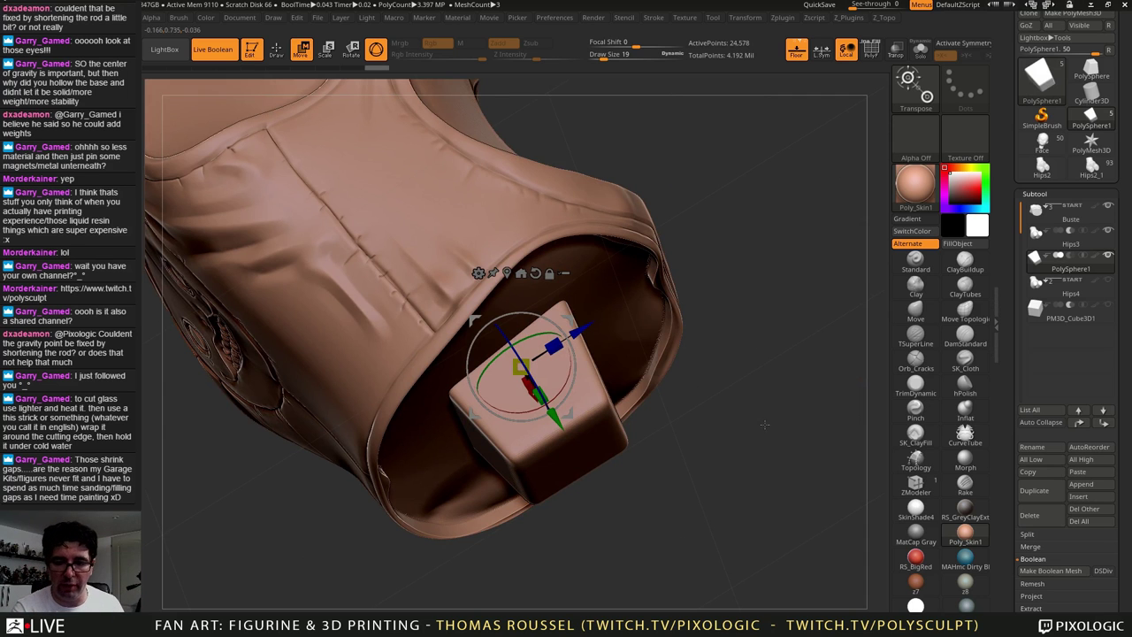
pyautogui.moveTo(764, 425); pyautogui.dragTo(765, 394)
pyautogui.keyDown('alt'); pyautogui.moveTo(603, 299); pyautogui.dragTo(622, 528); pyautogui.keyUp('alt')
pyautogui.moveTo(836, 165); pyautogui.dragTo(695, 191)
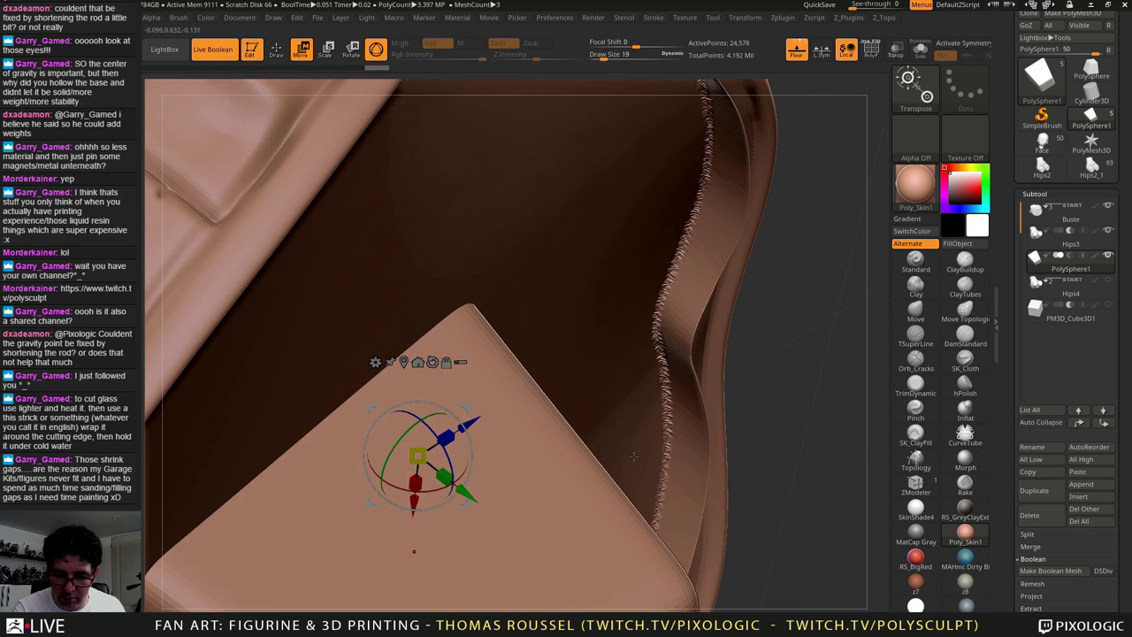
pyautogui.keyDown('alt'); pyautogui.moveTo(634, 456); pyautogui.dragTo(690, 334); pyautogui.keyUp('alt')
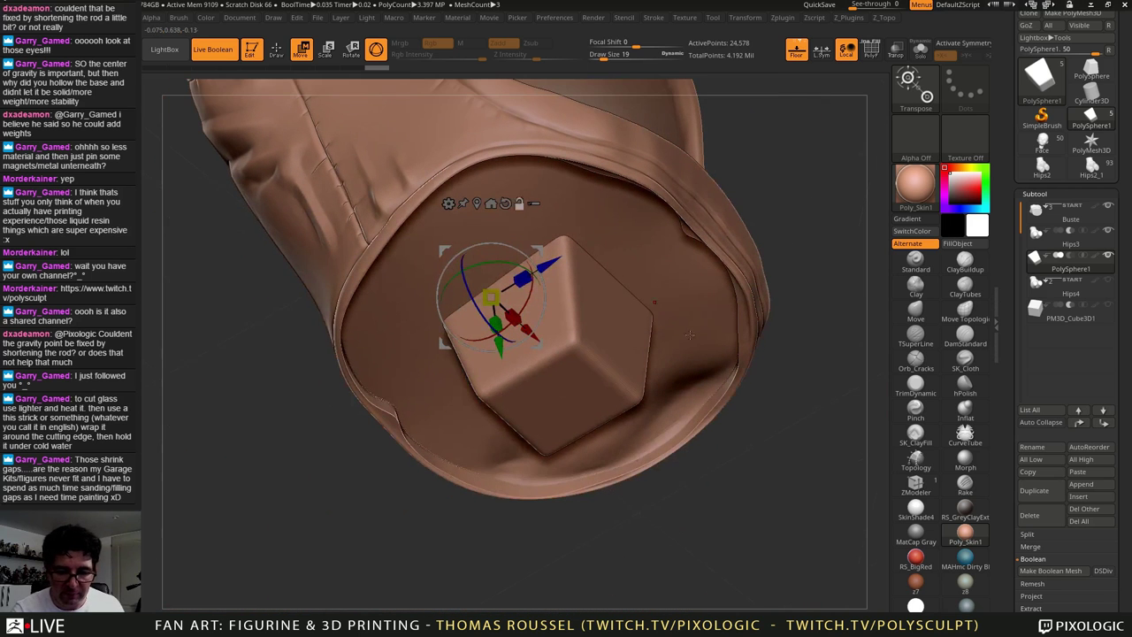
pyautogui.moveTo(613, 327); pyautogui.dragTo(538, 257)
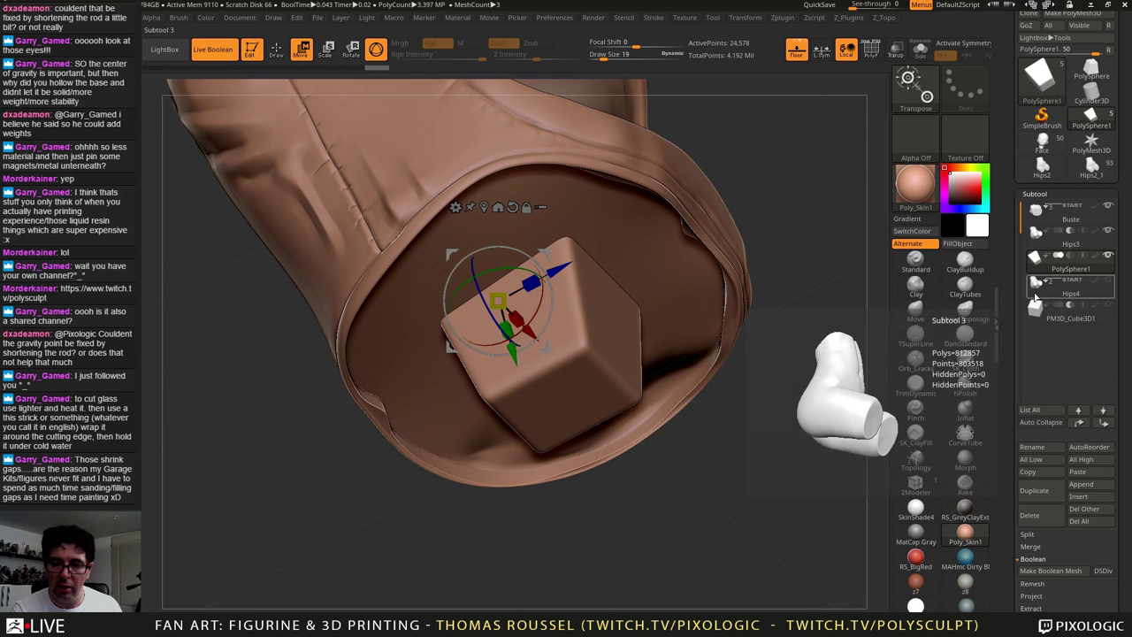
# Step: Duplicate the PolySphere1 block, move the copy below Hips4, and hide the Buste, Hips3 and PolySphere1 while showing Hips4
pyautogui.click(1034, 490)
pyautogui.click(1102, 423)
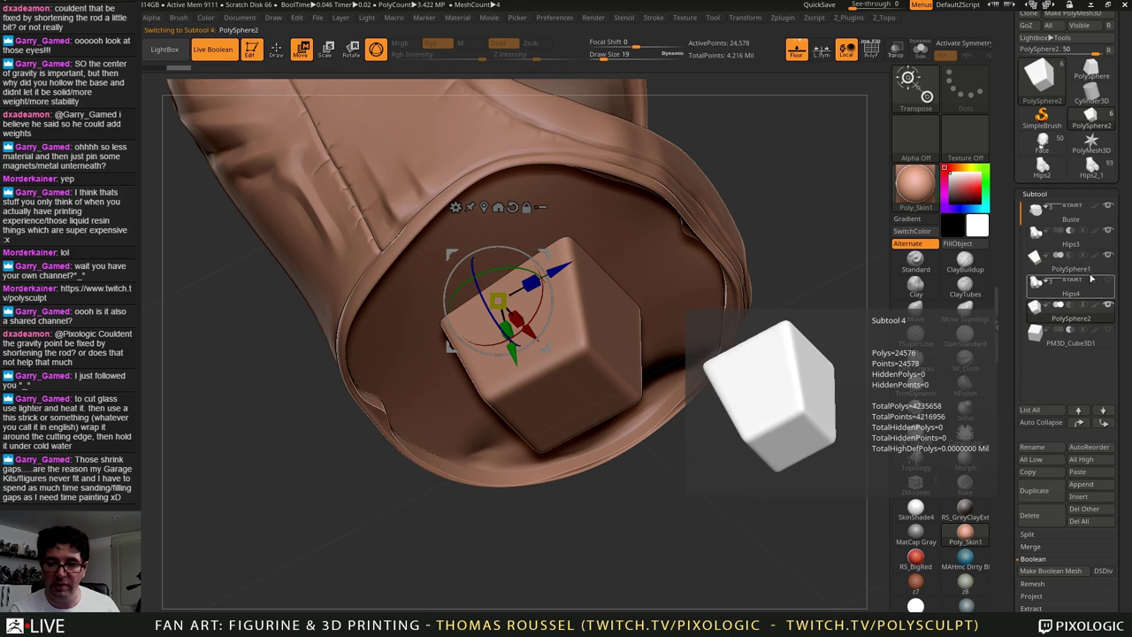
pyautogui.moveTo(1108, 208); pyautogui.dragTo(1108, 257)
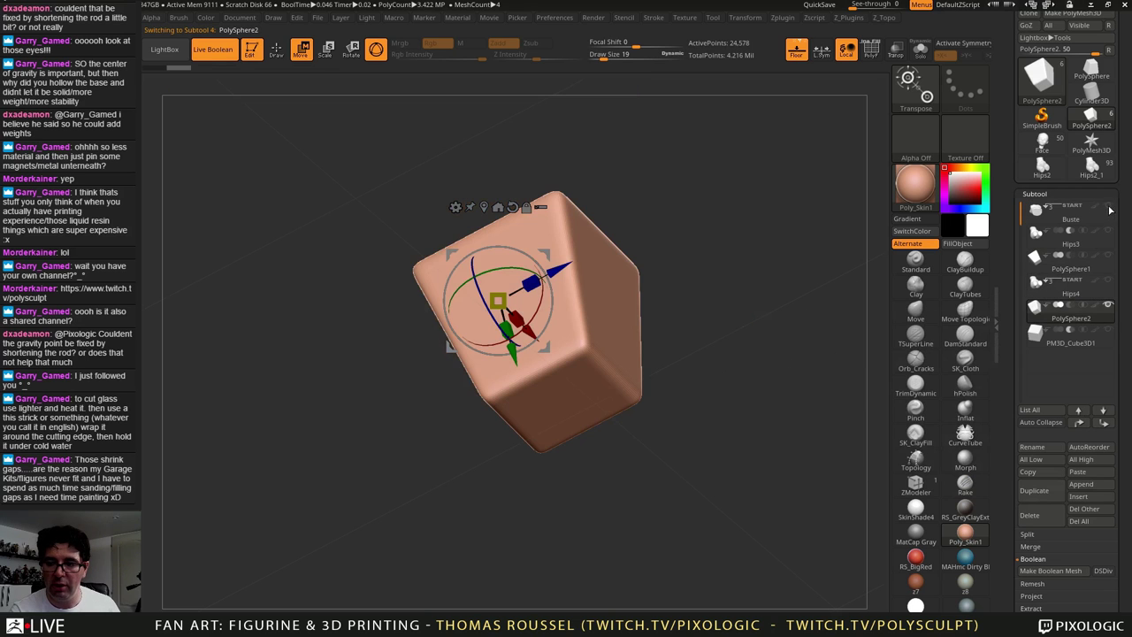
pyautogui.click(1105, 283)
pyautogui.moveTo(756, 259); pyautogui.dragTo(765, 350)
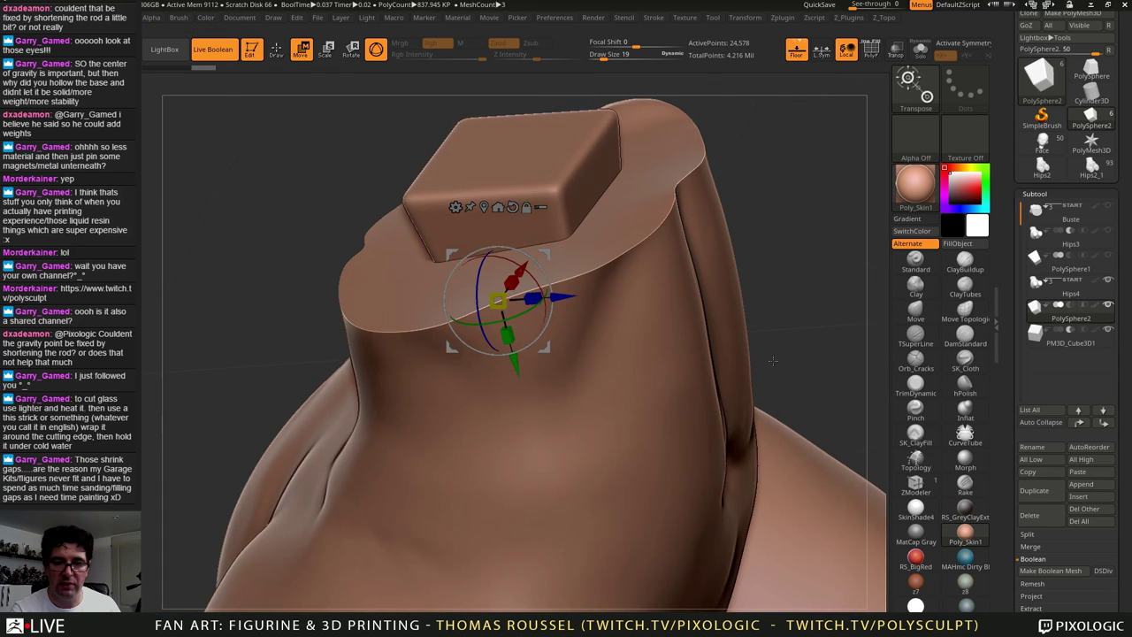
# Step: Set the duplicated PolySphere2 block to subtract from Hips4 and inflate it slightly with the Inflate deformation for socket clearance
pyautogui.click(1070, 306)
pyautogui.moveTo(780, 213); pyautogui.dragTo(752, 288)
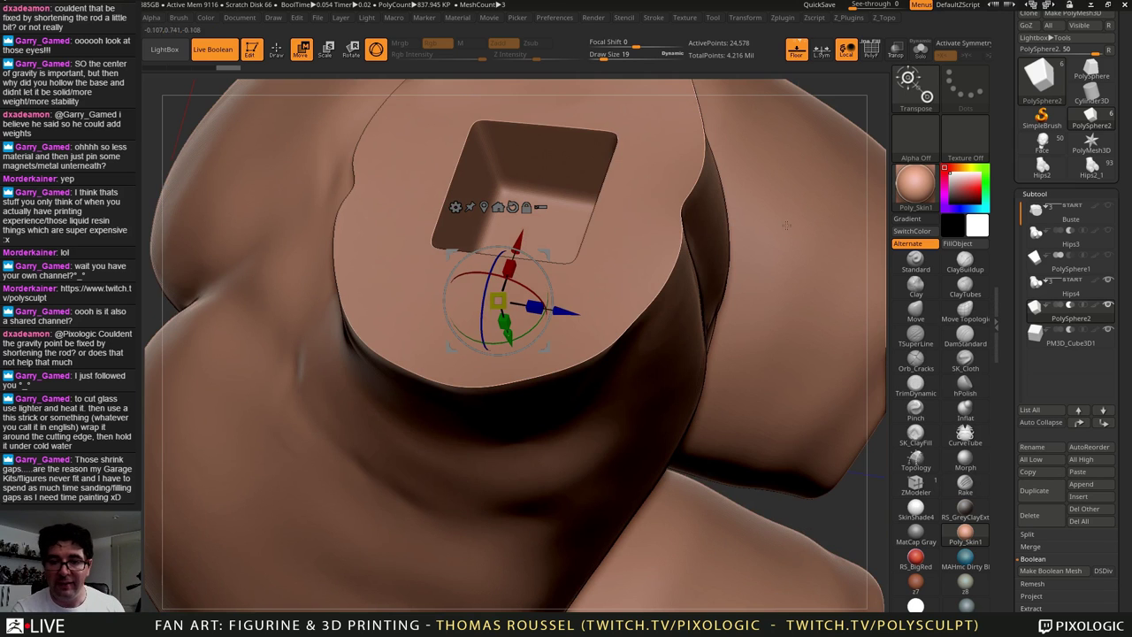
pyautogui.scroll(-5, 1122, 411)
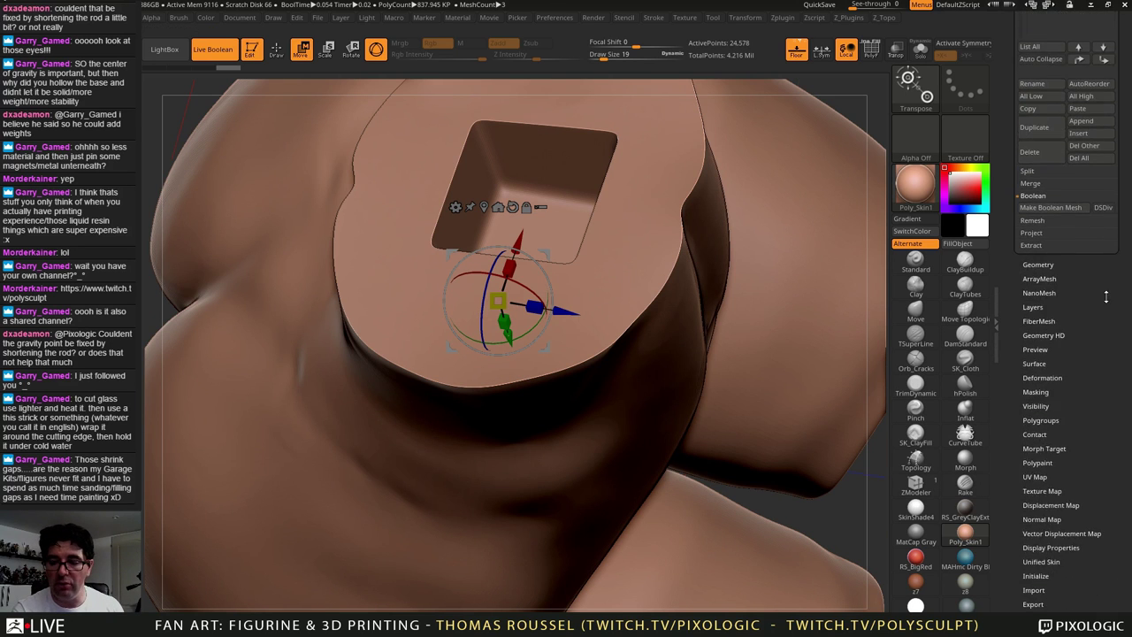
pyautogui.click(1043, 374)
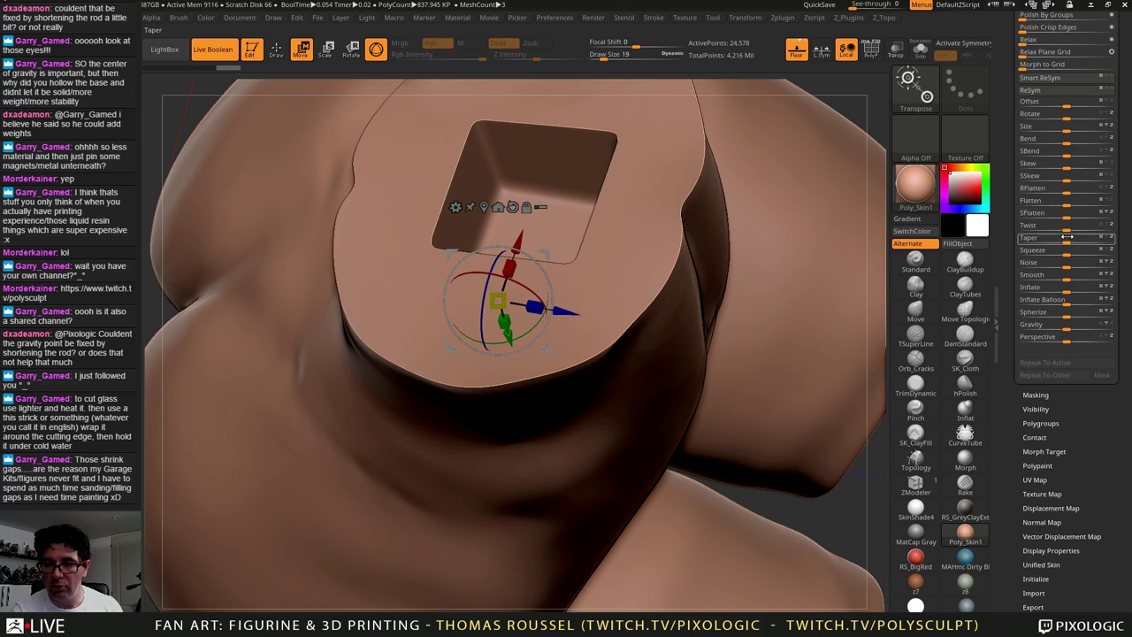
pyautogui.moveTo(1064, 288); pyautogui.dragTo(1066, 288)
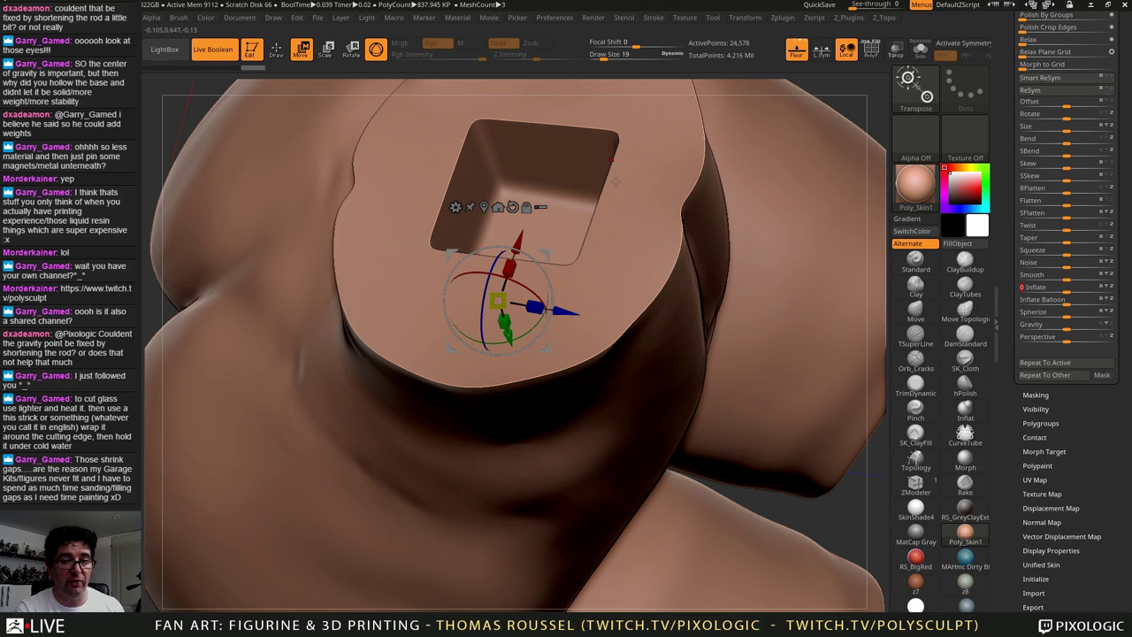
# Step: Show the Buste group on its own with the Hips4 group hidden, and select the Buste subtool to check its connector peg
pyautogui.keyDown('ctrl'); pyautogui.moveTo(695, 275); pyautogui.dragTo(652, 283, button='right'); pyautogui.keyUp('ctrl')
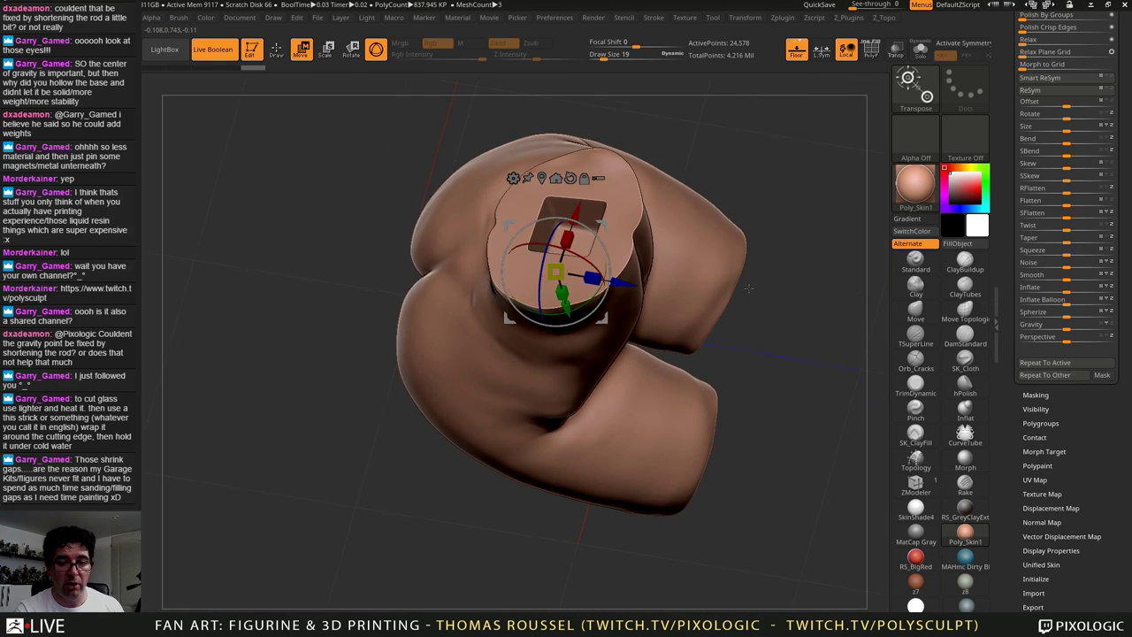
pyautogui.moveTo(748, 287); pyautogui.dragTo(748, 172)
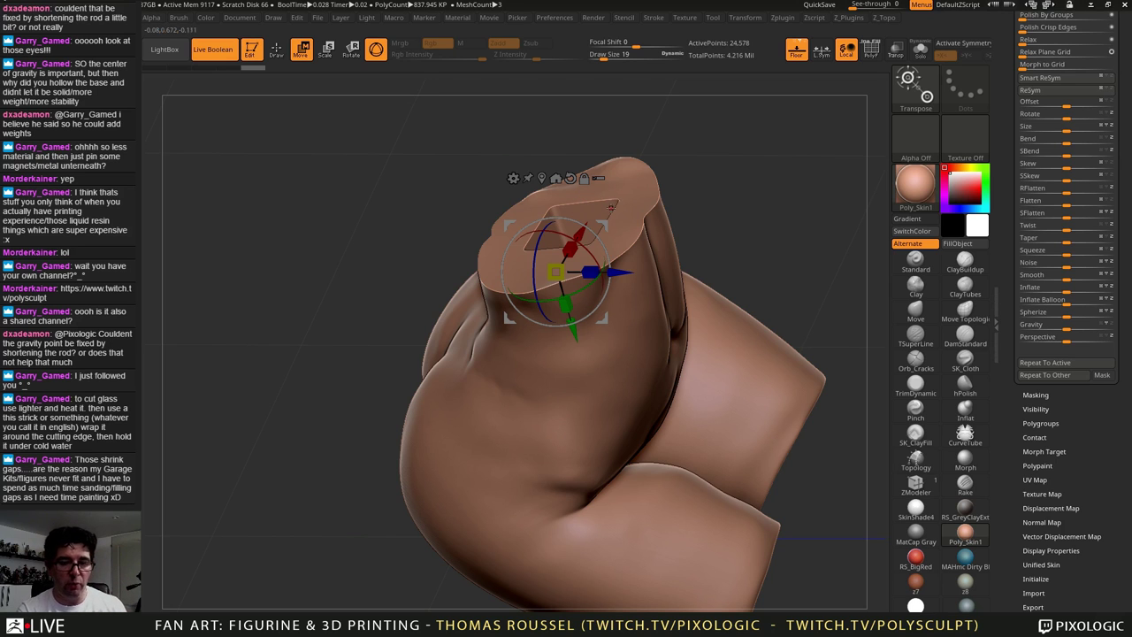
pyautogui.moveTo(1121, 230); pyautogui.dragTo(1121, 357)
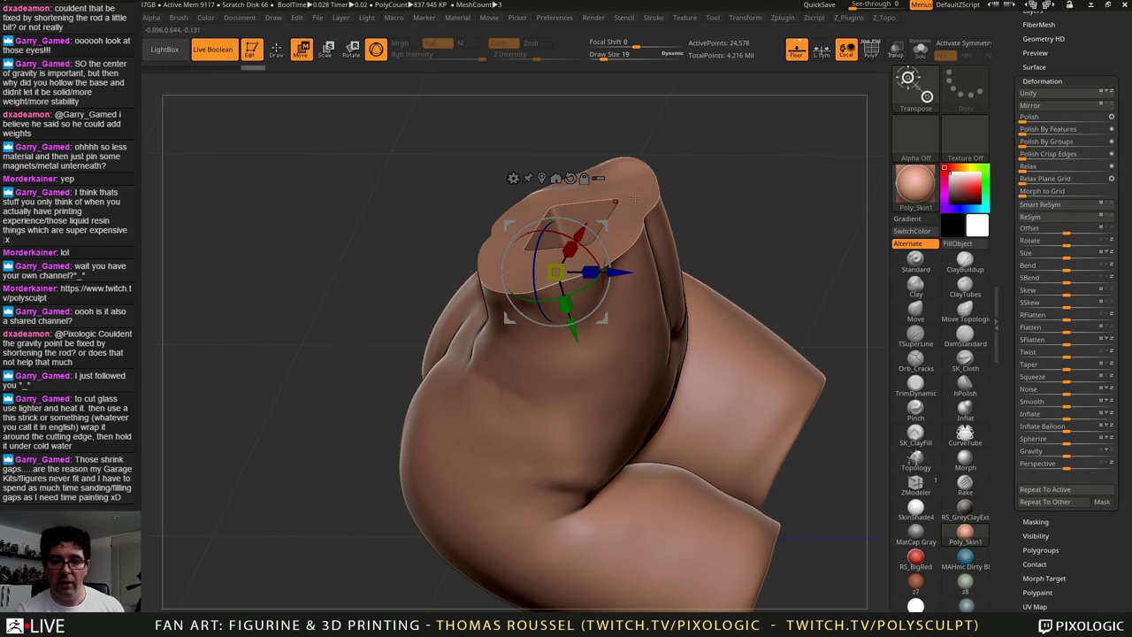
pyautogui.scroll(6, 1081, 60)
pyautogui.click(1034, 229)
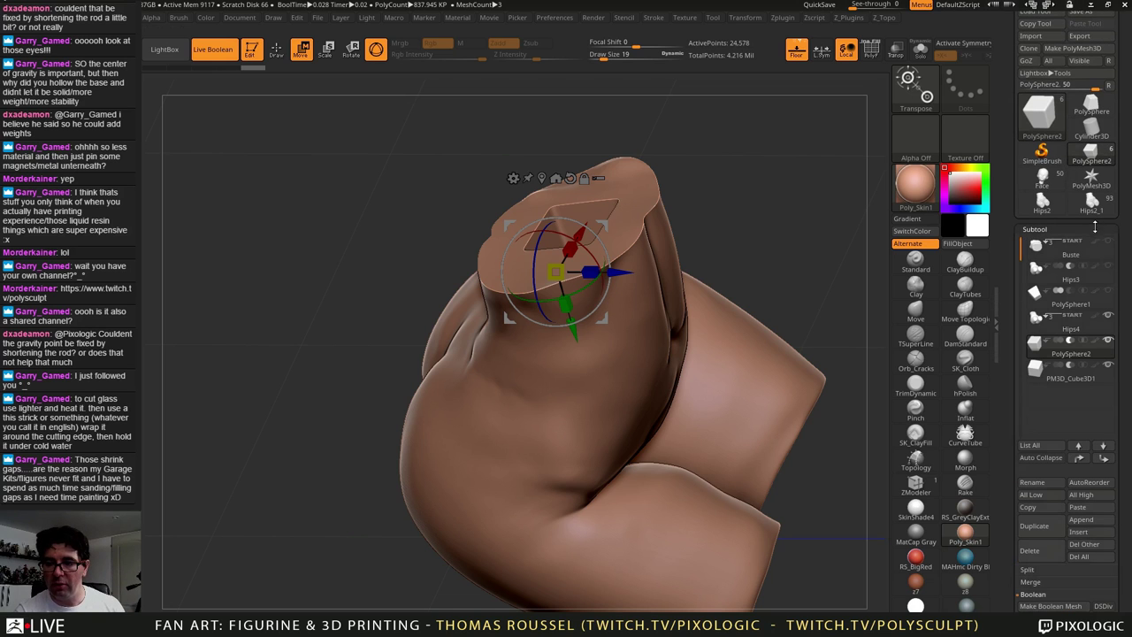
pyautogui.click(1109, 317)
pyautogui.click(1065, 250)
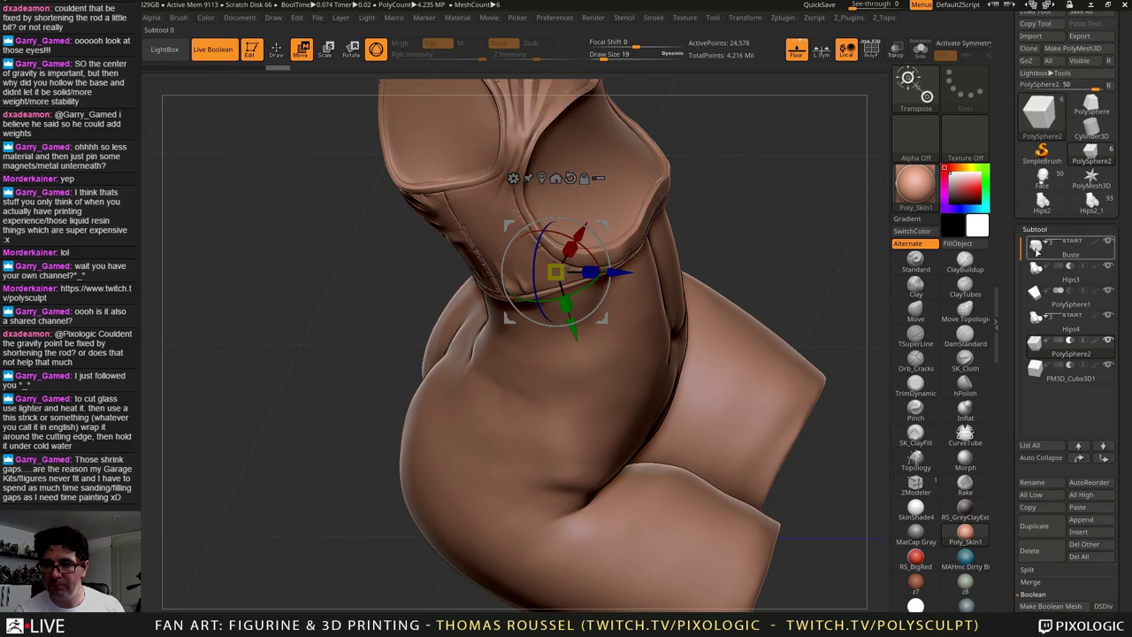
pyautogui.click(1109, 317)
pyautogui.moveTo(734, 362); pyautogui.dragTo(608, 305)
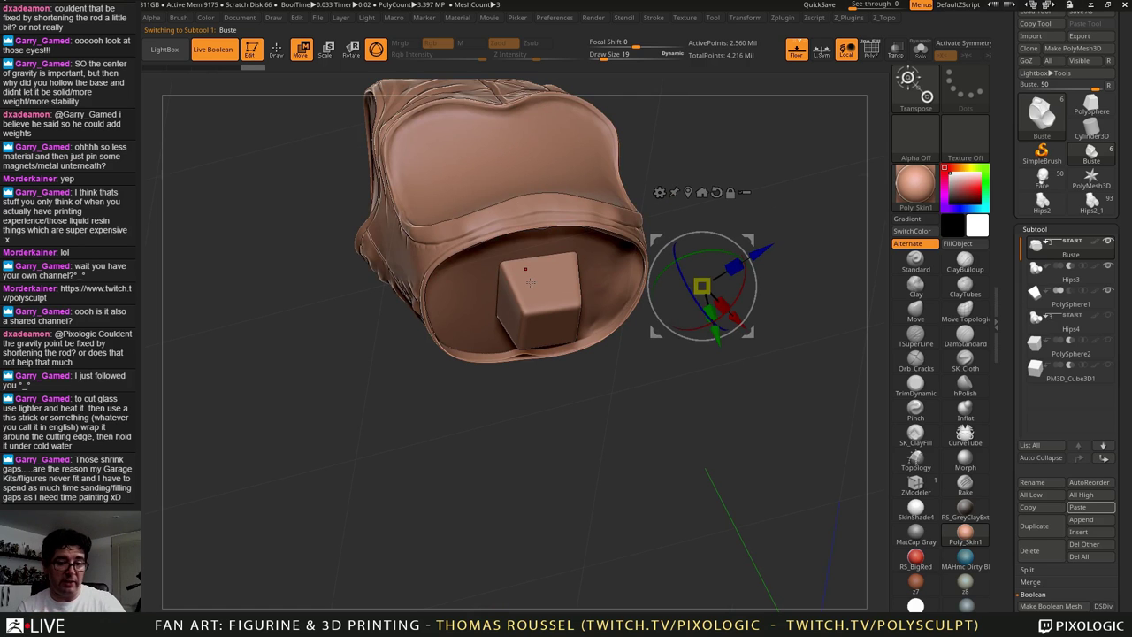
pyautogui.moveTo(622, 285); pyautogui.dragTo(725, 446)
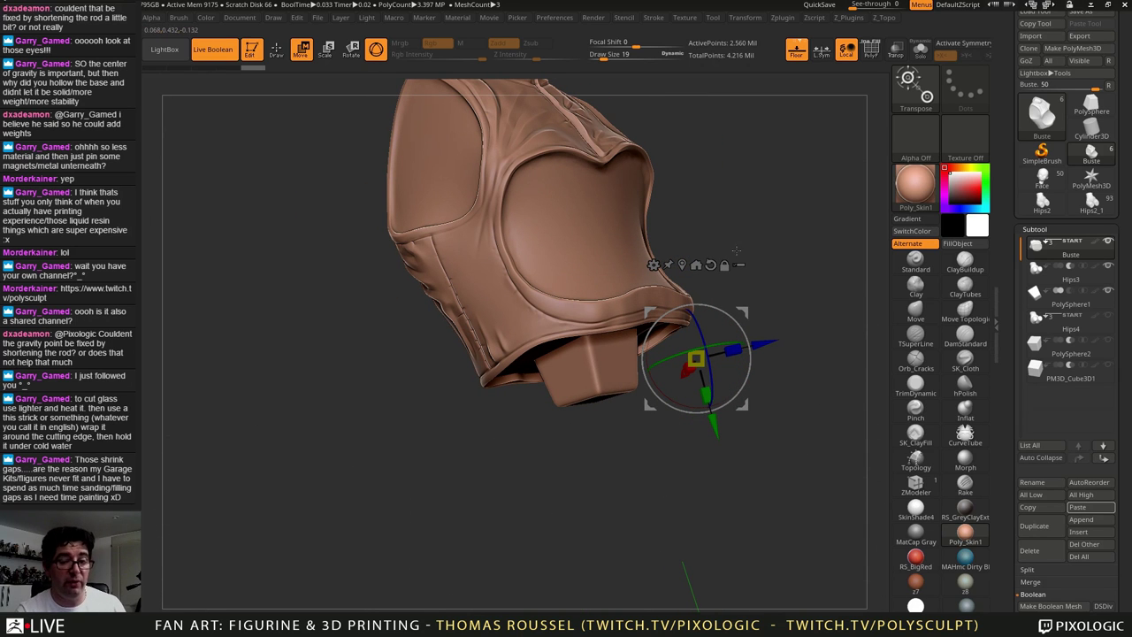
pyautogui.keyDown('alt'); pyautogui.moveTo(774, 371); pyautogui.dragTo(703, 272); pyautogui.keyUp('alt')
pyautogui.moveTo(687, 220); pyautogui.dragTo(730, 244)
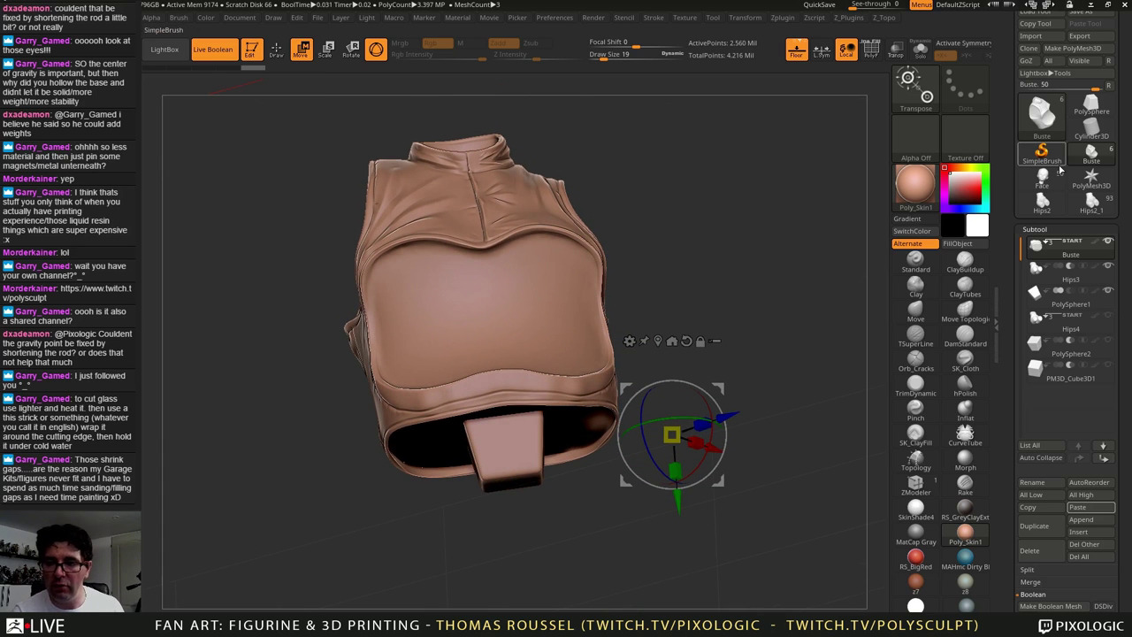
# Step: Switch to the Hips2_1 tool and look through its subtool list and the visible figure parts
pyautogui.click(1091, 203)
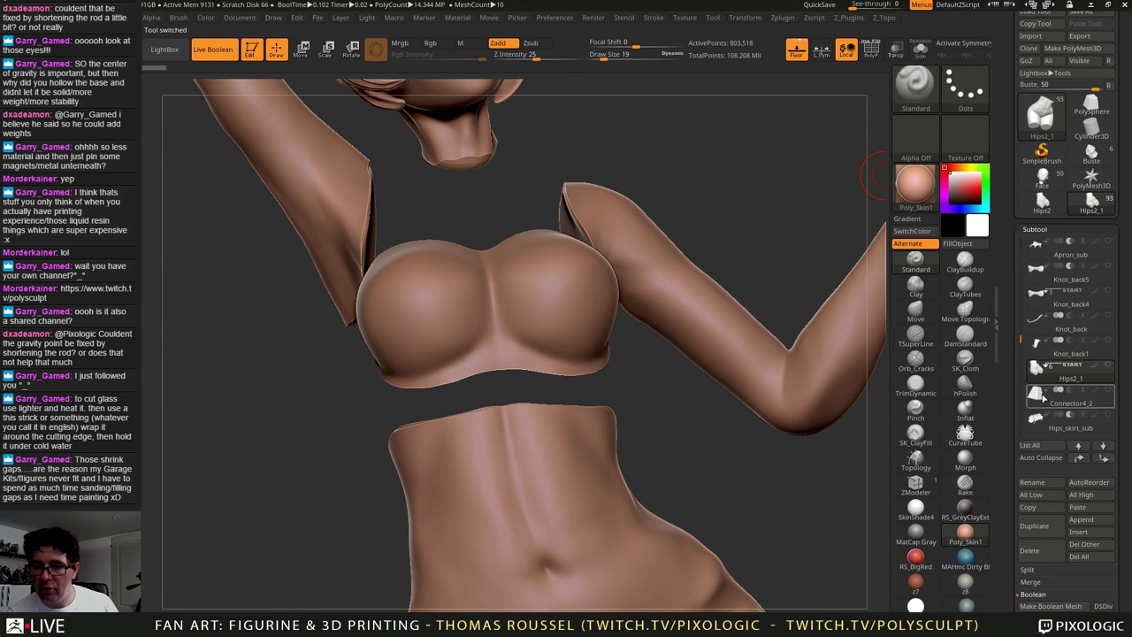
pyautogui.scroll(-4, 1024, 340)
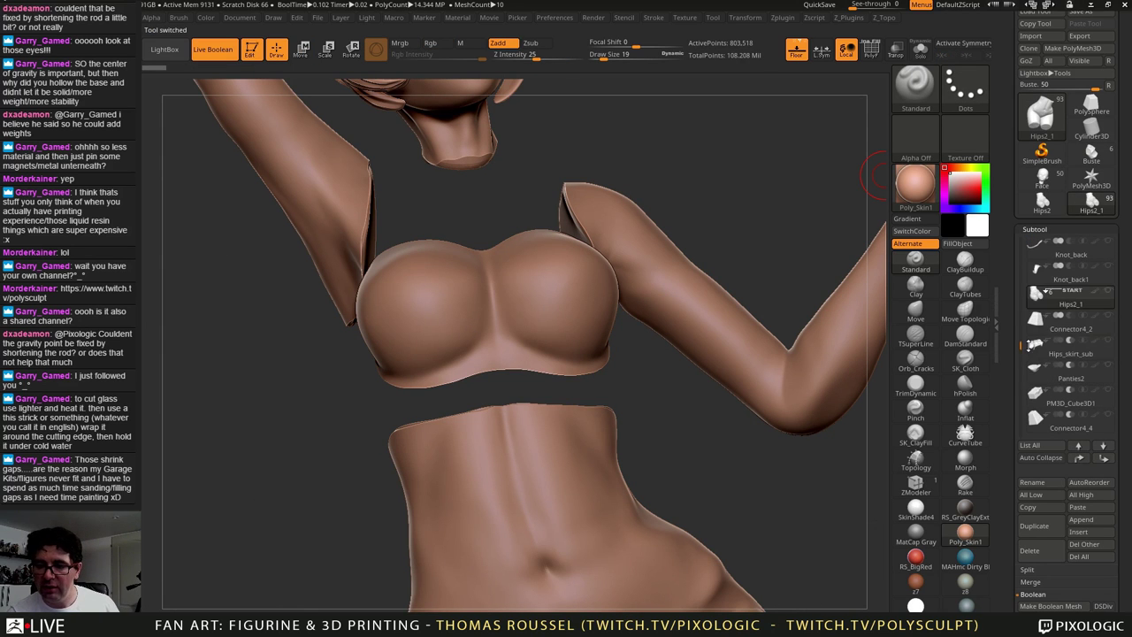
pyautogui.moveTo(1038, 302)
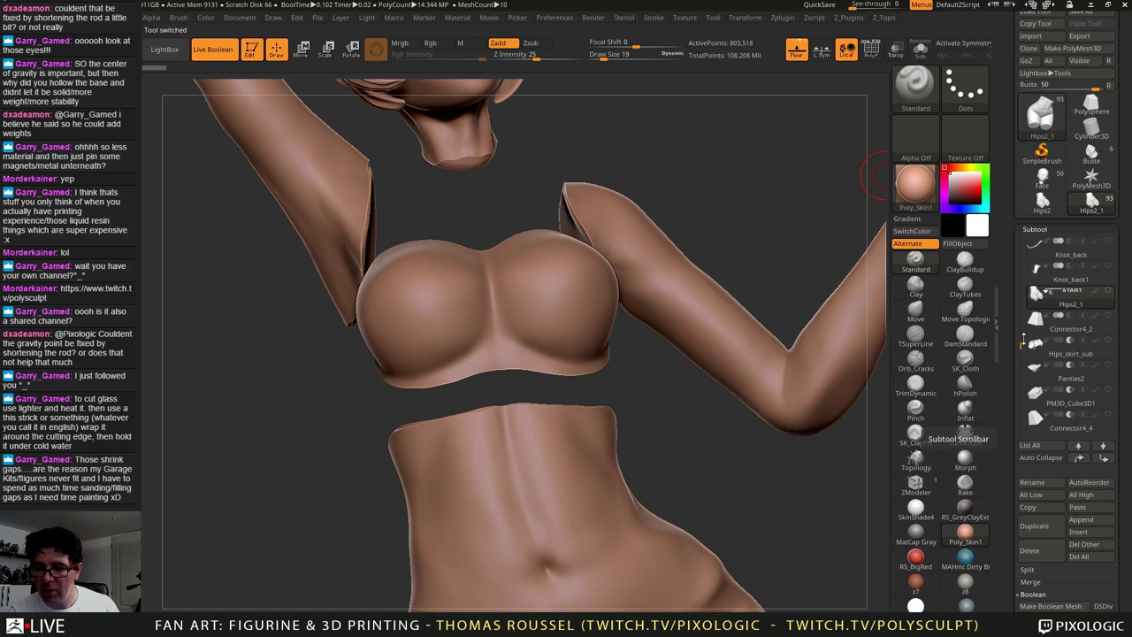
pyautogui.scroll(-4, 1024, 327)
pyautogui.scroll(-6, 1022, 363)
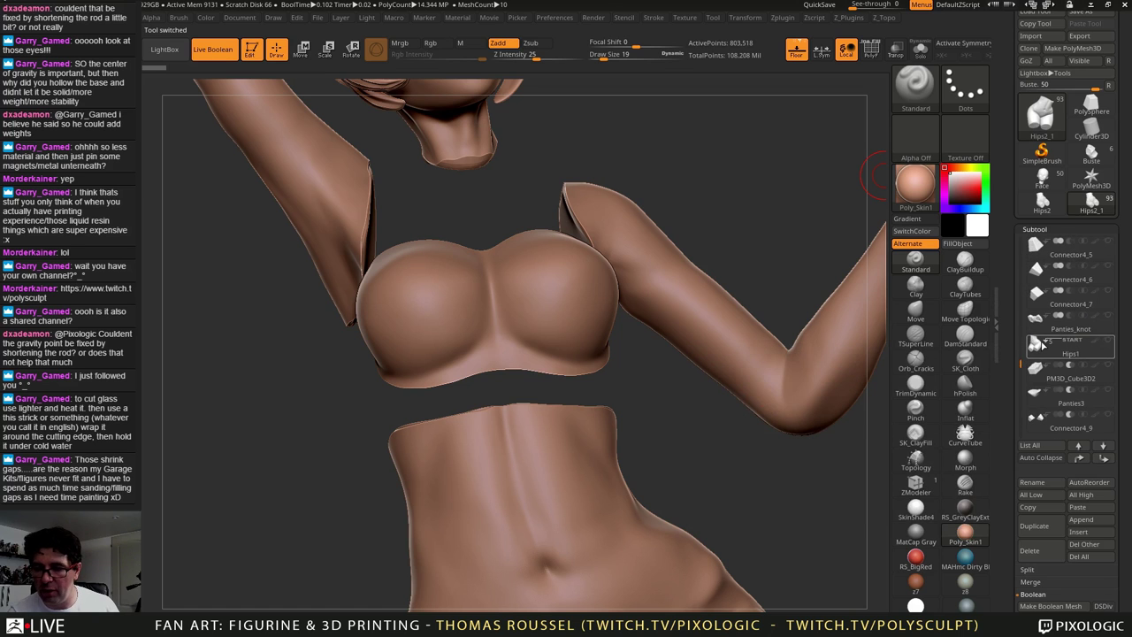
pyautogui.scroll(-2, 1023, 380)
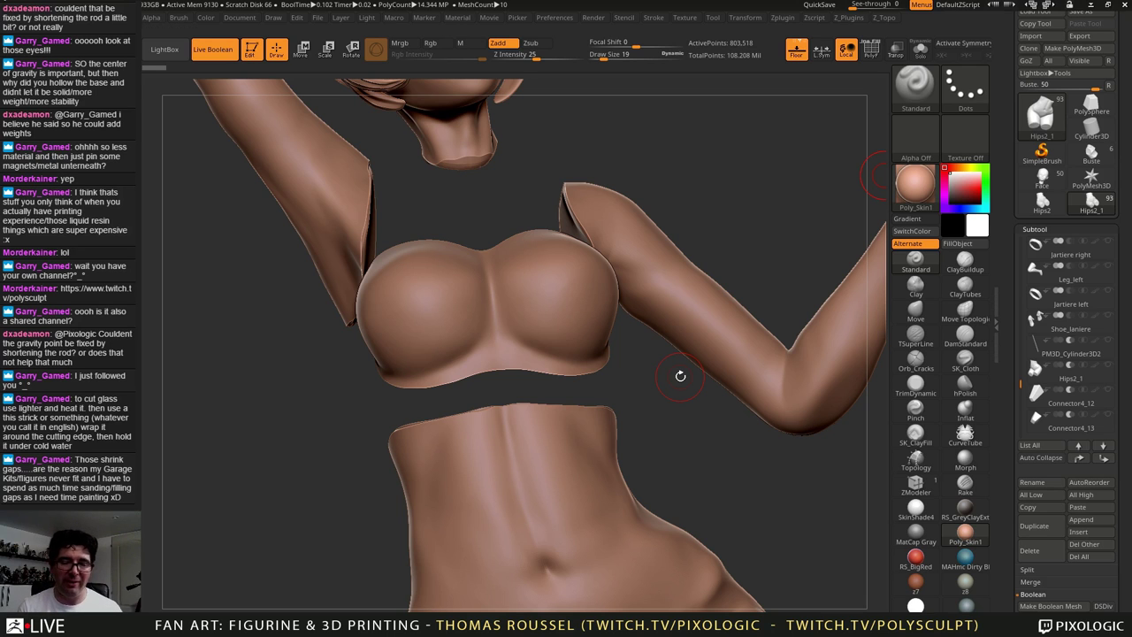
pyautogui.keyDown('alt'); pyautogui.moveTo(655, 376); pyautogui.dragTo(744, 390); pyautogui.keyUp('alt')
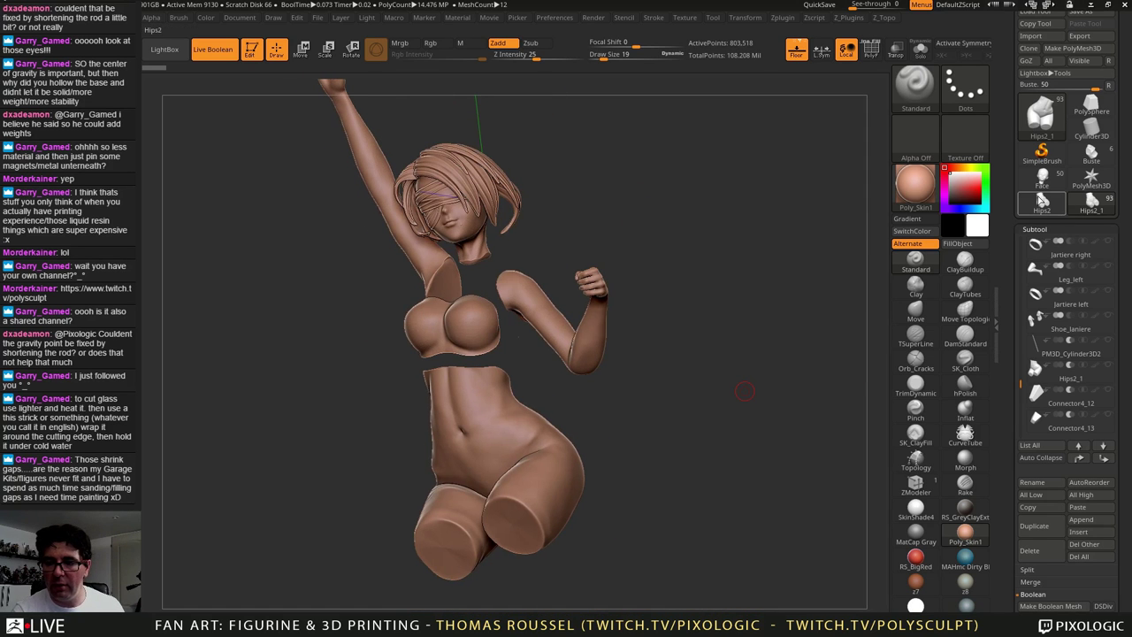
# Step: Return to the Buste tool and examine the cut surface around the connector peg and its outer edge up close
pyautogui.click(1089, 152)
pyautogui.keyDown('alt'); pyautogui.moveTo(576, 320); pyautogui.dragTo(676, 339); pyautogui.keyUp('alt')
pyautogui.moveTo(662, 335); pyautogui.dragTo(629, 173, button='right')
pyautogui.keyDown('alt'); pyautogui.moveTo(791, 231); pyautogui.dragTo(802, 167); pyautogui.keyUp('alt')
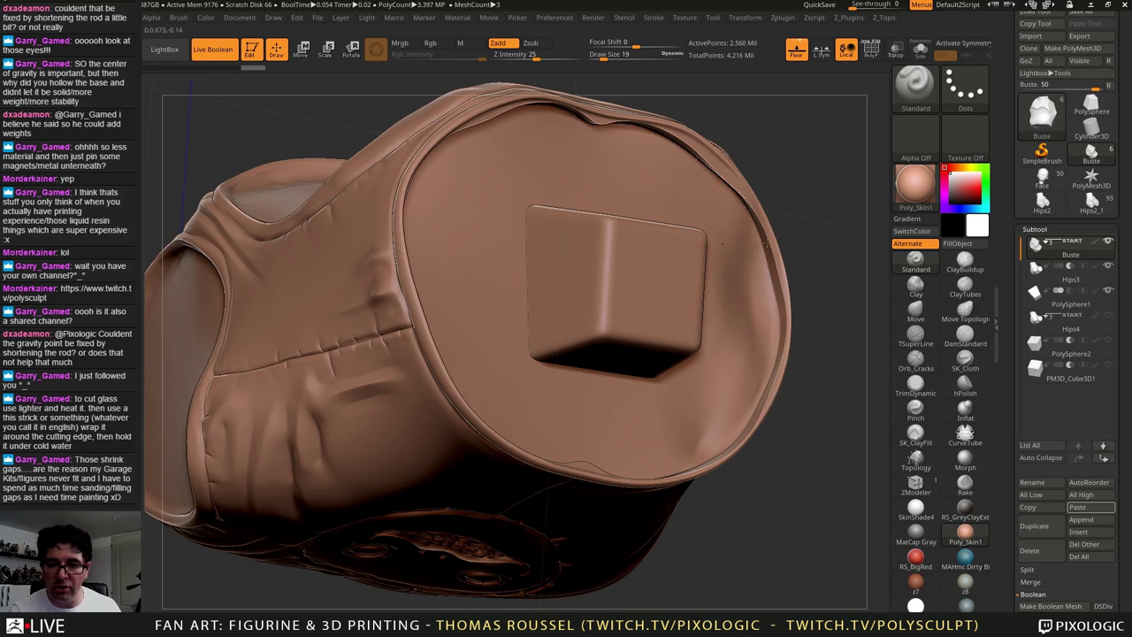
pyautogui.keyDown('ctrl'); pyautogui.moveTo(765, 243); pyautogui.dragTo(762, 305, button='right'); pyautogui.keyUp('ctrl')
pyautogui.moveTo(752, 266); pyautogui.dragTo(690, 133, button='right')
pyautogui.keyDown('alt'); pyautogui.moveTo(624, 80); pyautogui.dragTo(698, 243, button='right'); pyautogui.keyUp('alt')
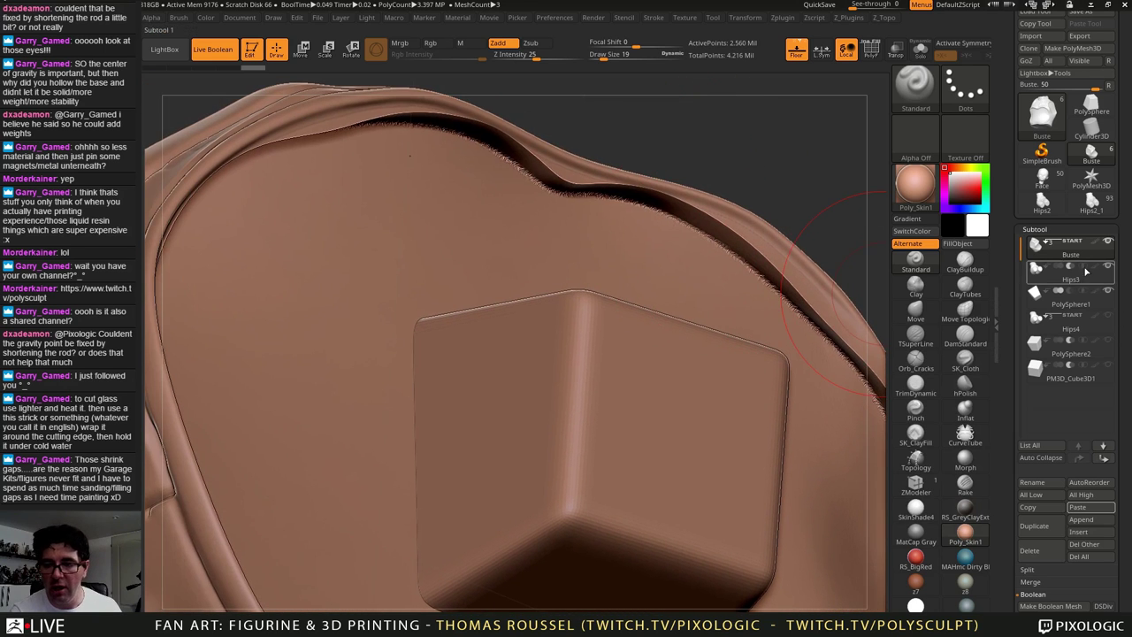
# Step: Isolate the Hips3 subtool in Solo mode and inspect the cut edge's topology with the polyframe display
pyautogui.moveTo(1034, 277)
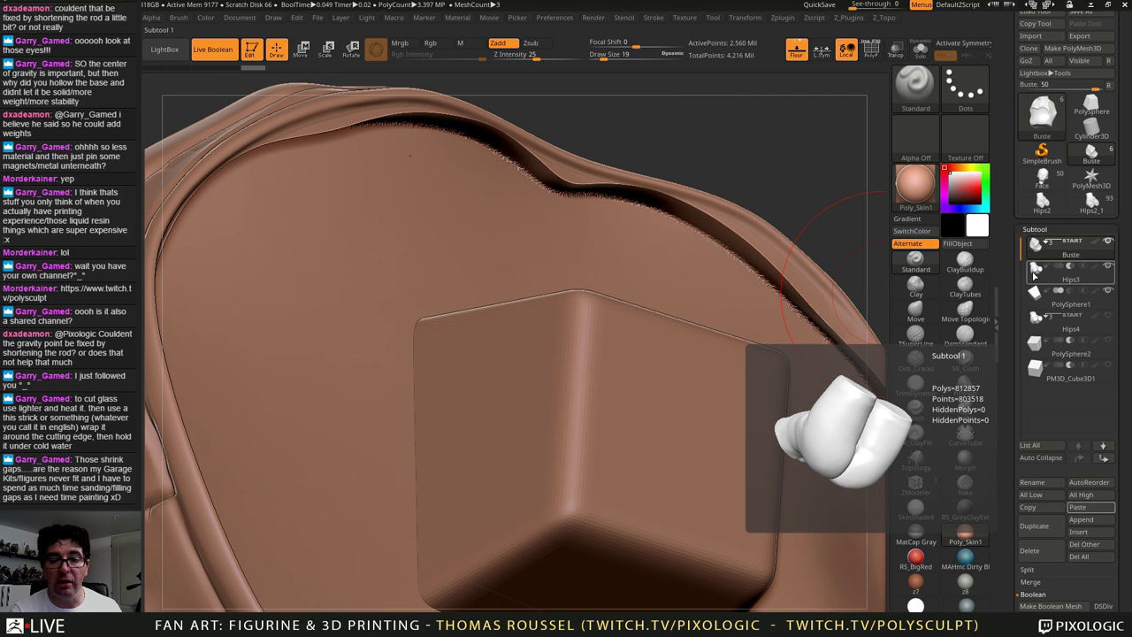
pyautogui.click(1034, 277)
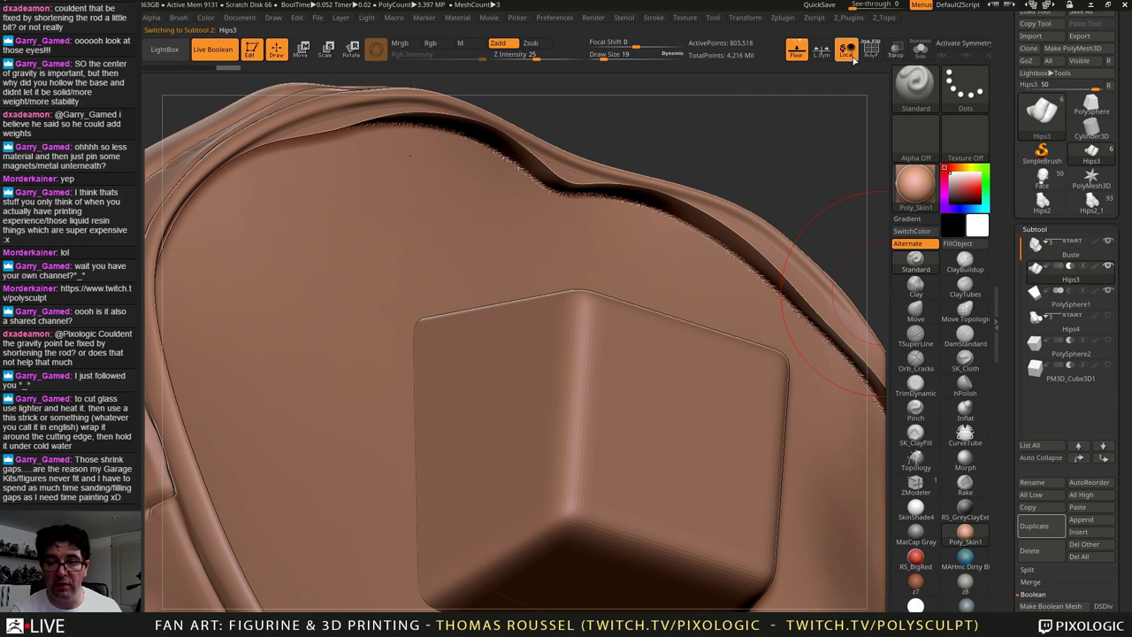
pyautogui.click(920, 50)
pyautogui.moveTo(733, 248); pyautogui.dragTo(577, 524, button='right')
pyautogui.keyDown('ctrl'); pyautogui.moveTo(500, 392); pyautogui.dragTo(509, 478, button='right'); pyautogui.keyUp('ctrl')
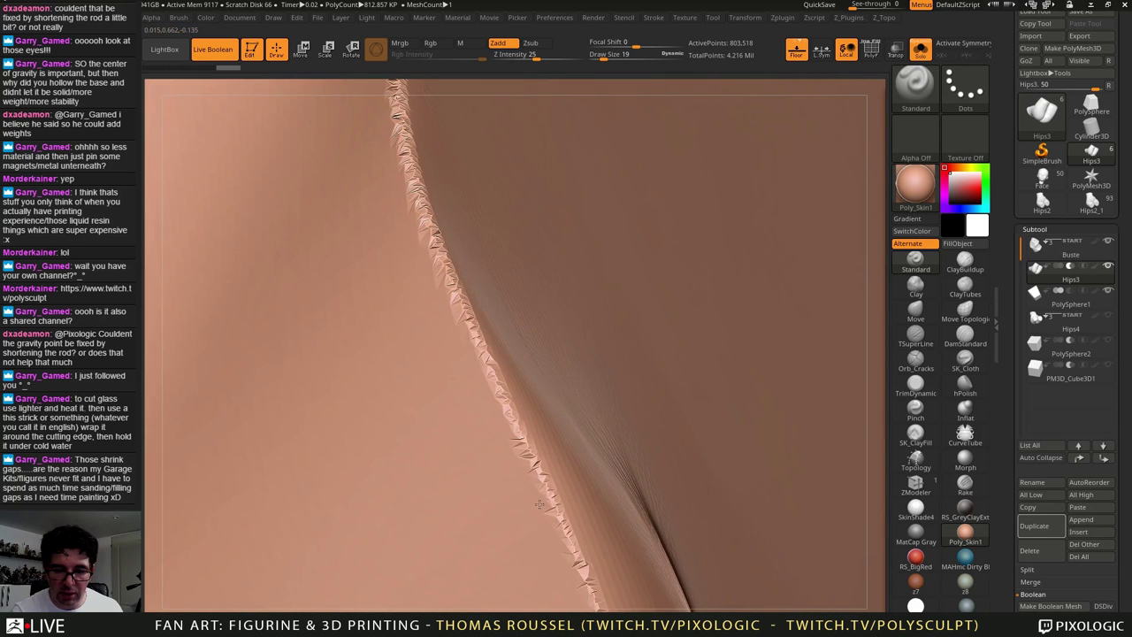
pyautogui.moveTo(496, 317)
pyautogui.mouseDown(button='right')
pyautogui.moveTo(518, 381)
pyautogui.moveTo(519, 345)
pyautogui.moveTo(537, 372)
pyautogui.mouseUp(button='right')
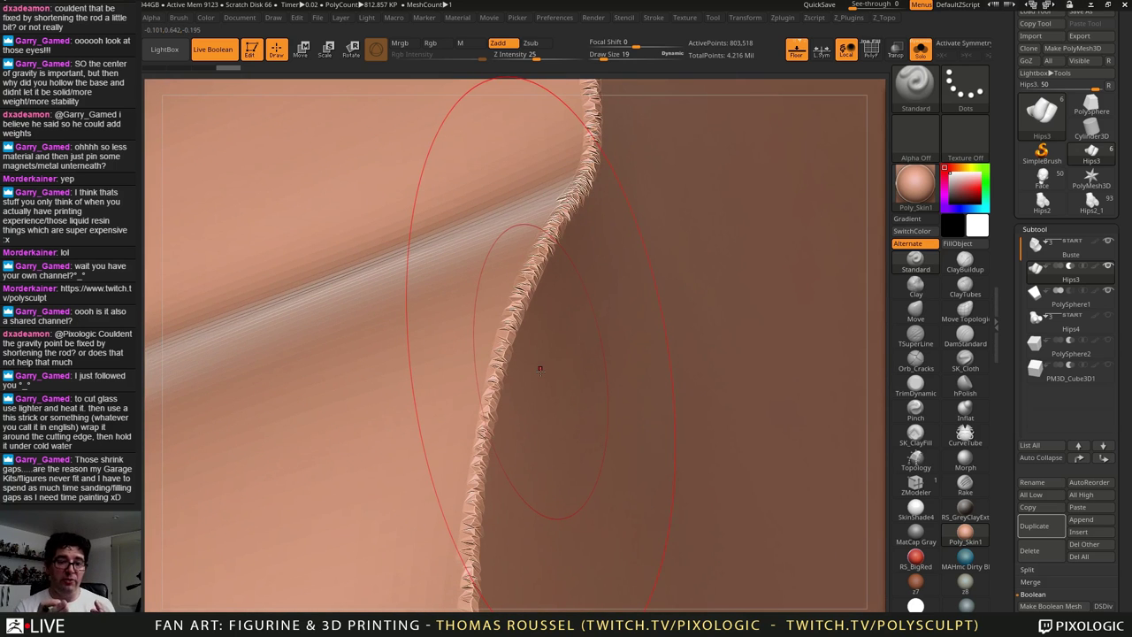
pyautogui.hotkey('shift', 'f')
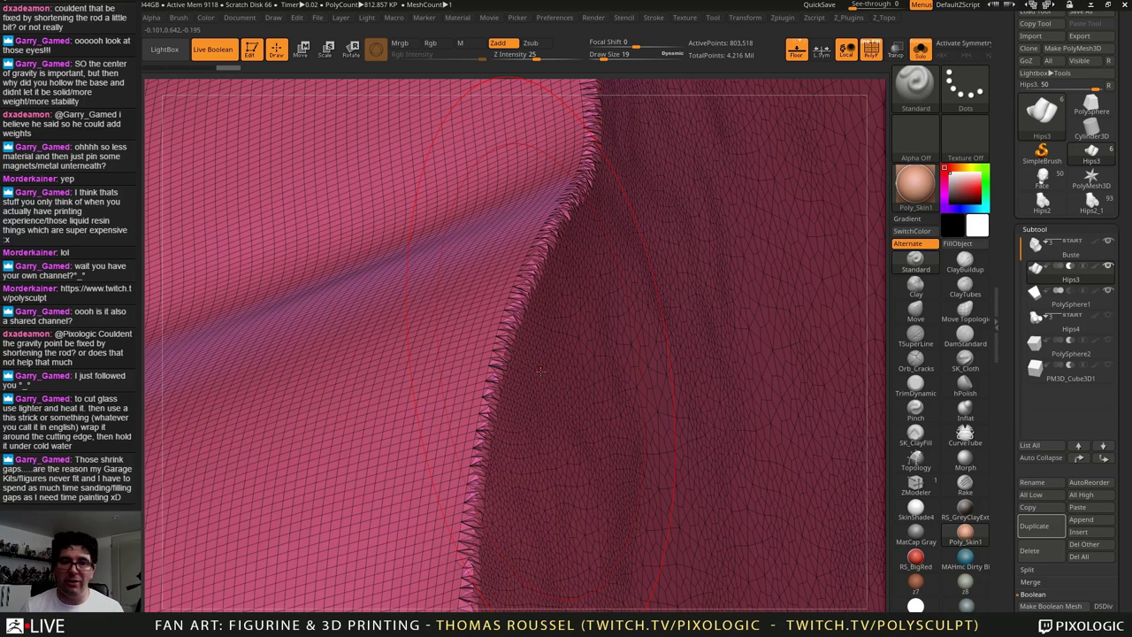
pyautogui.hotkey('shift', 'f')
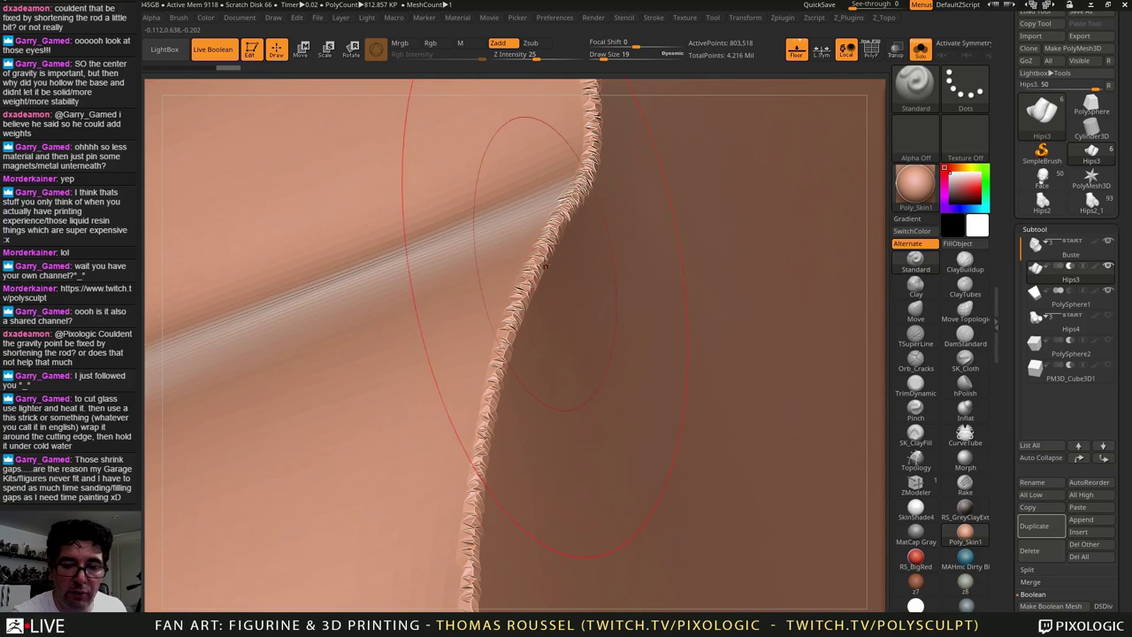
# Step: Set the draw size to 4 and smooth the jagged cut edge of Hips3 along its first long stretch
pyautogui.press('s')
pyautogui.moveTo(541, 265); pyautogui.dragTo(540, 265)
pyautogui.moveTo(558, 212)
pyautogui.keyDown('shift'); pyautogui.mouseDown()
pyautogui.moveTo(500, 358)
pyautogui.moveTo(472, 570)
pyautogui.mouseUp(); pyautogui.keyUp('shift')
pyautogui.moveTo(518, 488)
pyautogui.keyDown('alt'); pyautogui.mouseDown(button='right')
pyautogui.moveTo(507, 464)
pyautogui.moveTo(520, 442)
pyautogui.moveTo(505, 260)
pyautogui.mouseUp(button='right'); pyautogui.keyUp('alt')
pyautogui.keyDown('shift'); pyautogui.moveTo(490, 257); pyautogui.dragTo(476, 459); pyautogui.keyUp('shift')
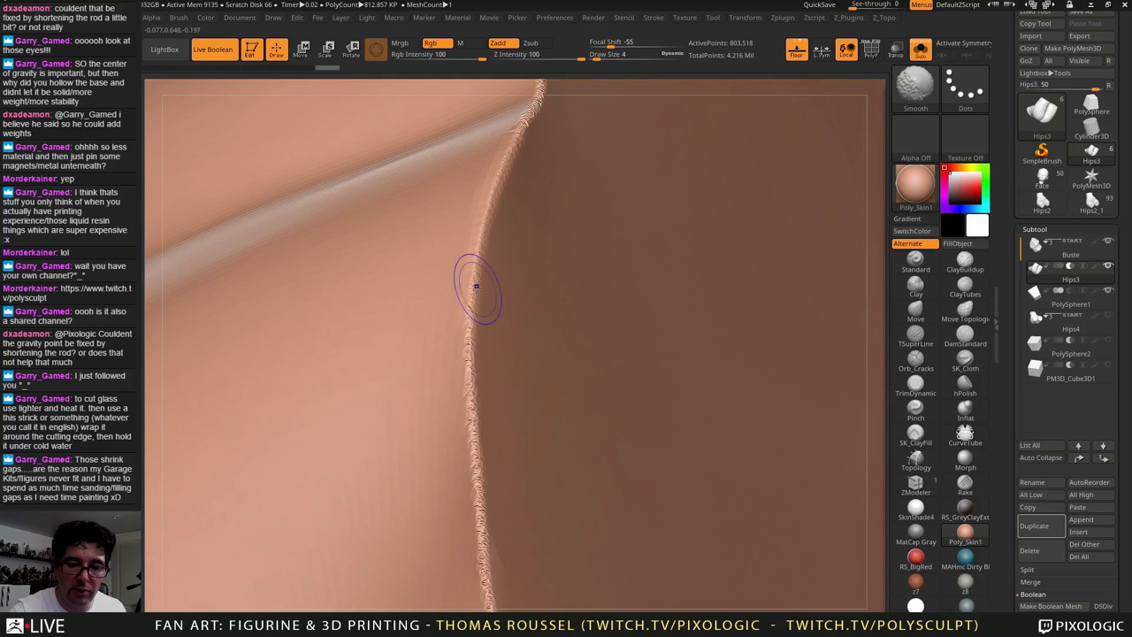
pyautogui.keyDown('shift'); pyautogui.moveTo(469, 274); pyautogui.dragTo(483, 539); pyautogui.keyUp('shift')
pyautogui.keyDown('alt'); pyautogui.moveTo(520, 497); pyautogui.dragTo(513, 348, button='right'); pyautogui.keyUp('alt')
pyautogui.keyDown('shift'); pyautogui.moveTo(478, 376); pyautogui.dragTo(530, 540); pyautogui.keyUp('shift')
pyautogui.keyDown('shift'); pyautogui.moveTo(474, 345); pyautogui.dragTo(541, 597); pyautogui.keyUp('shift')
pyautogui.keyDown('alt'); pyautogui.moveTo(530, 424); pyautogui.dragTo(502, 349, button='right'); pyautogui.keyUp('alt')
pyautogui.keyDown('shift'); pyautogui.moveTo(451, 306); pyautogui.dragTo(505, 475); pyautogui.keyUp('shift')
# Step: Smooth the Hips3 cut edge along the curved raised lip
pyautogui.moveTo(509, 477); pyautogui.dragTo(469, 267, button='right')
pyautogui.keyDown('shift'); pyautogui.moveTo(496, 354); pyautogui.dragTo(610, 540); pyautogui.keyUp('shift')
pyautogui.moveTo(566, 504); pyautogui.dragTo(482, 389, button='right')
pyautogui.keyDown('alt'); pyautogui.moveTo(482, 389); pyautogui.dragTo(469, 336, button='right'); pyautogui.keyUp('alt')
pyautogui.keyDown('shift'); pyautogui.moveTo(460, 332); pyautogui.dragTo(573, 462); pyautogui.keyUp('shift')
pyautogui.moveTo(677, 536); pyautogui.dragTo(505, 311, button='right')
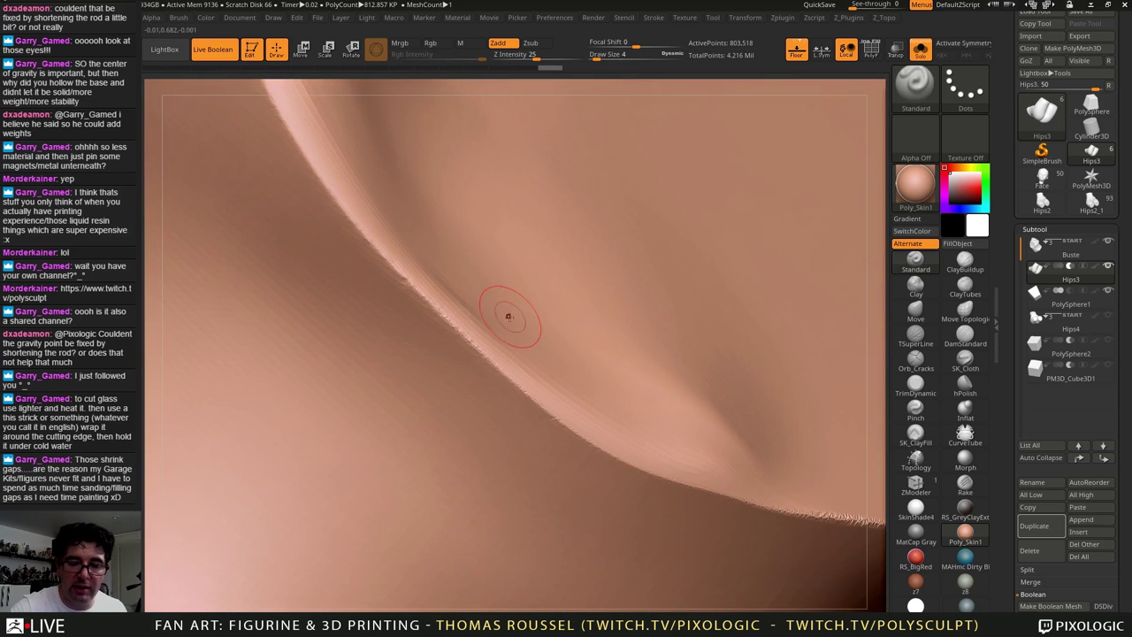
pyautogui.keyDown('shift'); pyautogui.moveTo(626, 473); pyautogui.dragTo(683, 484); pyautogui.keyUp('shift')
pyautogui.keyDown('shift'); pyautogui.moveTo(576, 425); pyautogui.dragTo(713, 498); pyautogui.keyUp('shift')
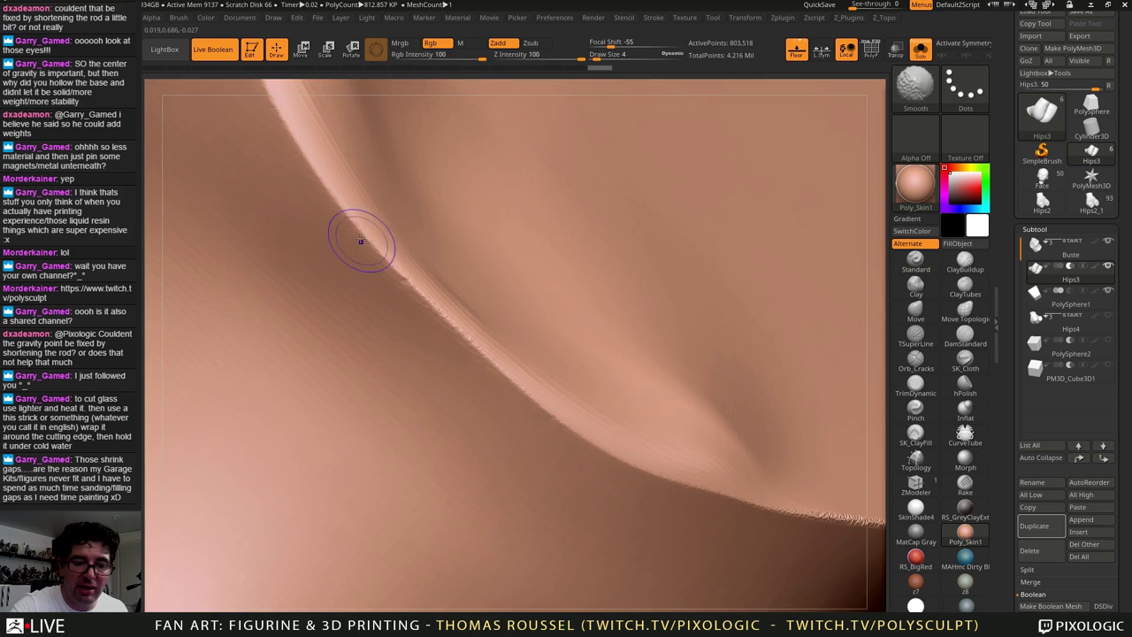
pyautogui.keyDown('shift'); pyautogui.moveTo(362, 241); pyautogui.dragTo(667, 469); pyautogui.keyUp('shift')
pyautogui.moveTo(673, 460)
pyautogui.mouseDown(button='right')
pyautogui.moveTo(743, 439)
pyautogui.moveTo(672, 389)
pyautogui.moveTo(770, 492)
pyautogui.moveTo(806, 507)
pyautogui.moveTo(787, 468)
pyautogui.moveTo(649, 435)
pyautogui.mouseUp(button='right')
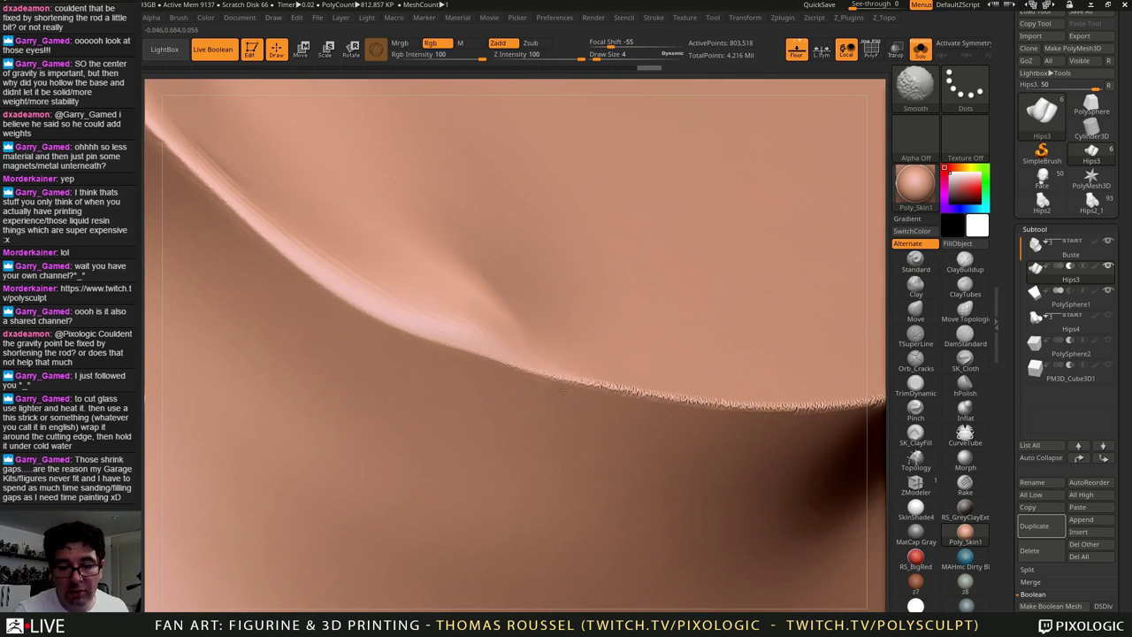
# Step: Smooth the Hips3 cut edge from the end of the raised lip, past the dark crease and up the outer bend
pyautogui.keyDown('shift'); pyautogui.moveTo(556, 381); pyautogui.dragTo(630, 392); pyautogui.keyUp('shift')
pyautogui.moveTo(601, 374); pyautogui.dragTo(576, 404, button='right')
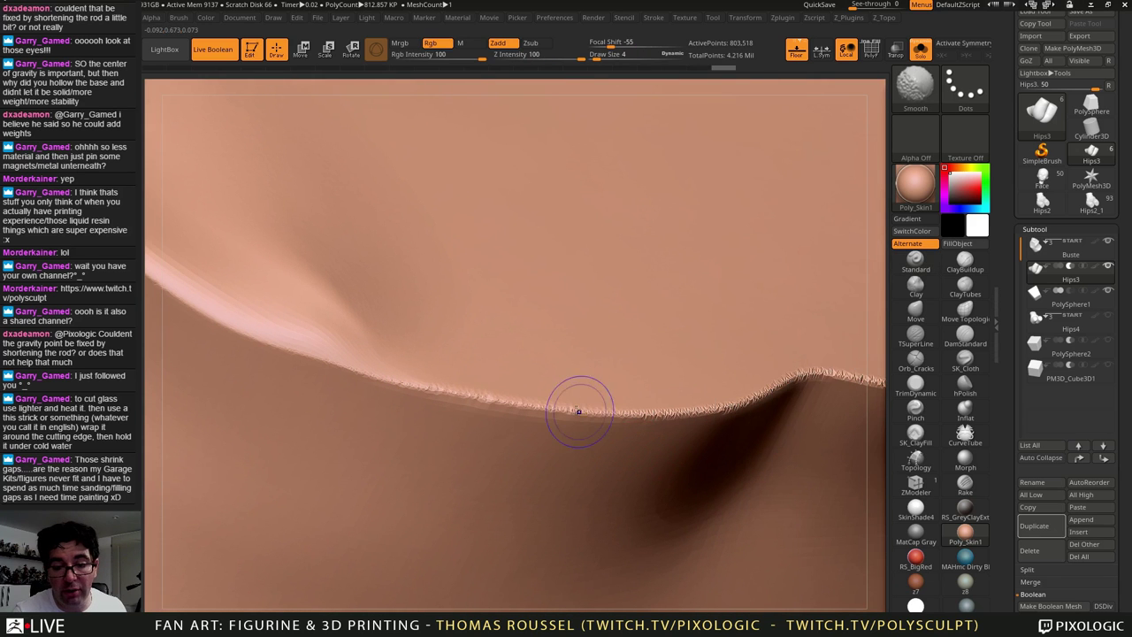
pyautogui.keyDown('shift'); pyautogui.moveTo(672, 415); pyautogui.dragTo(824, 374); pyautogui.keyUp('shift')
pyautogui.keyDown('alt'); pyautogui.moveTo(824, 374); pyautogui.dragTo(576, 394, button='right'); pyautogui.keyUp('alt')
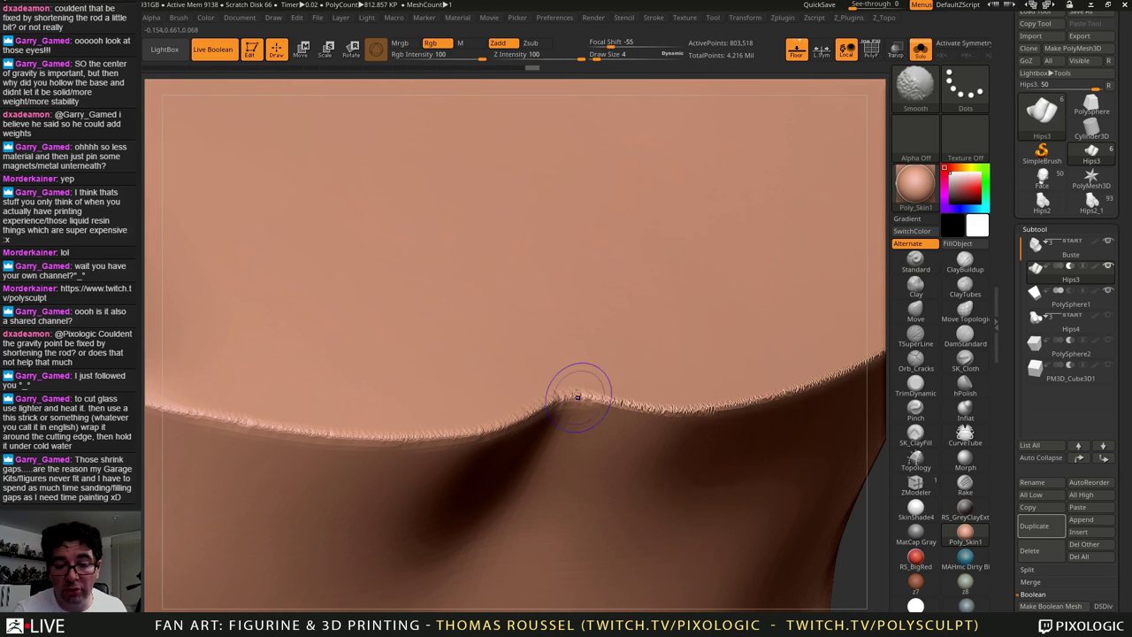
pyautogui.keyDown('shift'); pyautogui.moveTo(581, 388); pyautogui.dragTo(654, 400); pyautogui.keyUp('shift')
pyautogui.moveTo(653, 400); pyautogui.dragTo(598, 435, button='right')
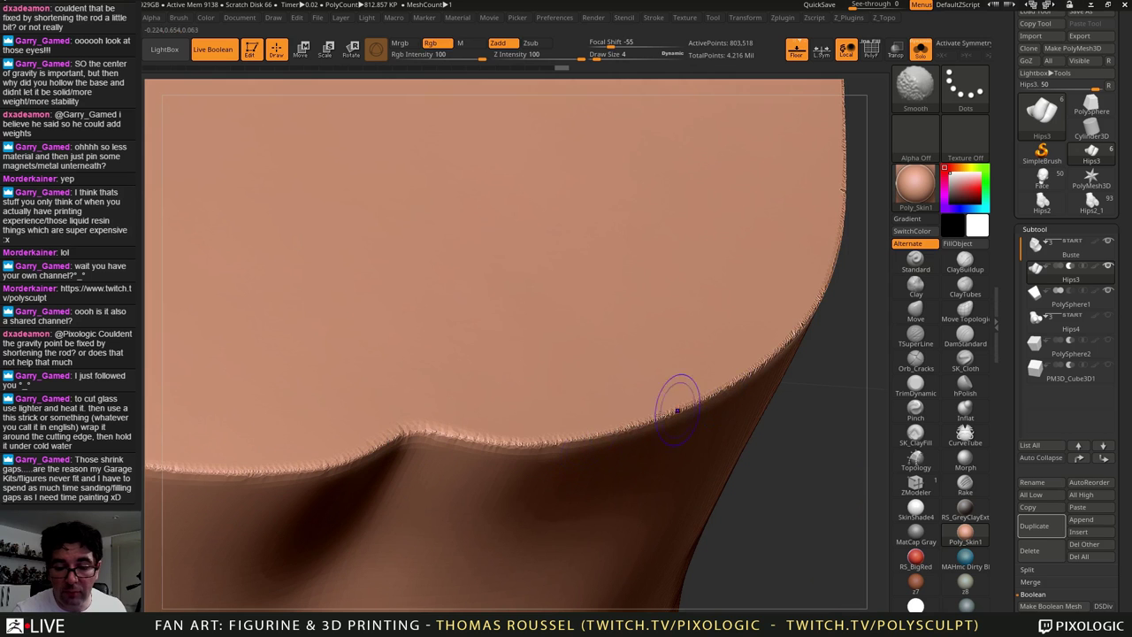
pyautogui.keyDown('shift'); pyautogui.moveTo(724, 379); pyautogui.dragTo(794, 334); pyautogui.keyUp('shift')
pyautogui.moveTo(794, 335); pyautogui.dragTo(672, 402, button='right')
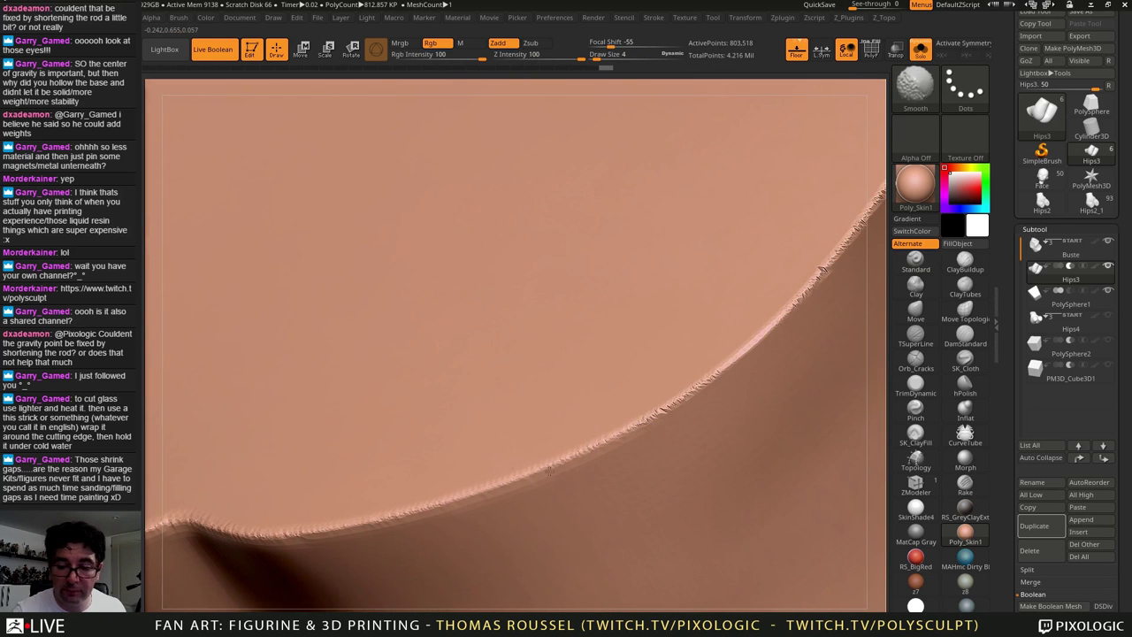
pyautogui.keyDown('shift'); pyautogui.moveTo(683, 396); pyautogui.dragTo(756, 340); pyautogui.keyUp('shift')
pyautogui.keyDown('shift'); pyautogui.moveTo(600, 445); pyautogui.dragTo(792, 311); pyautogui.keyUp('shift')
pyautogui.moveTo(824, 266)
pyautogui.keyDown('alt'); pyautogui.mouseDown(button='right')
pyautogui.moveTo(592, 422)
pyautogui.moveTo(851, 586)
pyautogui.moveTo(845, 575)
pyautogui.mouseUp(button='right'); pyautogui.keyUp('alt')
# Step: Set the draw size to 1 and smooth the torn spiky triangles on the outer bend, checking them with the polyframe display
pyautogui.keyDown('ctrl'); pyautogui.moveTo(563, 449); pyautogui.dragTo(606, 424, button='right'); pyautogui.keyUp('ctrl')
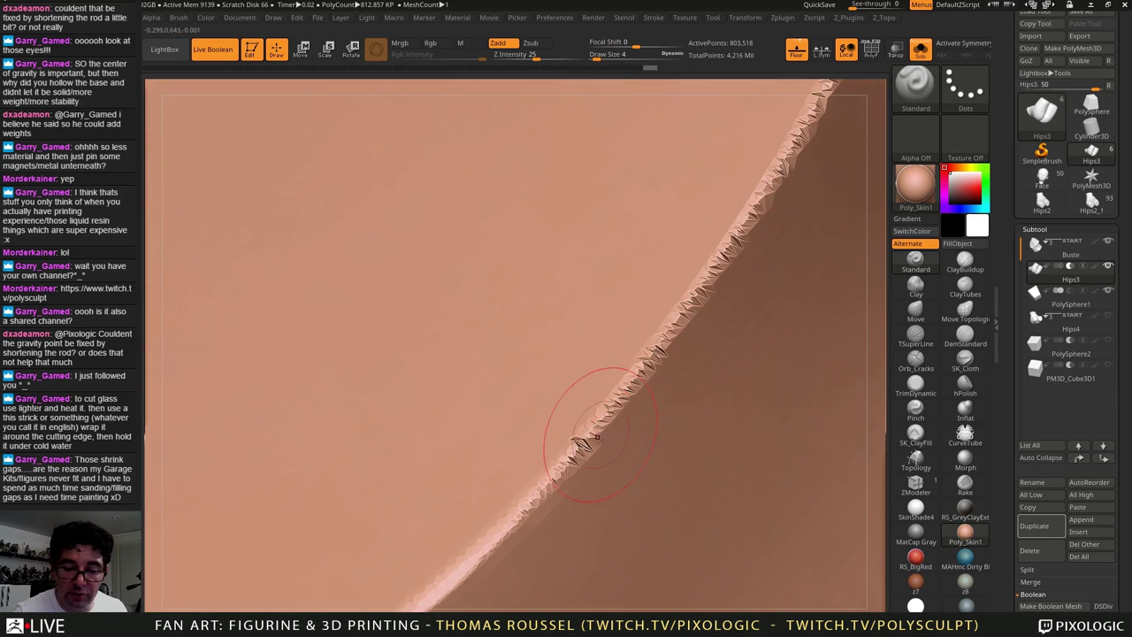
pyautogui.press('s')
pyautogui.moveTo(580, 451); pyautogui.dragTo(577, 450)
pyautogui.keyDown('ctrl'); pyautogui.moveTo(578, 450); pyautogui.dragTo(655, 522, button='right'); pyautogui.keyUp('ctrl')
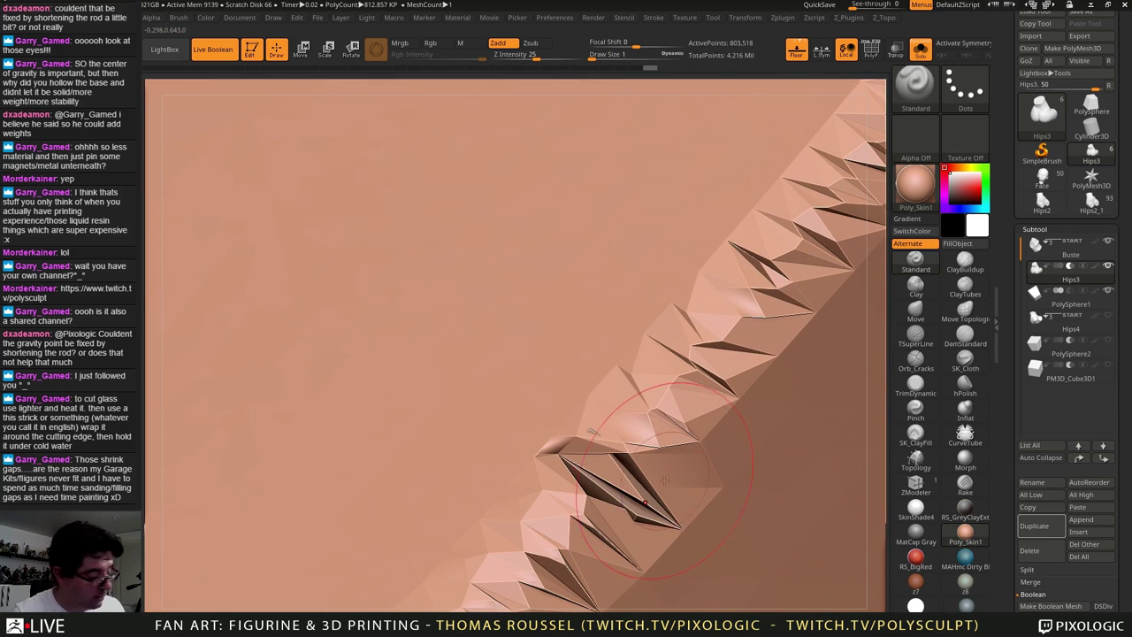
pyautogui.hotkey('shift', 'f')
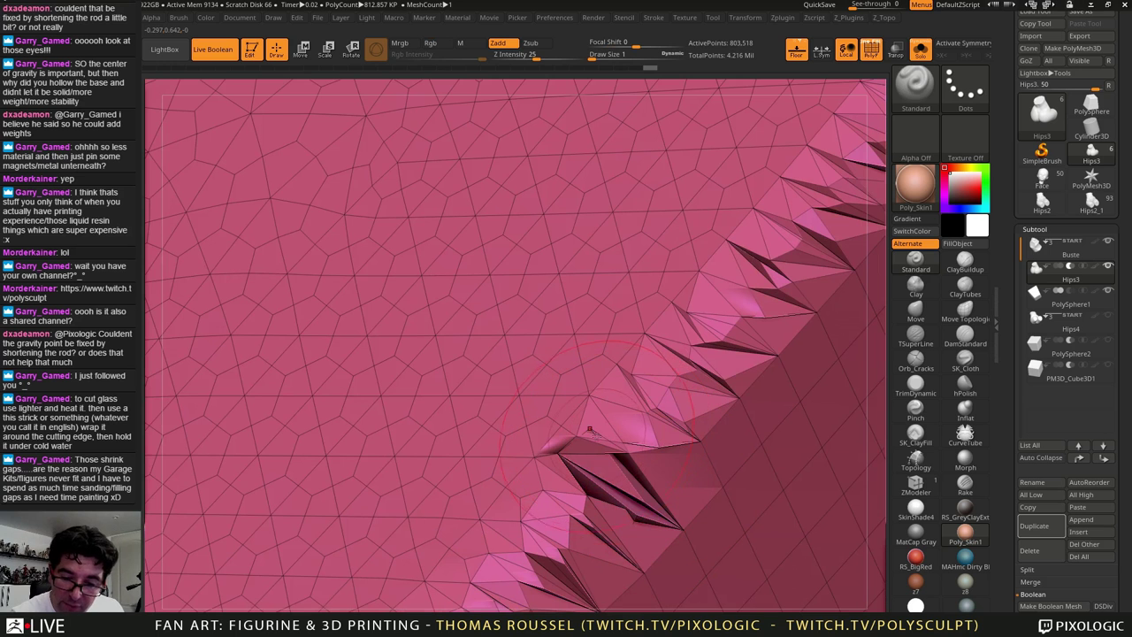
pyautogui.moveTo(591, 430)
pyautogui.keyDown('shift'); pyautogui.mouseDown()
pyautogui.moveTo(639, 501)
pyautogui.moveTo(612, 514)
pyautogui.moveTo(644, 522)
pyautogui.mouseUp(); pyautogui.keyUp('shift')
pyautogui.keyDown('ctrl'); pyautogui.moveTo(656, 522); pyautogui.dragTo(652, 478, button='right'); pyautogui.keyUp('ctrl')
pyautogui.moveTo(652, 479)
pyautogui.keyDown('shift'); pyautogui.mouseDown()
pyautogui.moveTo(586, 564)
pyautogui.moveTo(760, 352)
pyautogui.mouseUp(); pyautogui.keyUp('shift')
pyautogui.moveTo(662, 466)
pyautogui.keyDown('alt'); pyautogui.mouseDown(button='right')
pyautogui.moveTo(626, 494)
pyautogui.moveTo(637, 495)
pyautogui.moveTo(659, 415)
pyautogui.mouseUp(button='right'); pyautogui.keyUp('alt')
pyautogui.hotkey('shift', 'f')
pyautogui.moveTo(708, 330)
pyautogui.keyDown('shift'); pyautogui.mouseDown()
pyautogui.moveTo(566, 501)
pyautogui.moveTo(515, 518)
pyautogui.moveTo(552, 513)
pyautogui.mouseUp(); pyautogui.keyUp('shift')
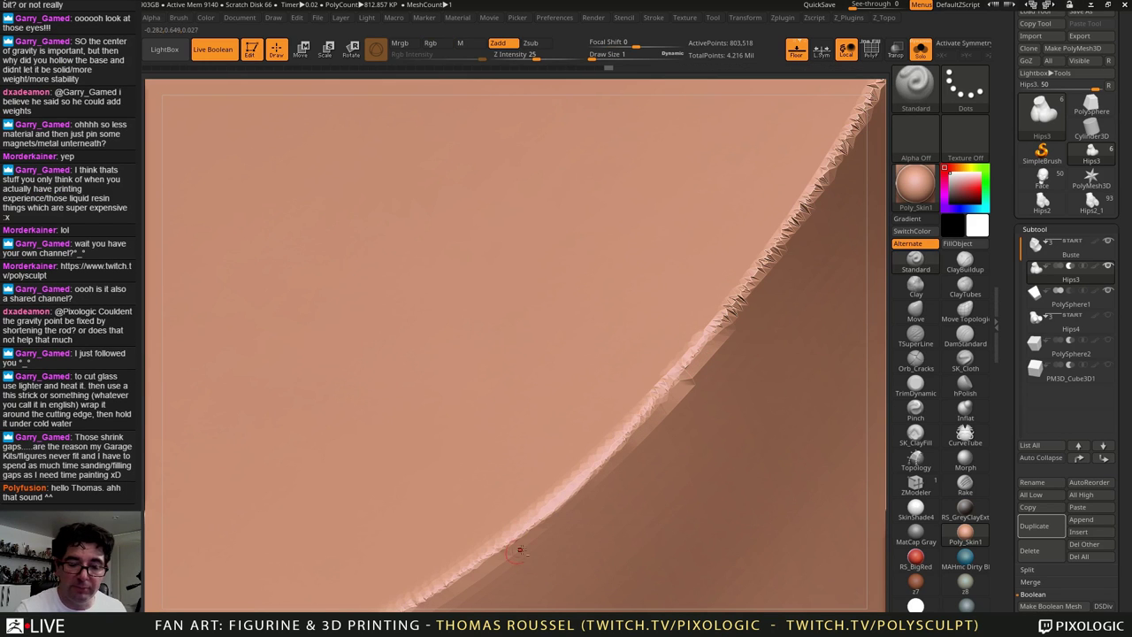
pyautogui.keyDown('alt'); pyautogui.moveTo(548, 537); pyautogui.dragTo(690, 400, button='right'); pyautogui.keyUp('alt')
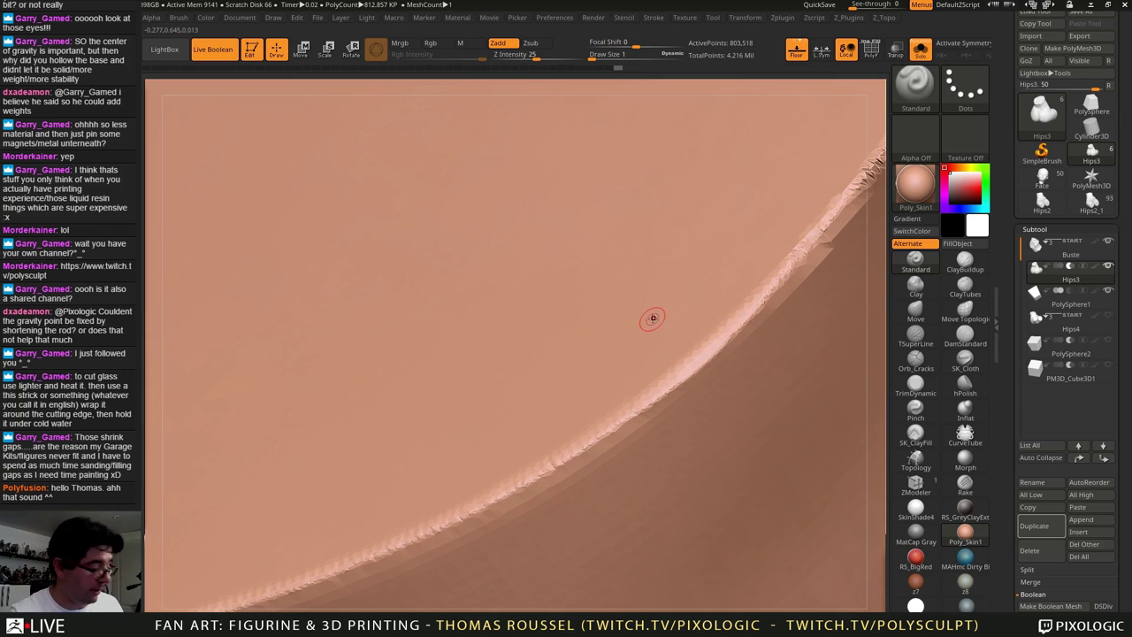
# Step: Set the draw size to 5 and smooth the jagged Hips3 cut edge along the diagonal stretch beyond the outer bend
pyautogui.press('s')
pyautogui.moveTo(657, 317); pyautogui.dragTo(667, 315)
pyautogui.moveTo(557, 434)
pyautogui.mouseDown(button='right')
pyautogui.moveTo(645, 328)
pyautogui.moveTo(551, 468)
pyautogui.mouseUp(button='right')
pyautogui.keyDown('shift'); pyautogui.moveTo(697, 271); pyautogui.dragTo(525, 541); pyautogui.keyUp('shift')
pyautogui.moveTo(685, 310); pyautogui.dragTo(622, 368, button='right')
pyautogui.moveTo(663, 212)
pyautogui.keyDown('shift'); pyautogui.mouseDown()
pyautogui.moveTo(577, 486)
pyautogui.moveTo(610, 428)
pyautogui.mouseUp(); pyautogui.keyUp('shift')
pyautogui.moveTo(610, 428); pyautogui.dragTo(515, 408, button='right')
pyautogui.moveTo(637, 423)
pyautogui.keyDown('shift'); pyautogui.mouseDown()
pyautogui.moveTo(630, 301)
pyautogui.moveTo(625, 424)
pyautogui.mouseUp(); pyautogui.keyUp('shift')
# Step: Smooth the remaining rough Hips3 cut edge along its long, gently curving side stretch
pyautogui.moveTo(531, 426)
pyautogui.mouseDown(button='right')
pyautogui.moveTo(631, 432)
pyautogui.moveTo(523, 423)
pyautogui.mouseUp(button='right')
pyautogui.moveTo(566, 513)
pyautogui.keyDown('shift'); pyautogui.mouseDown()
pyautogui.moveTo(661, 215)
pyautogui.moveTo(562, 518)
pyautogui.moveTo(619, 394)
pyautogui.moveTo(583, 464)
pyautogui.mouseUp(); pyautogui.keyUp('shift')
pyautogui.keyDown('alt'); pyautogui.moveTo(655, 204); pyautogui.dragTo(597, 512, button='right'); pyautogui.keyUp('alt')
pyautogui.keyDown('shift'); pyautogui.moveTo(615, 172); pyautogui.dragTo(636, 452); pyautogui.keyUp('shift')
pyautogui.keyDown('alt'); pyautogui.moveTo(610, 115); pyautogui.dragTo(694, 385, button='right'); pyautogui.keyUp('alt')
pyautogui.moveTo(694, 386); pyautogui.dragTo(630, 375, button='right')
pyautogui.moveTo(612, 188)
pyautogui.keyDown('shift'); pyautogui.mouseDown()
pyautogui.moveTo(607, 291)
pyautogui.moveTo(624, 389)
pyautogui.mouseUp(); pyautogui.keyUp('shift')
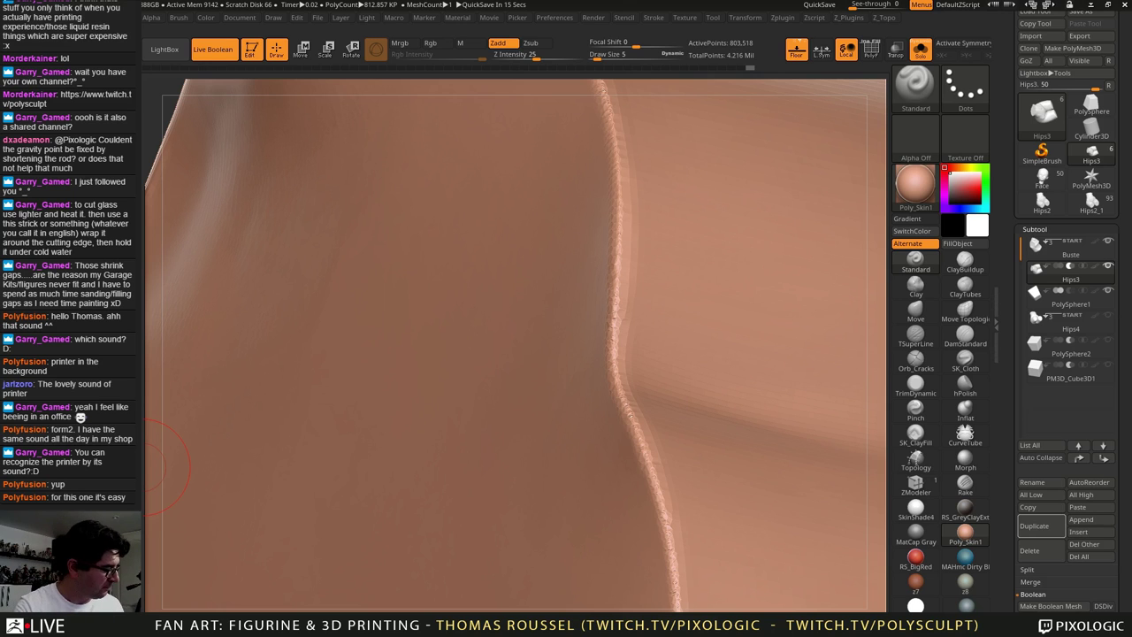
# Step: Show all visible subtools together and examine the bust's underside and connector block from several angles
pyautogui.moveTo(533, 366); pyautogui.dragTo(508, 311, button='right')
pyautogui.keyDown('alt'); pyautogui.moveTo(453, 481); pyautogui.dragTo(430, 424, button='right'); pyautogui.keyUp('alt')
pyautogui.moveTo(557, 306); pyautogui.dragTo(842, 229, button='right')
pyautogui.moveTo(746, 164)
pyautogui.mouseDown(button='right')
pyautogui.moveTo(773, 187)
pyautogui.moveTo(613, 155)
pyautogui.mouseUp(button='right')
pyautogui.click(926, 55)
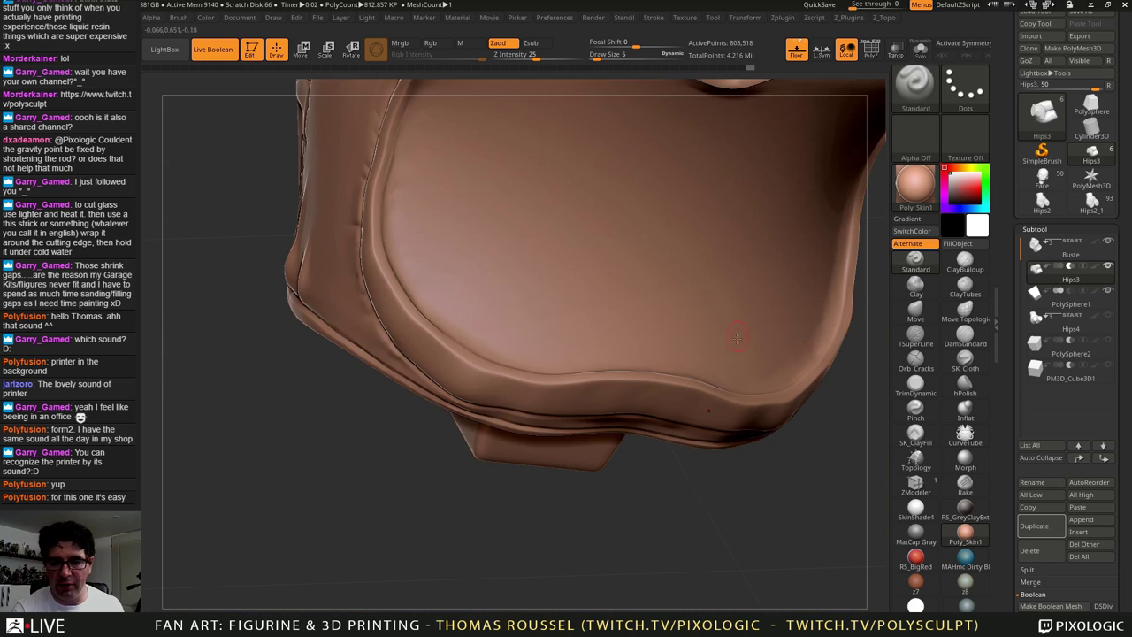
pyautogui.moveTo(661, 574); pyautogui.dragTo(765, 338, button='right')
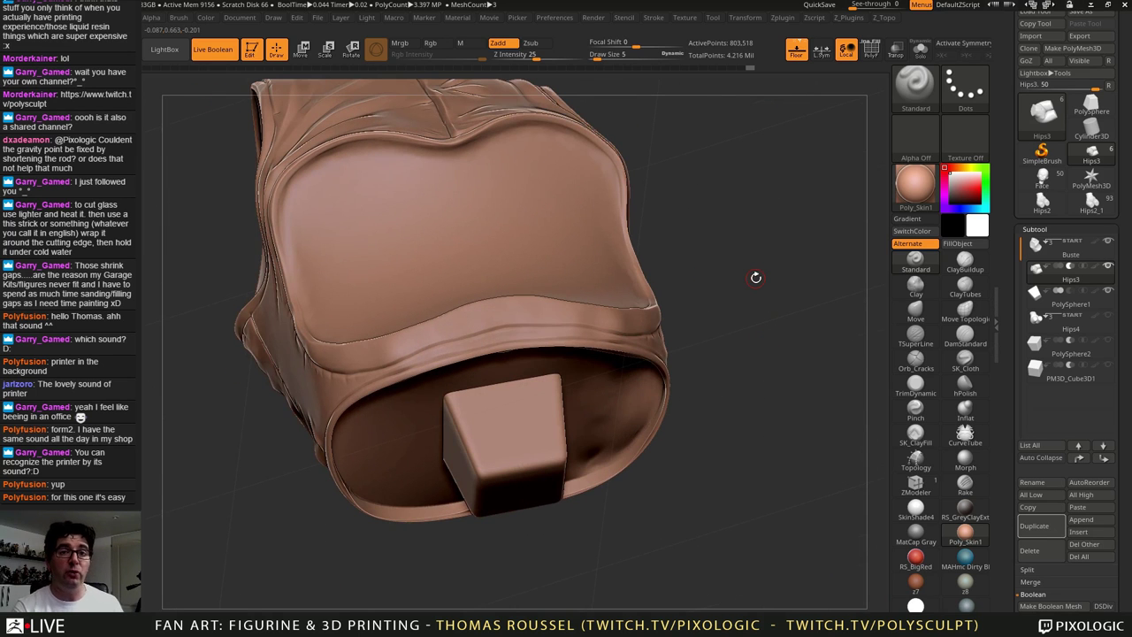
pyautogui.moveTo(756, 277); pyautogui.dragTo(831, 258, button='right')
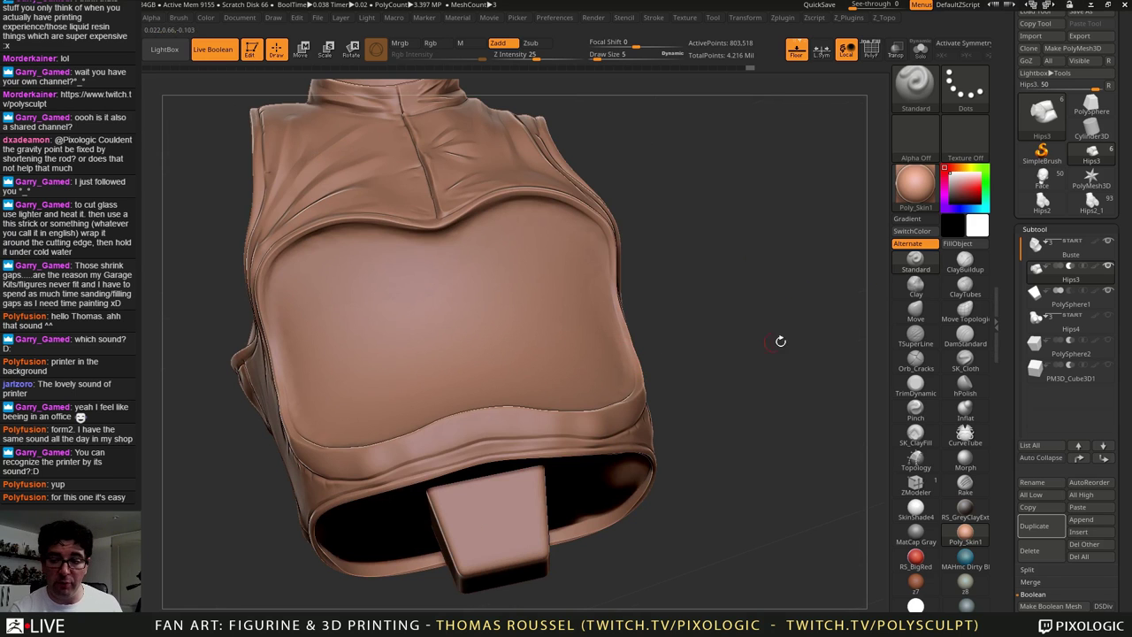
# Step: Duplicate the Buste subtool
pyautogui.moveTo(1038, 254)
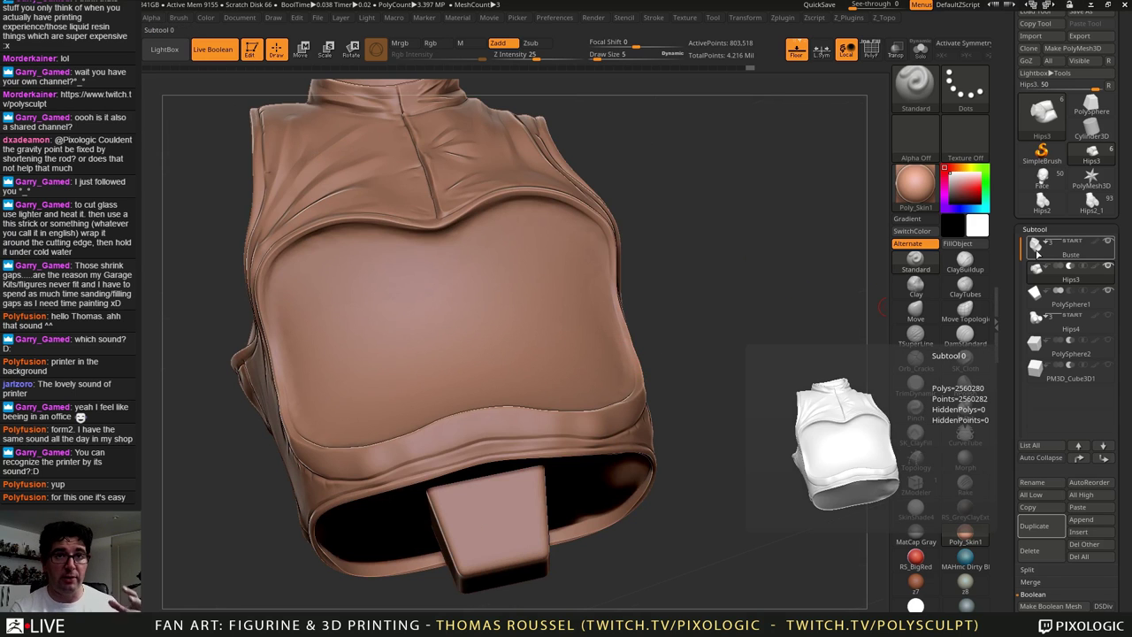
pyautogui.click(1038, 254)
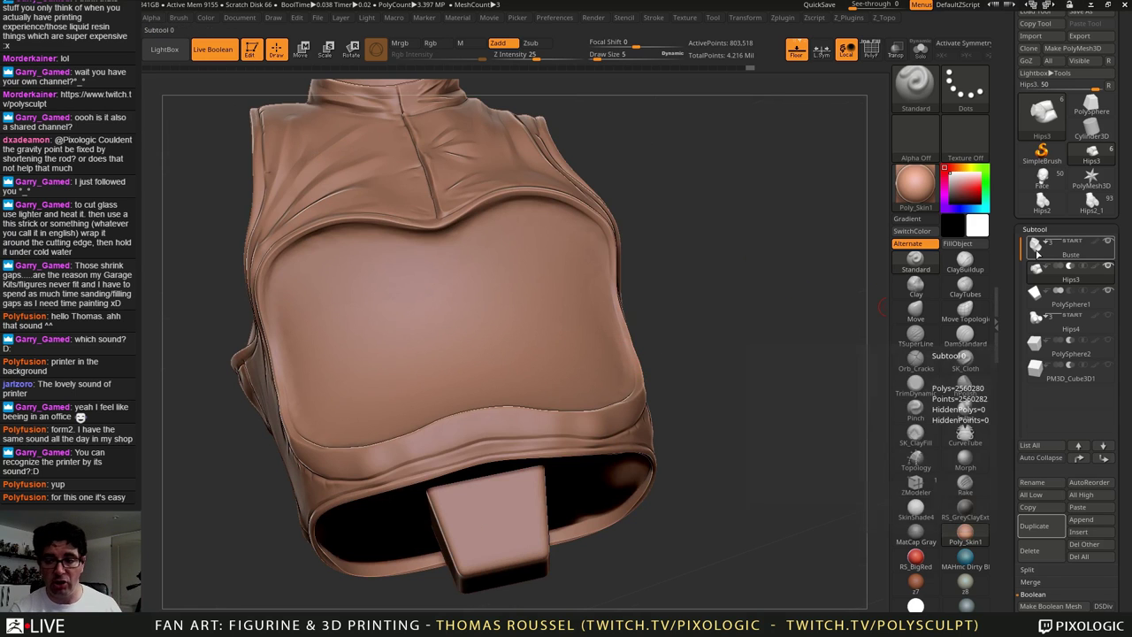
pyautogui.click(1041, 531)
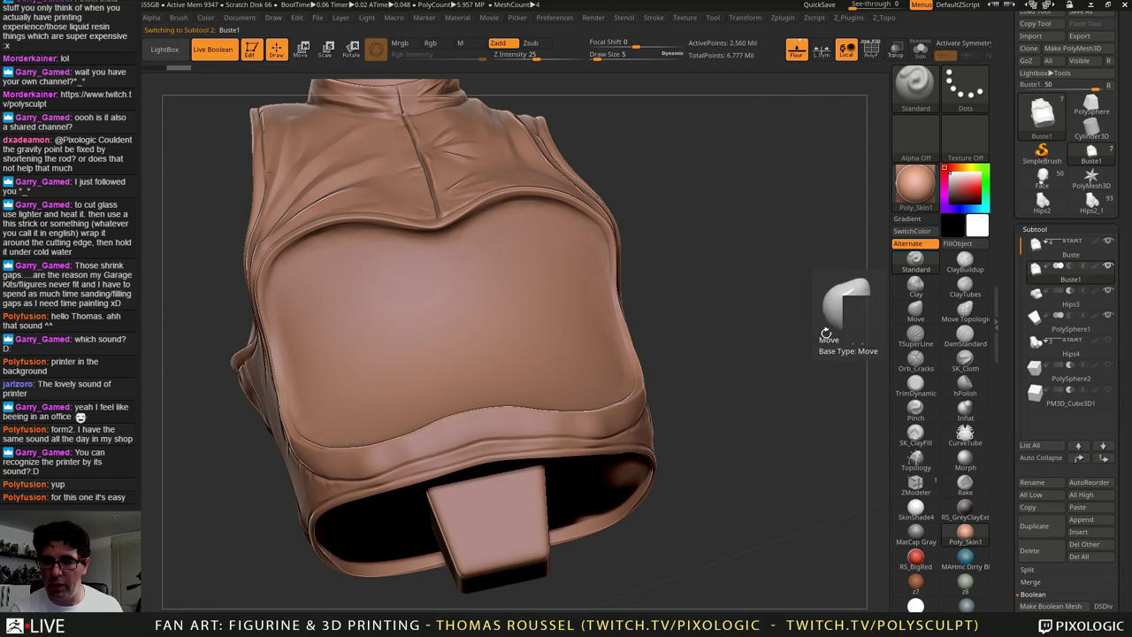
pyautogui.moveTo(718, 374); pyautogui.dragTo(721, 374)
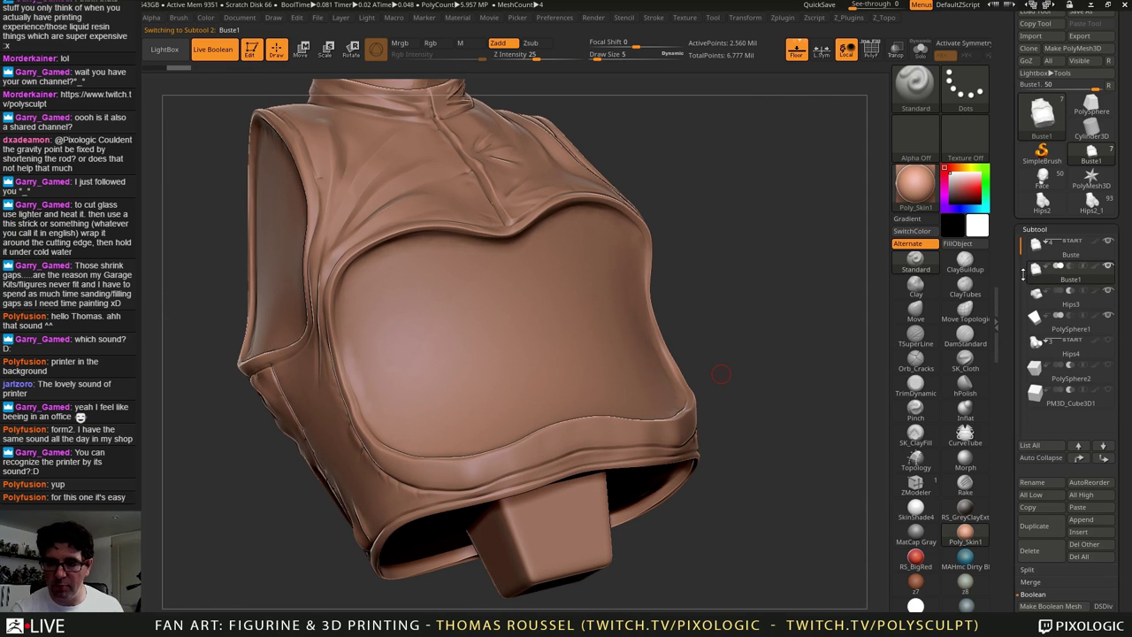
# Step: Apply an Inflate deformation of -15 to the Buste1 duplicate
pyautogui.scroll(-3, 1126, 514)
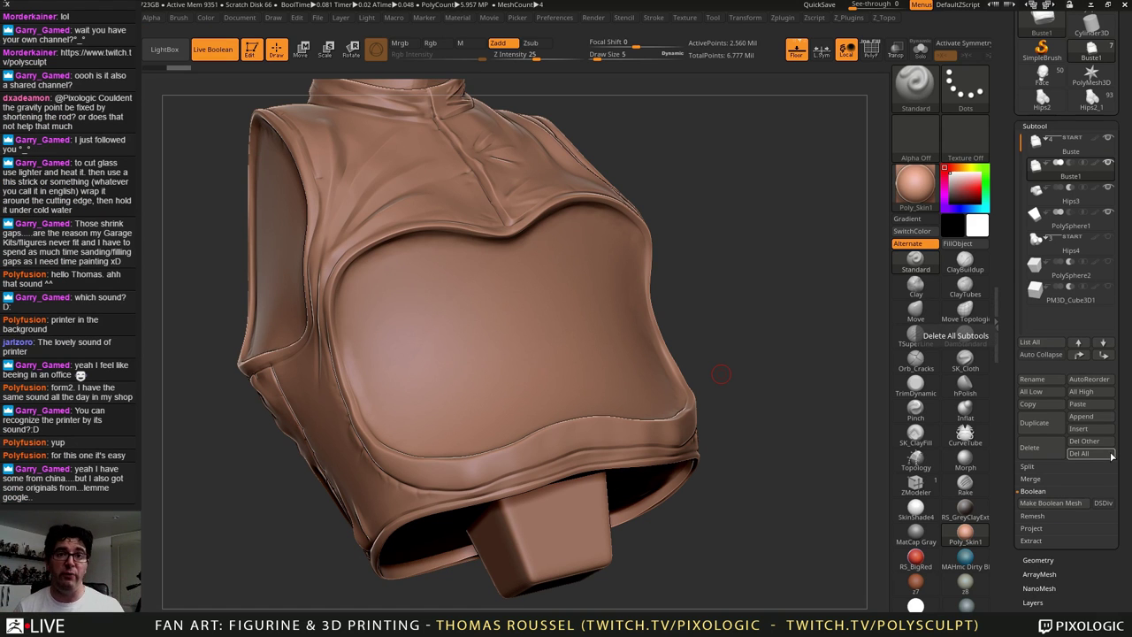
pyautogui.scroll(-5, 1064, 384)
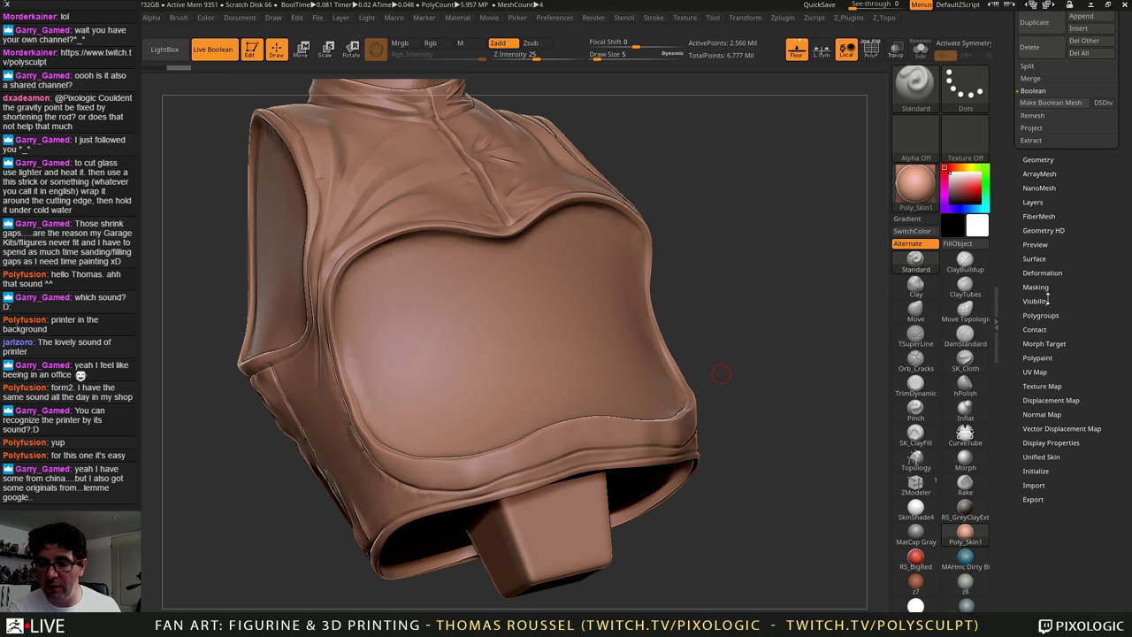
pyautogui.click(1041, 272)
pyautogui.scroll(-3, 1064, 398)
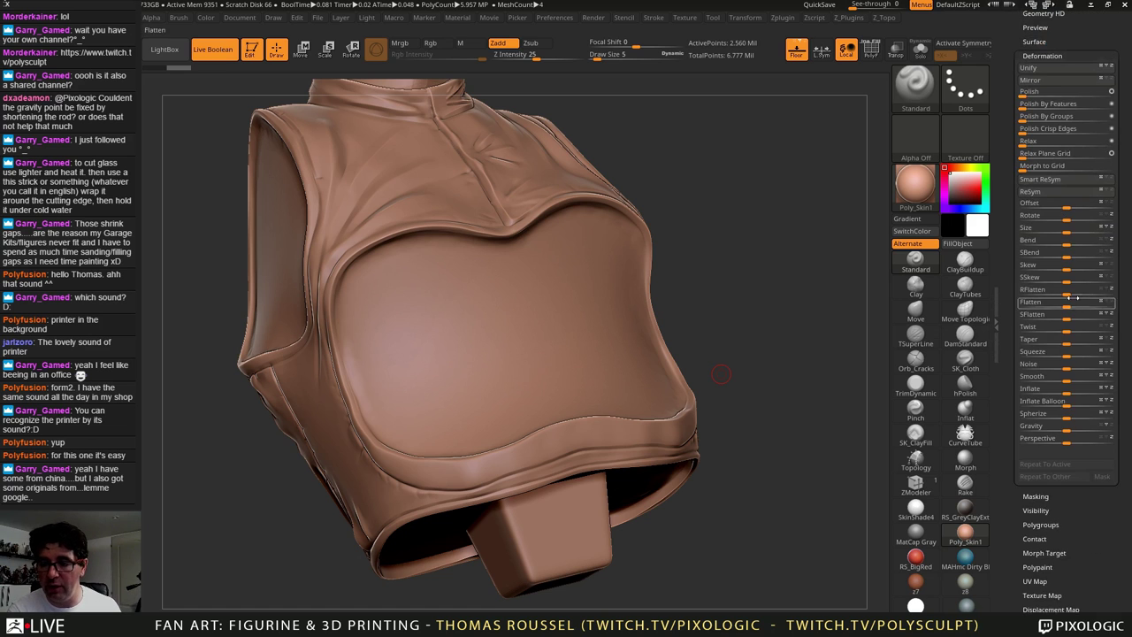
pyautogui.click(1064, 392)
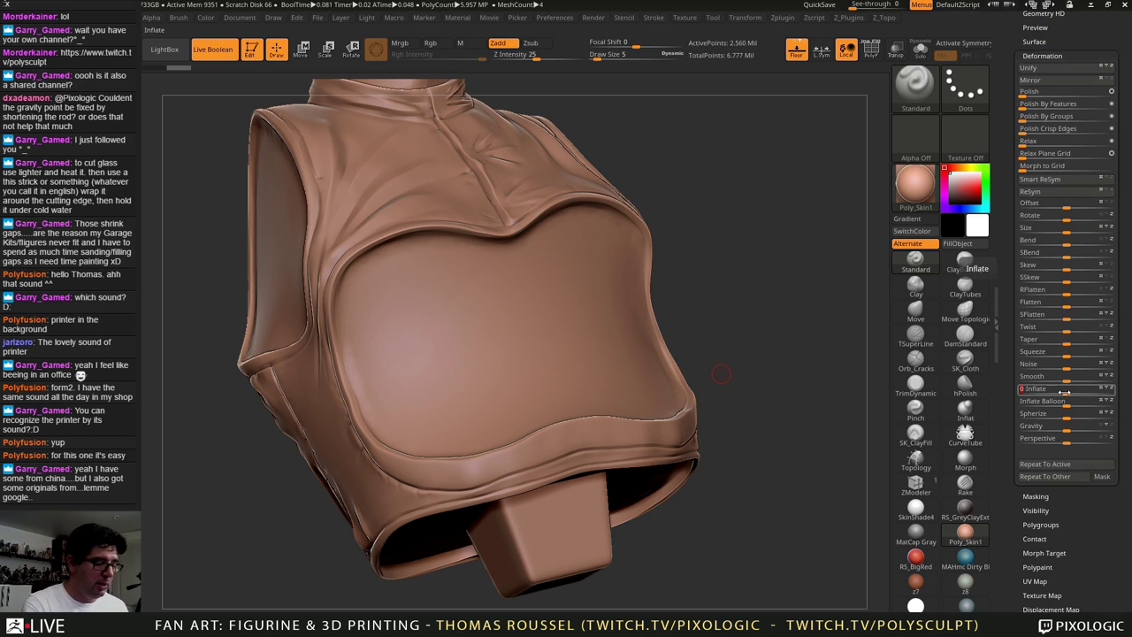
pyautogui.write('-15')
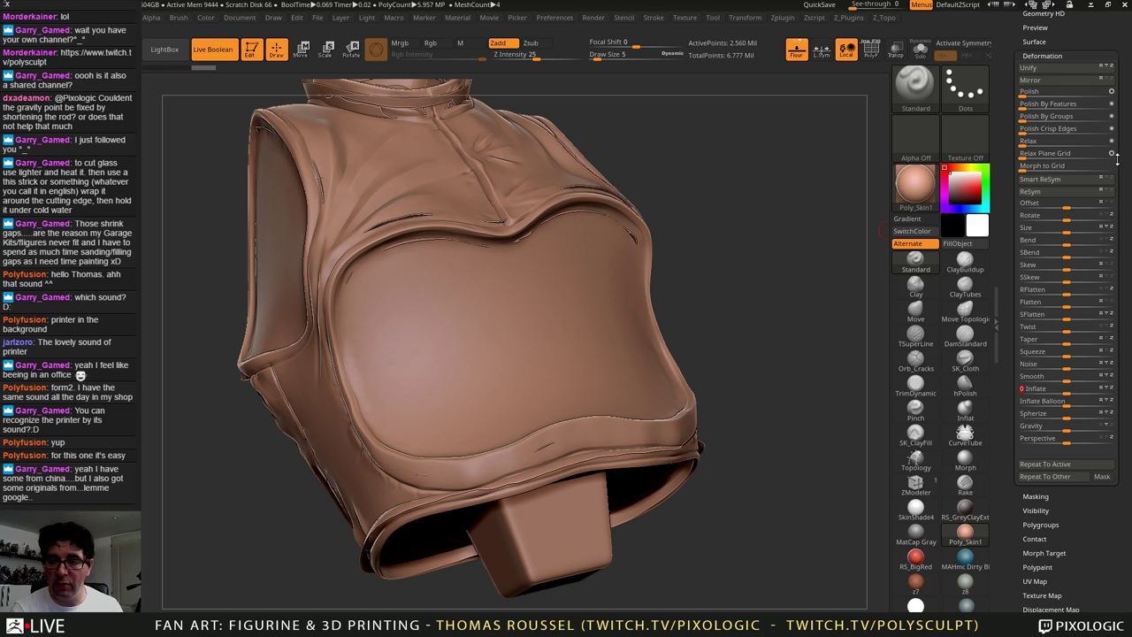
# Step: Isolate Buste1 and examine the shrunken surface and overlapping edges from the front
pyautogui.moveTo(1118, 163); pyautogui.dragTo(1106, 276)
pyautogui.click(1034, 252)
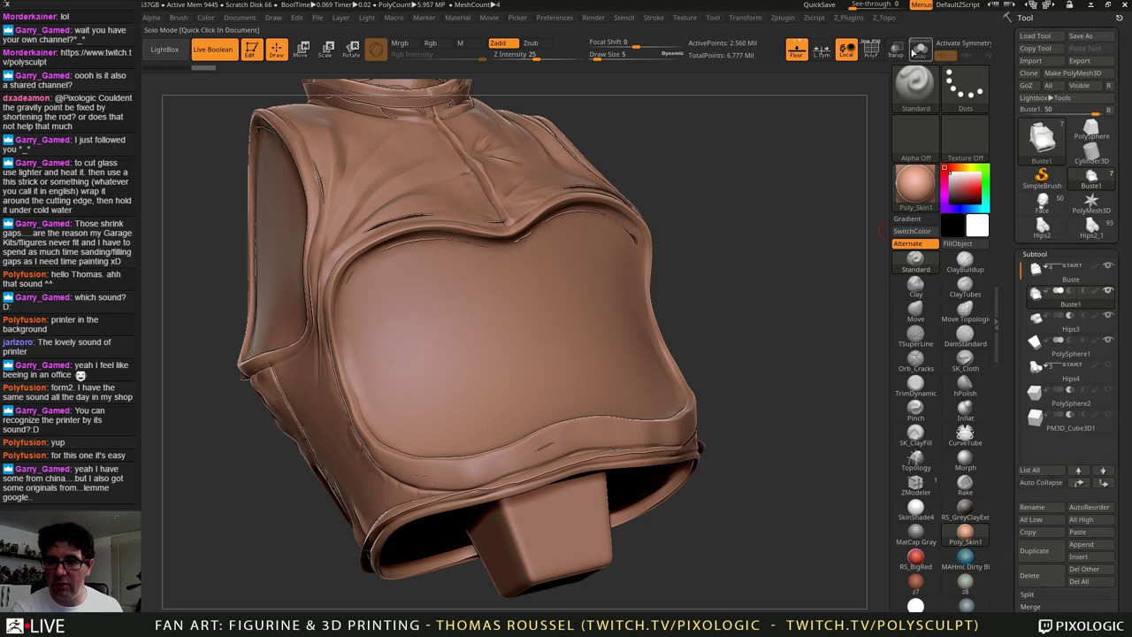
pyautogui.click(920, 48)
pyautogui.moveTo(744, 277); pyautogui.dragTo(794, 283)
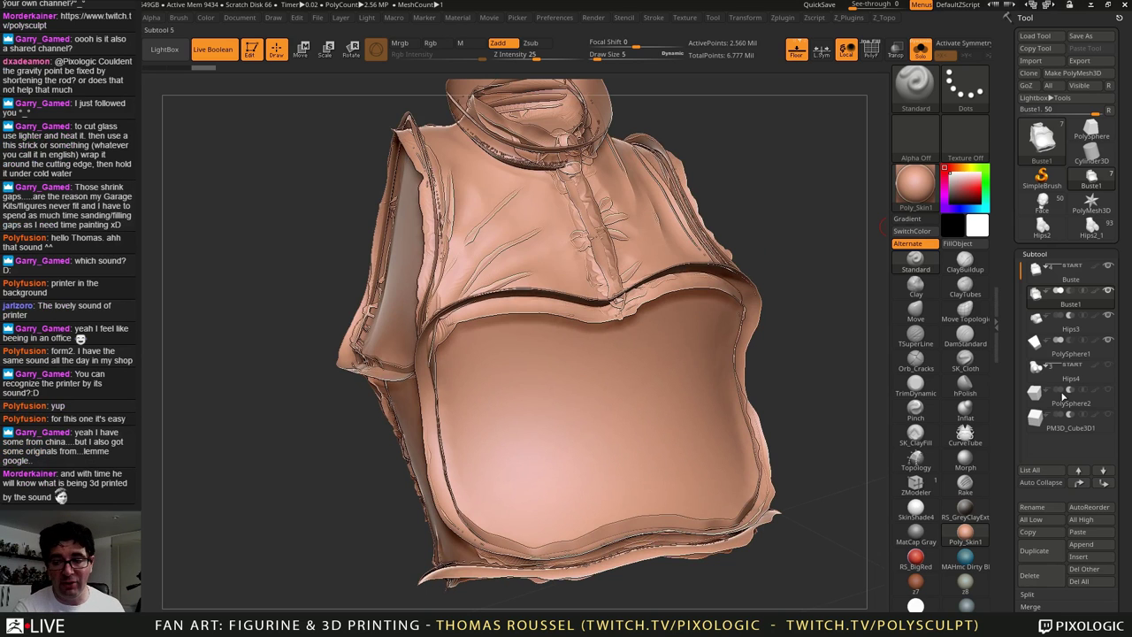
# Step: Undo the inflation of Buste1 and delete its lower subdivision levels
pyautogui.scroll(-5, 1094, 439)
pyautogui.moveTo(1094, 440); pyautogui.dragTo(1093, 425)
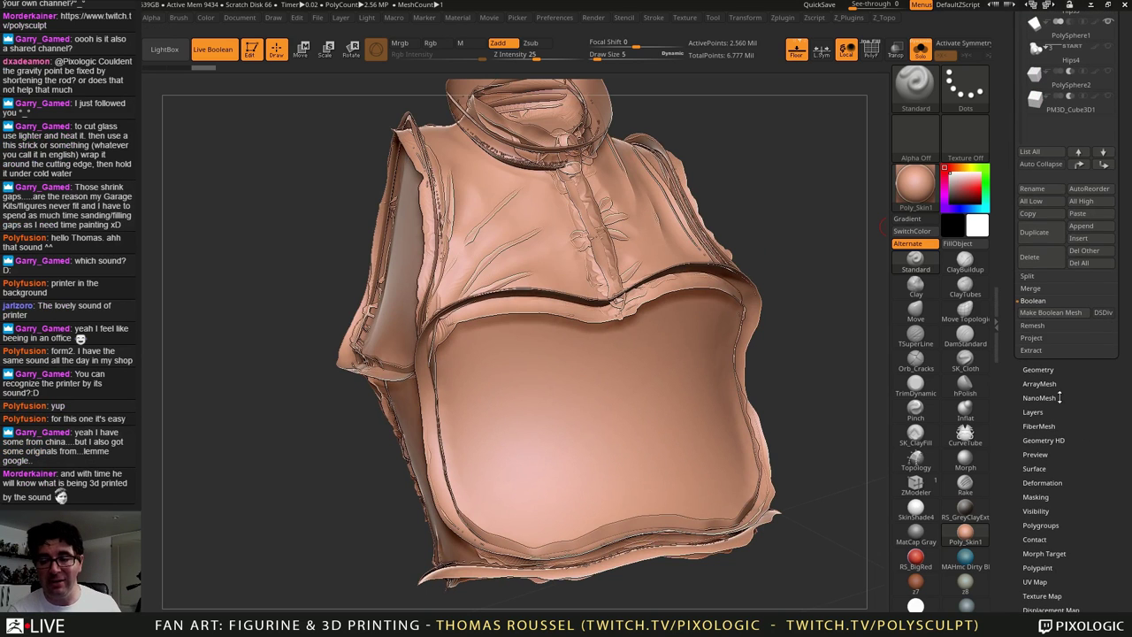
pyautogui.click(1046, 373)
pyautogui.scroll(3, 1098, 347)
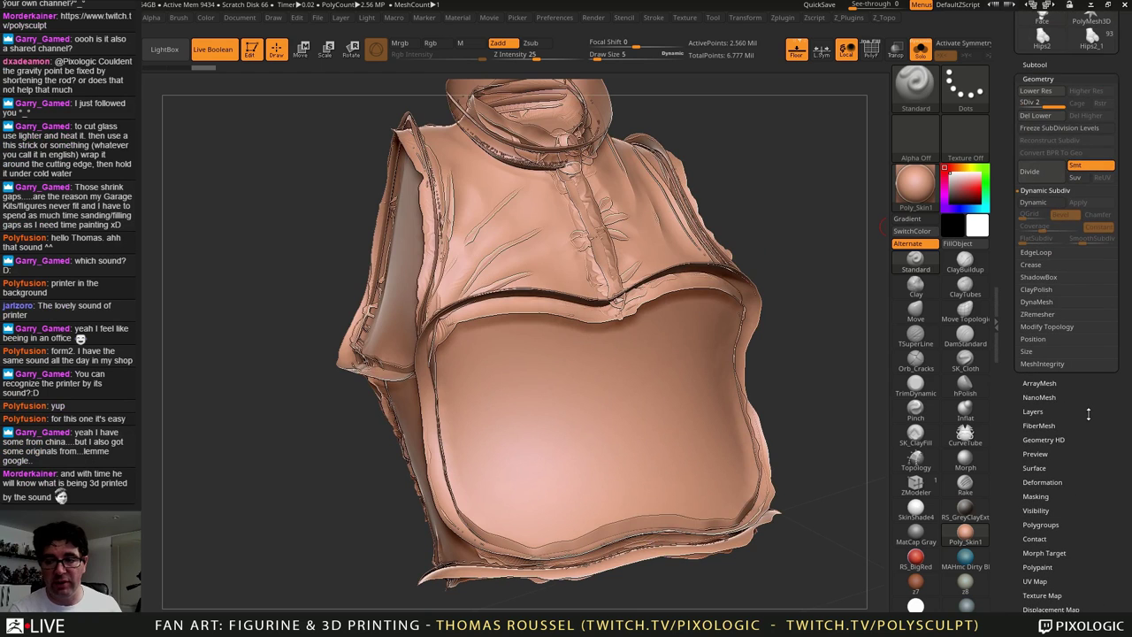
pyautogui.press('d')
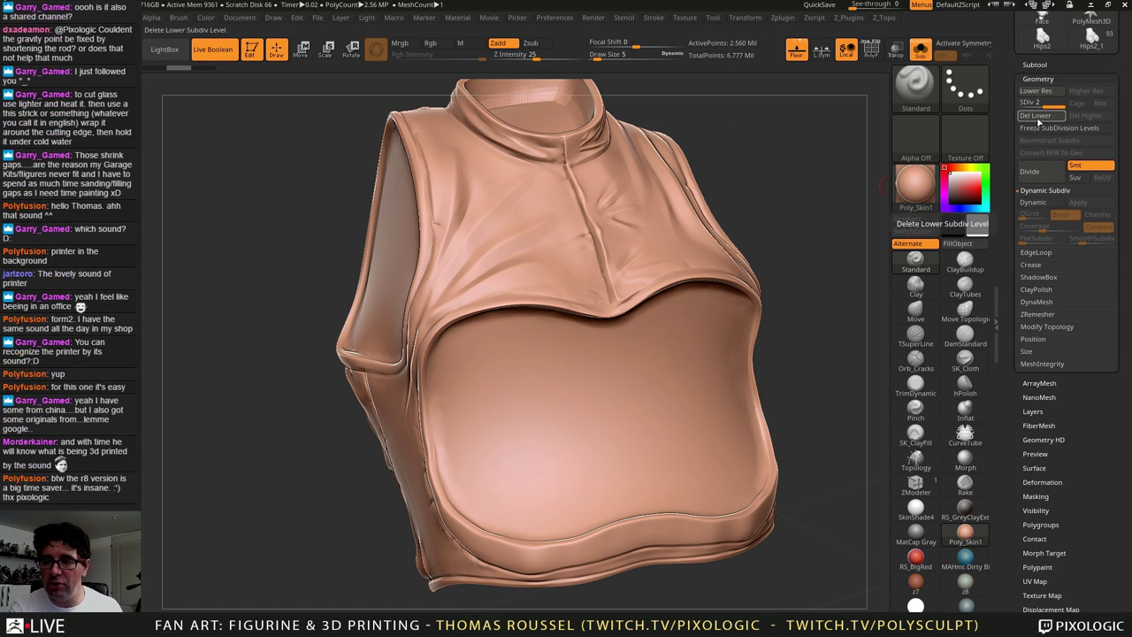
pyautogui.click(1027, 122)
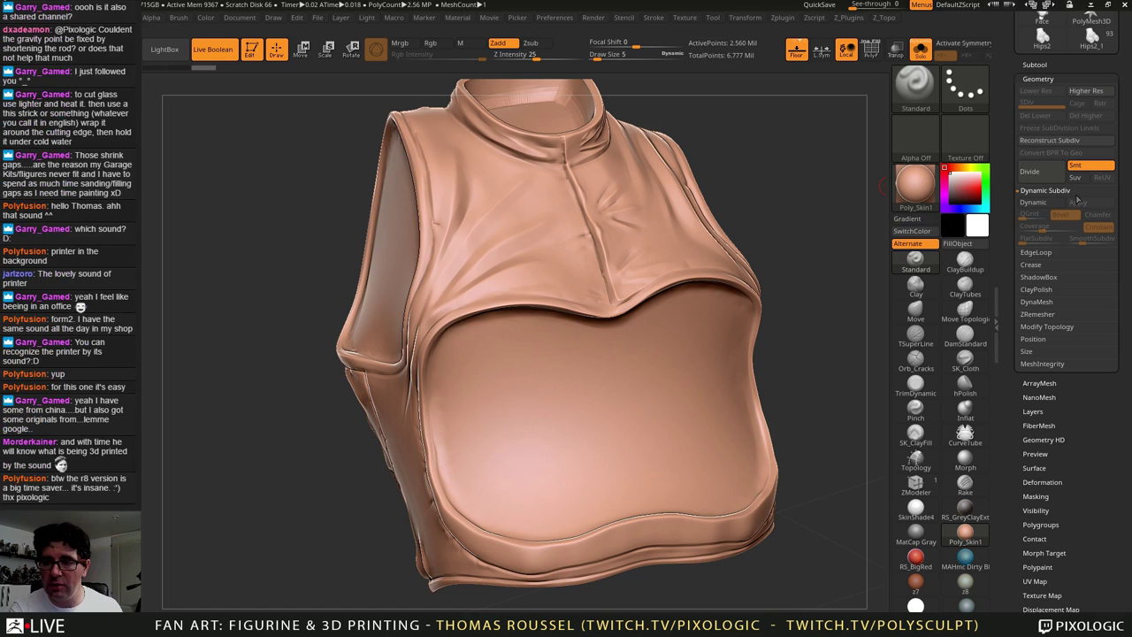
# Step: Remesh Buste1 with DynaMesh at resolution 664, with Project turned off
pyautogui.click(1042, 303)
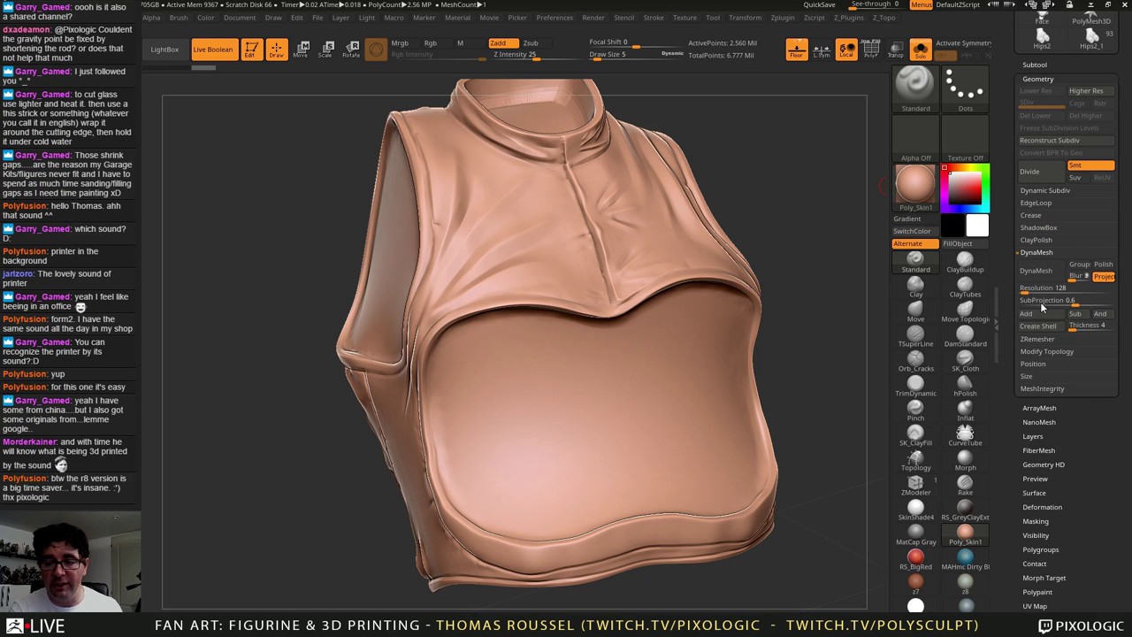
pyautogui.moveTo(1040, 293); pyautogui.dragTo(1042, 293)
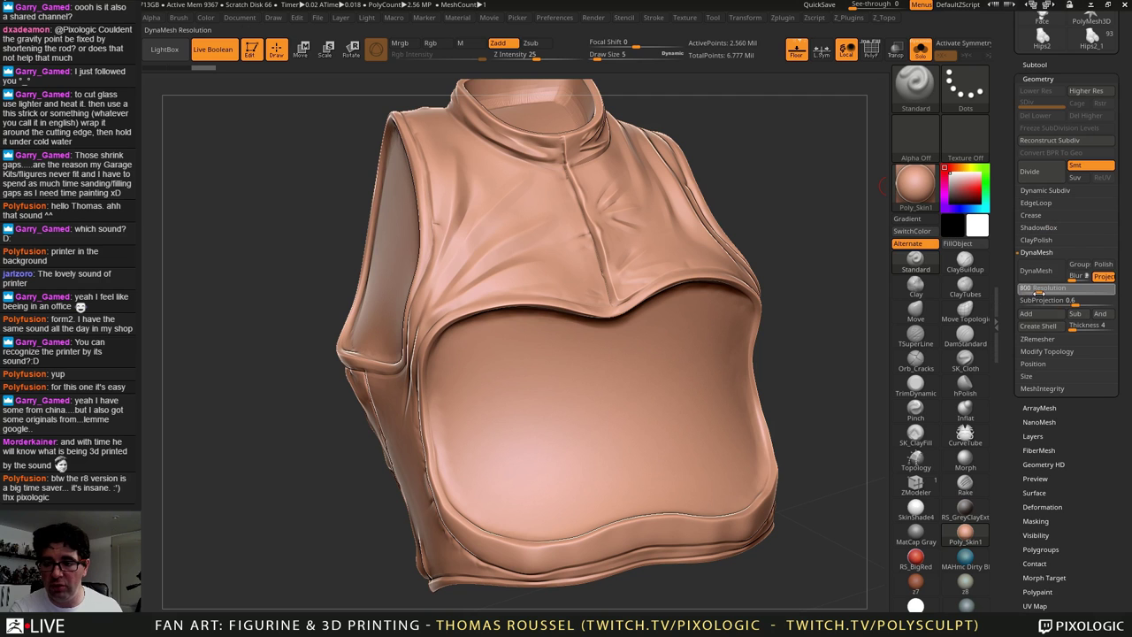
pyautogui.click(1035, 270)
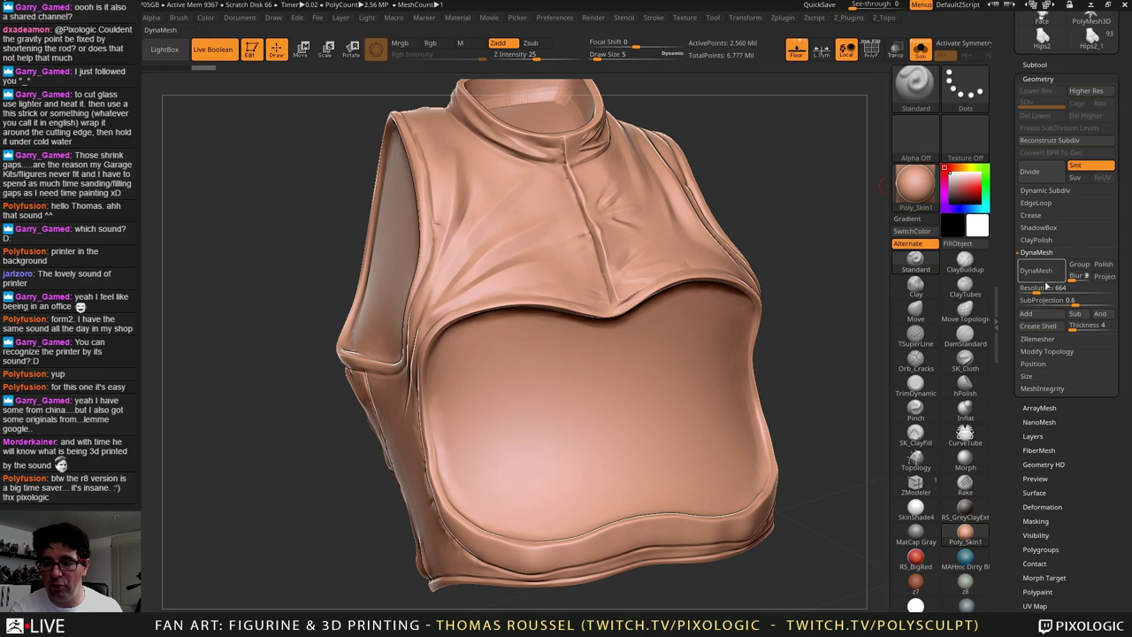
pyautogui.moveTo(838, 374); pyautogui.dragTo(797, 248)
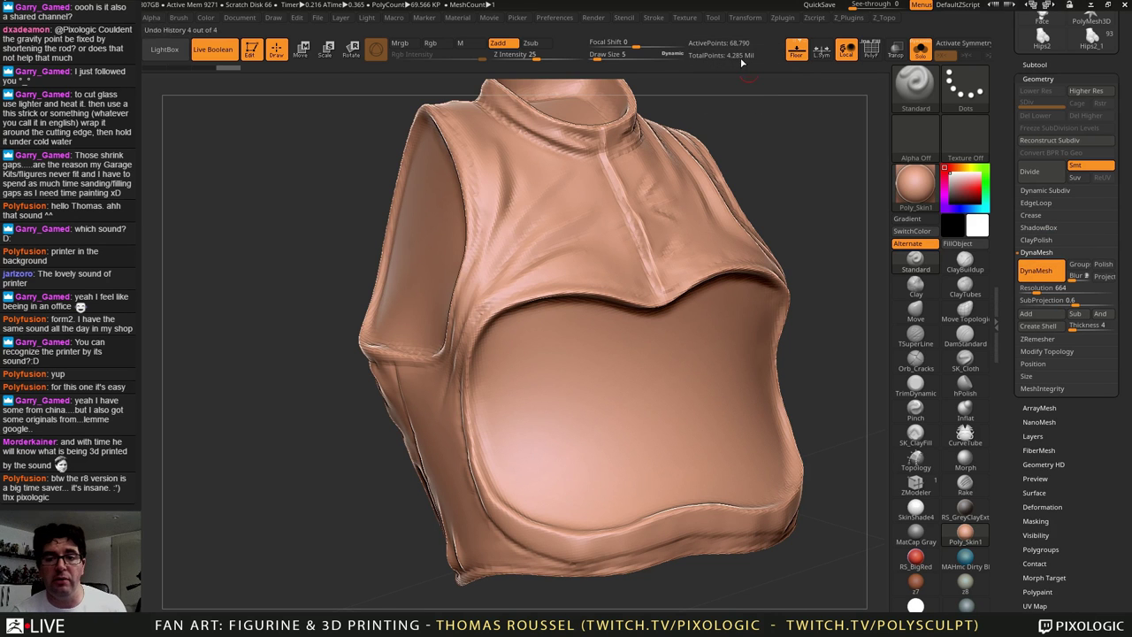
pyautogui.moveTo(801, 191); pyautogui.dragTo(793, 199)
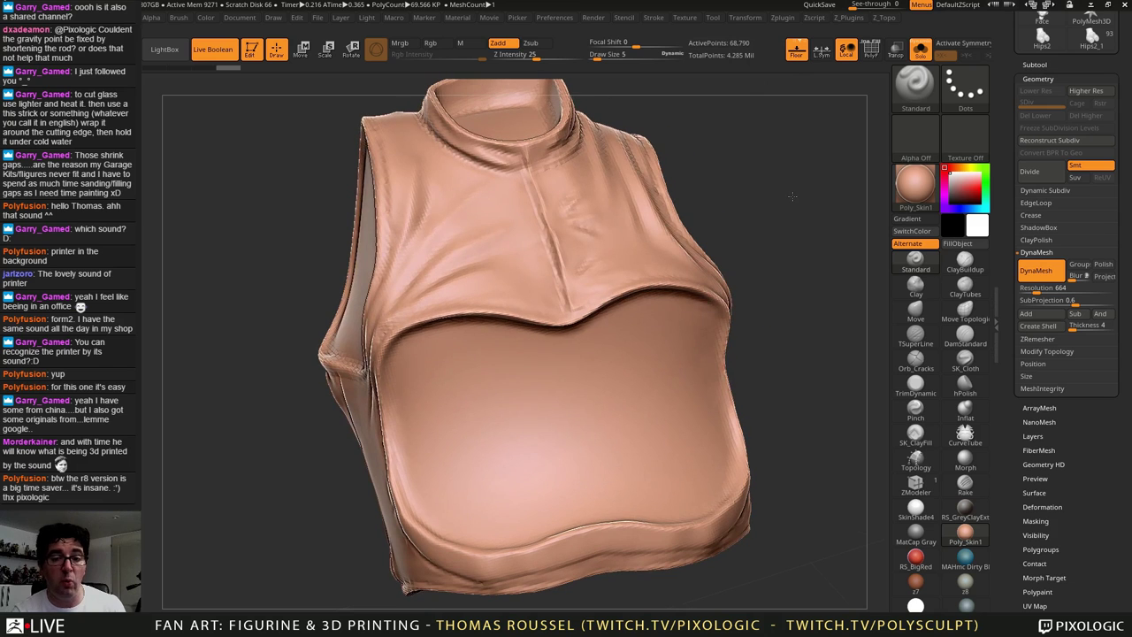
# Step: Shrink the remeshed Buste1 with a negative Inflate deformation and smooth the overlapping seam above the chest panel
pyautogui.scroll(-4, 1087, 429)
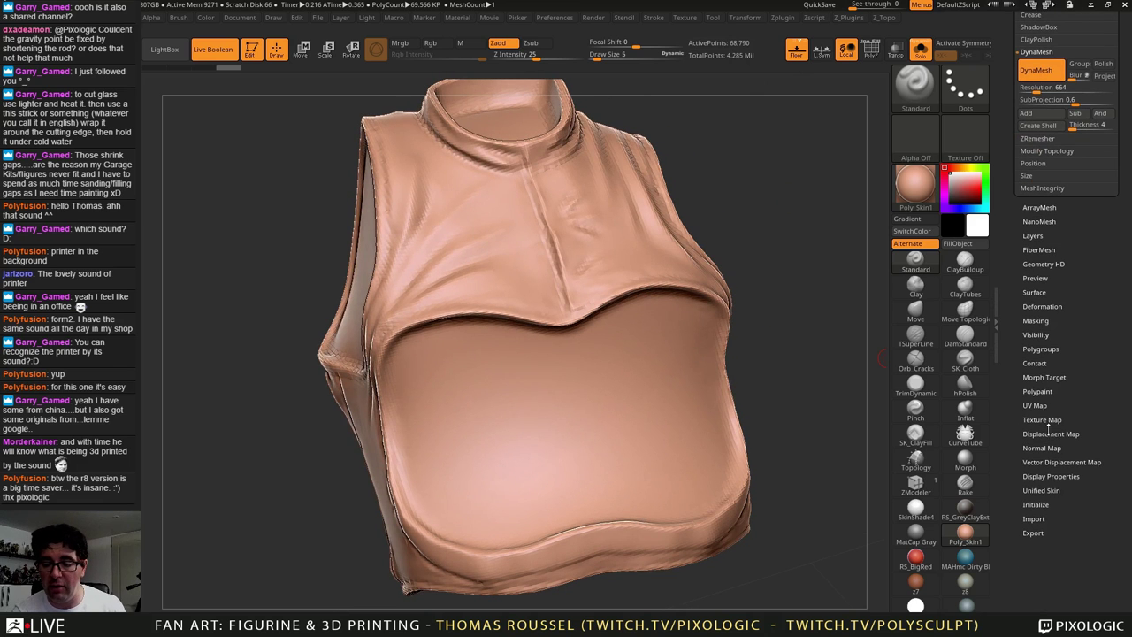
pyautogui.click(1045, 305)
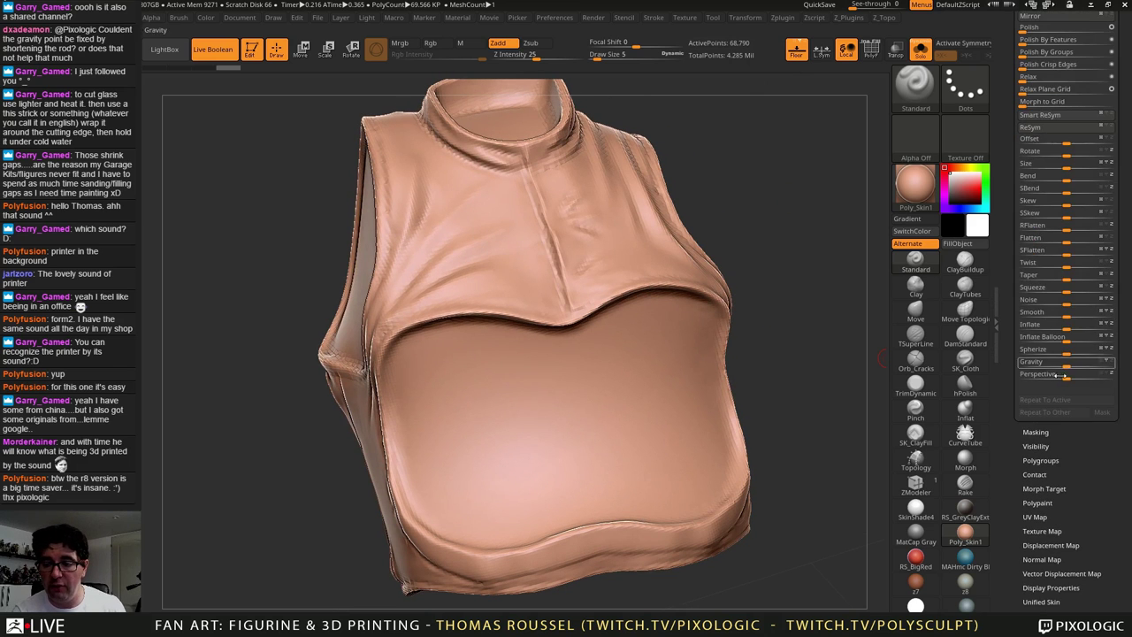
pyautogui.click(1068, 328)
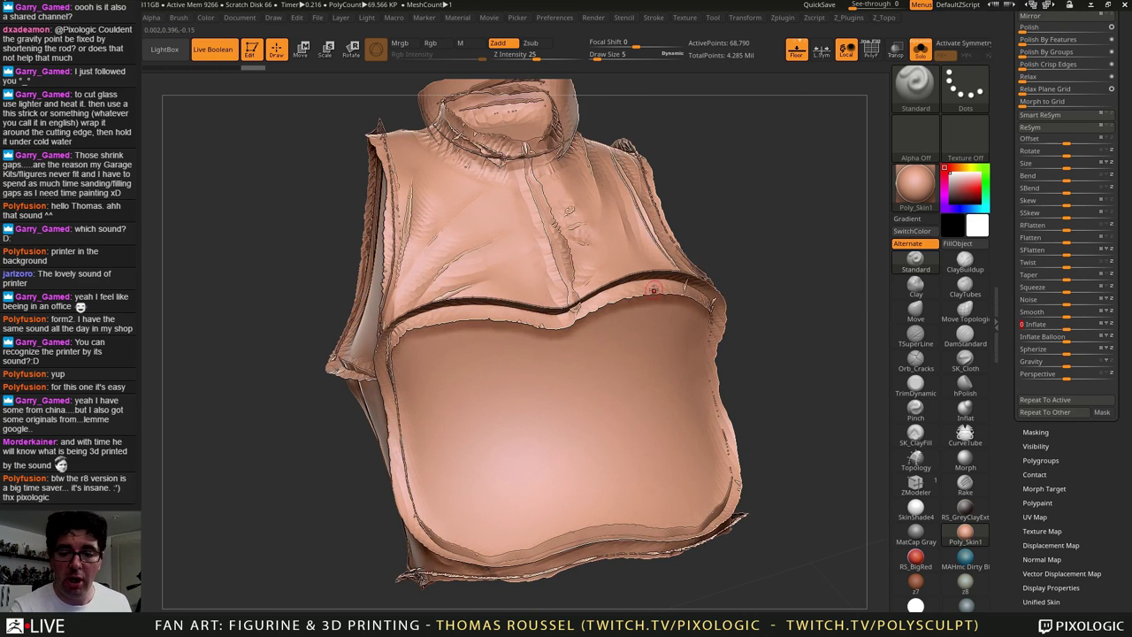
pyautogui.press('shift')
pyautogui.keyDown('shift'); pyautogui.moveTo(650, 281); pyautogui.dragTo(389, 320); pyautogui.keyUp('shift')
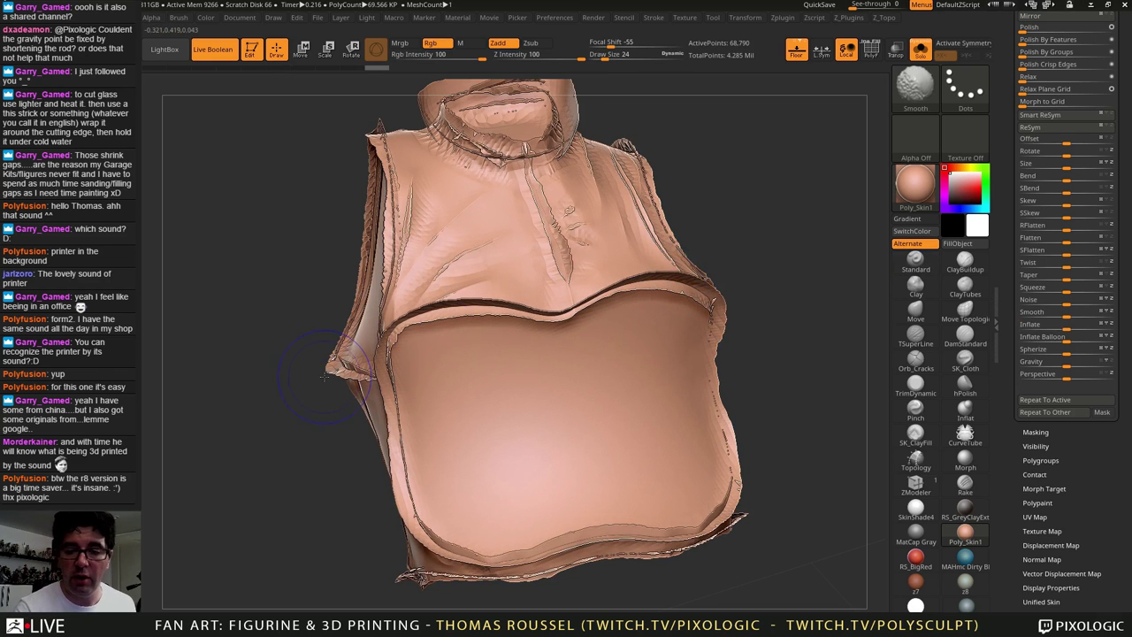
# Step: Apply the Polish deformation to the whole Buste1 mesh
pyautogui.click(1031, 27)
pyautogui.click(1030, 28)
pyautogui.click(1030, 28)
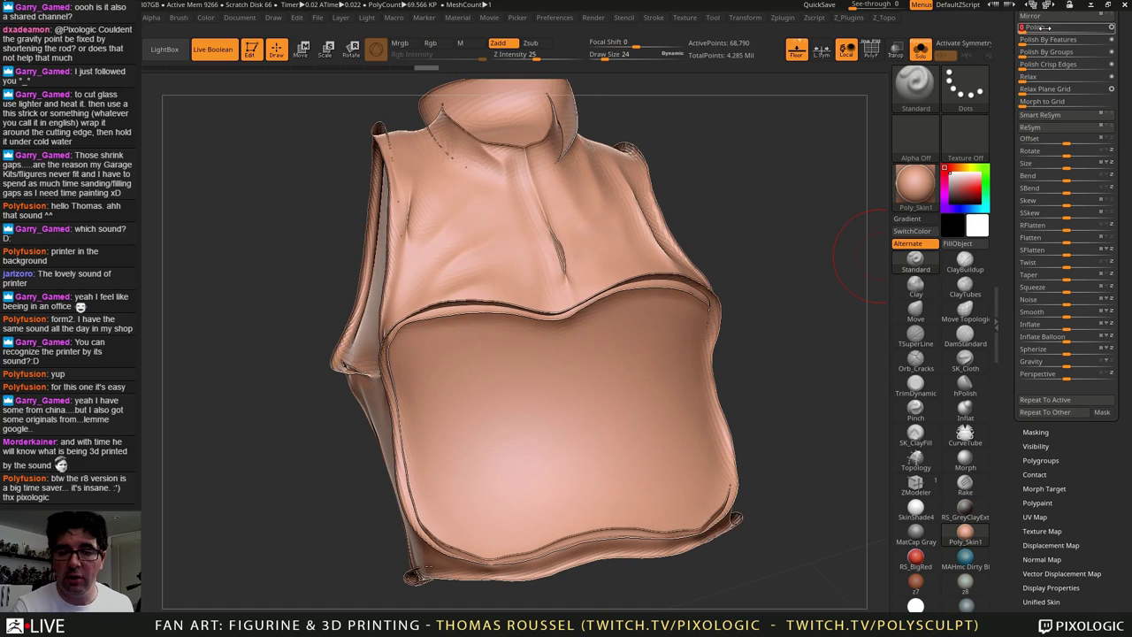
# Step: Smooth the front of Buste1 along the chest panel's upper seam, the central neck crease and the panel's side and lower edges
pyautogui.moveTo(679, 280)
pyautogui.keyDown('shift'); pyautogui.mouseDown()
pyautogui.moveTo(585, 308)
pyautogui.moveTo(408, 311)
pyautogui.moveTo(385, 340)
pyautogui.moveTo(442, 311)
pyautogui.moveTo(518, 311)
pyautogui.mouseUp(); pyautogui.keyUp('shift')
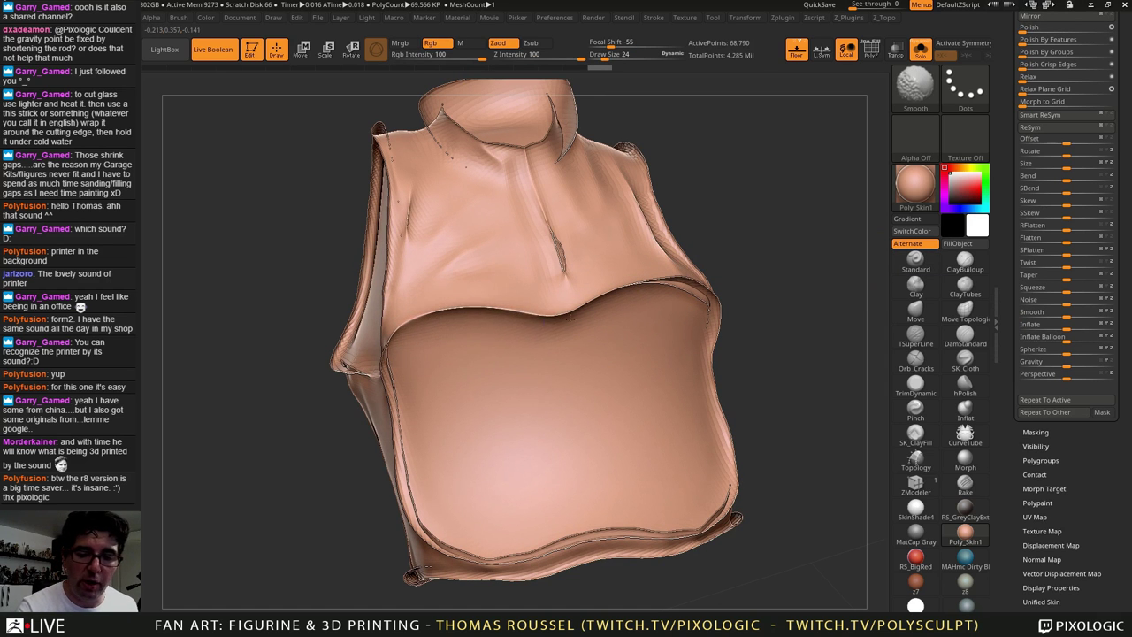
pyautogui.keyDown('shift'); pyautogui.moveTo(568, 270); pyautogui.dragTo(524, 152); pyautogui.keyUp('shift')
pyautogui.moveTo(395, 172)
pyautogui.keyDown('shift'); pyautogui.mouseDown()
pyautogui.moveTo(407, 205)
pyautogui.moveTo(387, 380)
pyautogui.moveTo(405, 499)
pyautogui.moveTo(506, 559)
pyautogui.moveTo(712, 528)
pyautogui.mouseUp(); pyautogui.keyUp('shift')
pyautogui.keyDown('shift'); pyautogui.moveTo(629, 534); pyautogui.dragTo(530, 557); pyautogui.keyUp('shift')
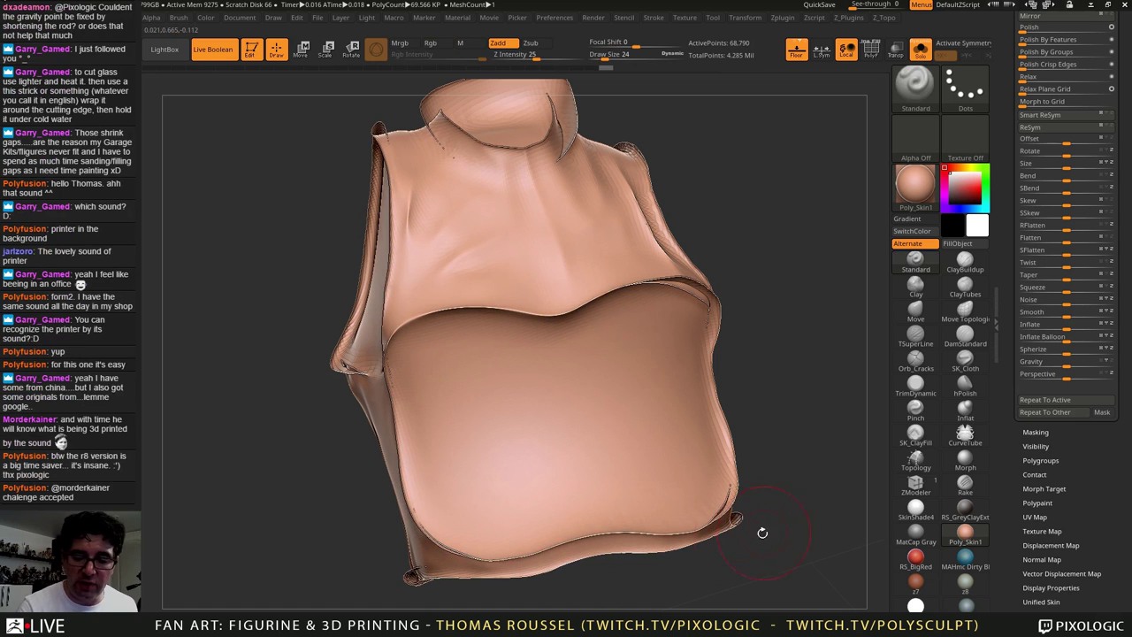
# Step: Smooth away the raised rims around both arm openings on Buste1
pyautogui.moveTo(752, 495)
pyautogui.mouseDown()
pyautogui.moveTo(749, 508)
pyautogui.moveTo(756, 389)
pyautogui.moveTo(743, 350)
pyautogui.moveTo(738, 489)
pyautogui.moveTo(753, 447)
pyautogui.moveTo(711, 320)
pyautogui.moveTo(659, 293)
pyautogui.moveTo(696, 299)
pyautogui.mouseUp()
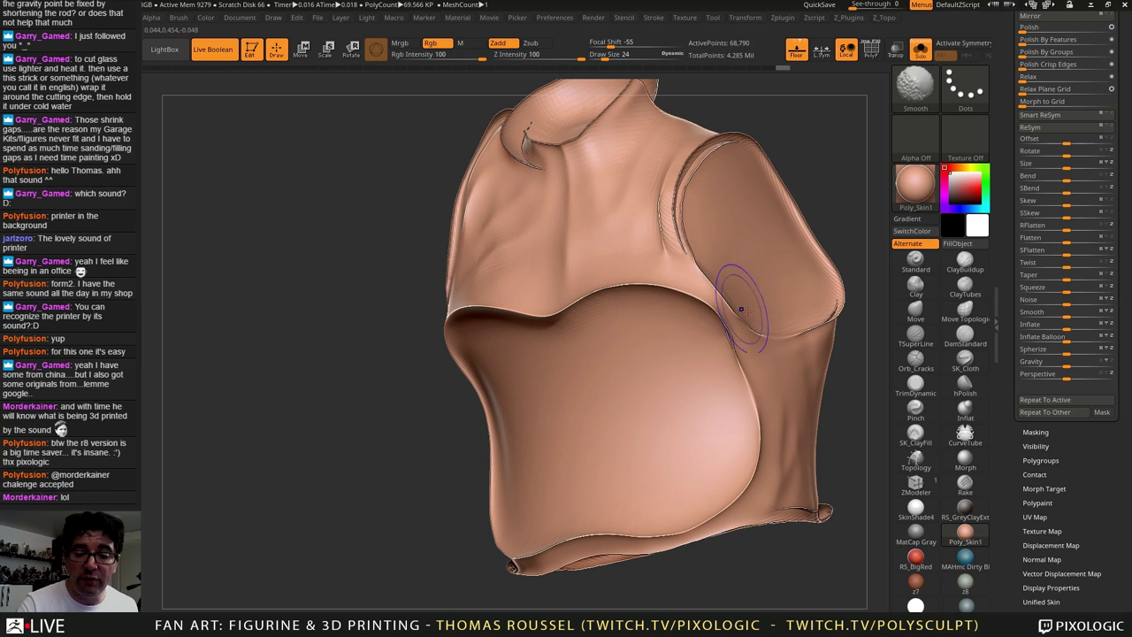
pyautogui.moveTo(676, 261)
pyautogui.keyDown('shift'); pyautogui.mouseDown()
pyautogui.moveTo(683, 203)
pyautogui.moveTo(712, 140)
pyautogui.moveTo(756, 154)
pyautogui.moveTo(698, 150)
pyautogui.moveTo(818, 247)
pyautogui.moveTo(799, 327)
pyautogui.mouseUp(); pyautogui.keyUp('shift')
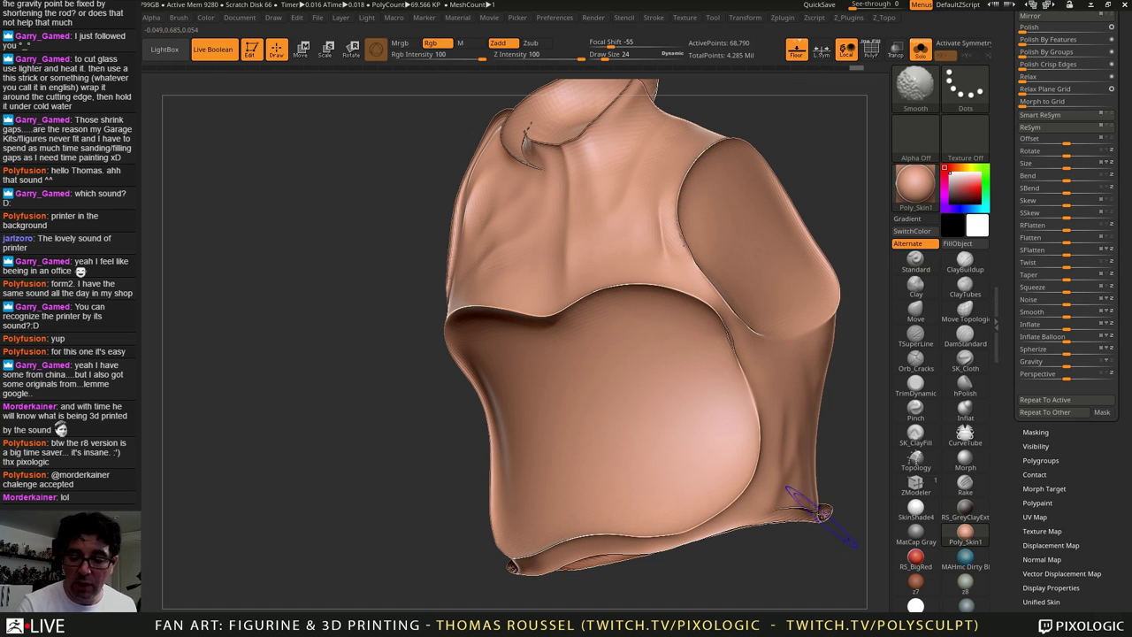
pyautogui.moveTo(566, 572); pyautogui.dragTo(640, 553)
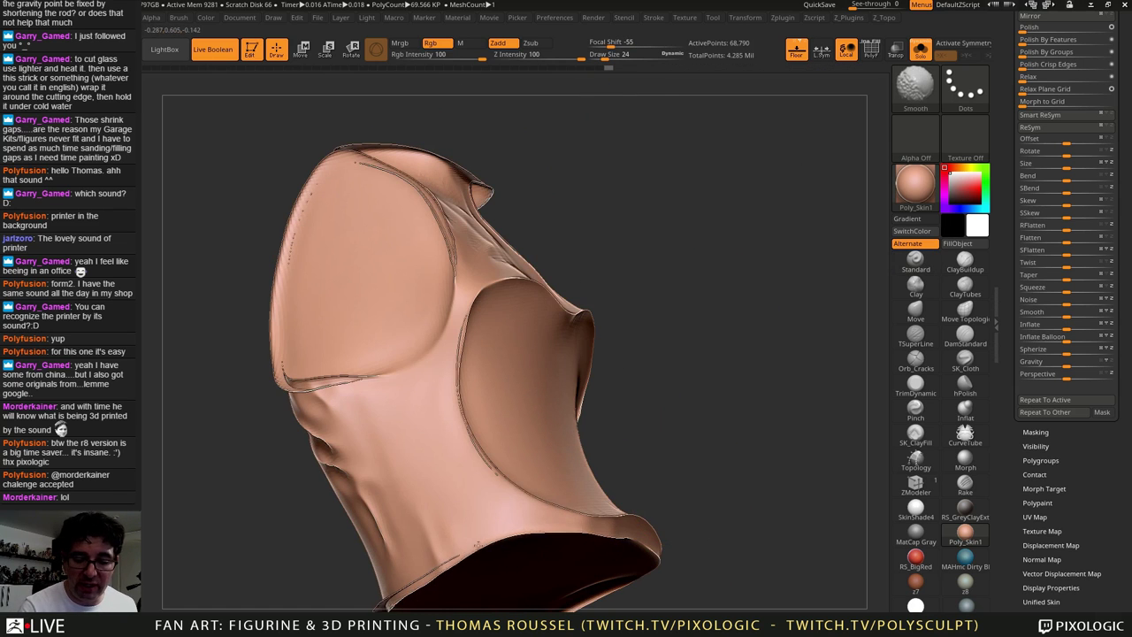
pyautogui.moveTo(477, 544); pyautogui.dragTo(529, 430)
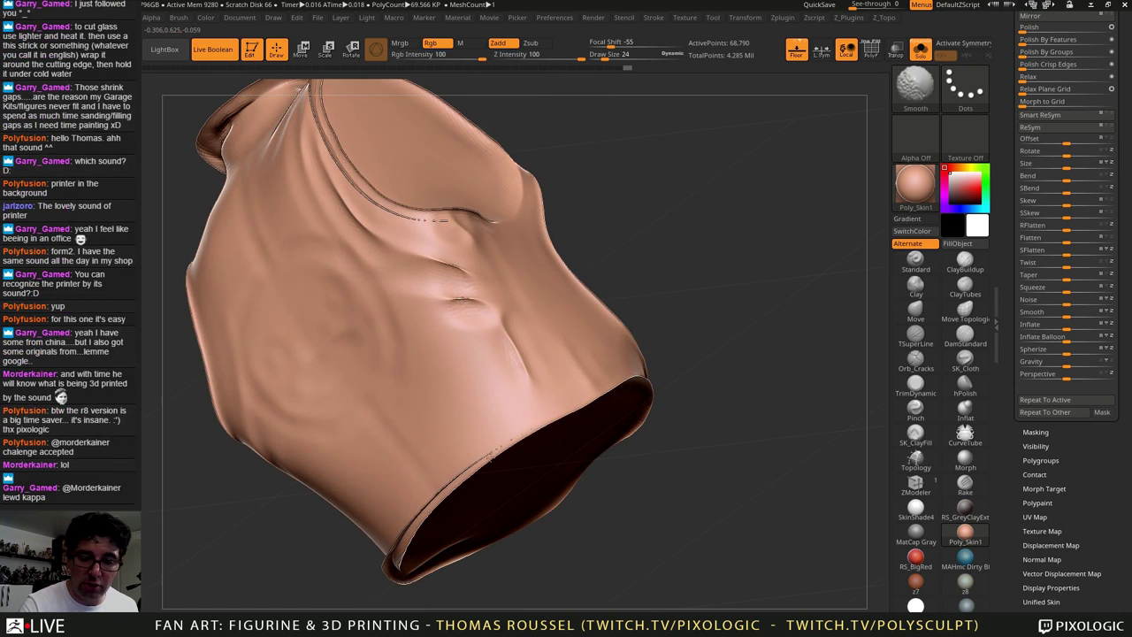
pyautogui.keyDown('shift'); pyautogui.moveTo(392, 215); pyautogui.dragTo(312, 88); pyautogui.keyUp('shift')
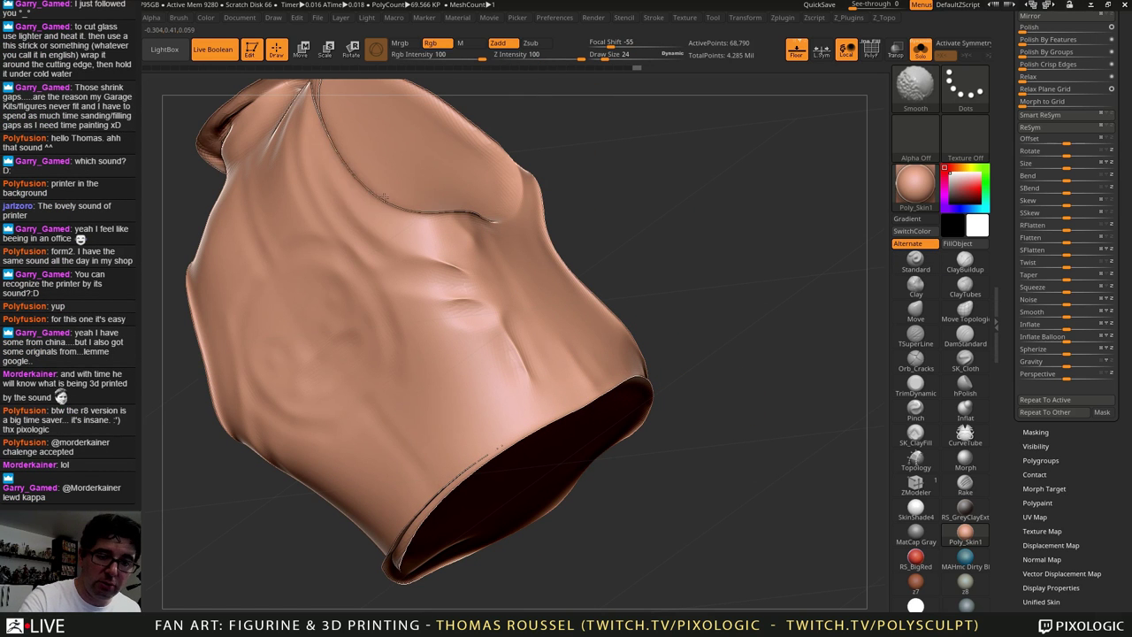
pyautogui.keyDown('shift'); pyautogui.moveTo(445, 209); pyautogui.dragTo(378, 193); pyautogui.keyUp('shift')
# Step: Smooth the double rim along the edge of Buste1's waist cut
pyautogui.moveTo(570, 504)
pyautogui.keyDown('alt'); pyautogui.mouseDown()
pyautogui.moveTo(619, 348)
pyautogui.moveTo(650, 292)
pyautogui.mouseUp(); pyautogui.keyUp('alt')
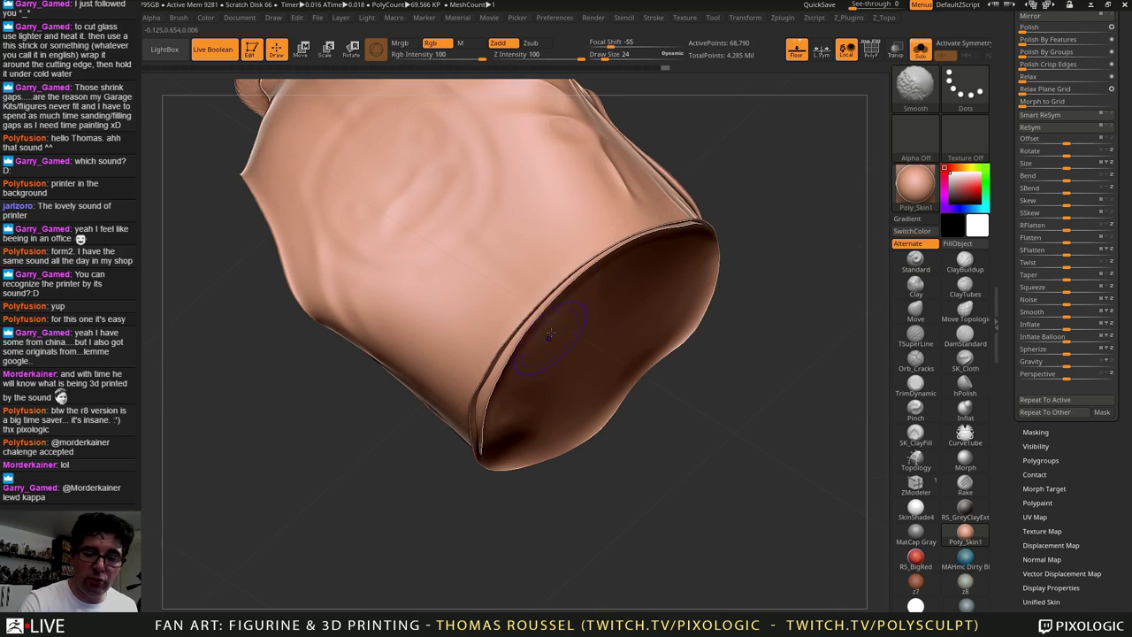
pyautogui.keyDown('shift'); pyautogui.moveTo(546, 334); pyautogui.dragTo(585, 260); pyautogui.keyUp('shift')
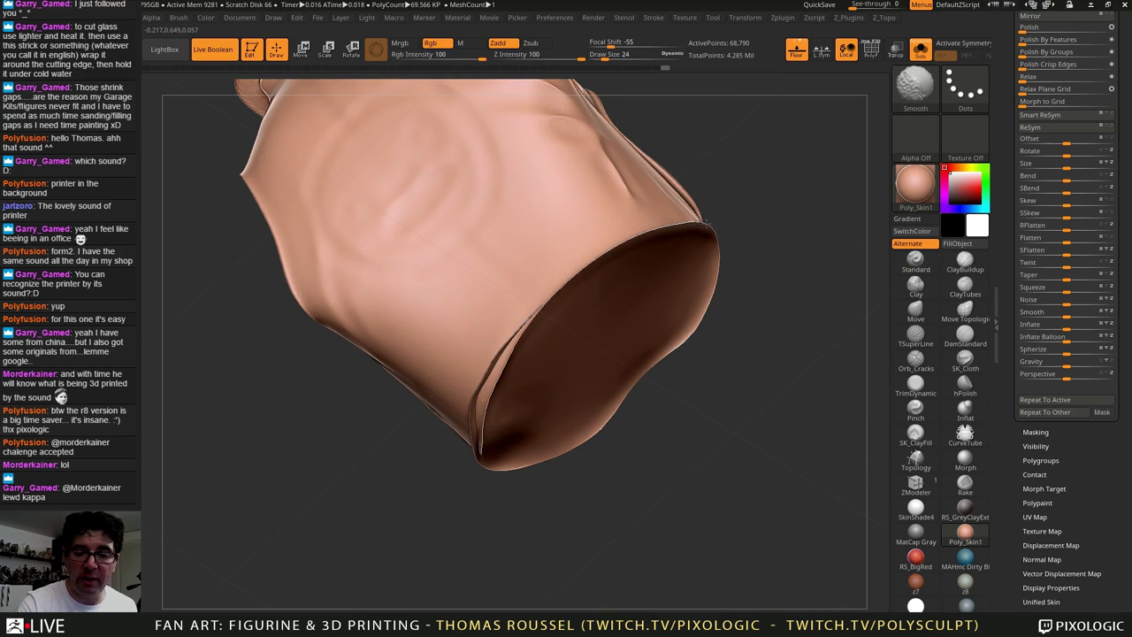
pyautogui.keyDown('shift'); pyautogui.moveTo(497, 372); pyautogui.dragTo(482, 416); pyautogui.keyUp('shift')
pyautogui.moveTo(530, 347); pyautogui.dragTo(527, 302, button='right')
pyautogui.keyDown('shift'); pyautogui.moveTo(474, 402); pyautogui.dragTo(486, 438); pyautogui.keyUp('shift')
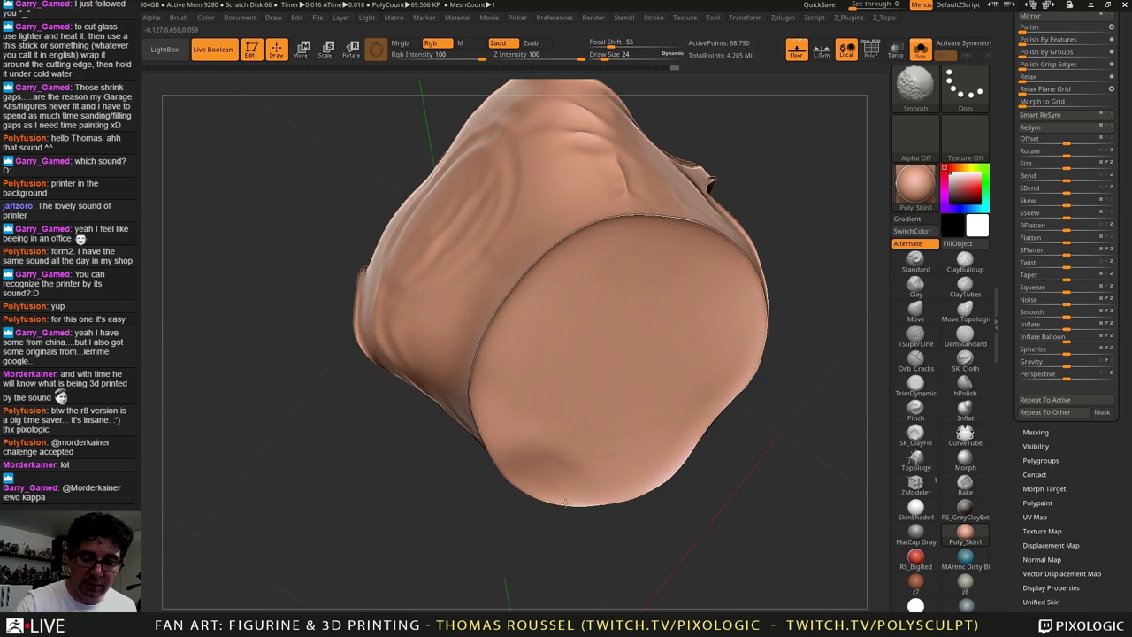
# Step: Smooth the collar ridge and groove around Buste1's neck cut into a single clean edge
pyautogui.moveTo(640, 485); pyautogui.dragTo(654, 274)
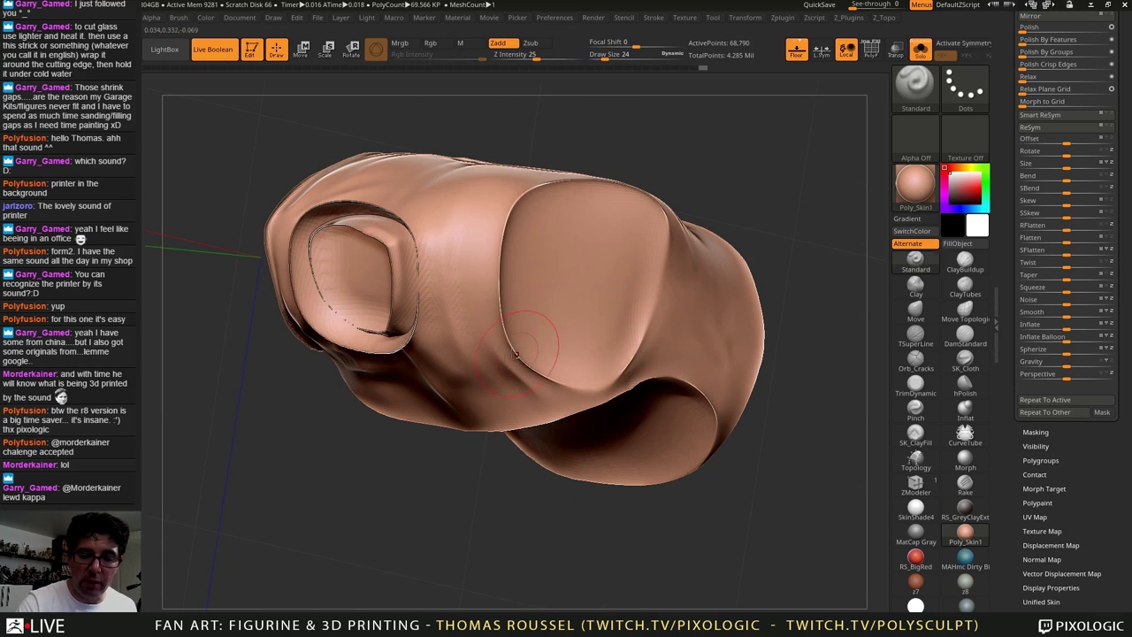
pyautogui.moveTo(492, 272); pyautogui.dragTo(517, 292)
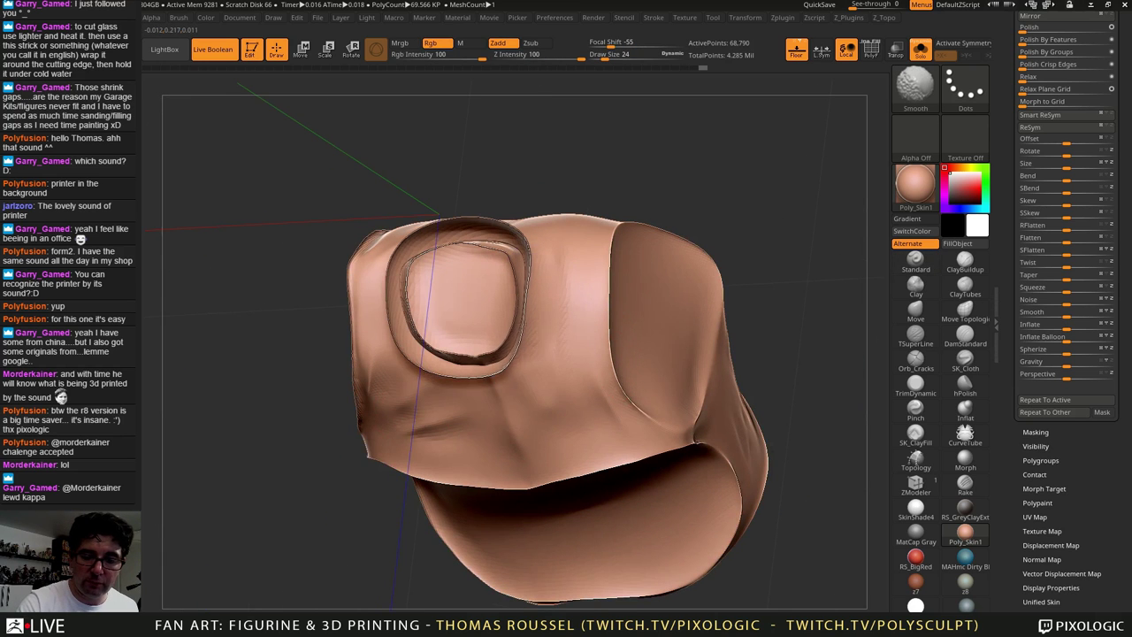
pyautogui.moveTo(497, 360)
pyautogui.keyDown('shift'); pyautogui.mouseDown()
pyautogui.moveTo(433, 355)
pyautogui.moveTo(404, 283)
pyautogui.mouseUp(); pyautogui.keyUp('shift')
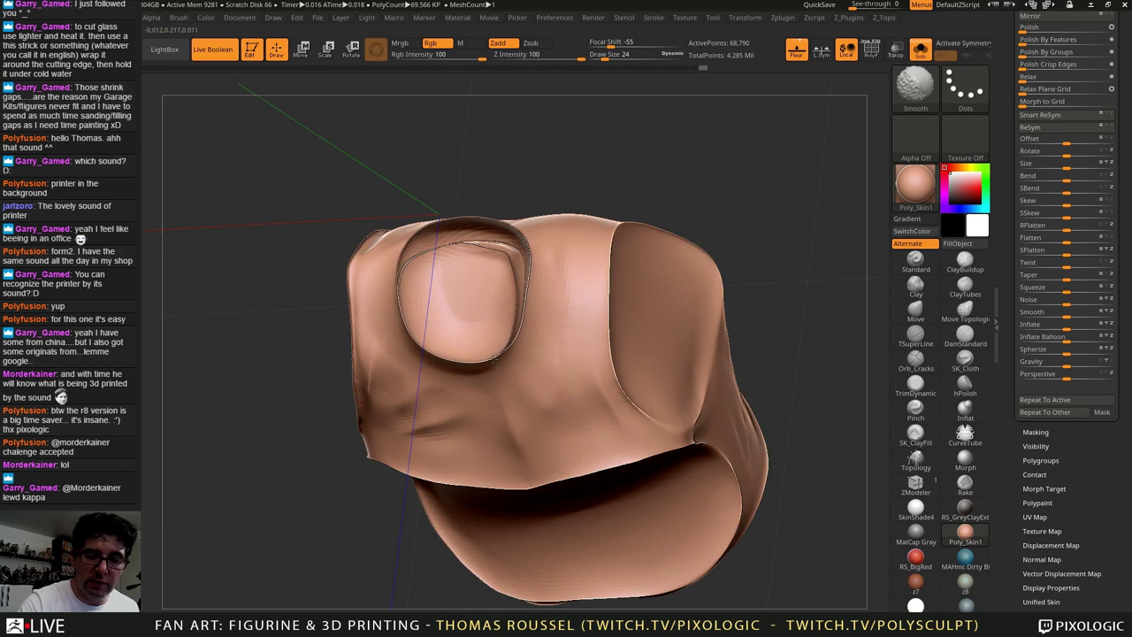
pyautogui.moveTo(519, 280)
pyautogui.mouseDown()
pyautogui.moveTo(482, 223)
pyautogui.moveTo(424, 229)
pyautogui.mouseUp()
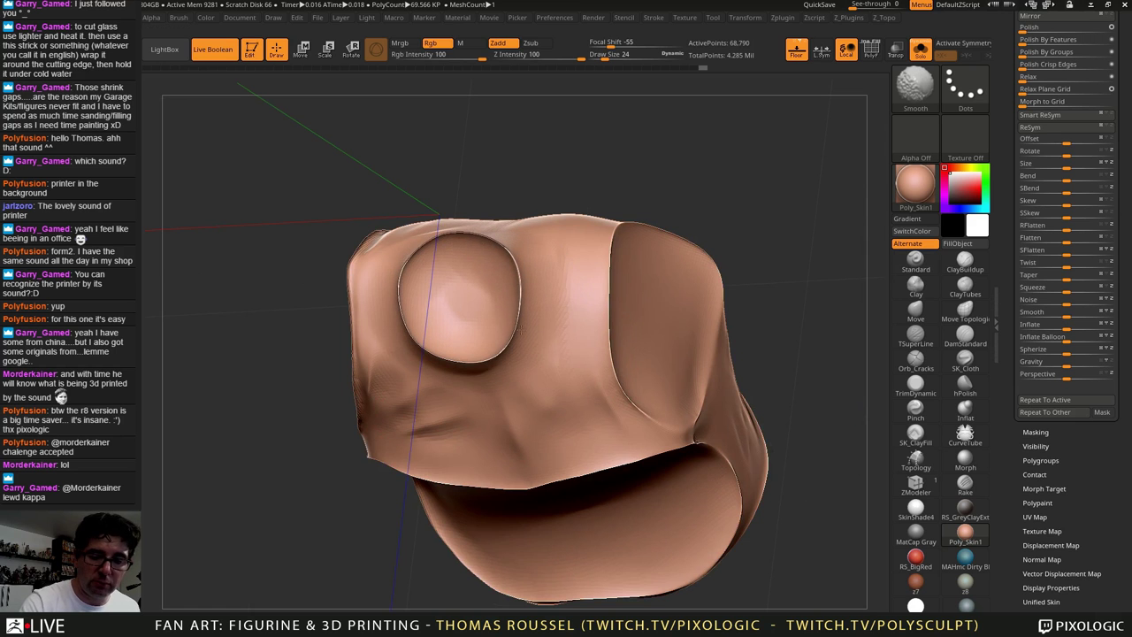
pyautogui.keyDown('shift'); pyautogui.moveTo(519, 308); pyautogui.dragTo(495, 357); pyautogui.keyUp('shift')
# Step: Smooth the remaining armhole edge beside the chest on Buste1 and update its DynaMesh
pyautogui.moveTo(513, 404); pyautogui.dragTo(502, 376, button='right')
pyautogui.keyDown('shift'); pyautogui.moveTo(387, 341); pyautogui.dragTo(357, 409); pyautogui.keyUp('shift')
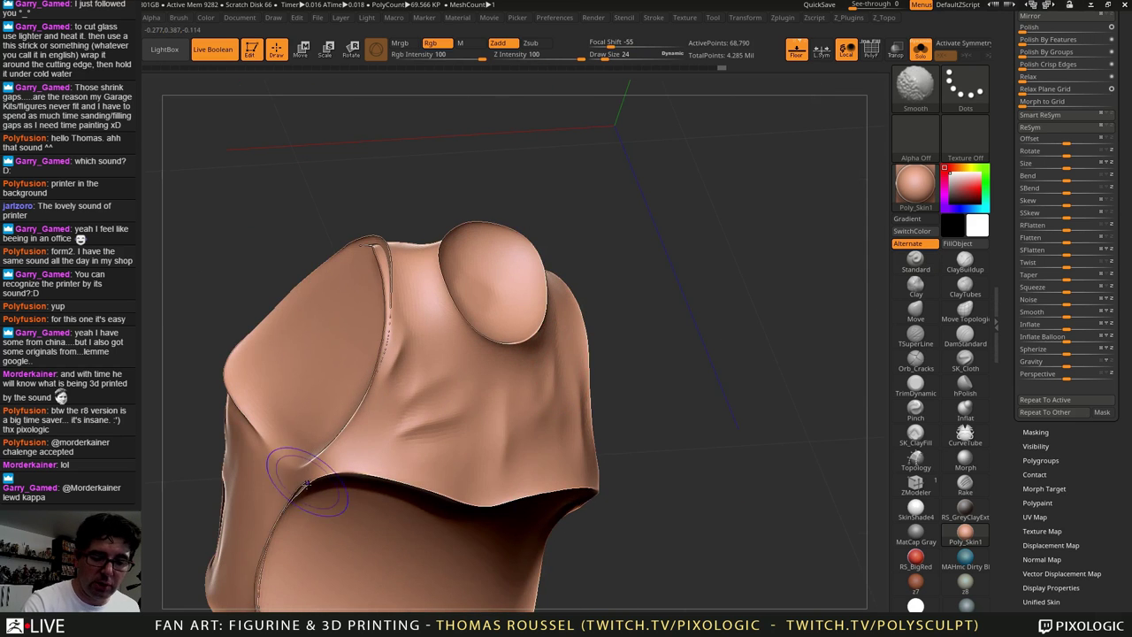
pyautogui.moveTo(261, 602); pyautogui.dragTo(371, 504, button='right')
pyautogui.moveTo(432, 585); pyautogui.dragTo(515, 366, button='right')
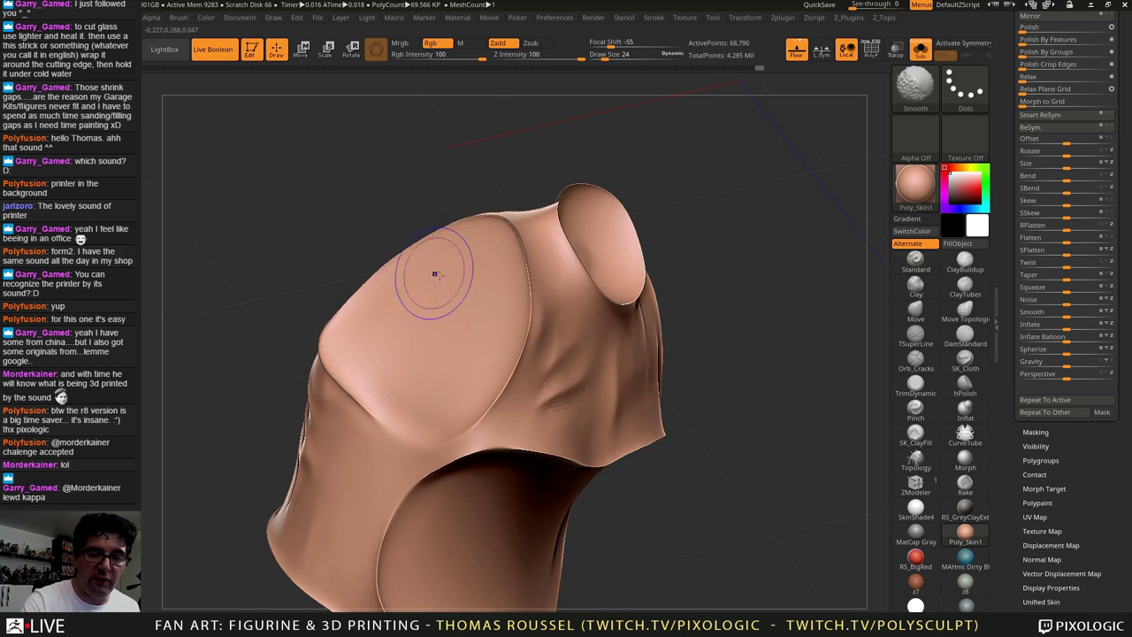
pyautogui.moveTo(434, 271); pyautogui.dragTo(463, 311, button='right')
pyautogui.moveTo(397, 390); pyautogui.dragTo(579, 436, button='right')
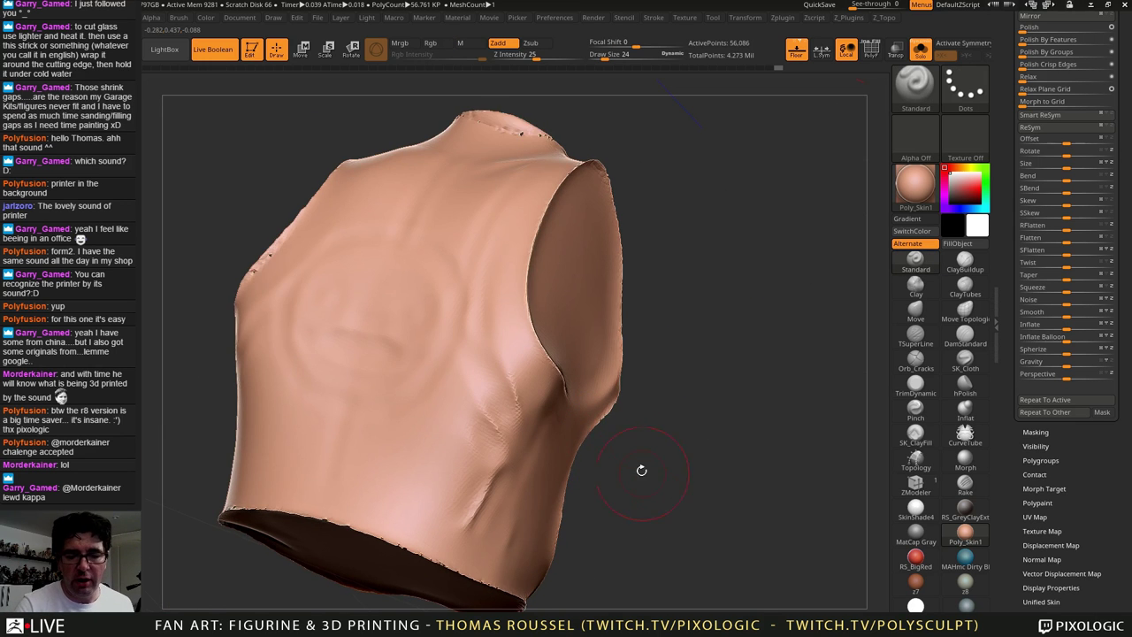
# Step: Smooth the remeshed neck rim, the armhole edge and the adjoining side edge of the chest panel
pyautogui.moveTo(642, 470)
pyautogui.mouseDown(button='right')
pyautogui.moveTo(626, 468)
pyautogui.moveTo(643, 228)
pyautogui.moveTo(639, 296)
pyautogui.moveTo(602, 276)
pyautogui.mouseUp(button='right')
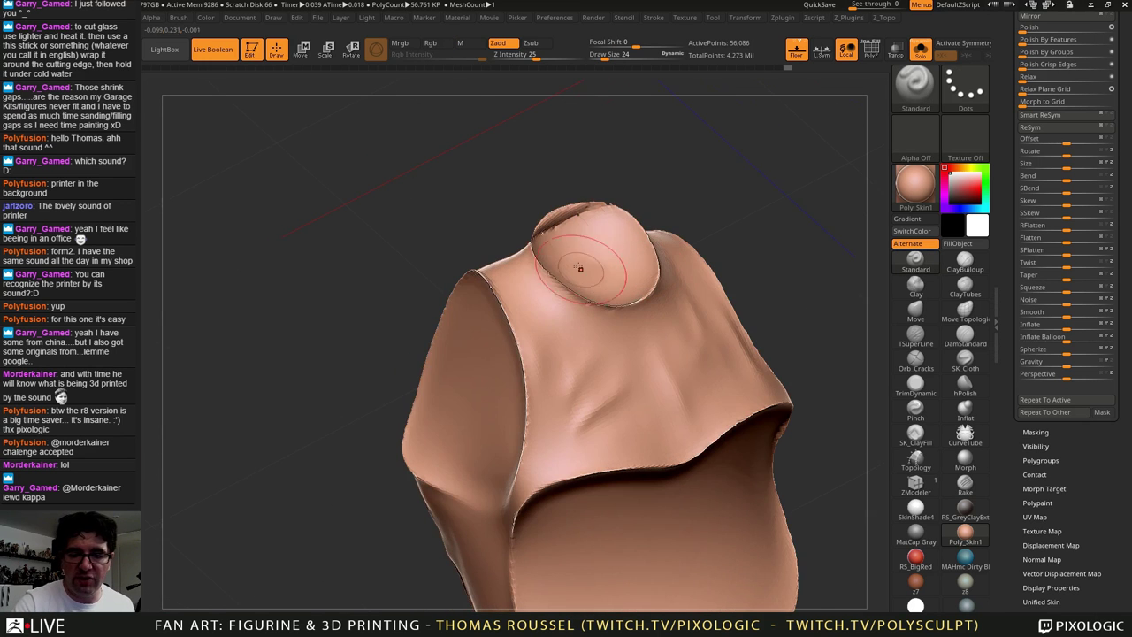
pyautogui.keyDown('shift'); pyautogui.moveTo(584, 216); pyautogui.dragTo(555, 226); pyautogui.keyUp('shift')
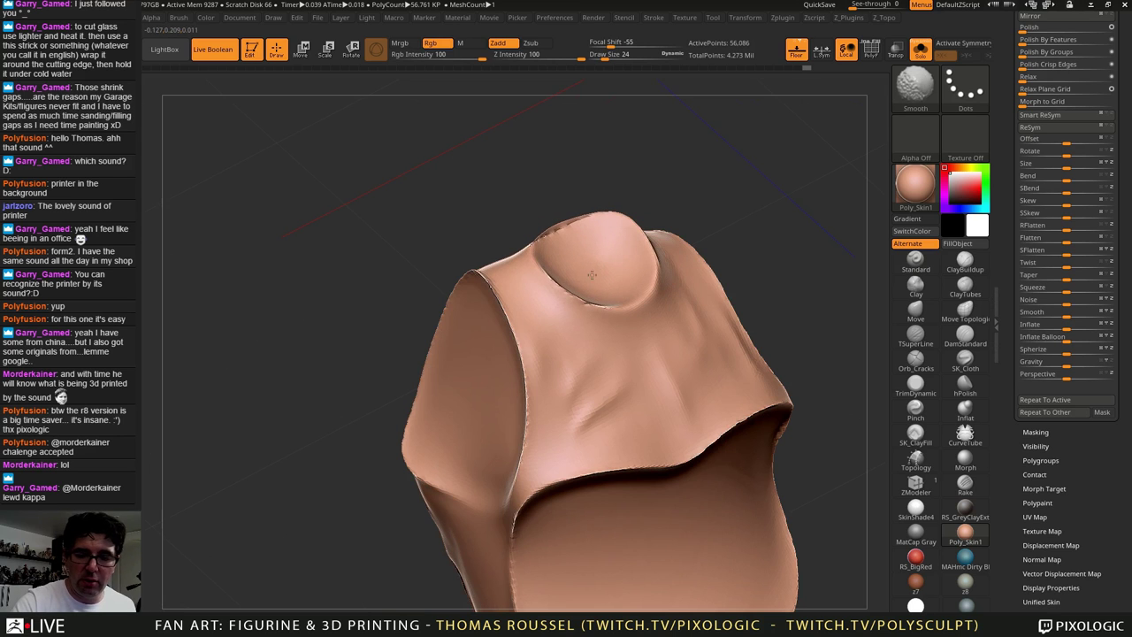
pyautogui.keyDown('shift'); pyautogui.moveTo(591, 275); pyautogui.dragTo(573, 302); pyautogui.keyUp('shift')
pyautogui.keyDown('shift'); pyautogui.moveTo(490, 281); pyautogui.dragTo(527, 488); pyautogui.keyUp('shift')
pyautogui.moveTo(534, 492); pyautogui.dragTo(619, 477, button='right')
pyautogui.moveTo(527, 354)
pyautogui.keyDown('shift'); pyautogui.mouseDown()
pyautogui.moveTo(433, 301)
pyautogui.moveTo(344, 382)
pyautogui.moveTo(412, 504)
pyautogui.mouseUp(); pyautogui.keyUp('shift')
pyautogui.moveTo(442, 505); pyautogui.dragTo(628, 371, button='right')
pyautogui.keyDown('shift'); pyautogui.moveTo(644, 336); pyautogui.dragTo(535, 478); pyautogui.keyUp('shift')
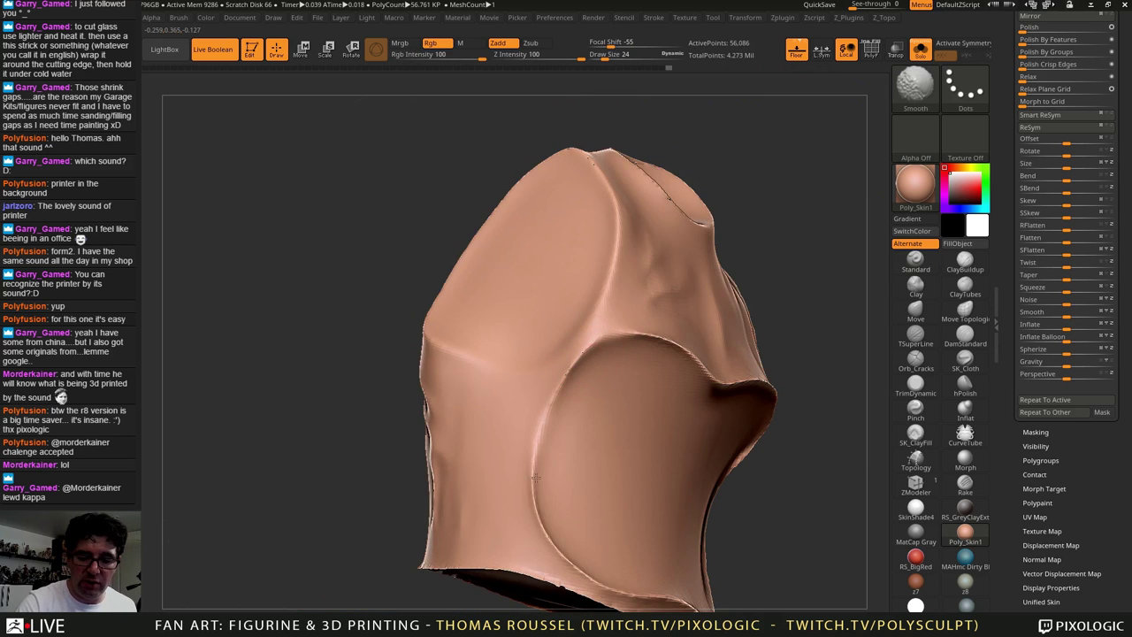
# Step: Smooth the rough rim of the waist cut on the remeshed Buste1
pyautogui.moveTo(534, 477); pyautogui.dragTo(667, 362, button='right')
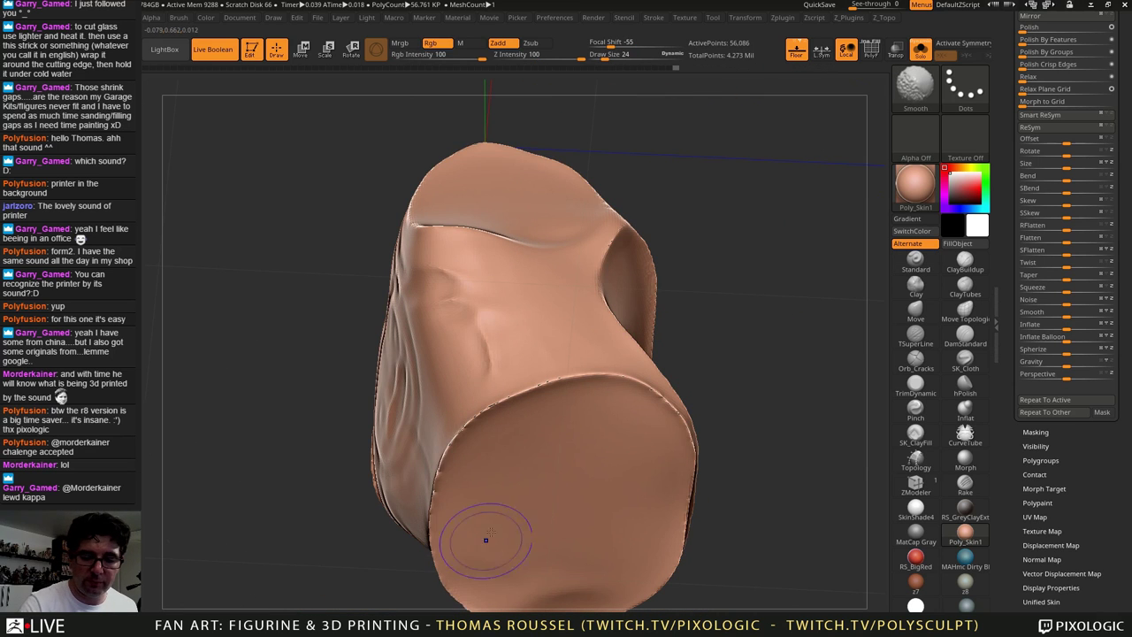
pyautogui.moveTo(479, 584); pyautogui.dragTo(455, 463, button='right')
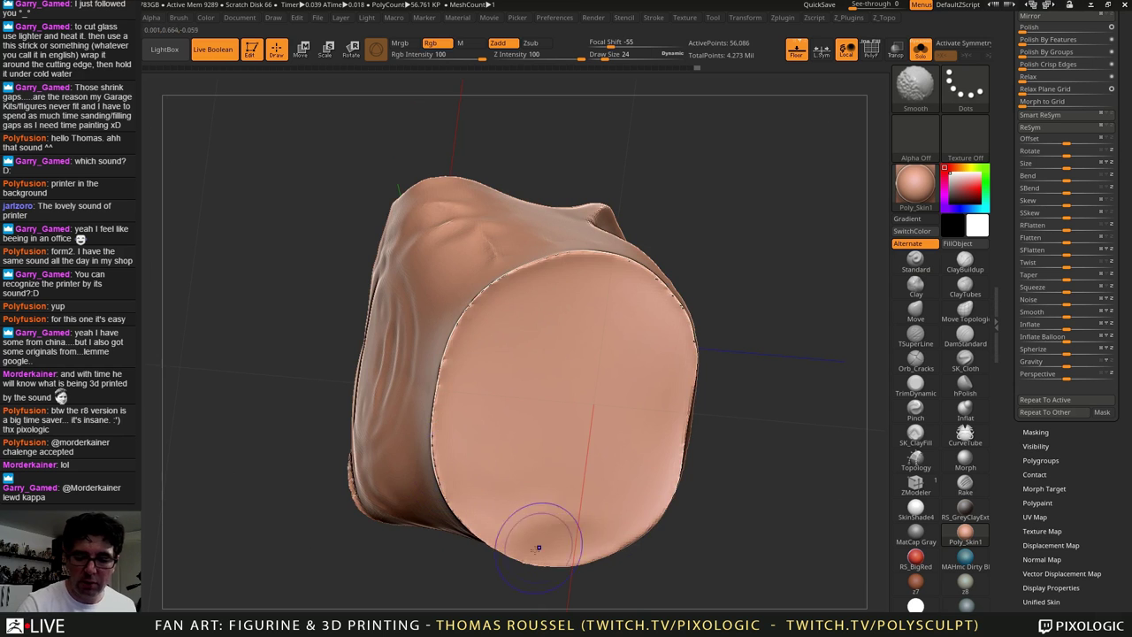
pyautogui.keyDown('shift'); pyautogui.moveTo(684, 316); pyautogui.dragTo(619, 260); pyautogui.keyUp('shift')
# Step: Smooth the jagged armhole edge from the back and side of Buste1
pyautogui.moveTo(478, 354); pyautogui.dragTo(575, 395, button='right')
pyautogui.keyDown('shift'); pyautogui.moveTo(379, 520); pyautogui.dragTo(311, 488); pyautogui.keyUp('shift')
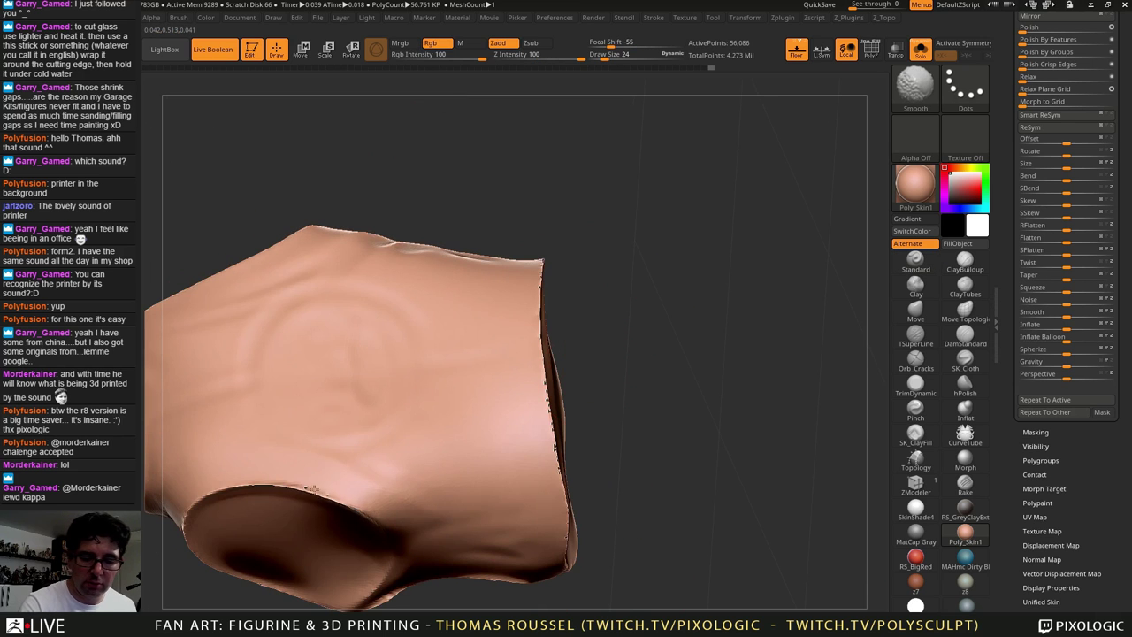
pyautogui.keyDown('alt'); pyautogui.moveTo(229, 496); pyautogui.dragTo(425, 354, button='right'); pyautogui.keyUp('alt')
pyautogui.keyDown('shift'); pyautogui.moveTo(326, 434); pyautogui.dragTo(389, 583); pyautogui.keyUp('shift')
pyautogui.moveTo(396, 582); pyautogui.dragTo(535, 402, button='right')
pyautogui.press('shift')
pyautogui.keyDown('shift'); pyautogui.moveTo(313, 548); pyautogui.dragTo(242, 522); pyautogui.keyUp('shift')
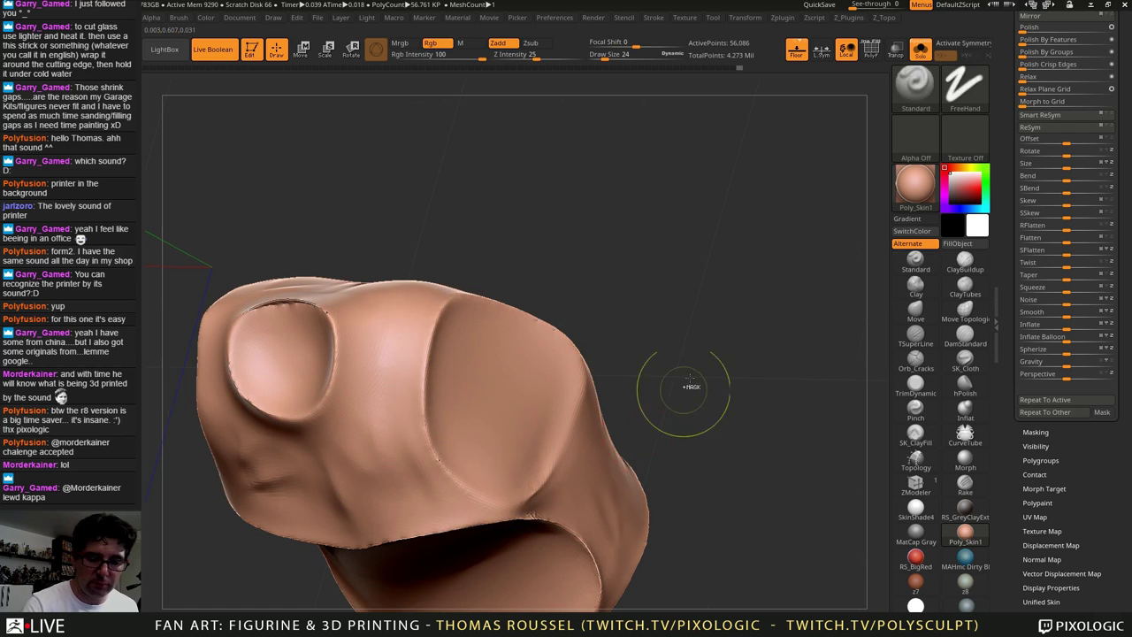
# Step: Smooth the chest panel's upper seam and the edge of the neck cut
pyautogui.moveTo(587, 442); pyautogui.dragTo(684, 422, button='right')
pyautogui.keyDown('shift'); pyautogui.moveTo(455, 511); pyautogui.dragTo(285, 537); pyautogui.keyUp('shift')
pyautogui.keyDown('shift'); pyautogui.moveTo(225, 461); pyautogui.dragTo(237, 407); pyautogui.keyUp('shift')
pyautogui.moveTo(354, 389)
pyautogui.mouseDown(button='right')
pyautogui.moveTo(389, 460)
pyautogui.moveTo(442, 477)
pyautogui.mouseUp(button='right')
pyautogui.moveTo(411, 323)
pyautogui.keyDown('shift'); pyautogui.mouseDown()
pyautogui.moveTo(341, 274)
pyautogui.moveTo(361, 257)
pyautogui.mouseUp(); pyautogui.keyUp('shift')
# Step: Smooth the last rough spots near the armhole and neck edge and update Buste1's DynaMesh again
pyautogui.moveTo(457, 352)
pyautogui.keyDown('alt'); pyautogui.mouseDown(button='right')
pyautogui.moveTo(714, 354)
pyautogui.moveTo(539, 327)
pyautogui.moveTo(556, 392)
pyautogui.moveTo(610, 398)
pyautogui.moveTo(551, 430)
pyautogui.moveTo(643, 412)
pyautogui.mouseUp(button='right'); pyautogui.keyUp('alt')
pyautogui.keyDown('shift'); pyautogui.moveTo(607, 412); pyautogui.dragTo(568, 442); pyautogui.keyUp('shift')
pyautogui.moveTo(524, 548)
pyautogui.mouseDown(button='right')
pyautogui.moveTo(563, 353)
pyautogui.moveTo(716, 495)
pyautogui.moveTo(584, 440)
pyautogui.moveTo(566, 354)
pyautogui.moveTo(662, 462)
pyautogui.moveTo(619, 424)
pyautogui.mouseUp(button='right')
pyautogui.keyDown('shift'); pyautogui.moveTo(403, 237); pyautogui.dragTo(380, 231); pyautogui.keyUp('shift')
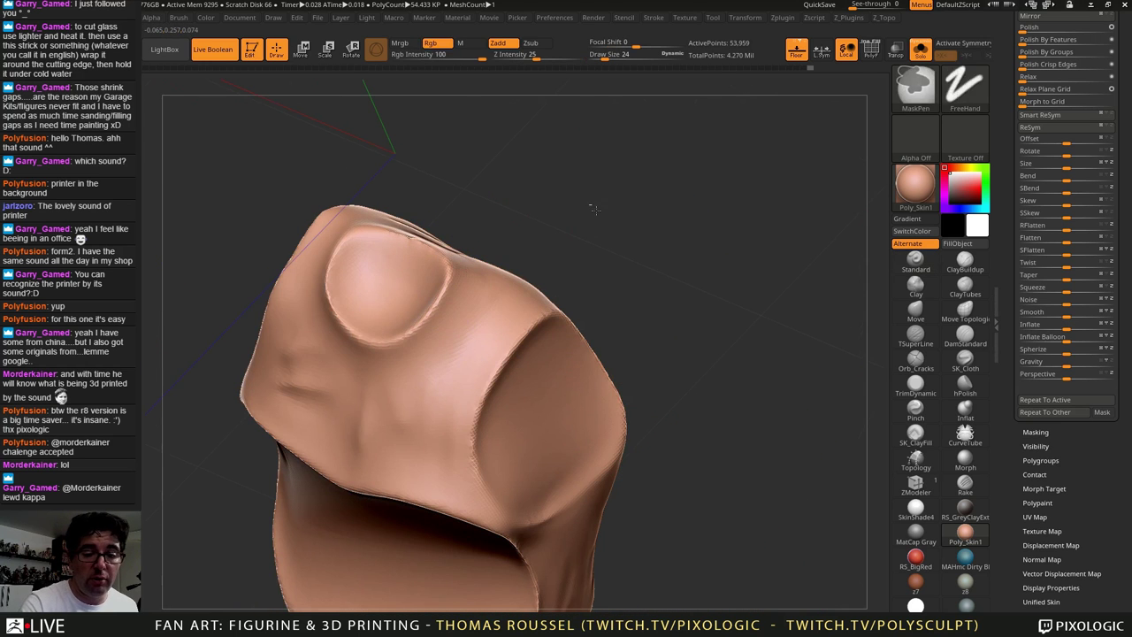
pyautogui.moveTo(710, 449)
pyautogui.keyDown('ctrl'); pyautogui.mouseDown(button='right')
pyautogui.moveTo(667, 395)
pyautogui.moveTo(607, 398)
pyautogui.moveTo(617, 438)
pyautogui.mouseUp(button='right'); pyautogui.keyUp('ctrl')
pyautogui.moveTo(617, 439); pyautogui.dragTo(672, 447, button='right')
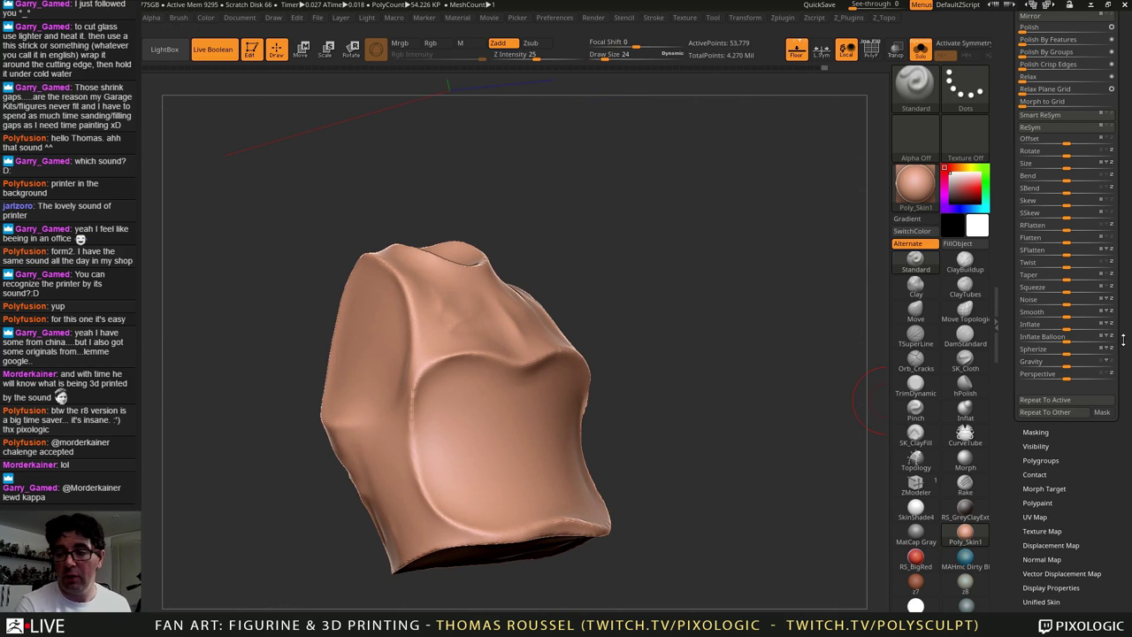
# Step: Turn off Solo mode to show the other visible subtools and open the subtool list
pyautogui.scroll(5, 1122, 339)
pyautogui.click(920, 50)
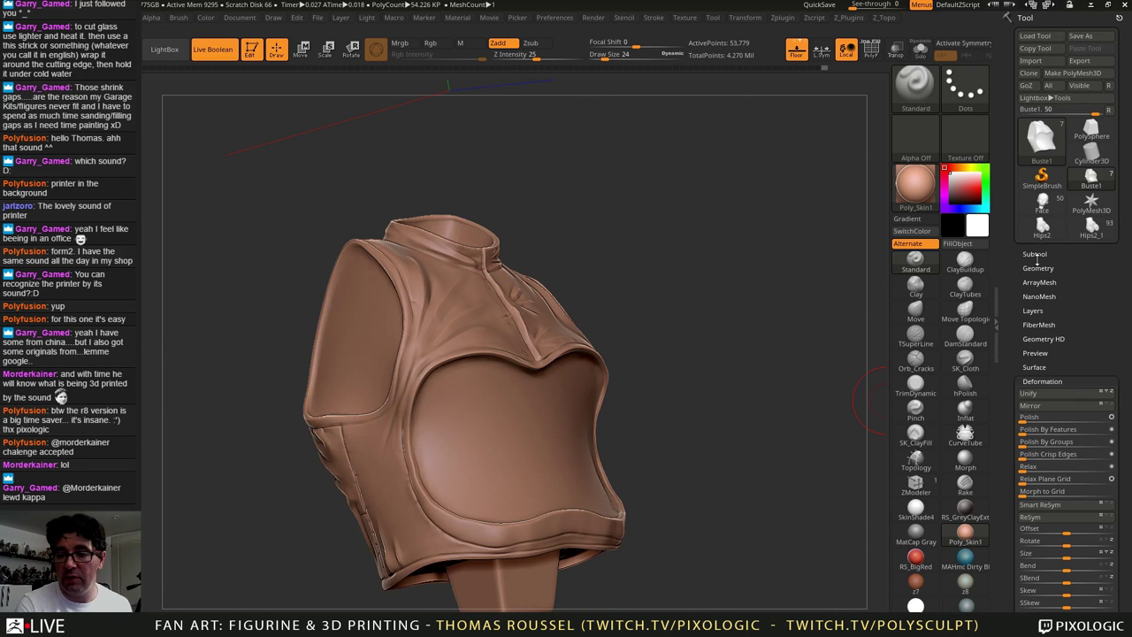
pyautogui.click(1026, 255)
pyautogui.moveTo(718, 354)
pyautogui.mouseDown()
pyautogui.moveTo(700, 320)
pyautogui.moveTo(679, 347)
pyautogui.moveTo(690, 349)
pyautogui.mouseUp()
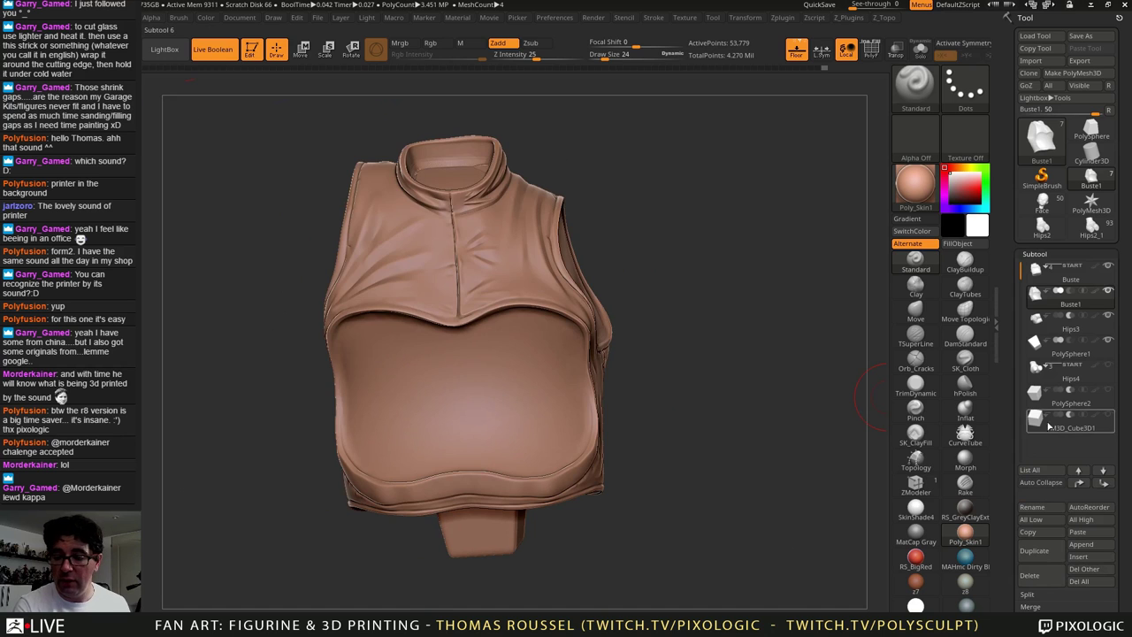
# Step: Move the PM3D_Cube3D1 subtool up the list to directly below PolySphere1 so it cuts the bust
pyautogui.click(1038, 425)
pyautogui.click(1079, 482)
pyautogui.click(1079, 482)
pyautogui.click(1079, 482)
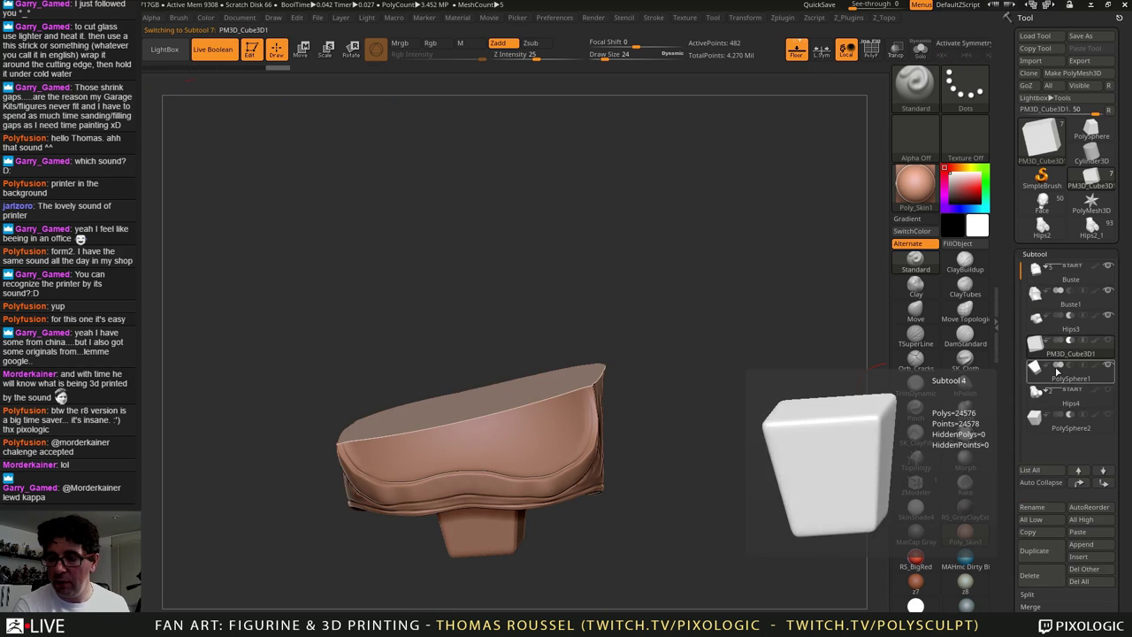
pyautogui.click(1103, 482)
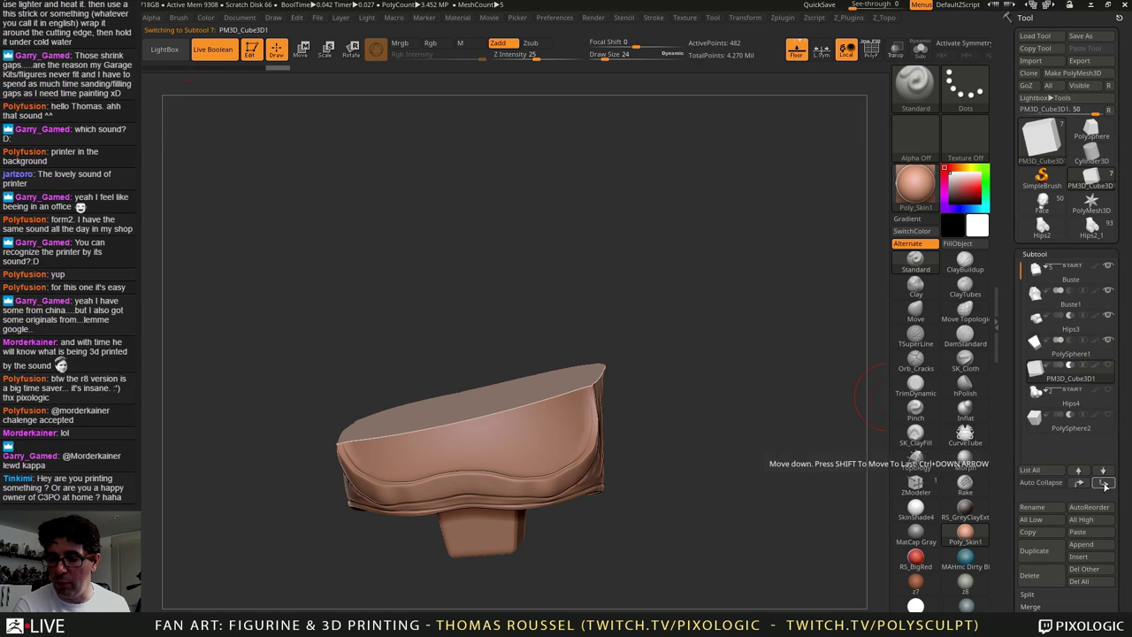
# Step: Raise the PM3D_Cube3D1 cutter along Y to the upper chest and set Buste1 to Boolean subtraction
pyautogui.moveTo(823, 381); pyautogui.dragTo(570, 216)
pyautogui.click(299, 49)
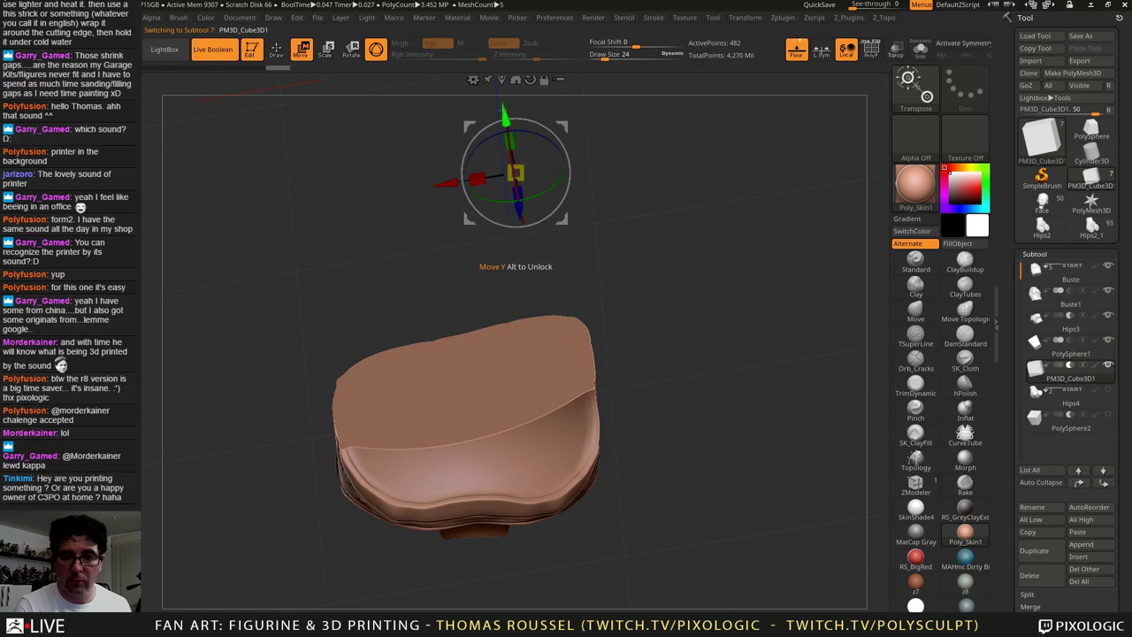
pyautogui.moveTo(515, 258); pyautogui.dragTo(513, 84)
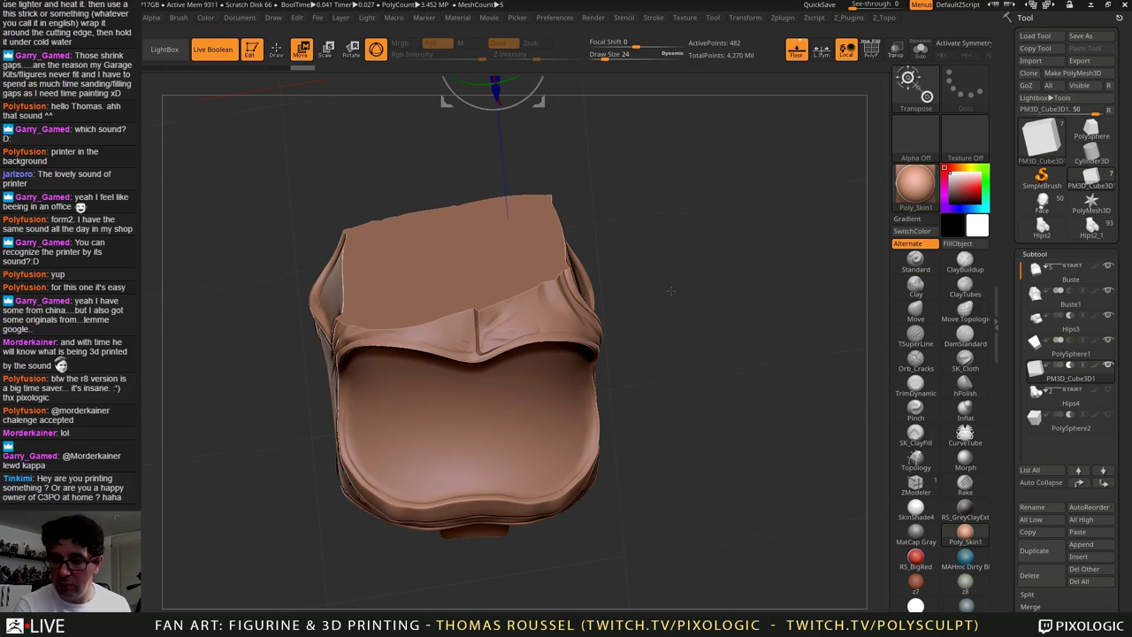
pyautogui.keyDown('alt'); pyautogui.moveTo(671, 291); pyautogui.dragTo(653, 364); pyautogui.keyUp('alt')
pyautogui.click(1071, 290)
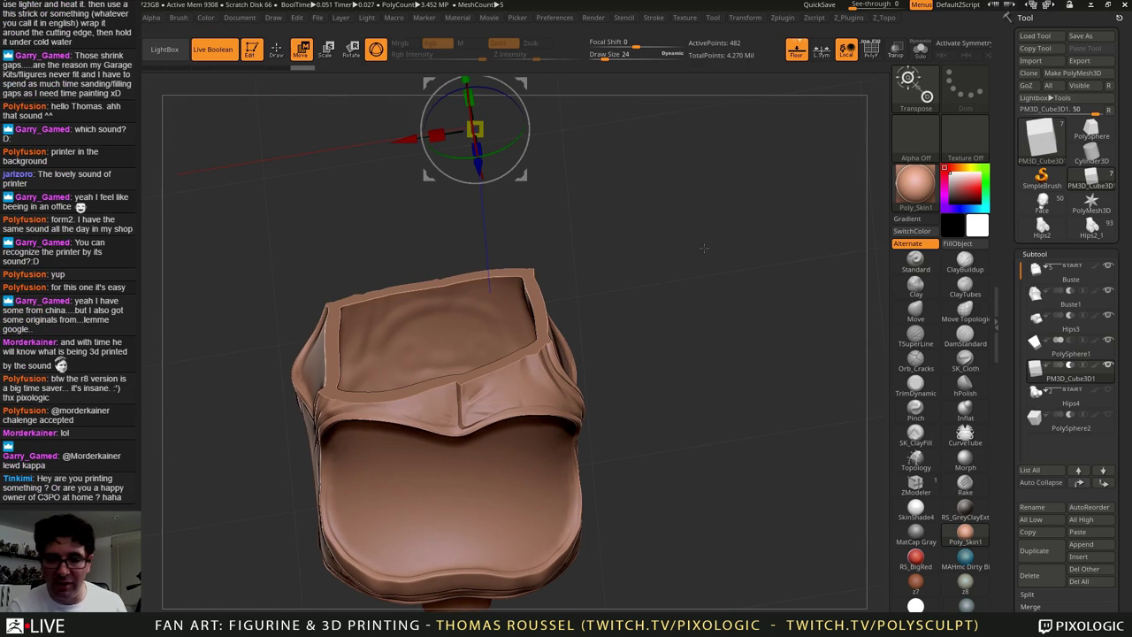
# Step: Slide the PM3D_Cube3D1 cutter down the bust to just above the waist to section the hollow interior
pyautogui.keyDown('alt'); pyautogui.moveTo(654, 193); pyautogui.dragTo(655, 275); pyautogui.keyUp('alt')
pyautogui.moveTo(464, 154); pyautogui.dragTo(495, 314)
pyautogui.keyDown('alt'); pyautogui.moveTo(685, 362); pyautogui.dragTo(715, 203); pyautogui.keyUp('alt')
pyautogui.moveTo(526, 159); pyautogui.dragTo(537, 223)
pyautogui.moveTo(548, 322); pyautogui.dragTo(538, 278)
pyautogui.moveTo(531, 172); pyautogui.dragTo(527, 154)
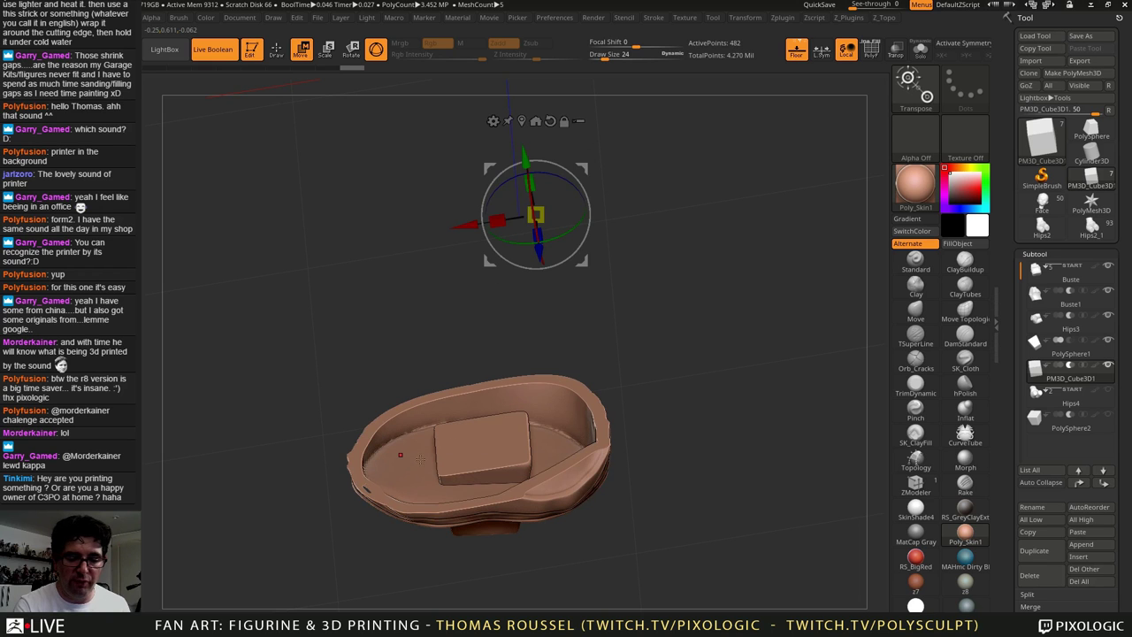
# Step: Move the PolySphere1 subtool up the list to directly above Buste1 and check the bust's underside
pyautogui.click(1043, 350)
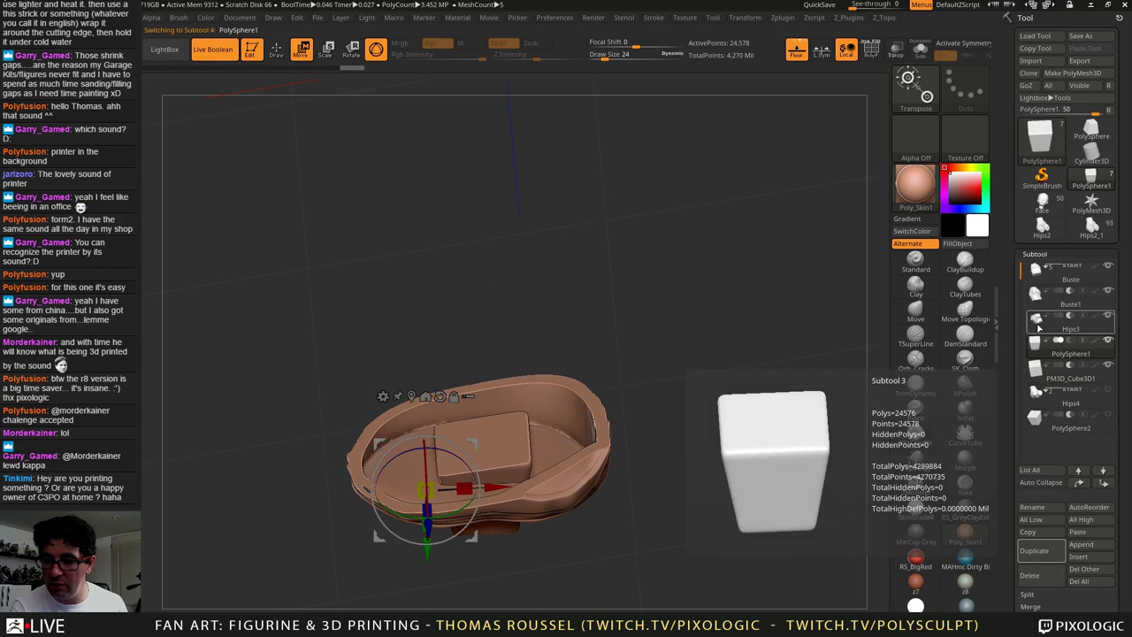
pyautogui.click(1079, 483)
pyautogui.click(1079, 483)
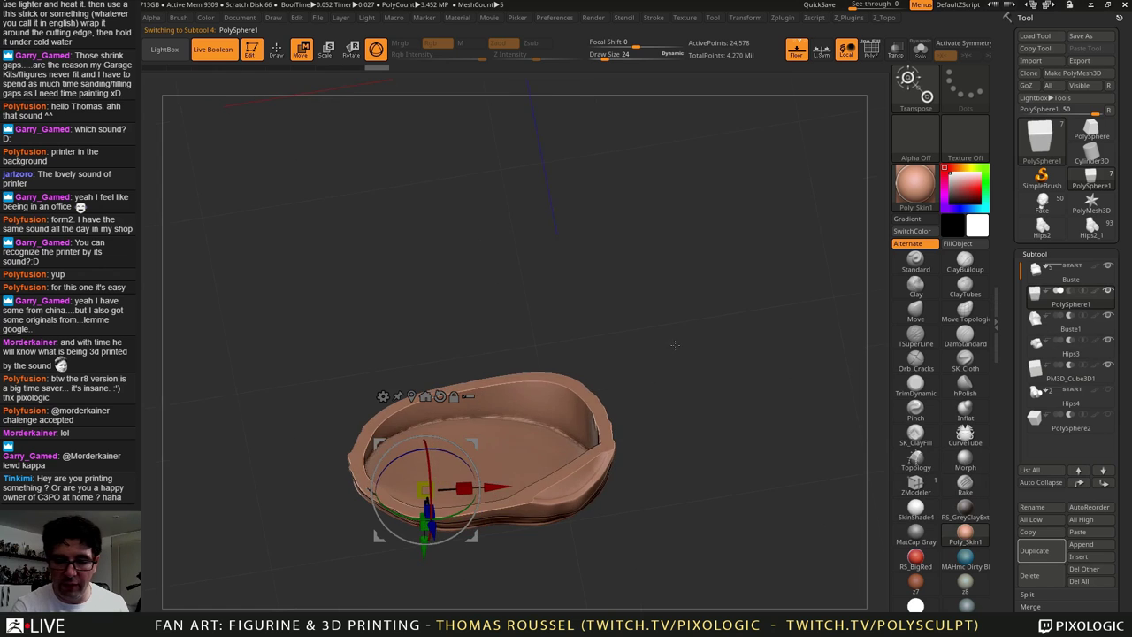
pyautogui.moveTo(721, 334); pyautogui.dragTo(716, 274)
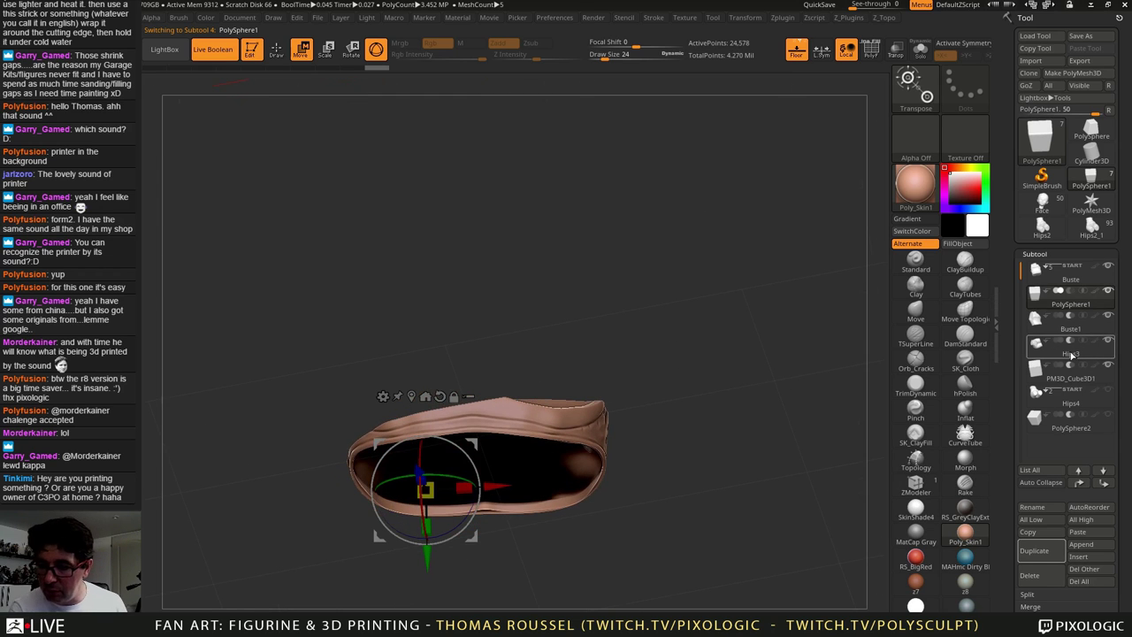
# Step: Move the PolySphere1 subtool down the list to directly below Hips3
pyautogui.click(1103, 485)
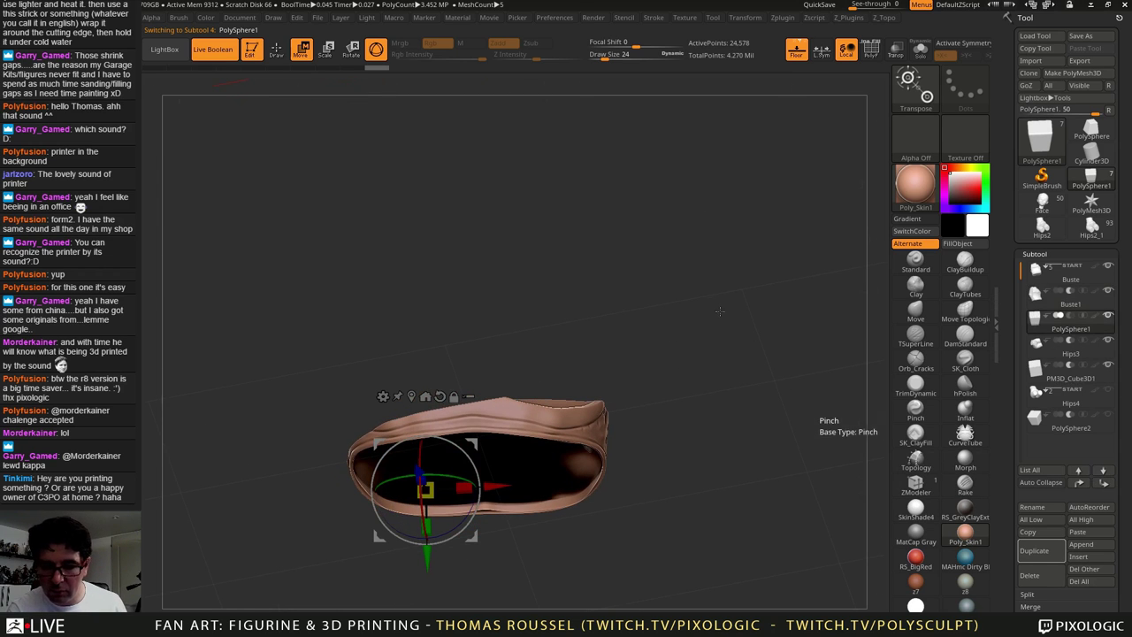
pyautogui.moveTo(727, 322)
pyautogui.mouseDown()
pyautogui.moveTo(722, 379)
pyautogui.moveTo(712, 291)
pyautogui.moveTo(717, 342)
pyautogui.mouseUp()
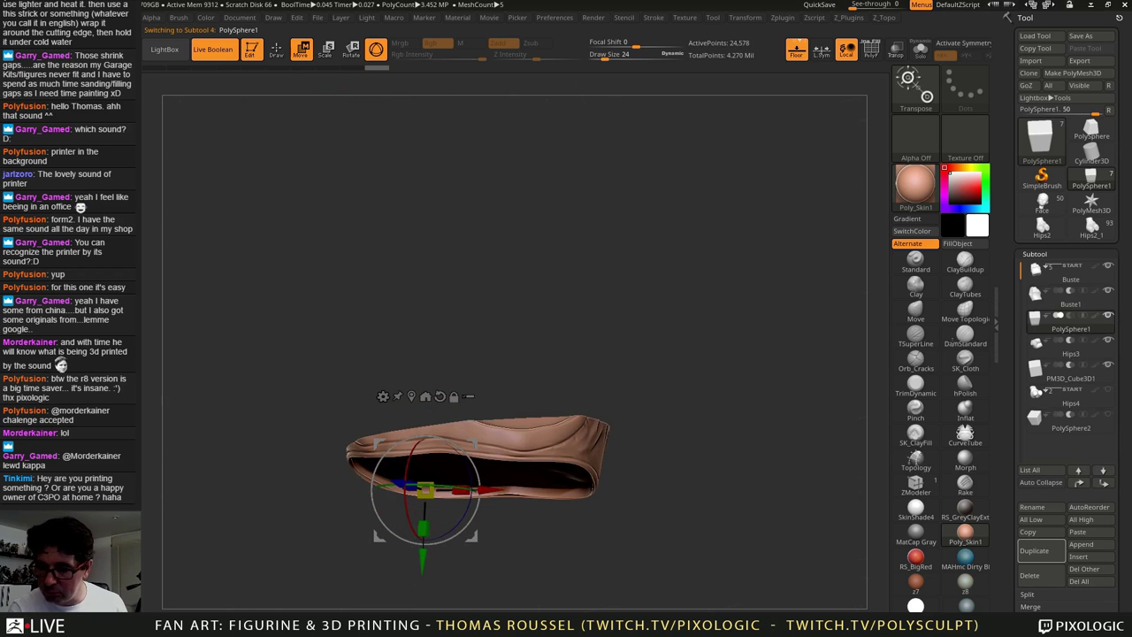
pyautogui.moveTo(1042, 280)
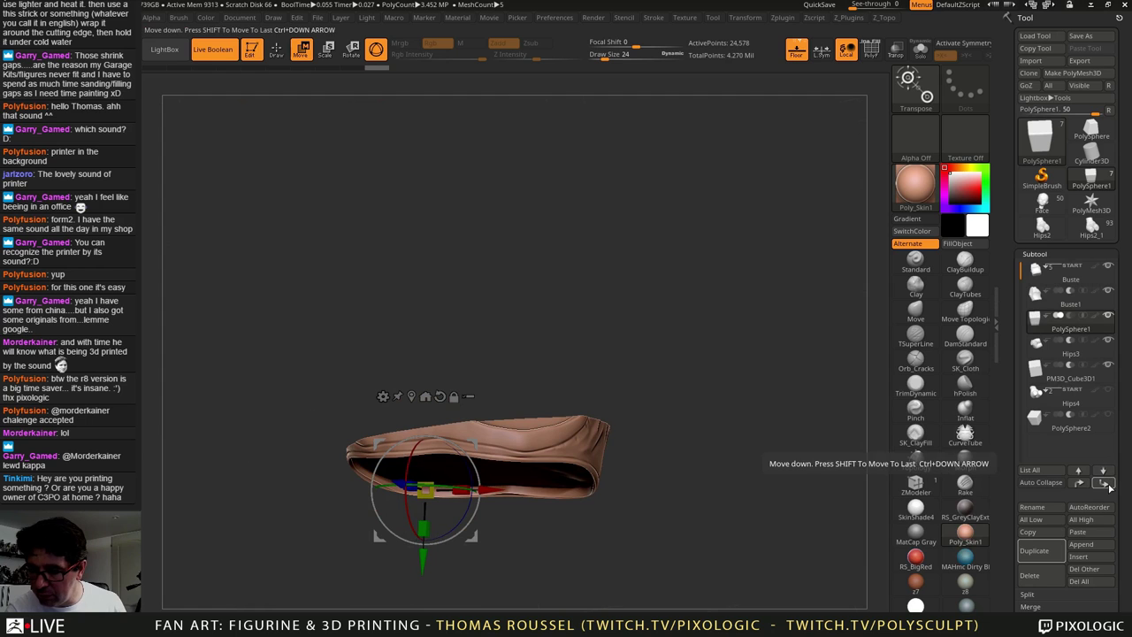
pyautogui.click(1105, 484)
# Step: Move the Buste1 subtool down the list to directly below PolySphere1 and check the sectioned interior
pyautogui.click(1037, 297)
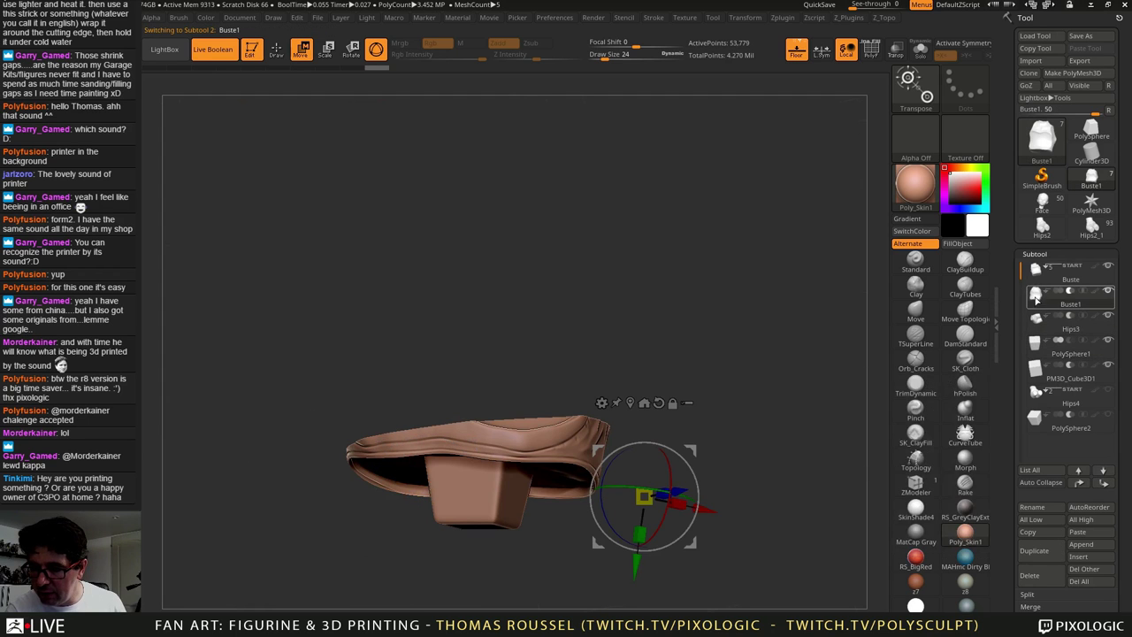
pyautogui.click(1105, 484)
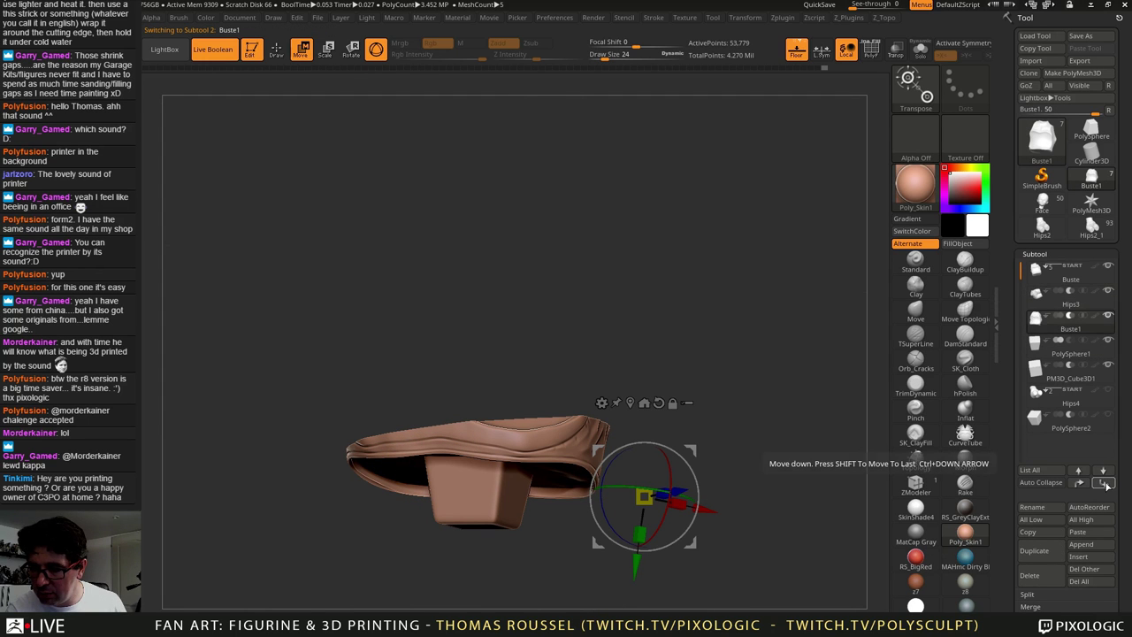
pyautogui.click(1105, 484)
pyautogui.moveTo(734, 305); pyautogui.dragTo(752, 334)
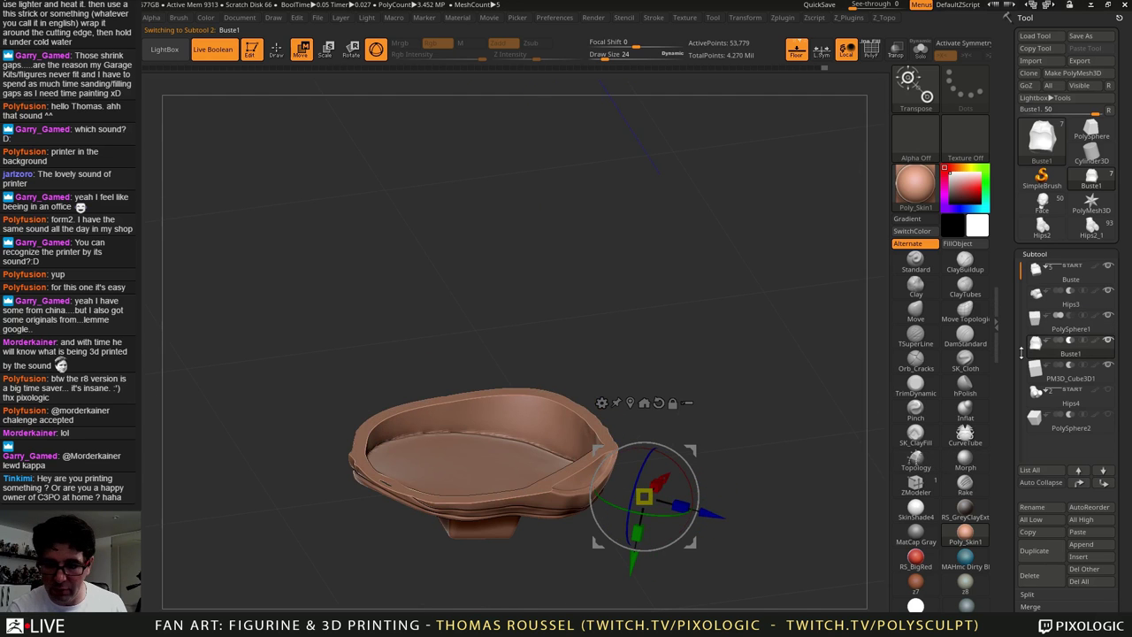
pyautogui.moveTo(1038, 295)
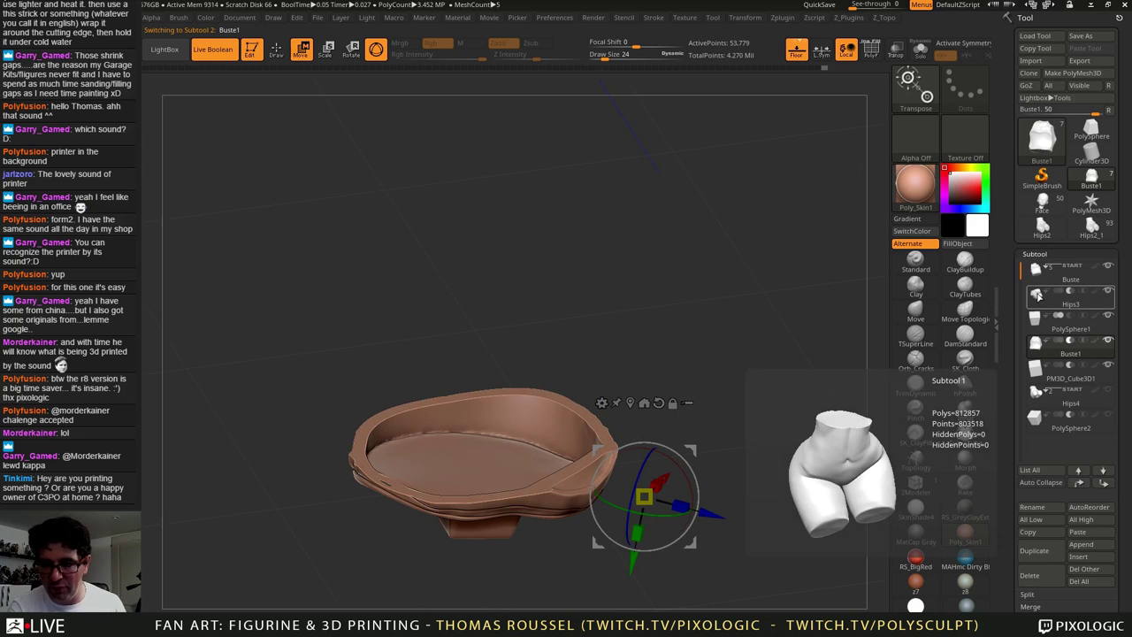
pyautogui.moveTo(1041, 316)
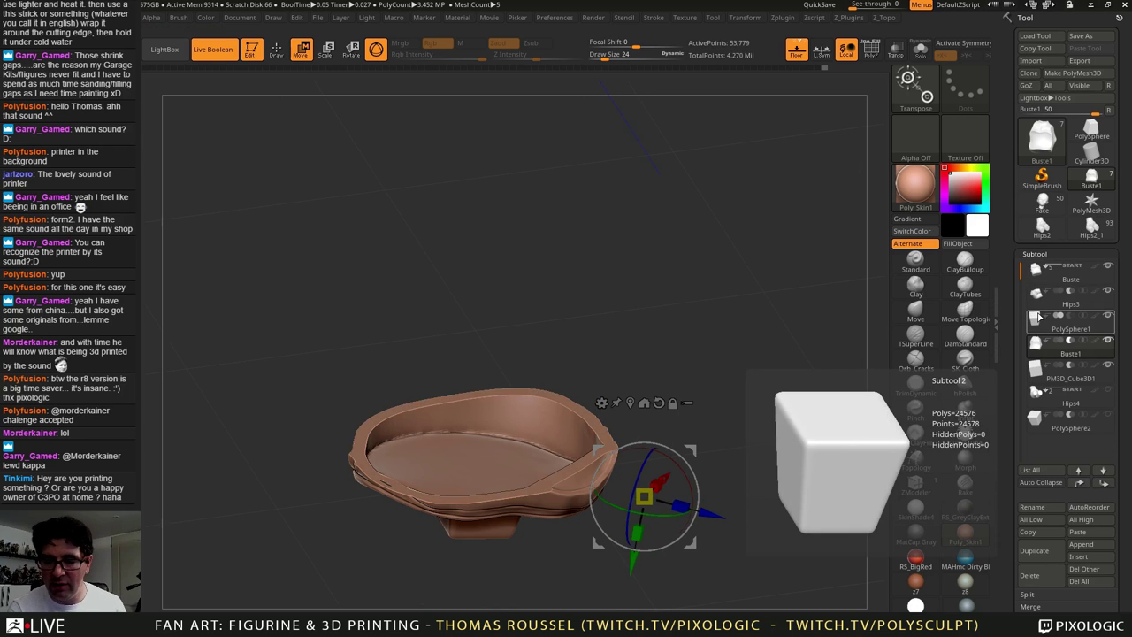
pyautogui.moveTo(1035, 344)
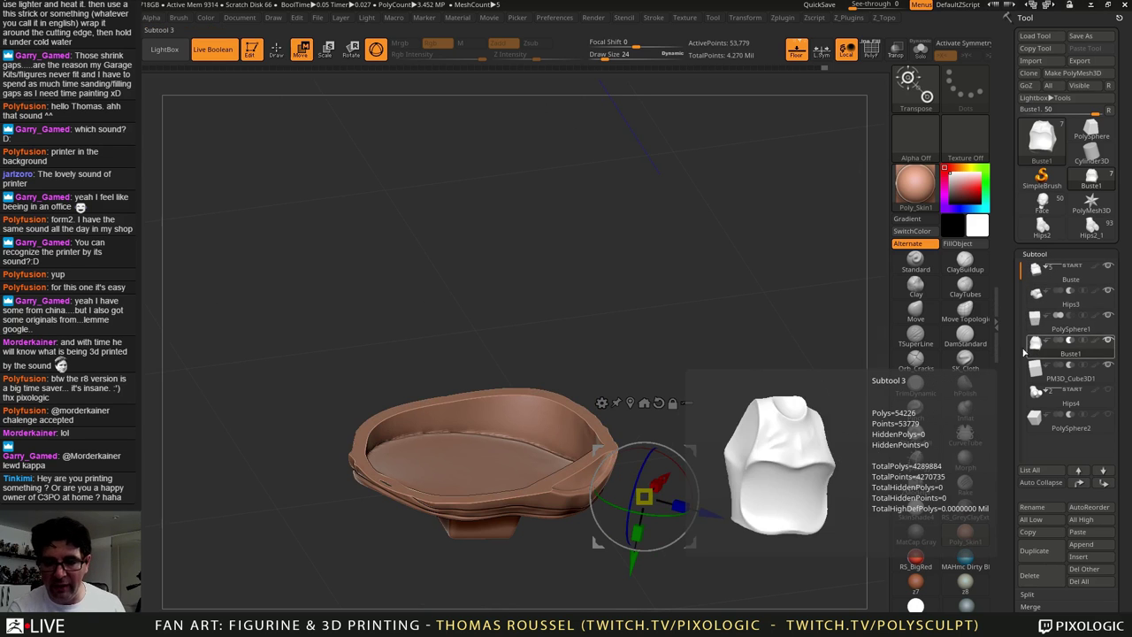
# Step: Raise the PM3D_Cube3D1 cutter along Y from the waist to the upper chest to section the bust there
pyautogui.moveTo(701, 423); pyautogui.dragTo(669, 492)
pyautogui.moveTo(638, 561)
pyautogui.mouseDown()
pyautogui.moveTo(644, 443)
pyautogui.moveTo(639, 530)
pyautogui.mouseUp()
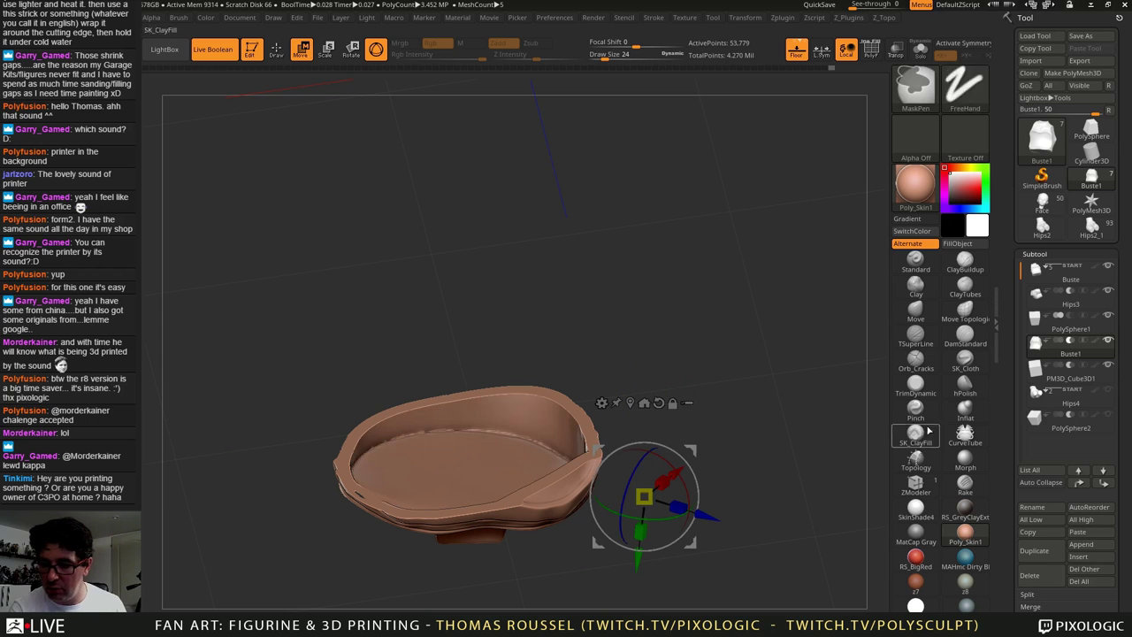
pyautogui.click(1022, 367)
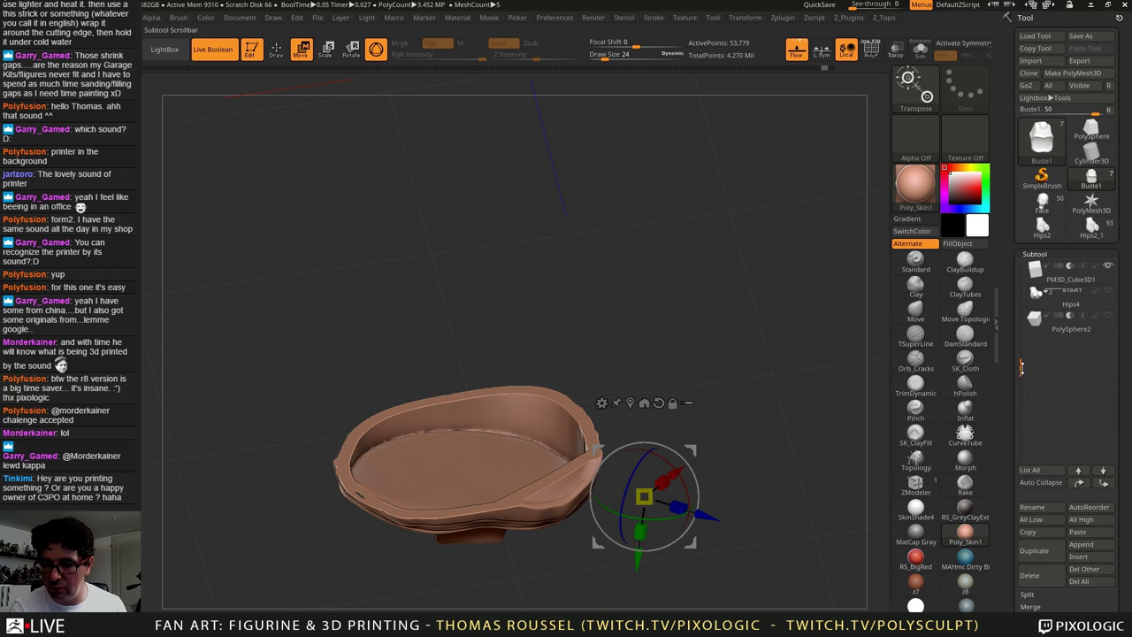
pyautogui.moveTo(1021, 368); pyautogui.dragTo(1021, 280)
pyautogui.click(1035, 346)
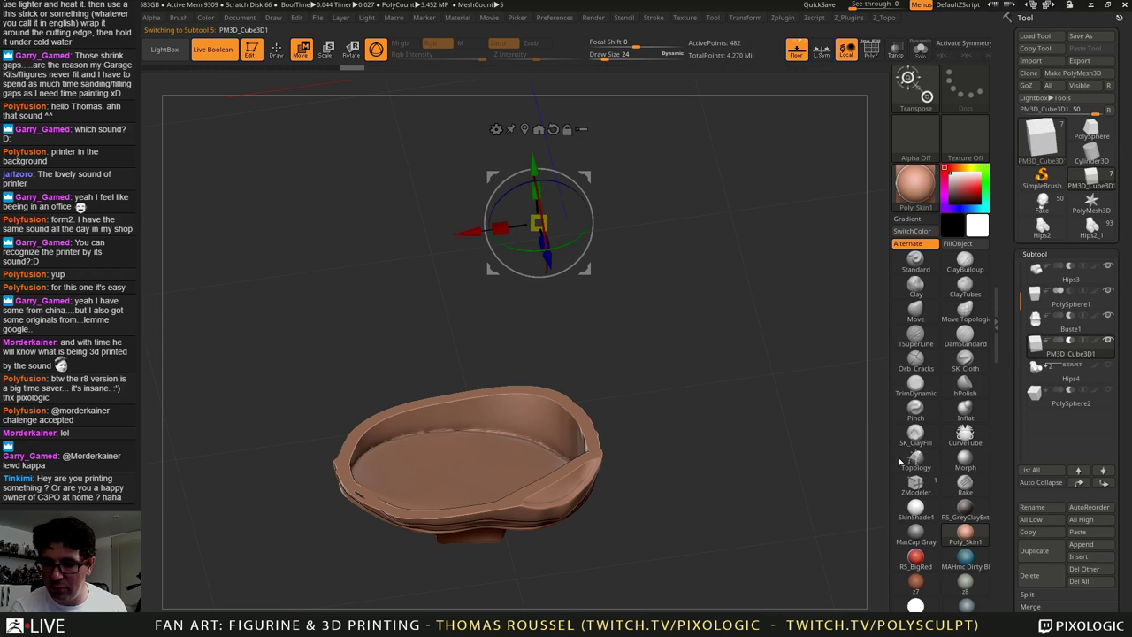
pyautogui.moveTo(533, 162)
pyautogui.mouseDown()
pyautogui.moveTo(533, 204)
pyautogui.moveTo(535, 160)
pyautogui.moveTo(536, 184)
pyautogui.moveTo(537, 174)
pyautogui.mouseUp()
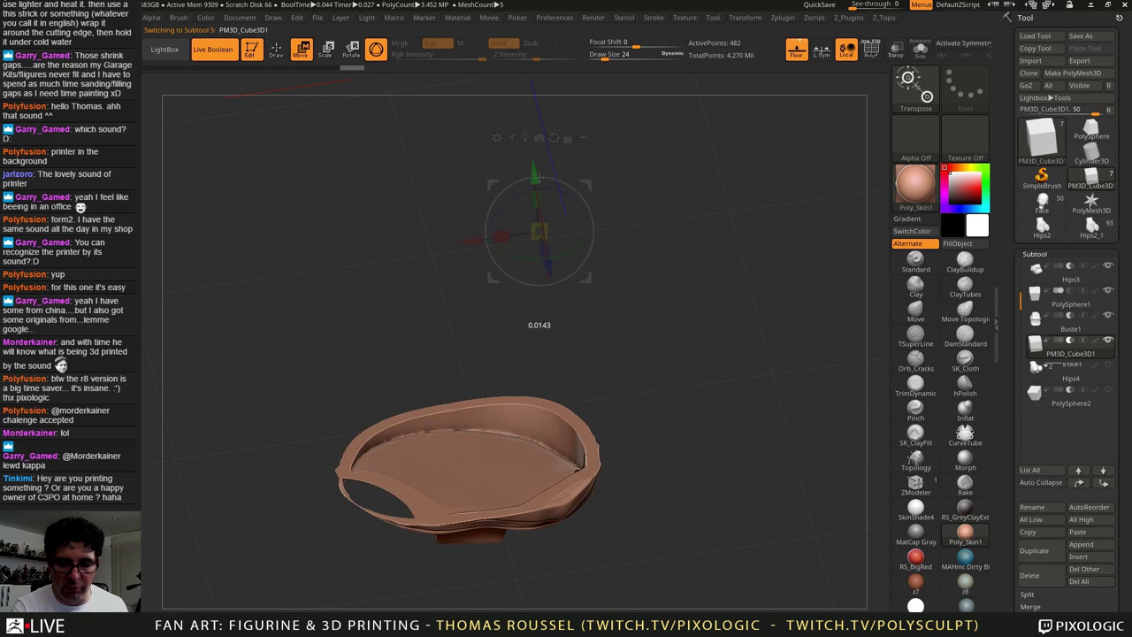
pyautogui.moveTo(460, 305); pyautogui.dragTo(501, 389)
pyautogui.moveTo(501, 389)
pyautogui.keyDown('ctrl'); pyautogui.mouseDown(button='right')
pyautogui.moveTo(531, 514)
pyautogui.moveTo(554, 502)
pyautogui.moveTo(538, 354)
pyautogui.mouseUp(button='right'); pyautogui.keyUp('ctrl')
pyautogui.moveTo(537, 353); pyautogui.dragTo(676, 583)
pyautogui.moveTo(576, 204); pyautogui.dragTo(577, 130)
pyautogui.moveTo(646, 331); pyautogui.dragTo(656, 438)
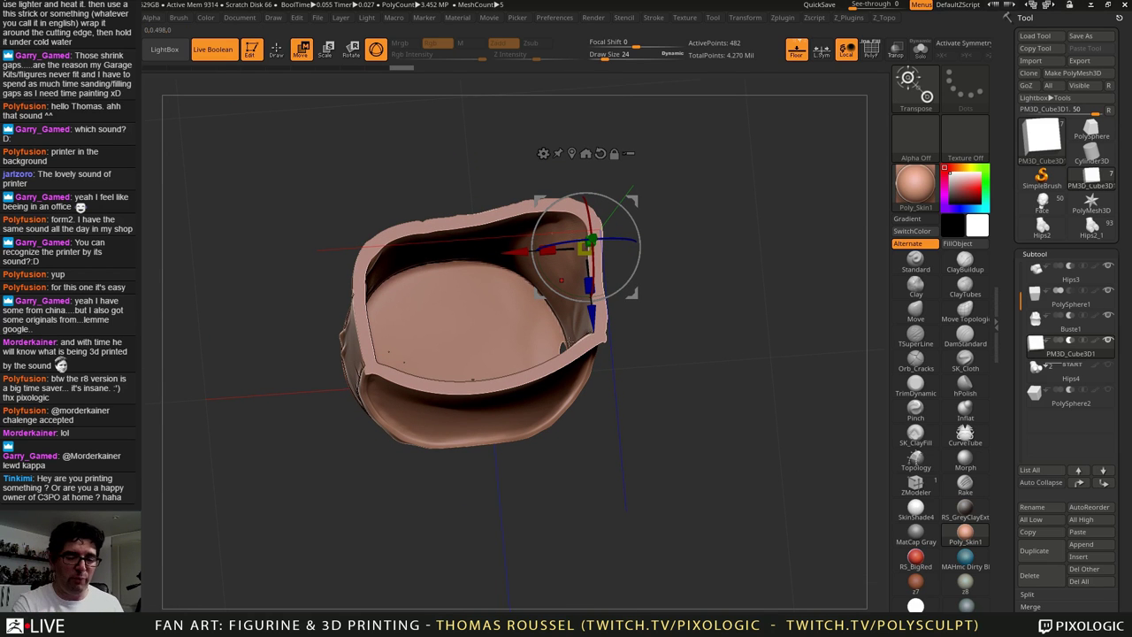
# Step: Raise the PM3D_Cube3D1 cutter to the base of the neck and examine the wall around the collar opening
pyautogui.keyDown('alt'); pyautogui.moveTo(659, 369); pyautogui.dragTo(614, 470); pyautogui.keyUp('alt')
pyautogui.moveTo(615, 470); pyautogui.dragTo(538, 423)
pyautogui.moveTo(512, 316); pyautogui.dragTo(434, 231)
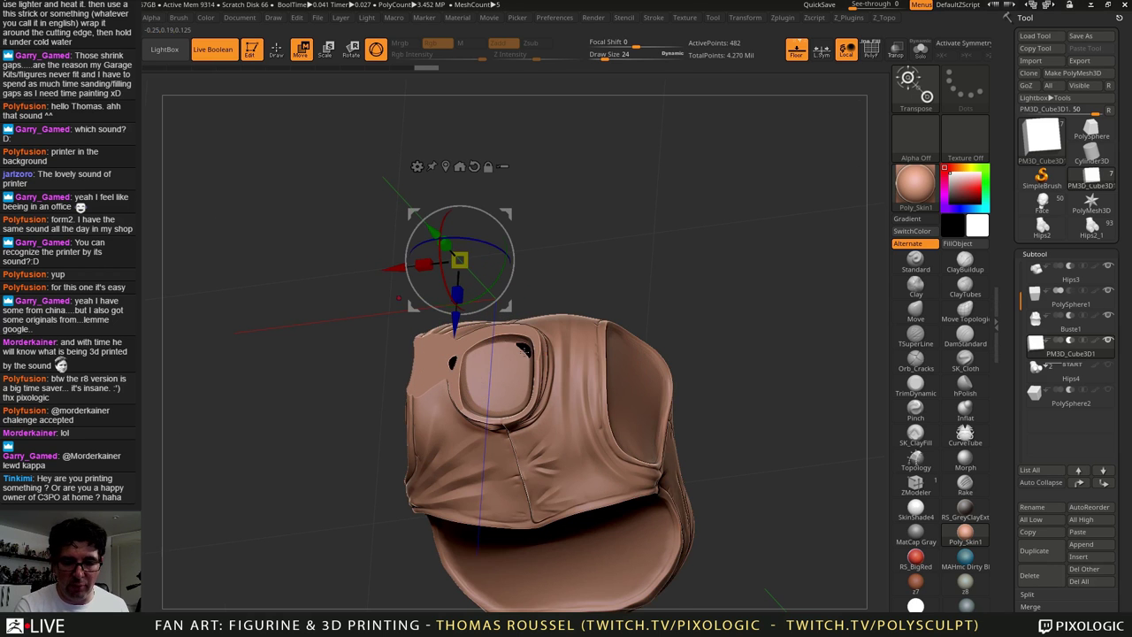
pyautogui.keyDown('alt'); pyautogui.moveTo(521, 347); pyautogui.dragTo(482, 327, button='right'); pyautogui.keyUp('alt')
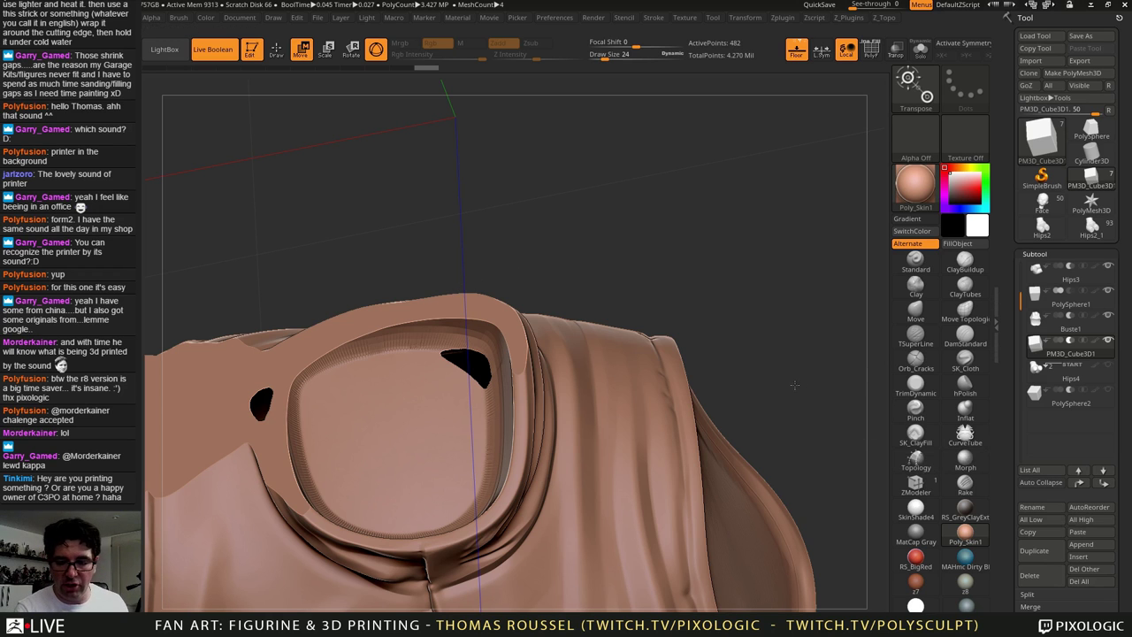
pyautogui.moveTo(795, 385); pyautogui.dragTo(803, 417)
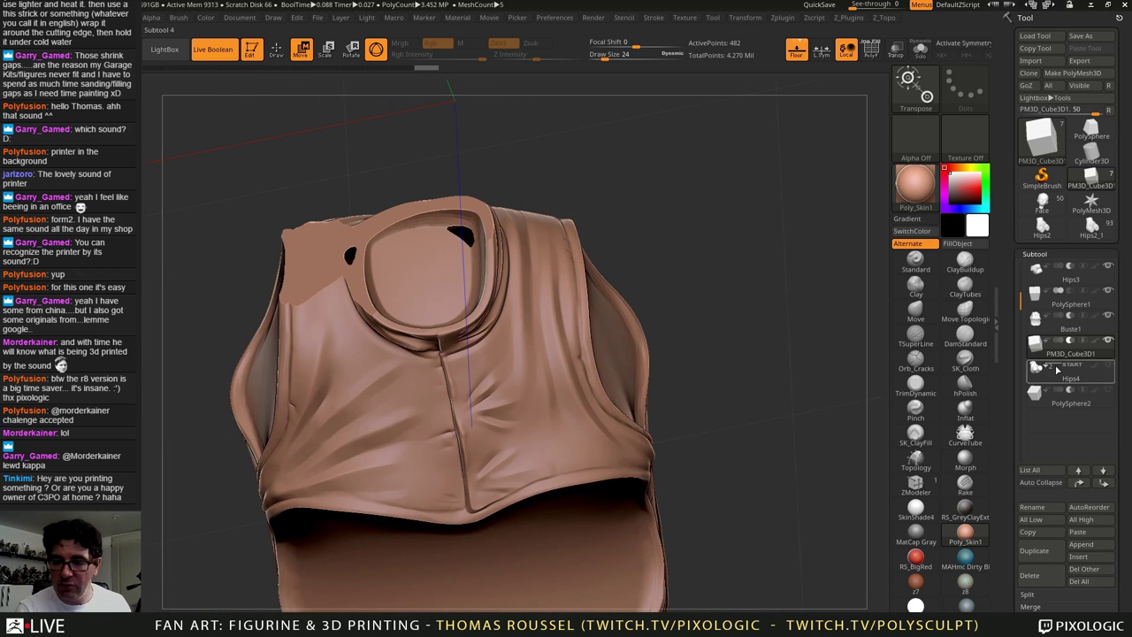
# Step: Reshape the Buste1 inner shell with the Move brush at draw size 31 to close the hole inside the collar
pyautogui.click(1035, 317)
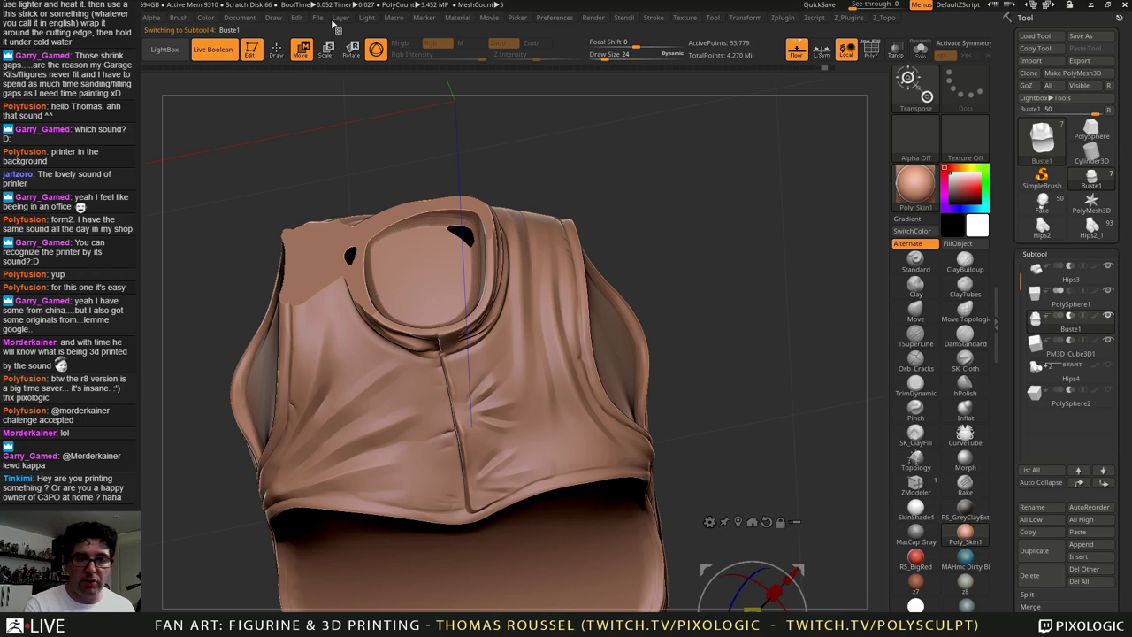
pyautogui.click(276, 53)
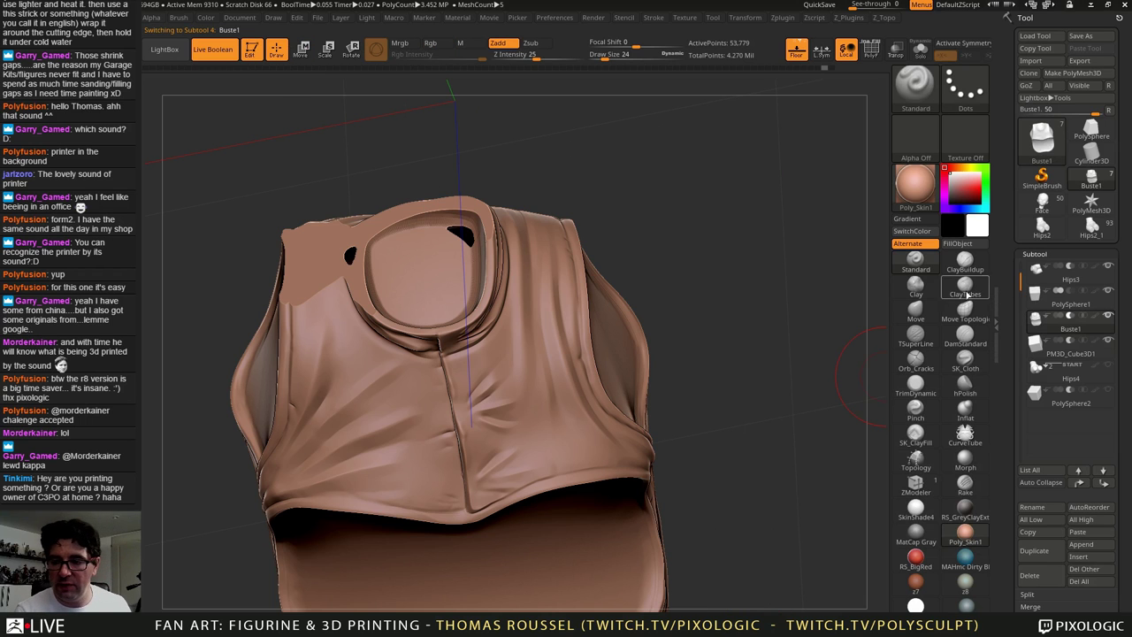
pyautogui.click(916, 311)
pyautogui.moveTo(783, 286)
pyautogui.mouseDown()
pyautogui.moveTo(773, 264)
pyautogui.moveTo(700, 229)
pyautogui.mouseUp()
pyautogui.press('s')
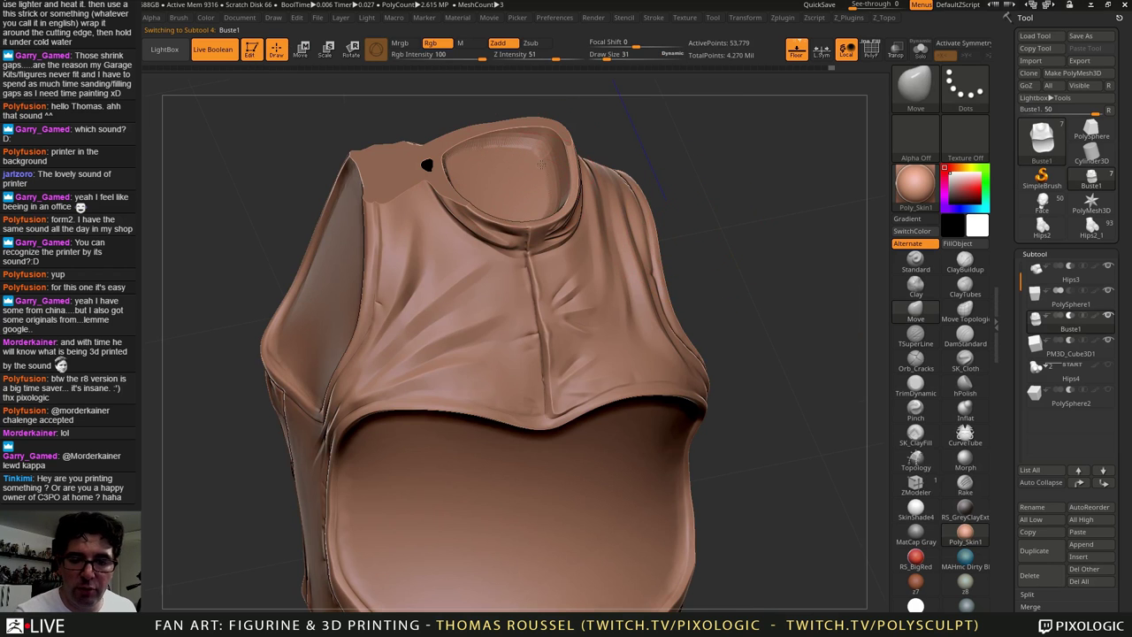
pyautogui.moveTo(752, 256)
pyautogui.mouseDown()
pyautogui.moveTo(690, 168)
pyautogui.moveTo(601, 208)
pyautogui.moveTo(573, 249)
pyautogui.moveTo(586, 250)
pyautogui.mouseUp()
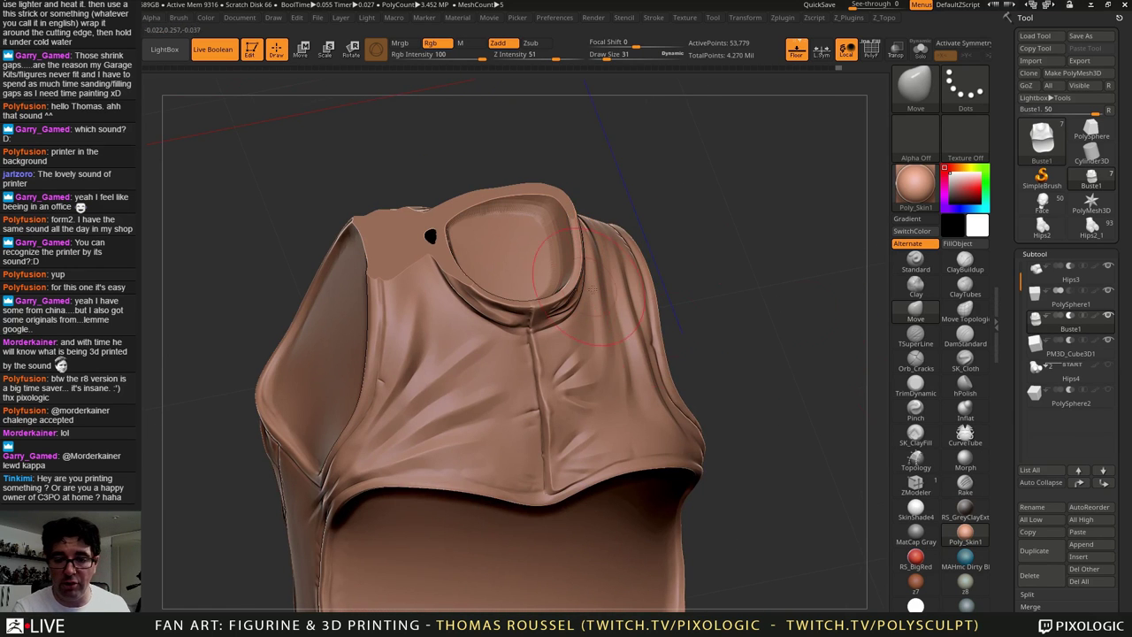
# Step: Lower the PM3D_Cube3D1 cutter along Y to just above the waist to section the bottom of the bust
pyautogui.click(1038, 351)
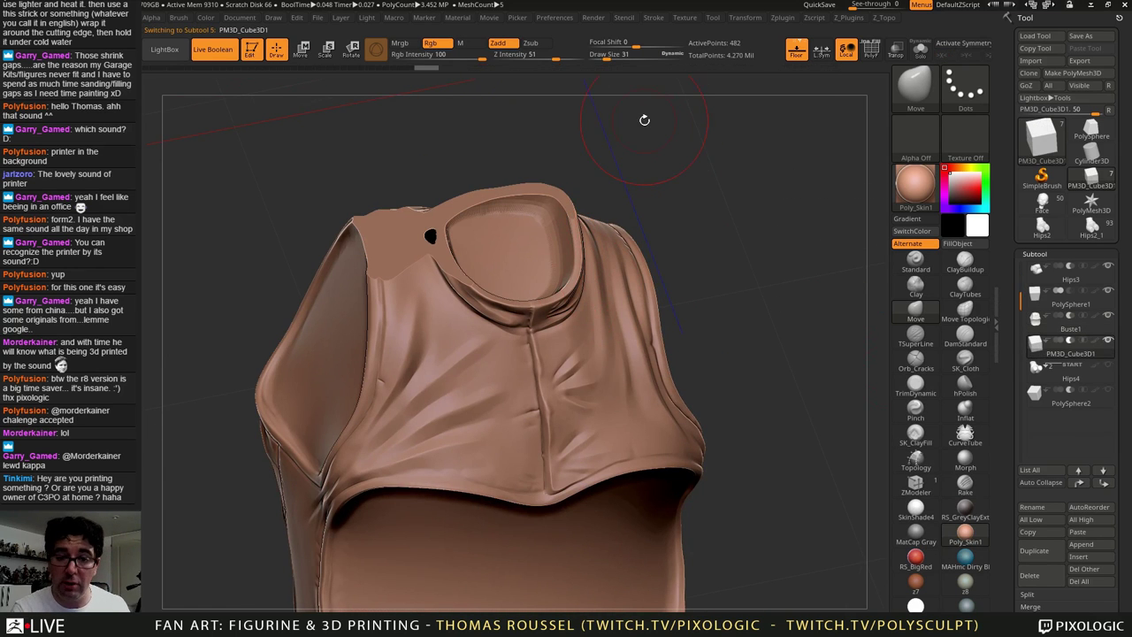
pyautogui.click(302, 52)
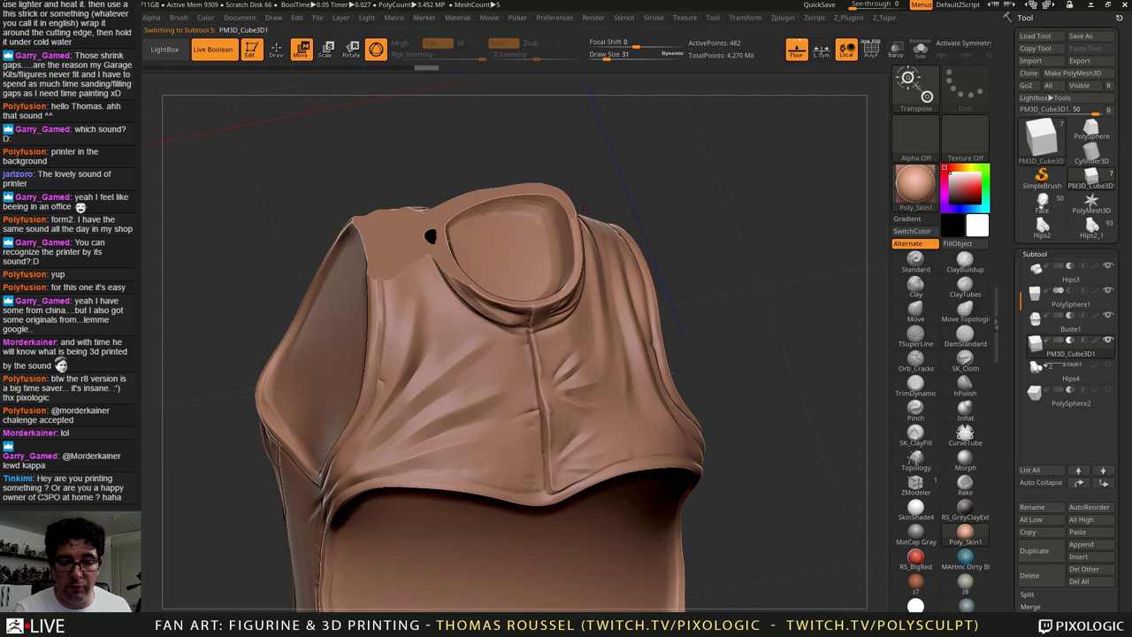
pyautogui.moveTo(727, 477)
pyautogui.keyDown('alt'); pyautogui.mouseDown()
pyautogui.moveTo(689, 295)
pyautogui.moveTo(600, 479)
pyautogui.mouseUp(); pyautogui.keyUp('alt')
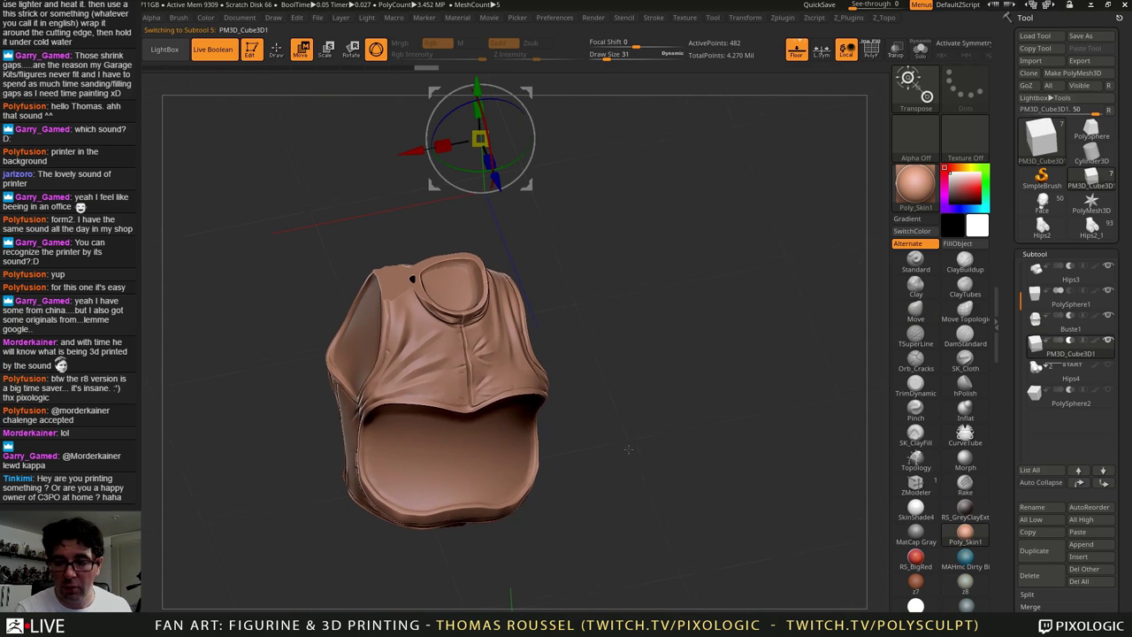
pyautogui.moveTo(475, 86); pyautogui.dragTo(500, 266)
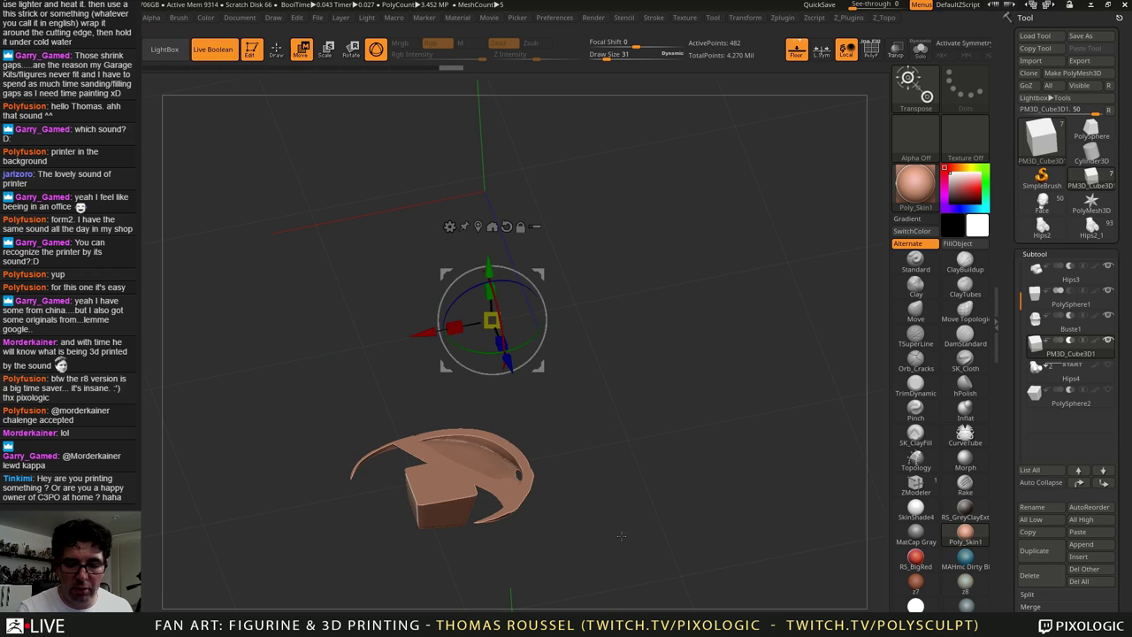
pyautogui.keyDown('ctrl'); pyautogui.moveTo(651, 442); pyautogui.dragTo(656, 534, button='right'); pyautogui.keyUp('ctrl')
pyautogui.moveTo(655, 534); pyautogui.dragTo(670, 288)
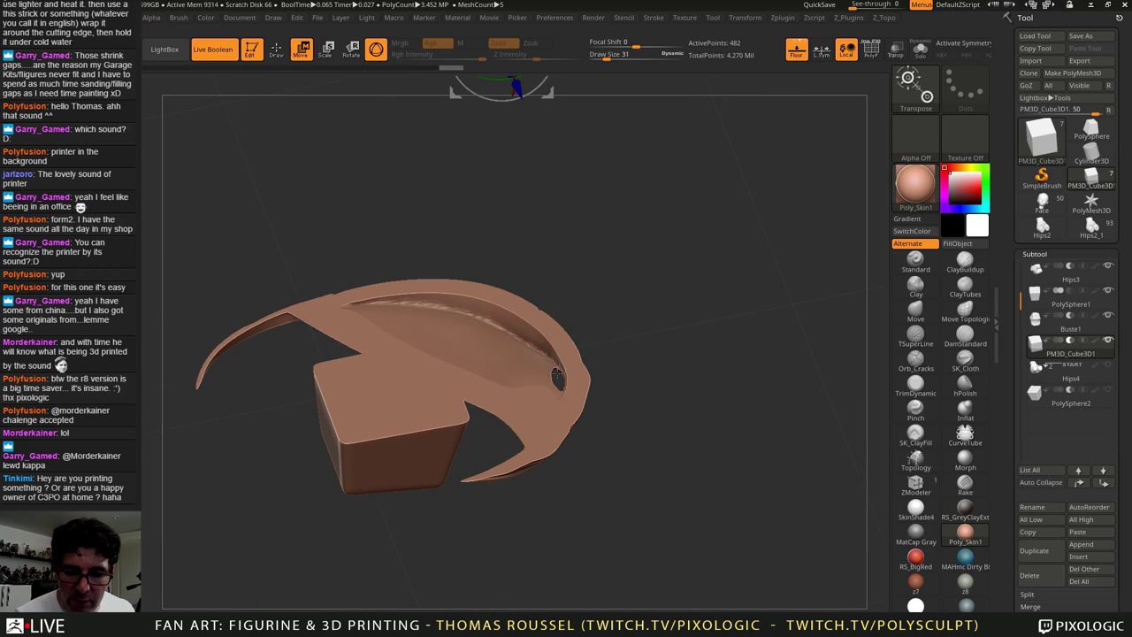
# Step: Reshape the Buste1 inner shell with the Move brush to close the hole in the side wall near the waist
pyautogui.press('q')
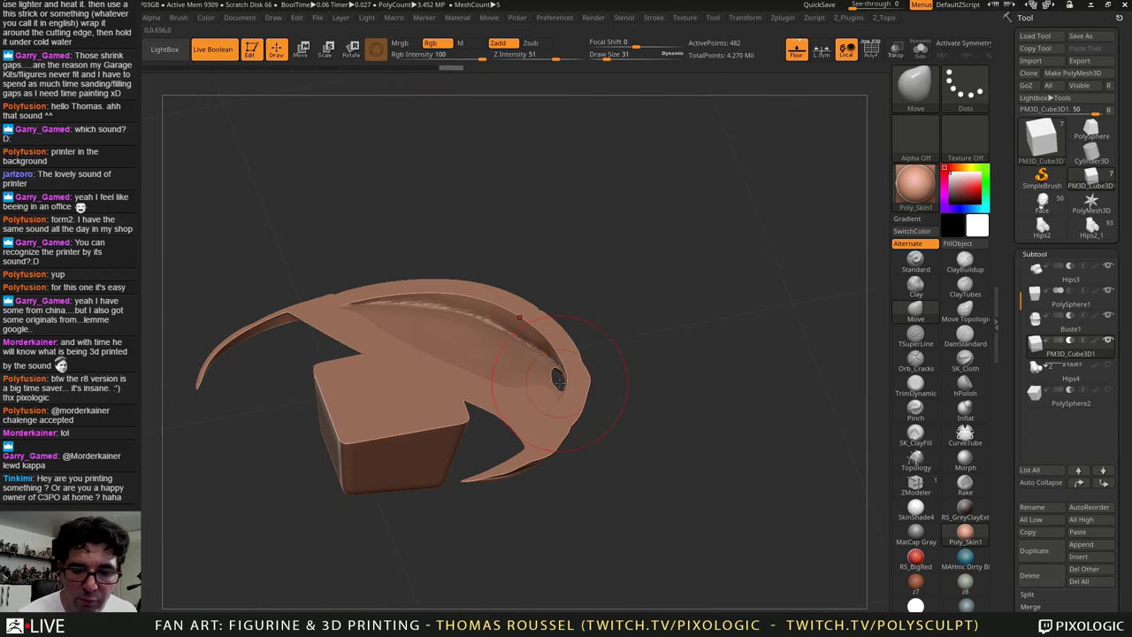
pyautogui.moveTo(559, 382); pyautogui.dragTo(585, 380, button='right')
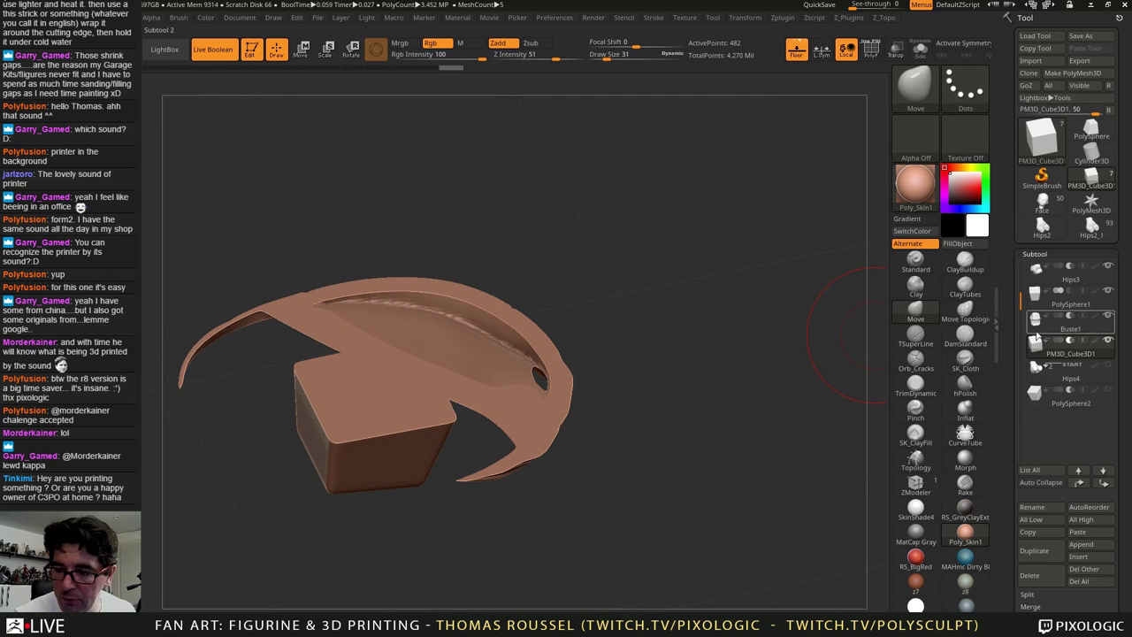
pyautogui.click(1037, 329)
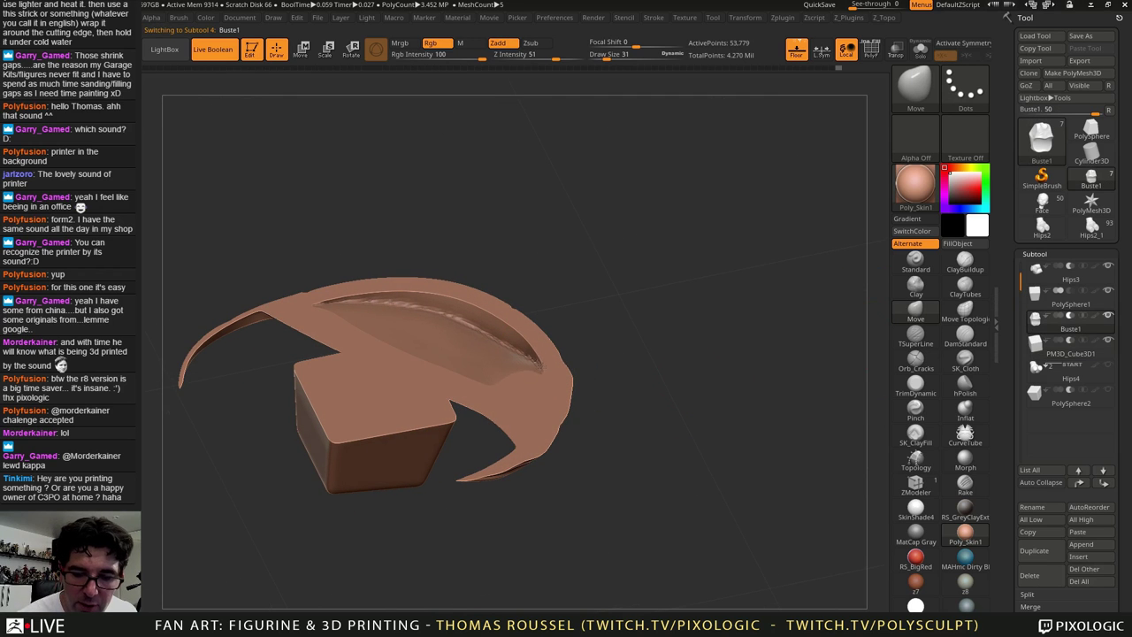
pyautogui.moveTo(539, 364)
pyautogui.mouseDown()
pyautogui.moveTo(521, 351)
pyautogui.moveTo(574, 339)
pyautogui.moveTo(629, 412)
pyautogui.moveTo(600, 376)
pyautogui.mouseUp()
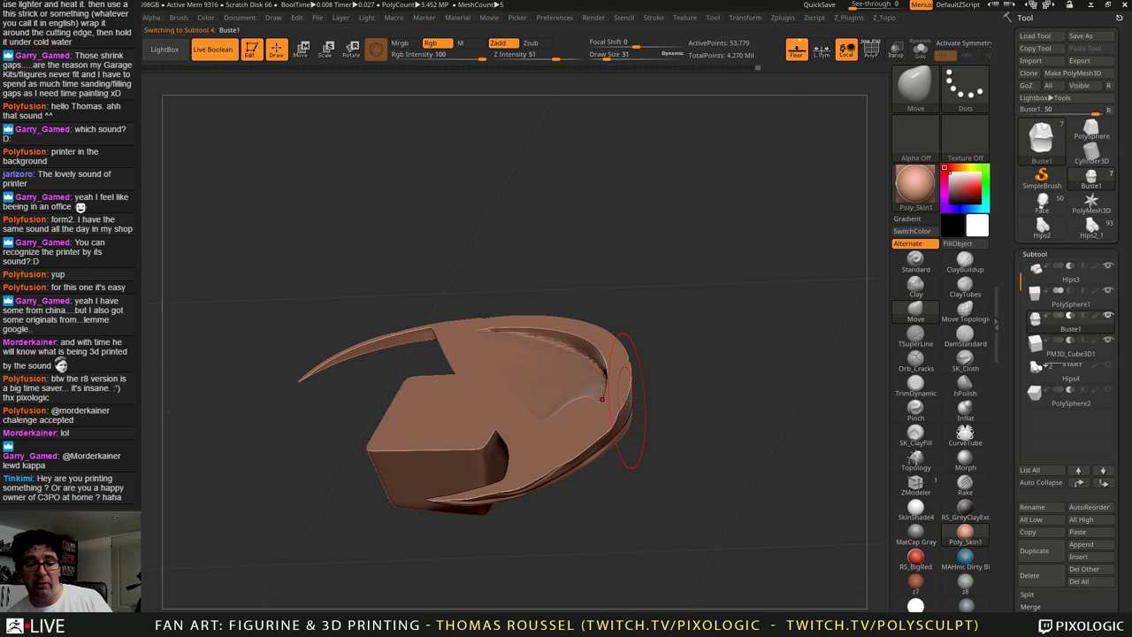
# Step: Hide the PM3D_Cube3D1 cutter and inspect the whole hollowed bust from the front and underneath
pyautogui.keyDown('alt'); pyautogui.moveTo(670, 434); pyautogui.dragTo(688, 389); pyautogui.keyUp('alt')
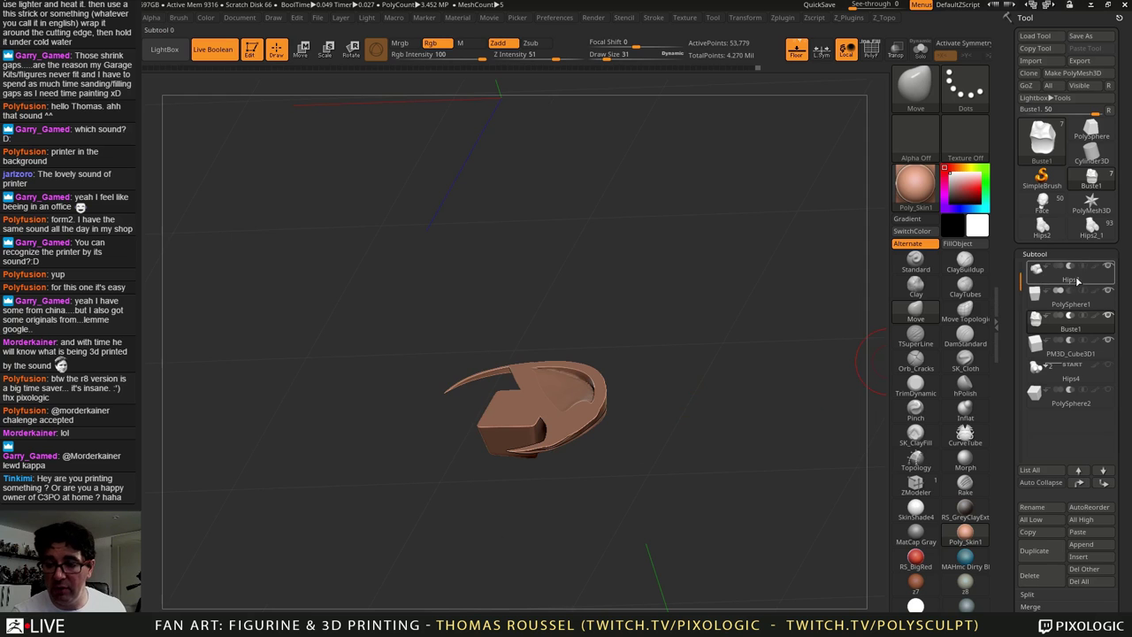
pyautogui.click(1111, 341)
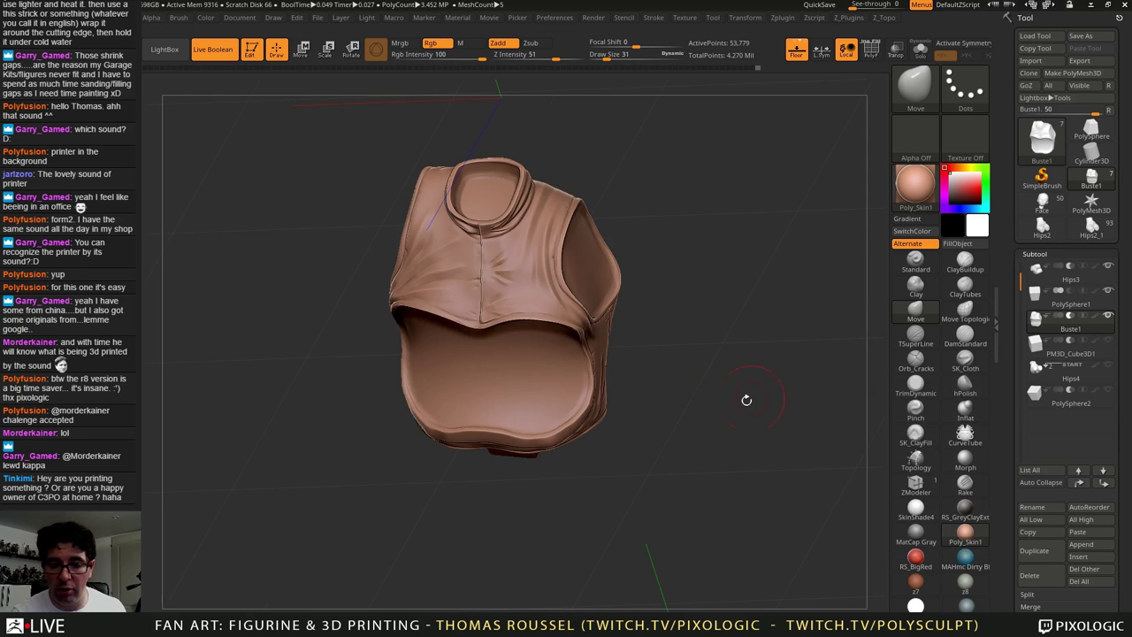
pyautogui.moveTo(745, 398); pyautogui.dragTo(676, 325)
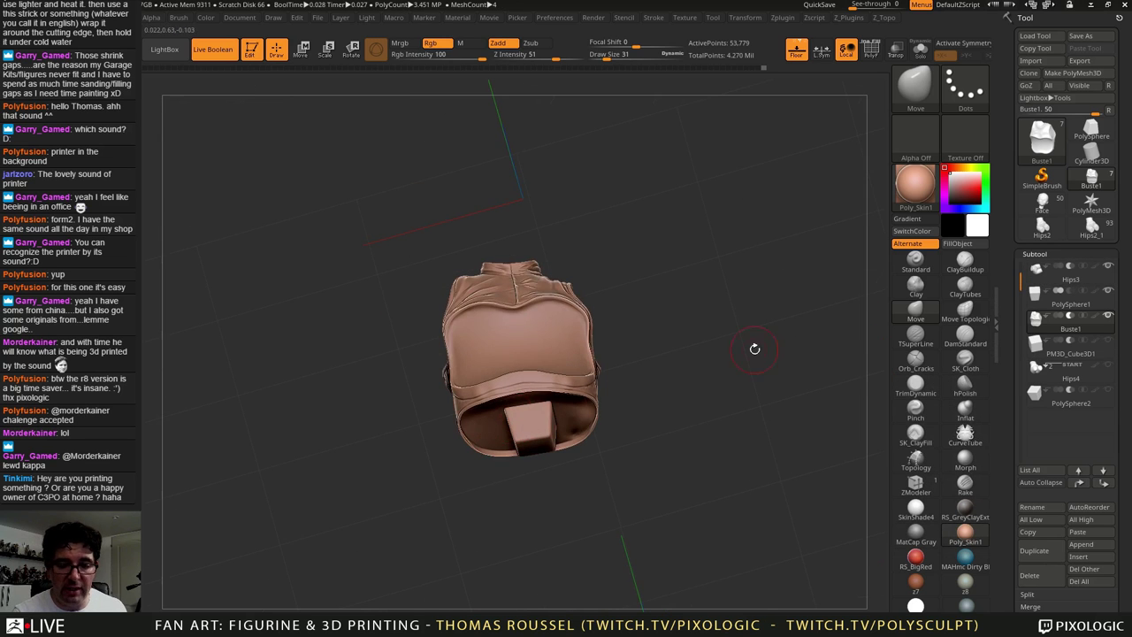
pyautogui.moveTo(755, 349); pyautogui.dragTo(705, 401)
pyautogui.moveTo(689, 314); pyautogui.dragTo(715, 382)
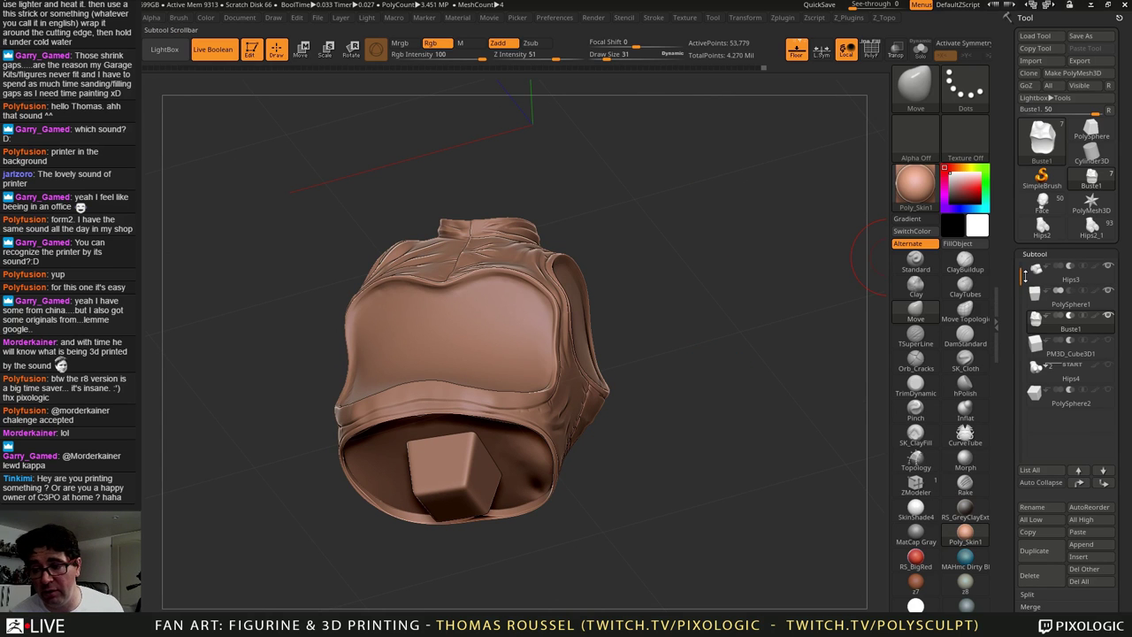
pyautogui.moveTo(1022, 281)
pyautogui.mouseDown()
pyautogui.moveTo(1027, 269)
pyautogui.moveTo(1026, 281)
pyautogui.mouseUp()
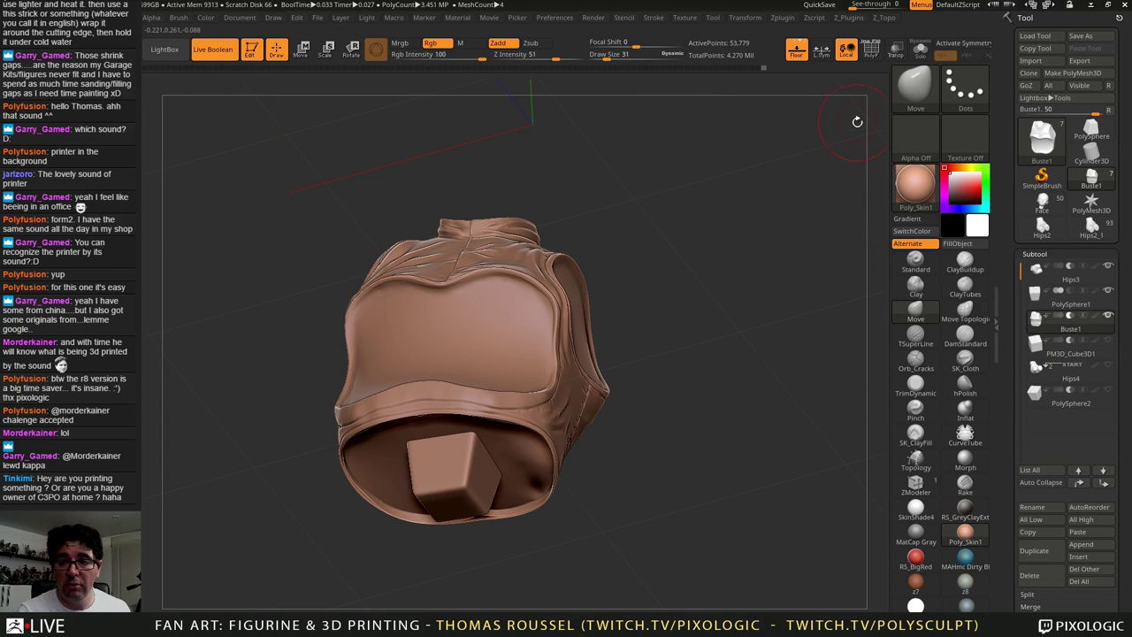
# Step: Insert a cylinder from the IMM Primitives brush into the Buste1 shell's bottom face, beside the central cube
pyautogui.click(915, 84)
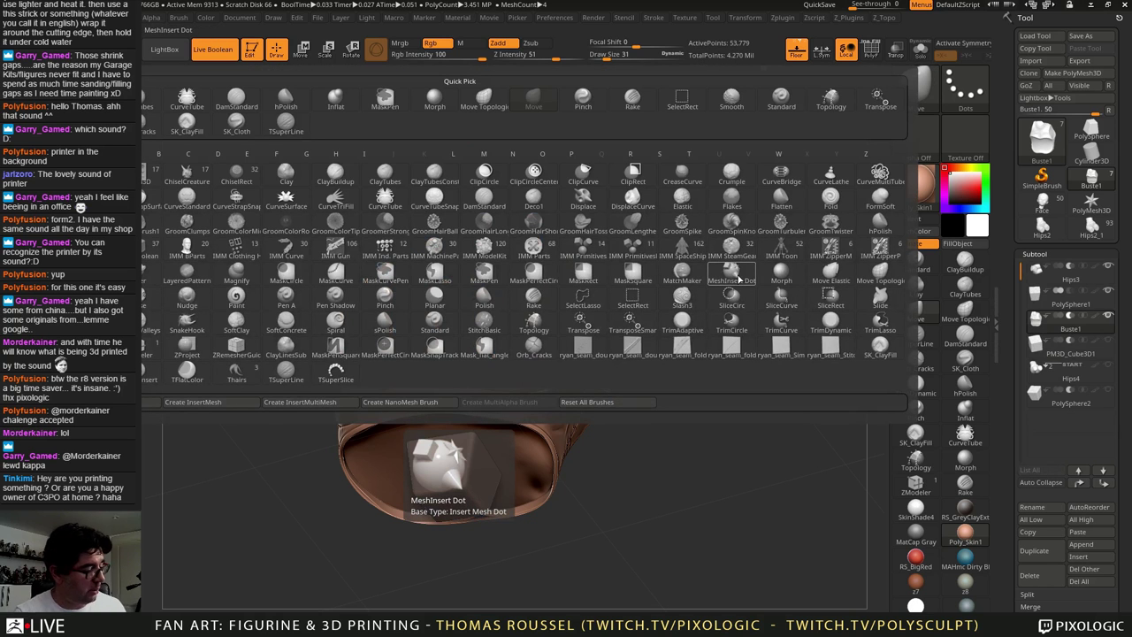
pyautogui.press('i')
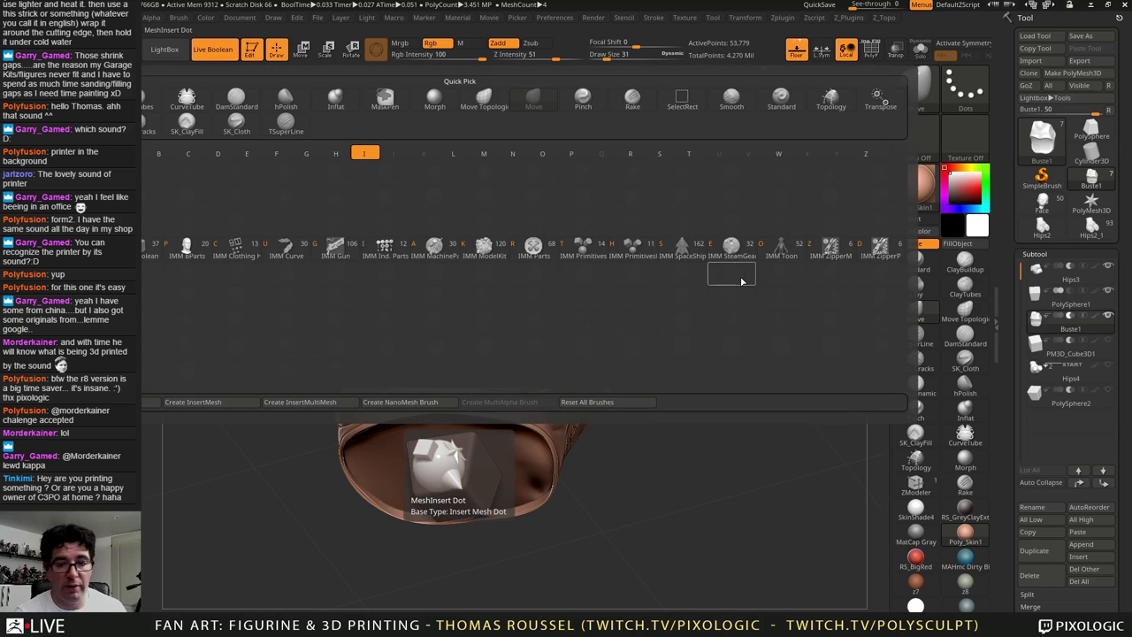
pyautogui.click(593, 252)
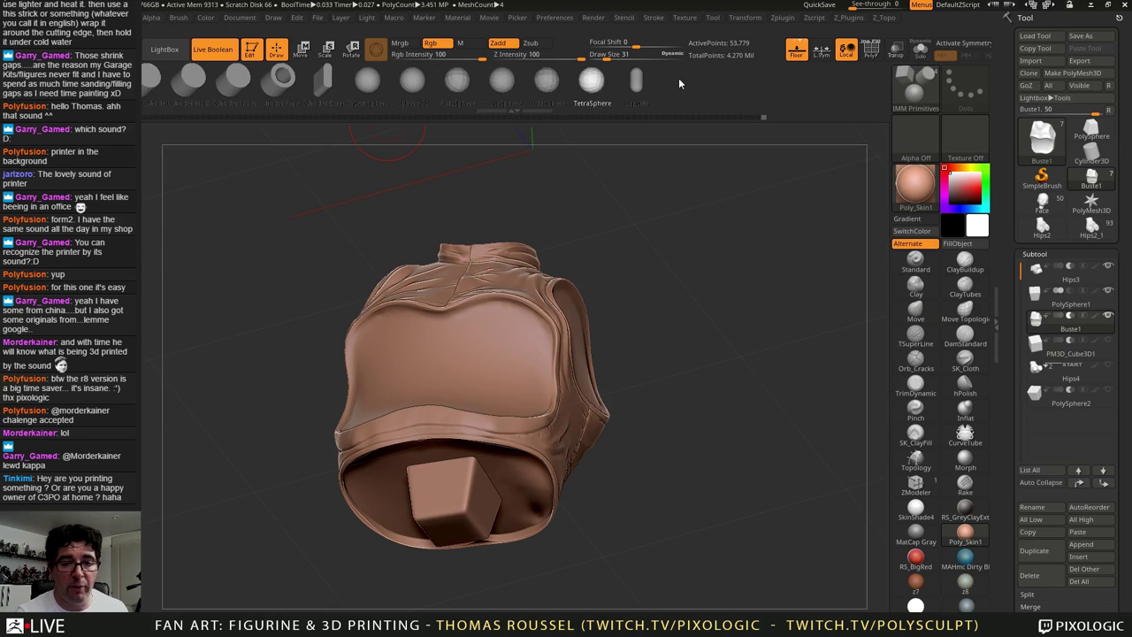
pyautogui.moveTo(679, 84); pyautogui.dragTo(808, 76)
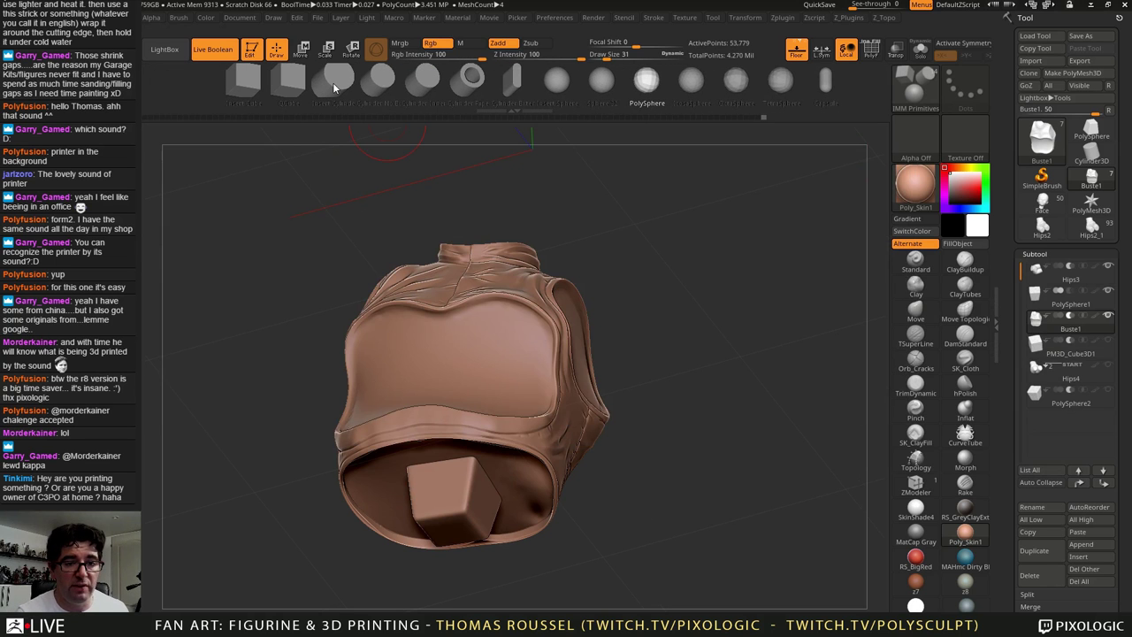
pyautogui.moveTo(623, 426); pyautogui.dragTo(679, 421)
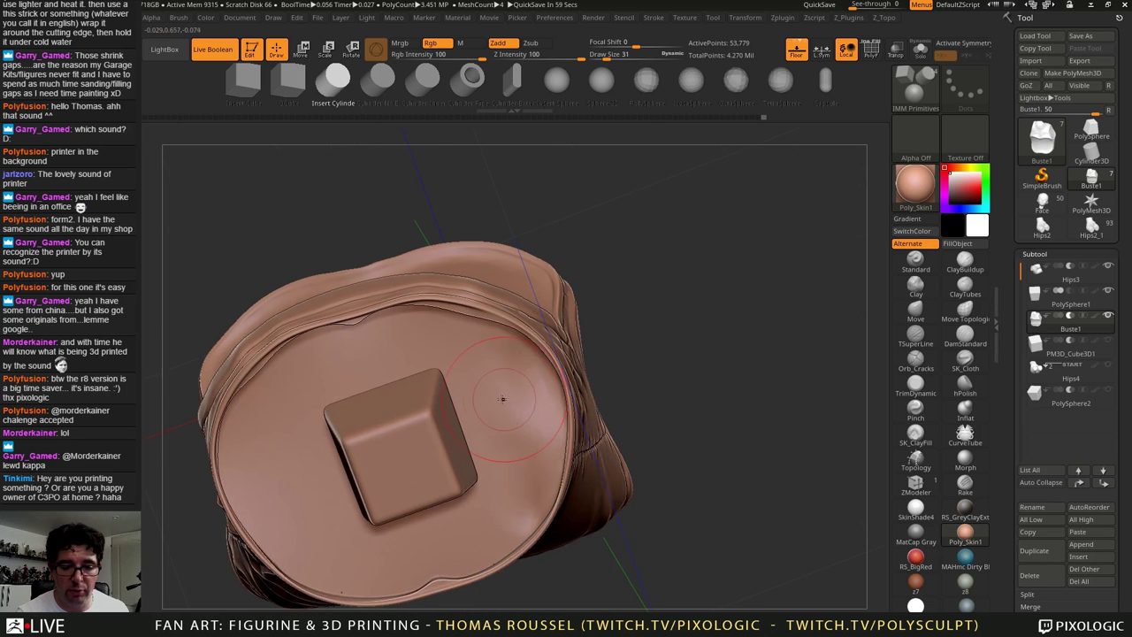
pyautogui.moveTo(505, 395)
pyautogui.mouseDown()
pyautogui.moveTo(542, 415)
pyautogui.moveTo(529, 405)
pyautogui.mouseUp()
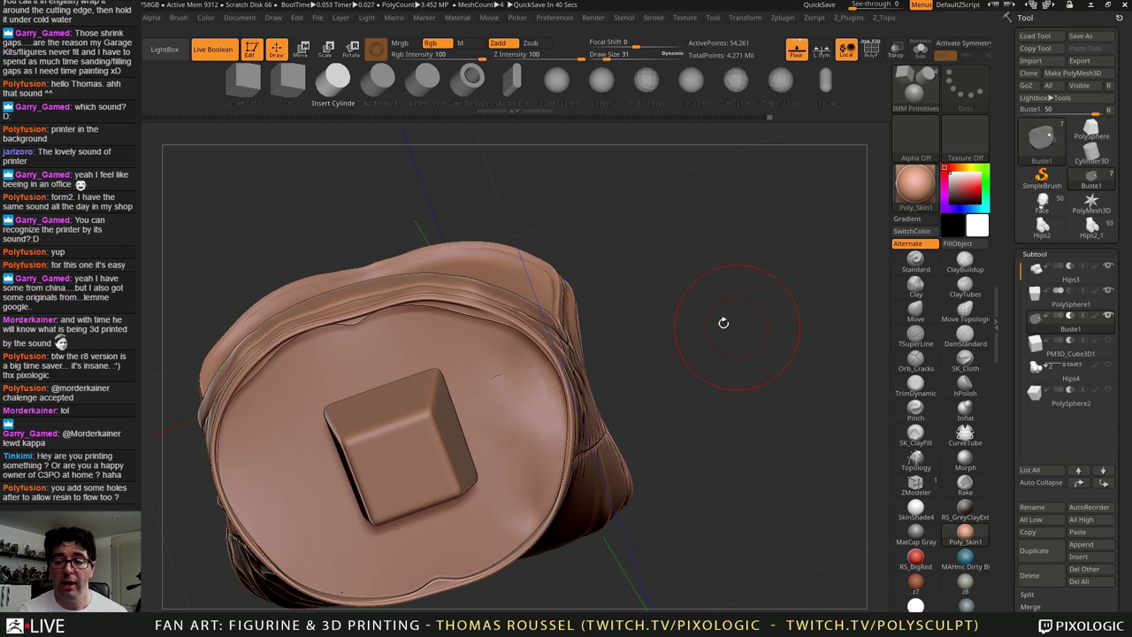
# Step: Split the unmasked points of Buste1 into a separate subtool and select the resulting cylinder subtool
pyautogui.scroll(-5, 1097, 295)
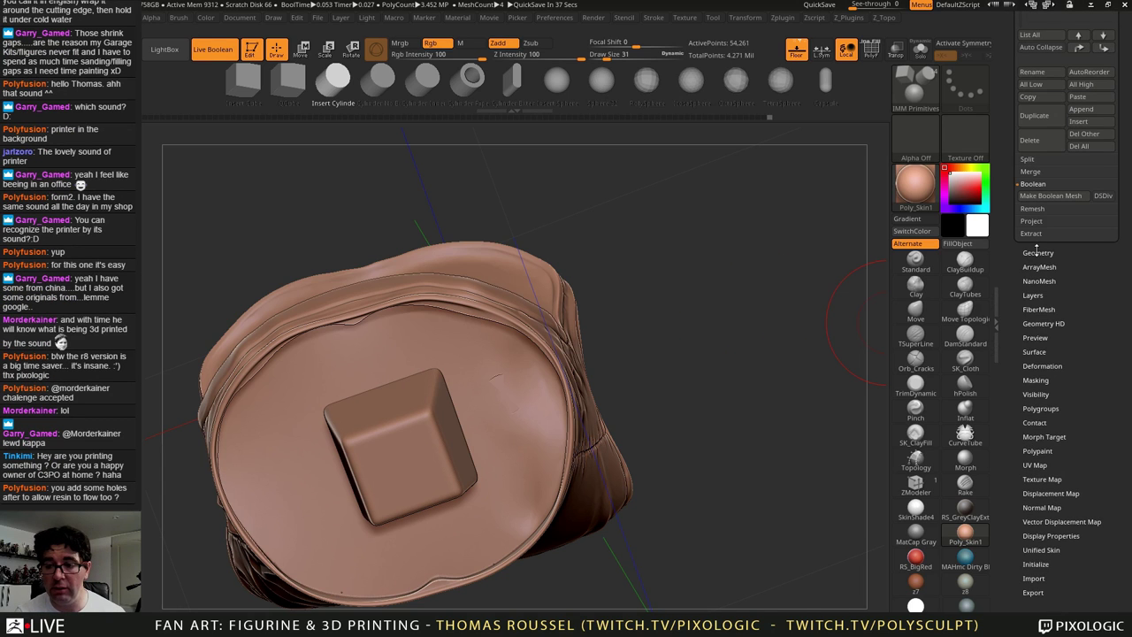
pyautogui.click(1028, 160)
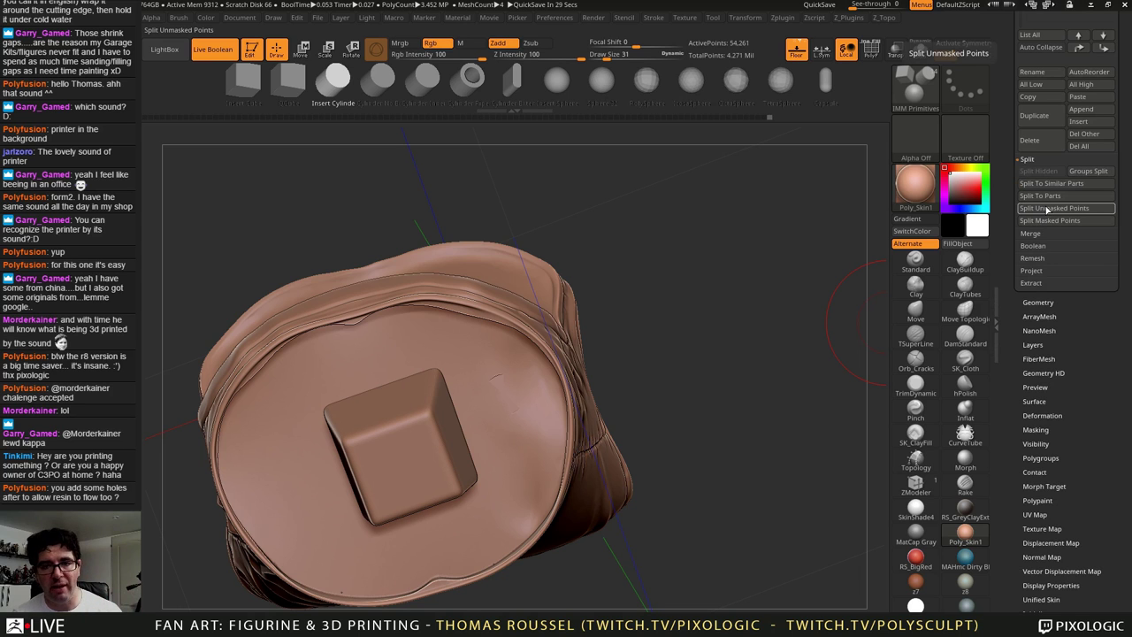
pyautogui.click(1046, 208)
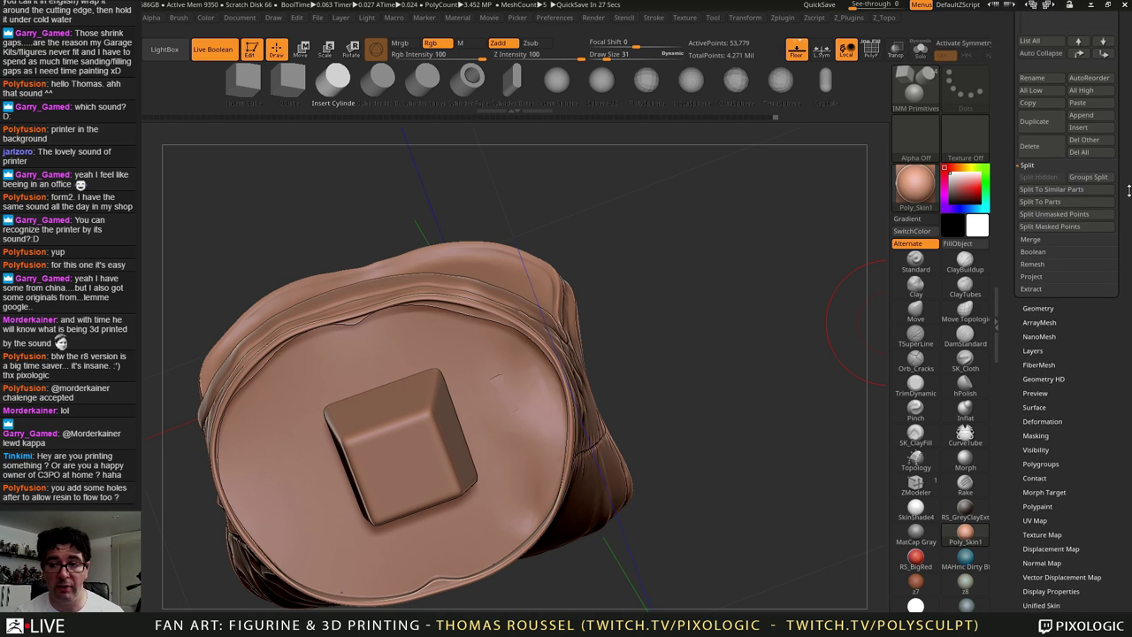
pyautogui.click(1070, 111)
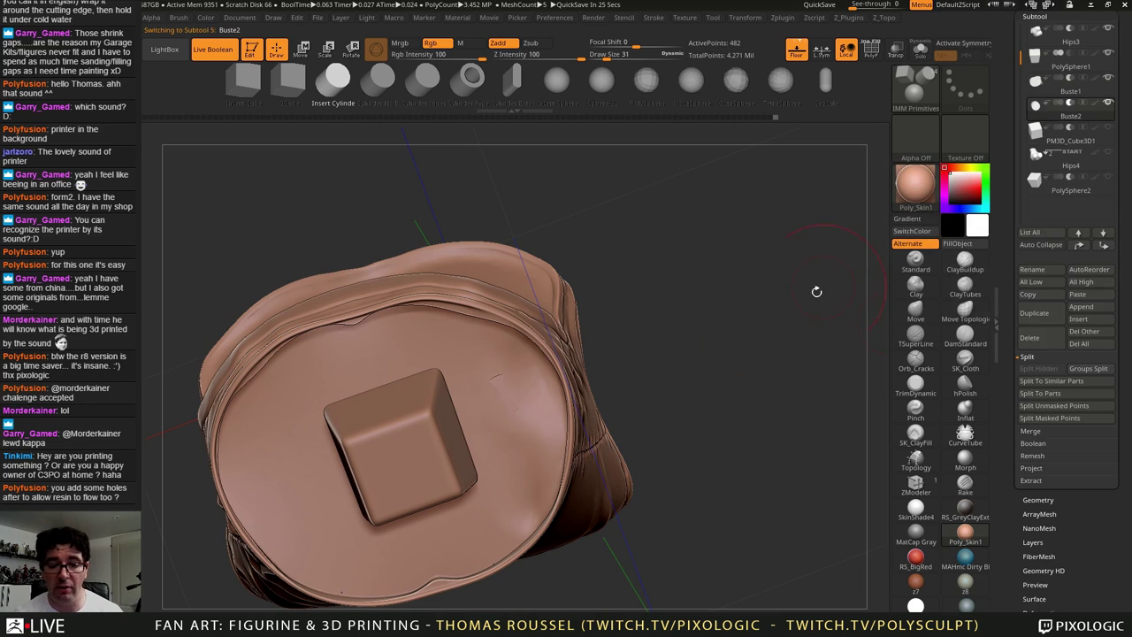
# Step: Move the Buste2 cylinder through the bust's bottom wall to cut a round resin drain hole beside the cube
pyautogui.moveTo(816, 291); pyautogui.dragTo(704, 375)
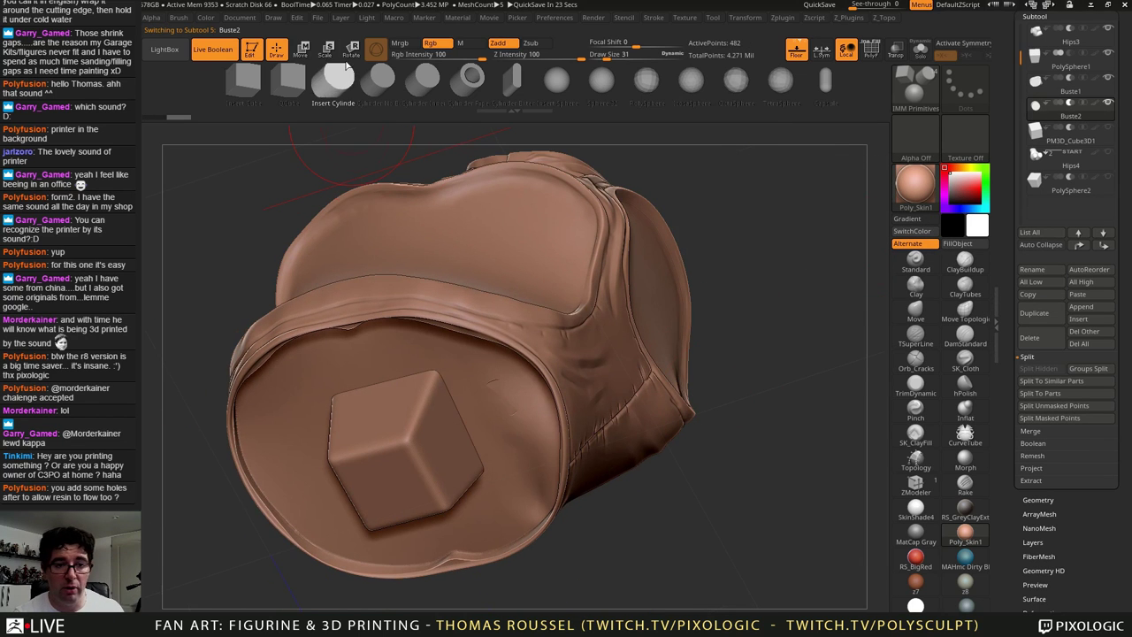
pyautogui.click(302, 51)
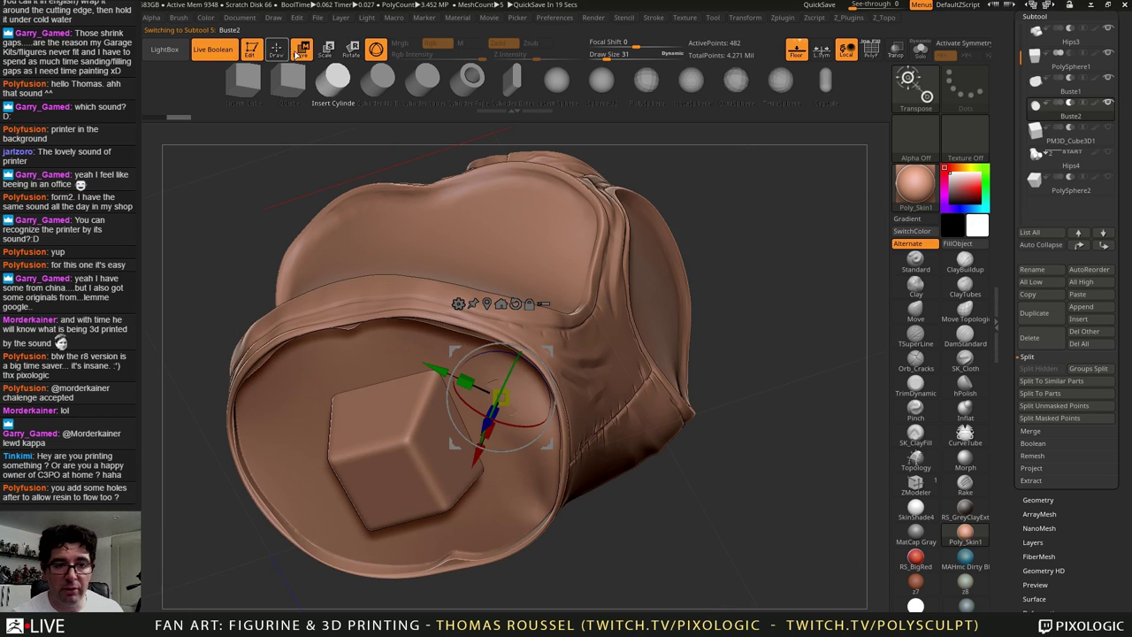
pyautogui.moveTo(476, 454); pyautogui.dragTo(494, 426)
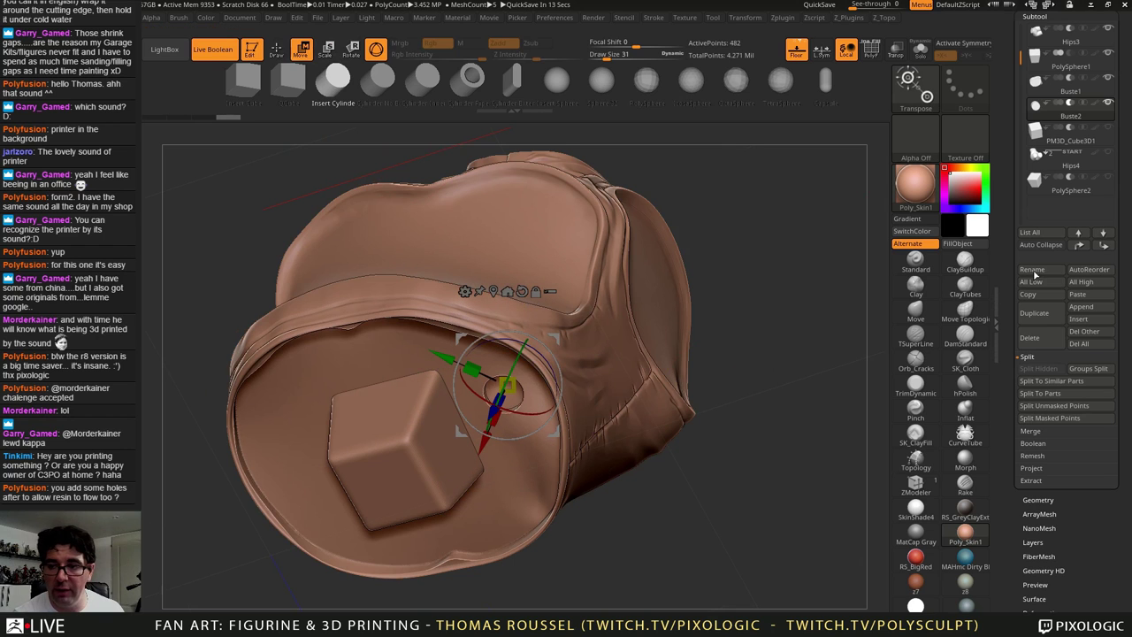
pyautogui.moveTo(752, 494); pyautogui.dragTo(707, 472)
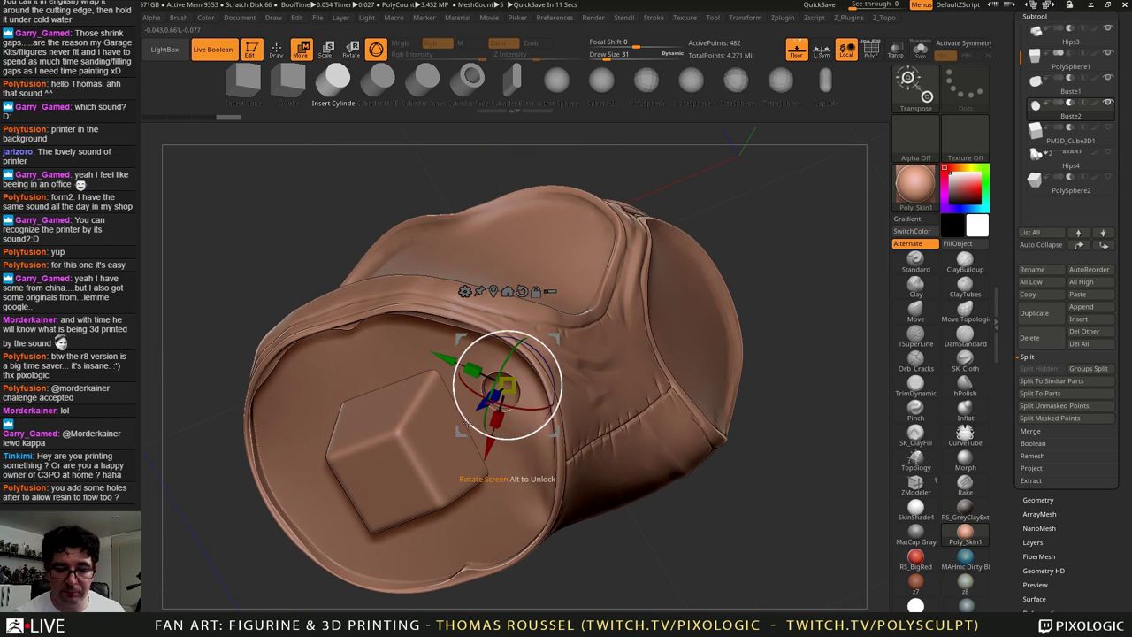
pyautogui.moveTo(507, 385); pyautogui.dragTo(491, 410)
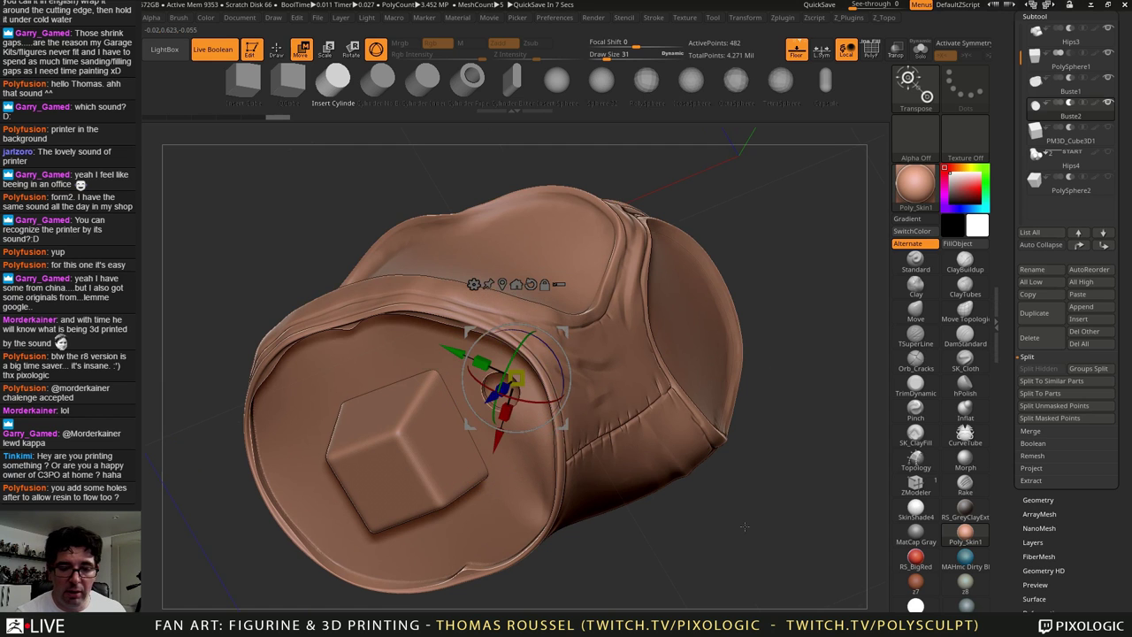
pyautogui.moveTo(703, 478); pyautogui.dragTo(795, 437)
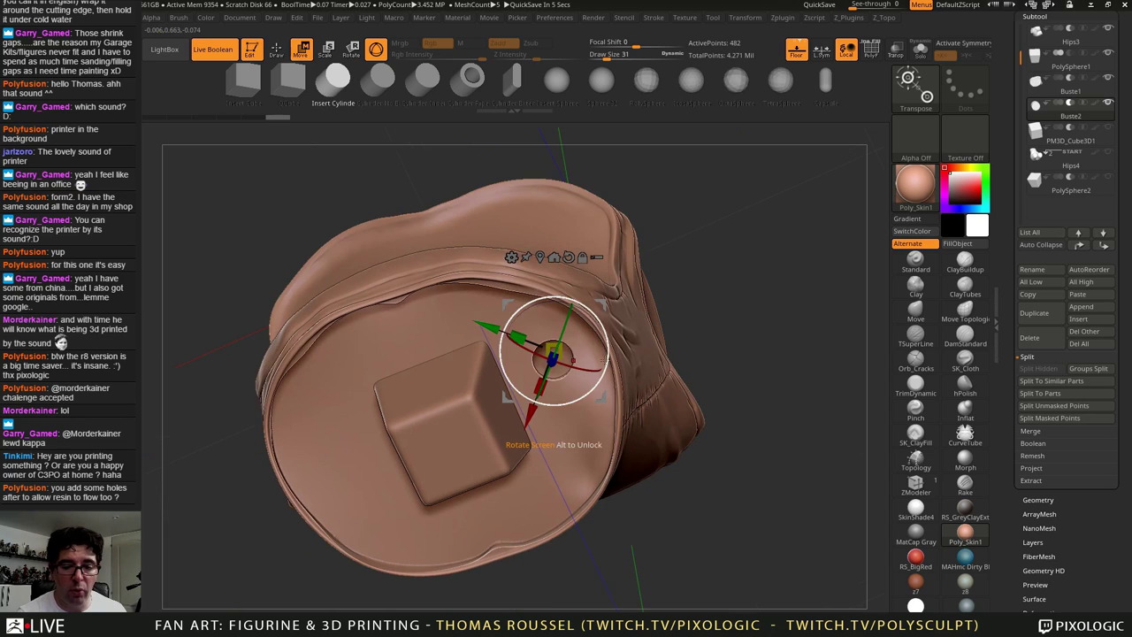
# Step: Place three copies of the drain-hole cylinder around the cube, adjusting the third so it cuts through the bottom wall
pyautogui.keyDown('ctrl'); pyautogui.moveTo(503, 303); pyautogui.dragTo(408, 261); pyautogui.keyUp('ctrl')
pyautogui.moveTo(456, 318); pyautogui.dragTo(349, 345)
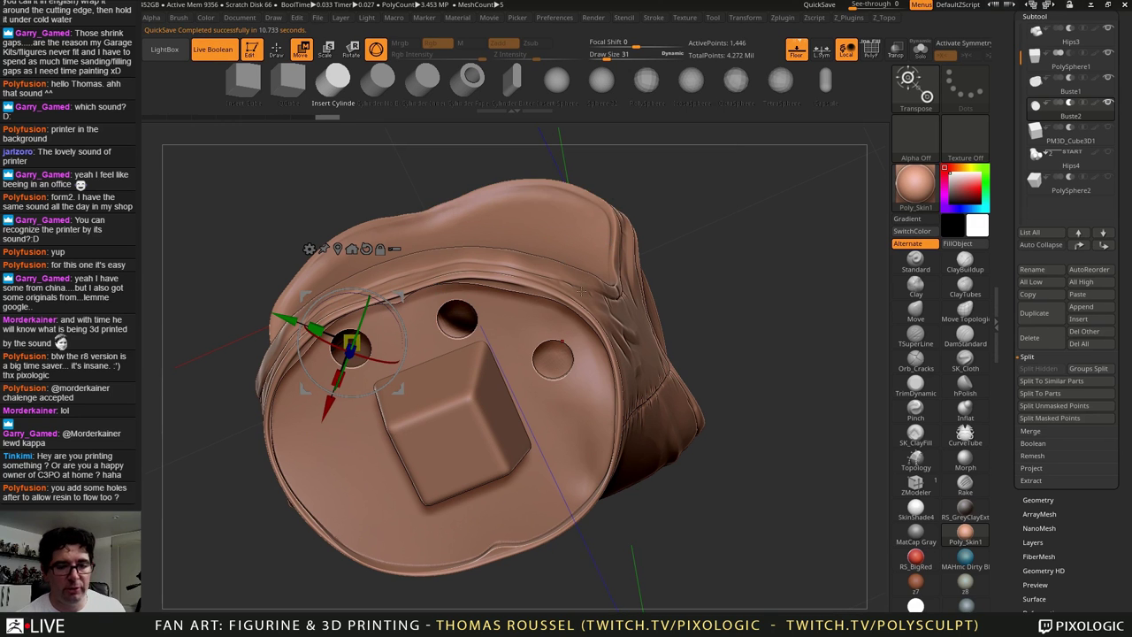
pyautogui.moveTo(303, 296); pyautogui.dragTo(279, 376)
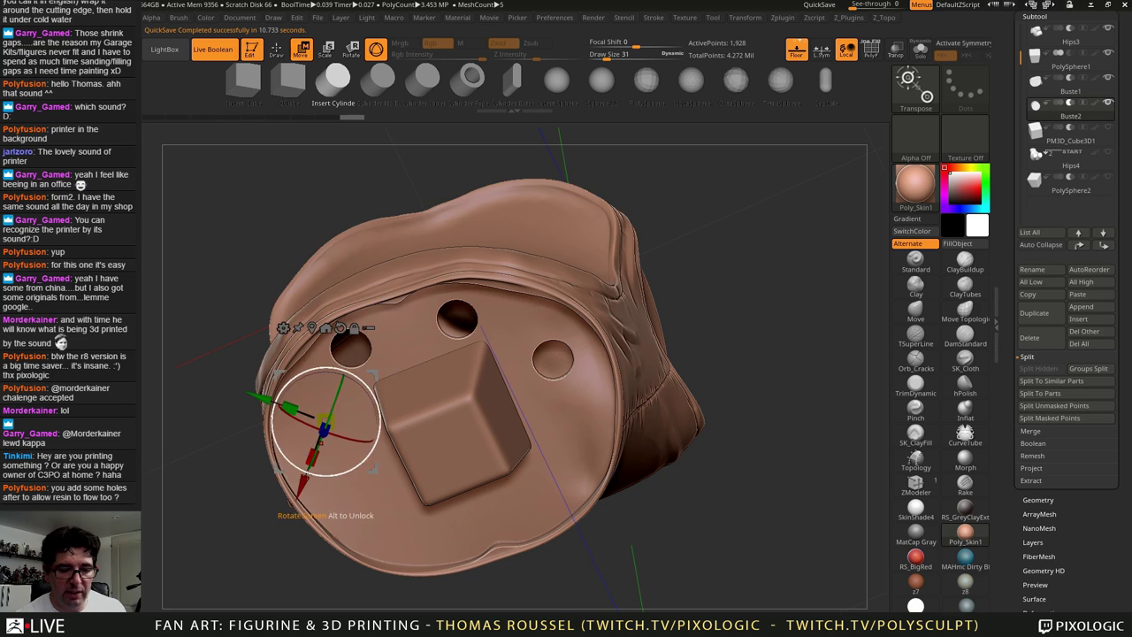
pyautogui.moveTo(252, 415); pyautogui.dragTo(193, 412)
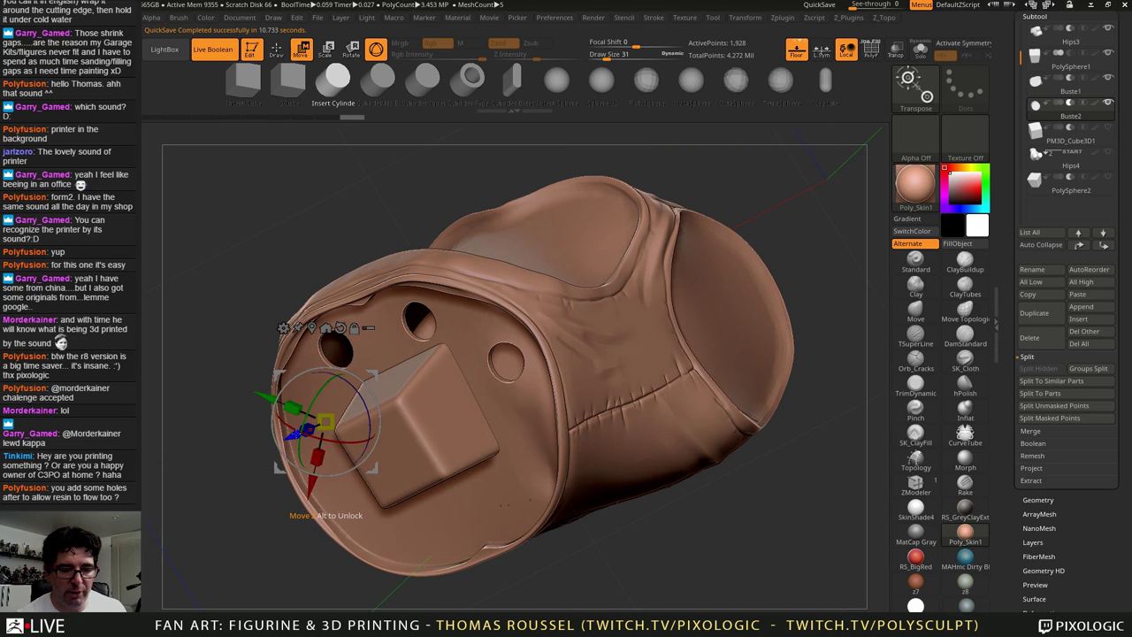
pyautogui.moveTo(295, 434); pyautogui.dragTo(310, 428)
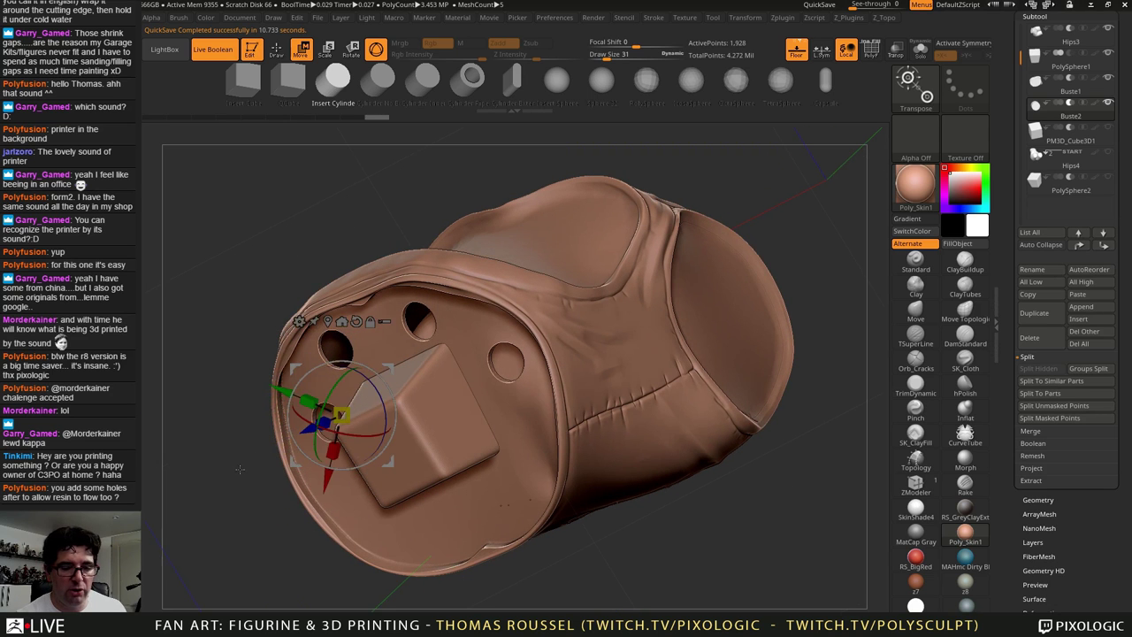
pyautogui.moveTo(238, 469); pyautogui.dragTo(409, 341)
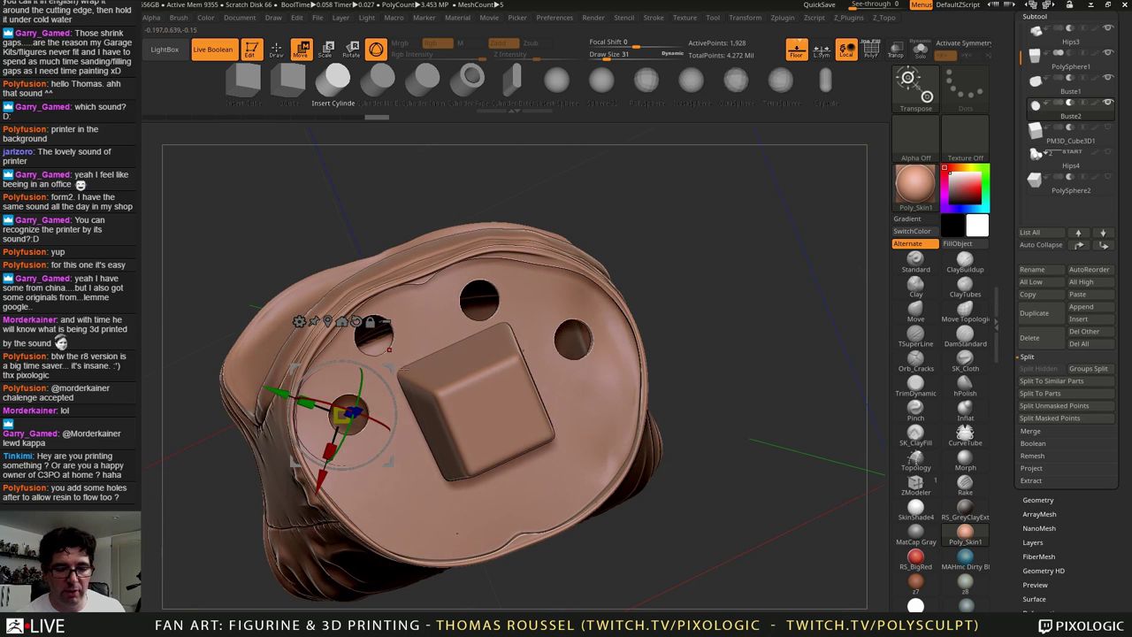
# Step: Place four more copies of the cylinder to complete the ring of eight drain holes around the cube
pyautogui.keyDown('ctrl'); pyautogui.moveTo(341, 415); pyautogui.dragTo(510, 490); pyautogui.keyUp('ctrl')
pyautogui.keyDown('ctrl'); pyautogui.moveTo(543, 449); pyautogui.dragTo(621, 412); pyautogui.keyUp('ctrl')
pyautogui.moveTo(708, 425); pyautogui.dragTo(629, 344)
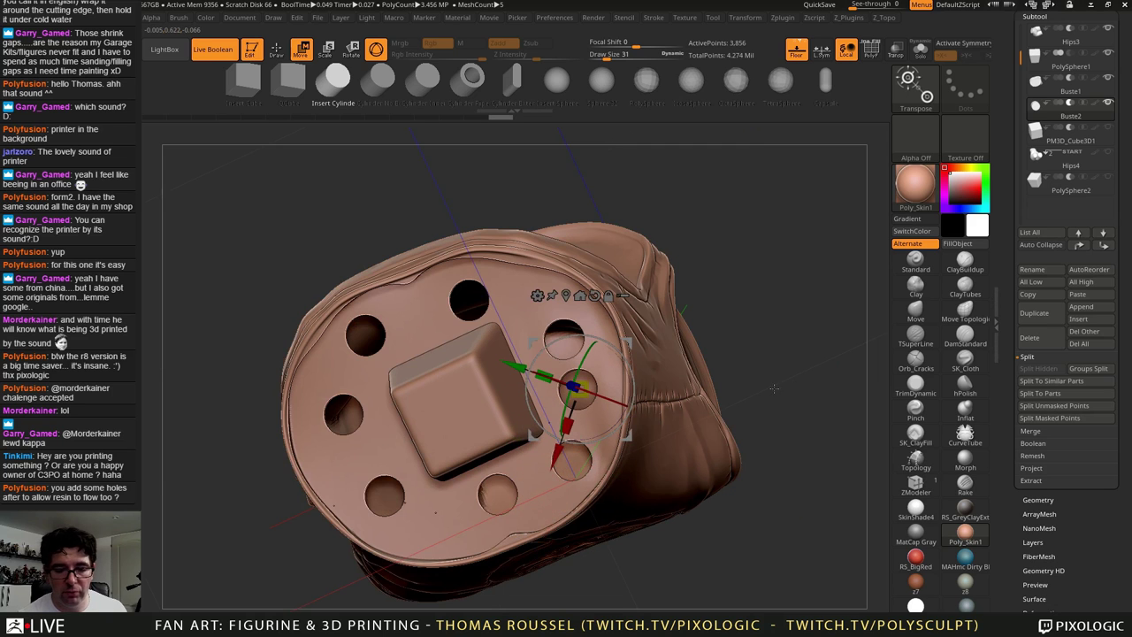
pyautogui.moveTo(774, 388); pyautogui.dragTo(776, 381)
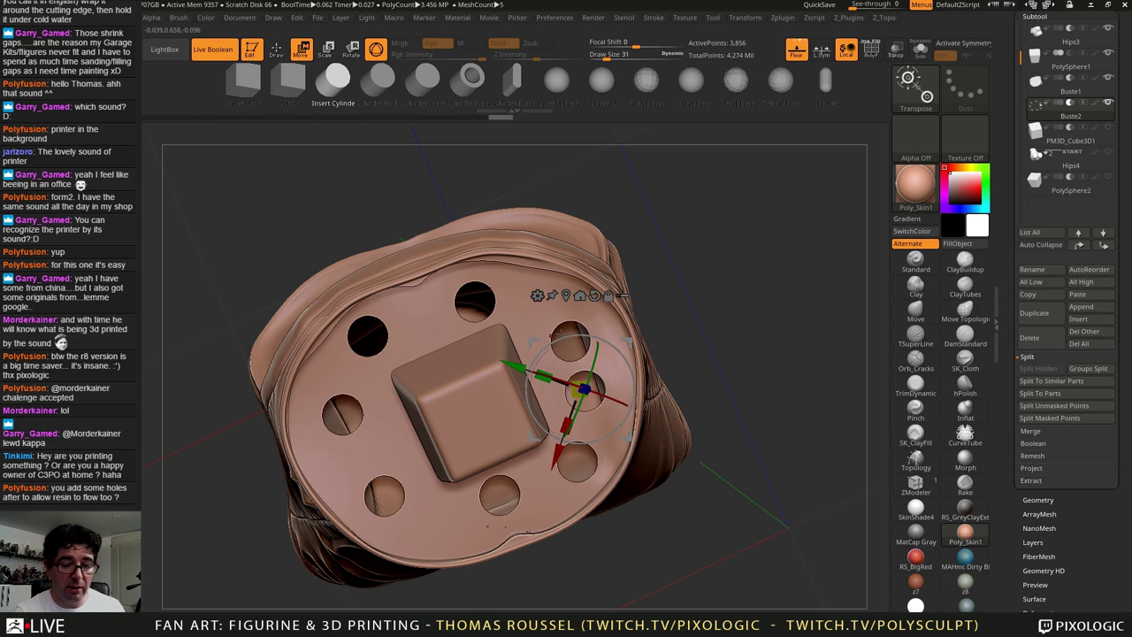
pyautogui.moveTo(690, 371); pyautogui.dragTo(593, 517)
# Step: Copy the drain-hole cylinder to the neck and position it to cut a hole through the floor inside the collar
pyautogui.keyDown('ctrl'); pyautogui.moveTo(535, 416); pyautogui.dragTo(547, 231); pyautogui.keyUp('ctrl')
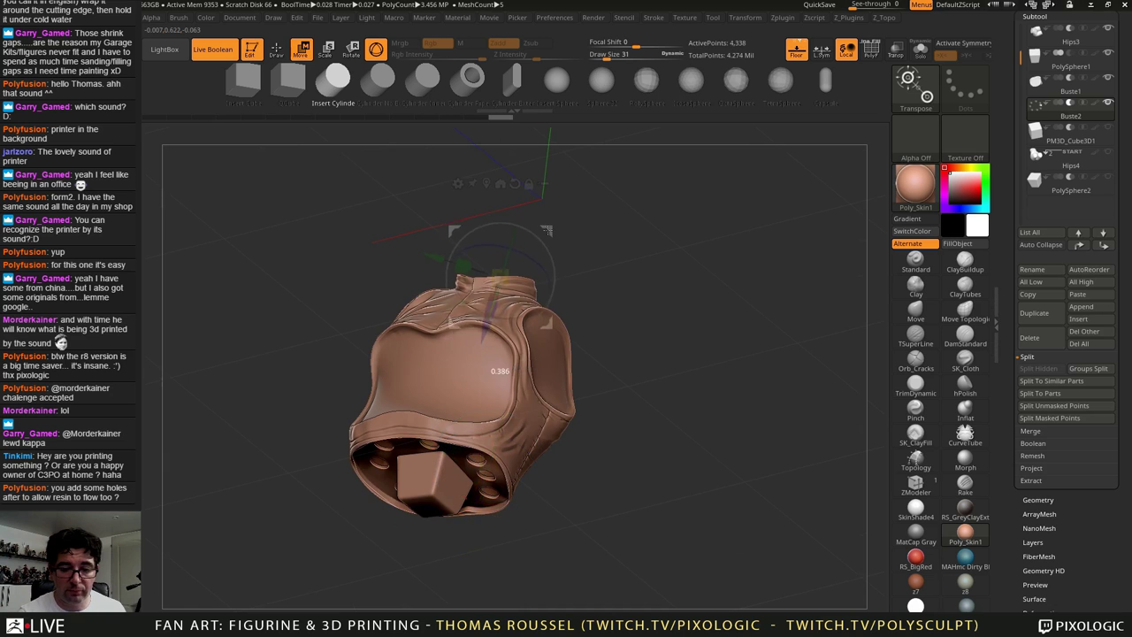
pyautogui.moveTo(624, 296); pyautogui.dragTo(629, 374)
pyautogui.keyDown('alt'); pyautogui.moveTo(679, 264); pyautogui.dragTo(610, 433); pyautogui.keyUp('alt')
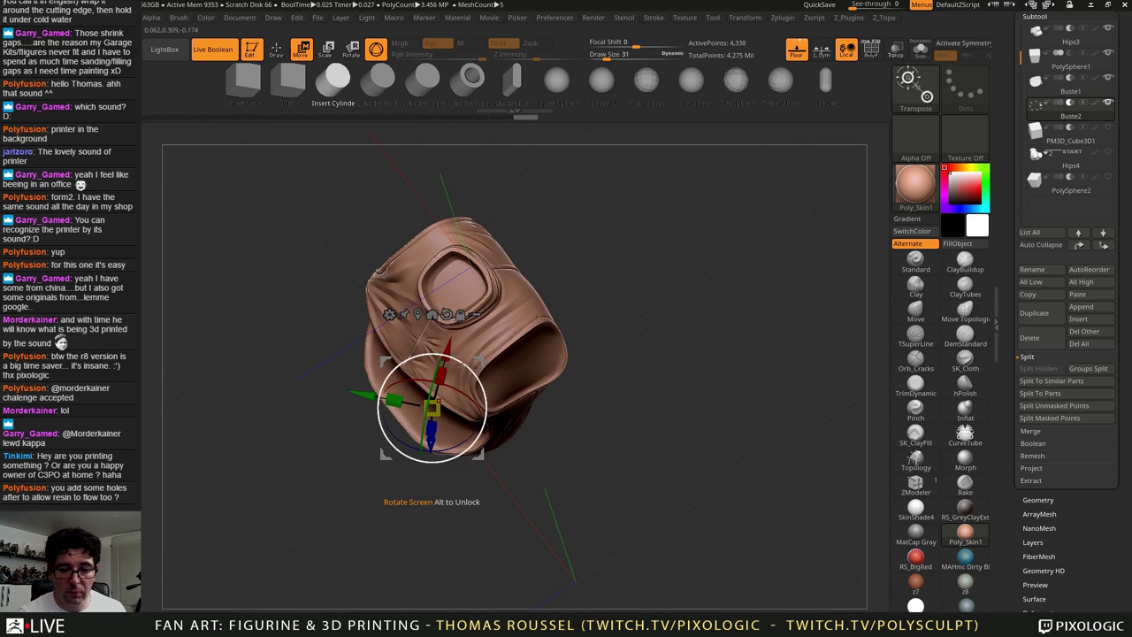
pyautogui.moveTo(480, 362); pyautogui.dragTo(505, 230)
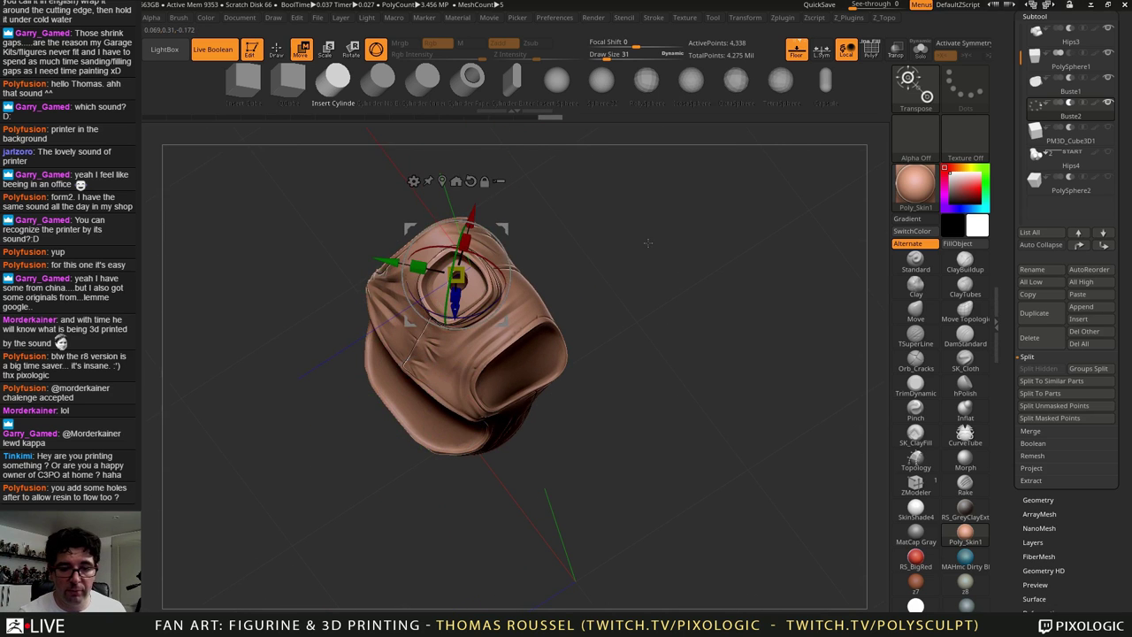
pyautogui.keyDown('alt'); pyautogui.moveTo(648, 242); pyautogui.dragTo(760, 354); pyautogui.keyUp('alt')
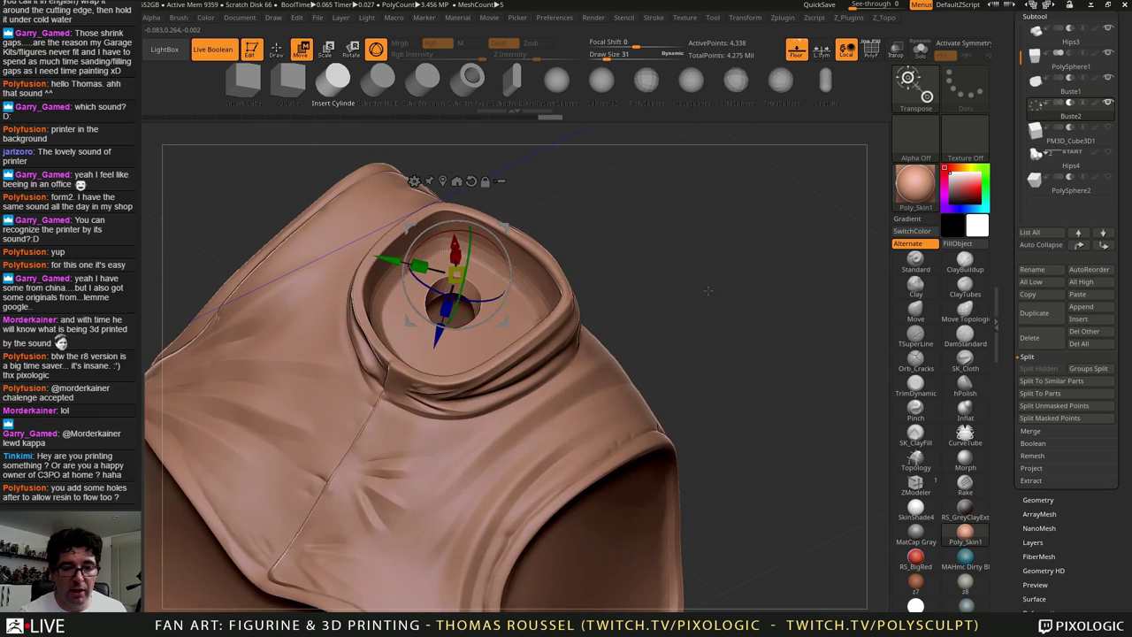
pyautogui.keyDown('alt'); pyautogui.moveTo(707, 290); pyautogui.dragTo(668, 346); pyautogui.keyUp('alt')
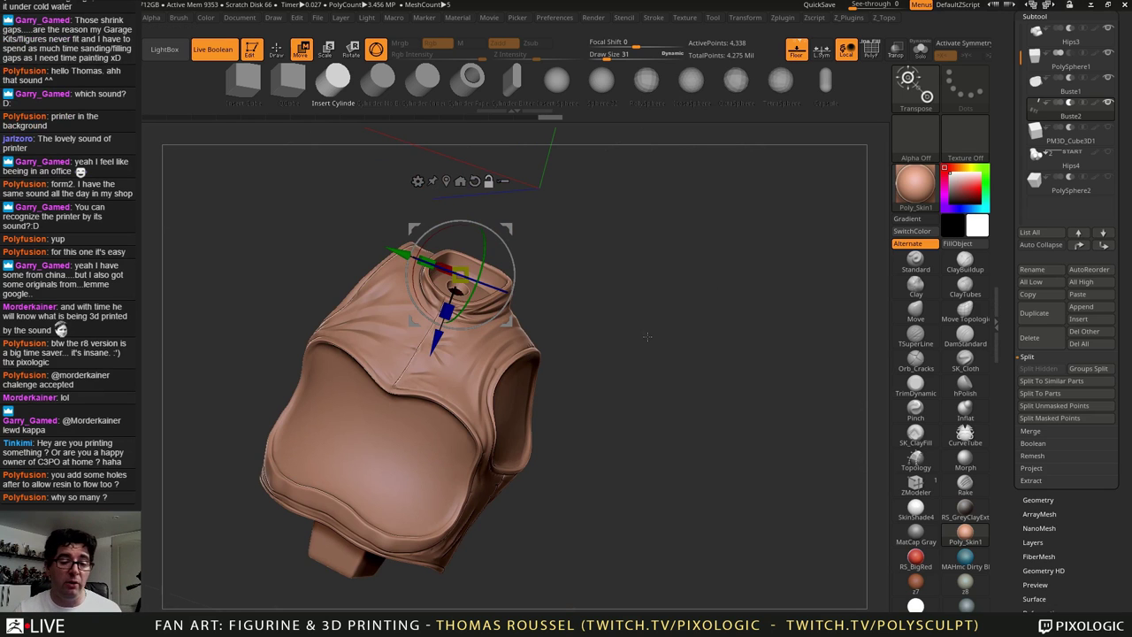
pyautogui.moveTo(664, 330); pyautogui.dragTo(677, 216)
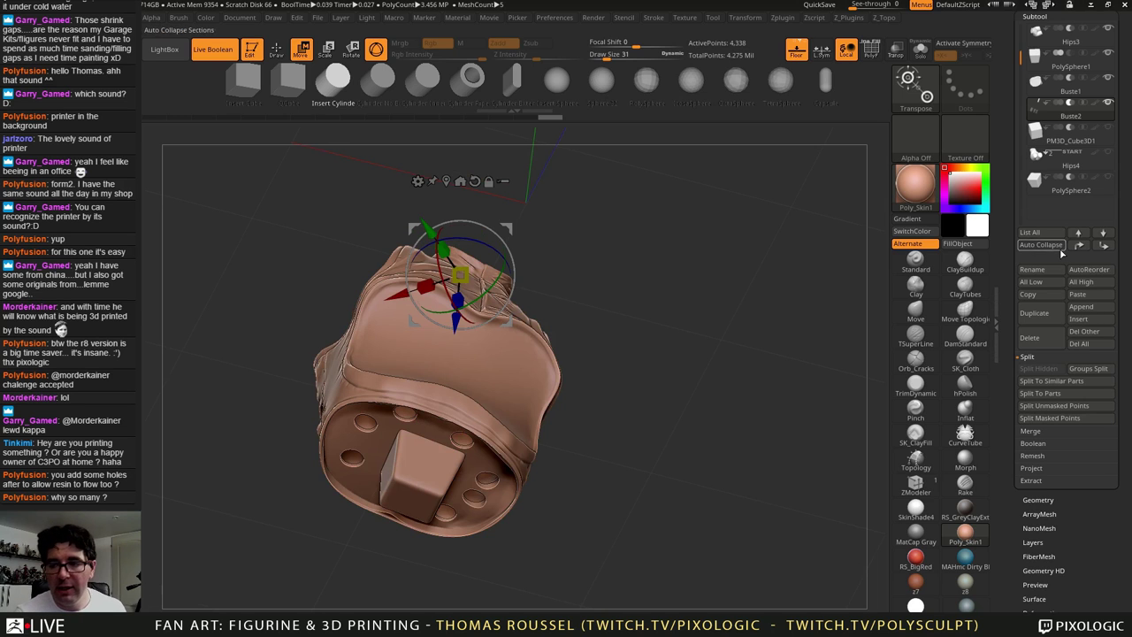
# Step: Show the Hips4 subtool together with the bust and delete the PM3D_Cube3D1 cutter subtool
pyautogui.moveTo(1122, 232); pyautogui.dragTo(1123, 344)
pyautogui.moveTo(818, 296); pyautogui.dragTo(777, 344)
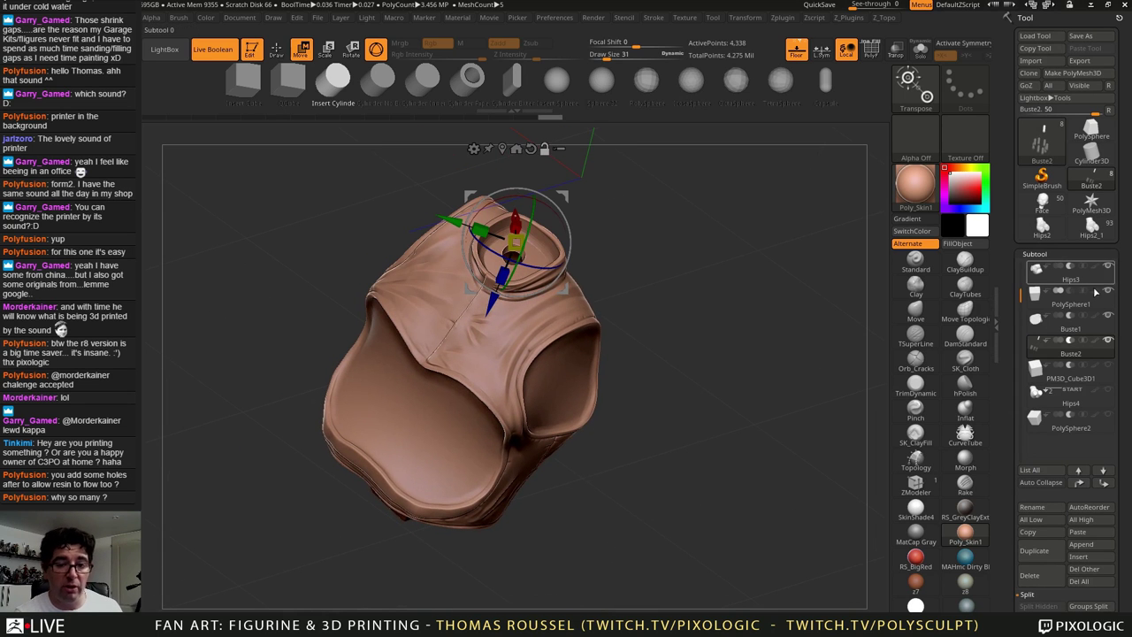
pyautogui.click(1108, 366)
pyautogui.click(1109, 390)
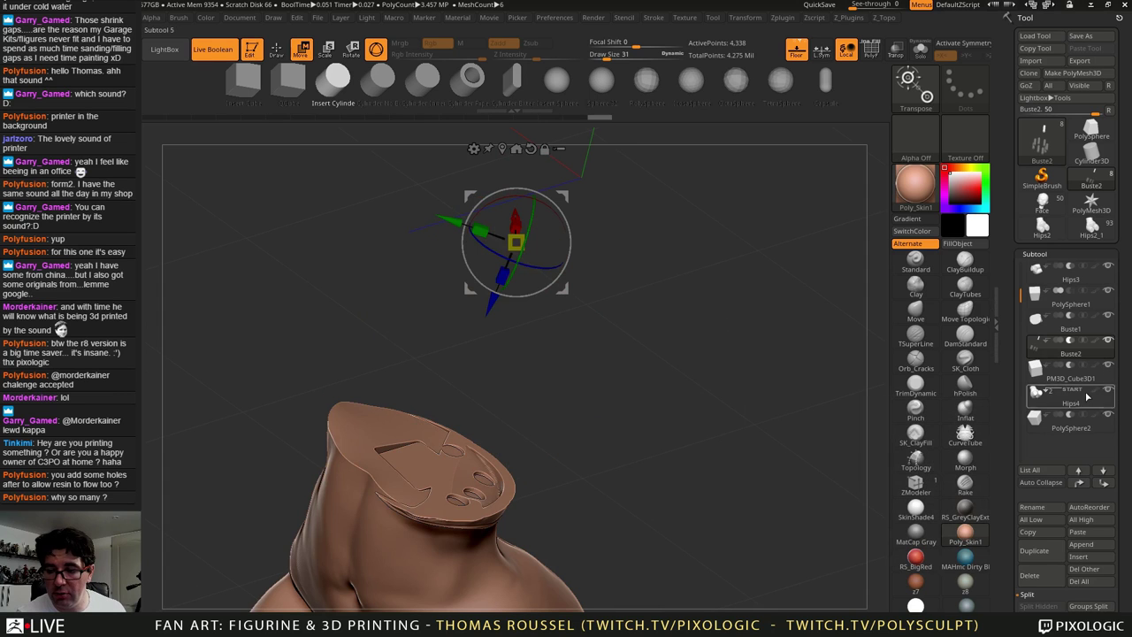
pyautogui.click(1032, 378)
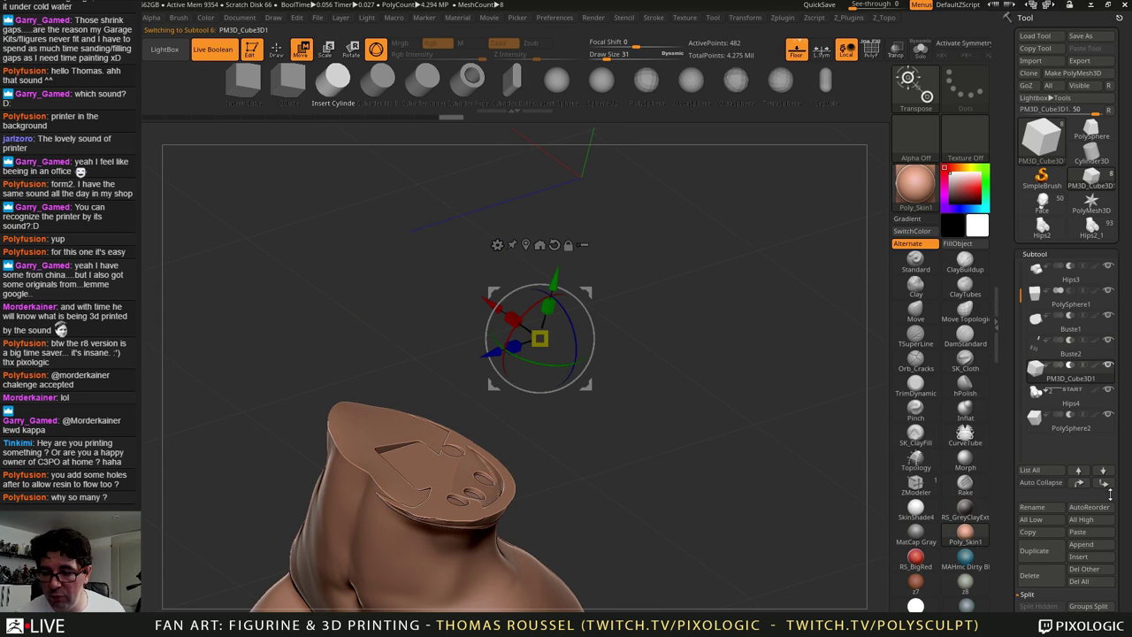
pyautogui.click(1034, 577)
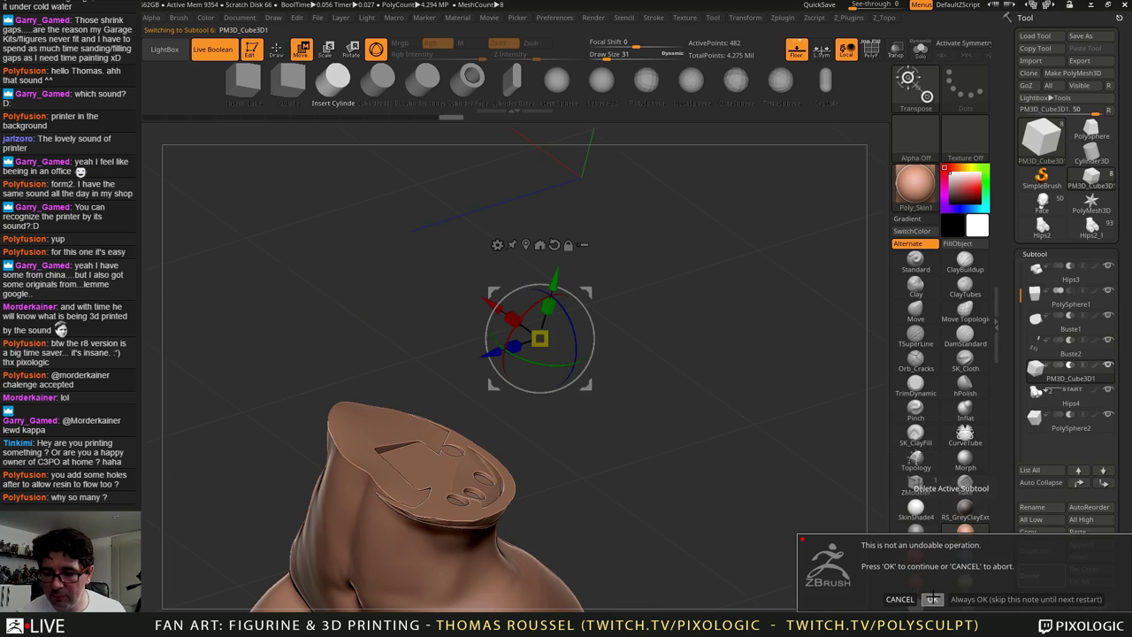
pyautogui.click(930, 600)
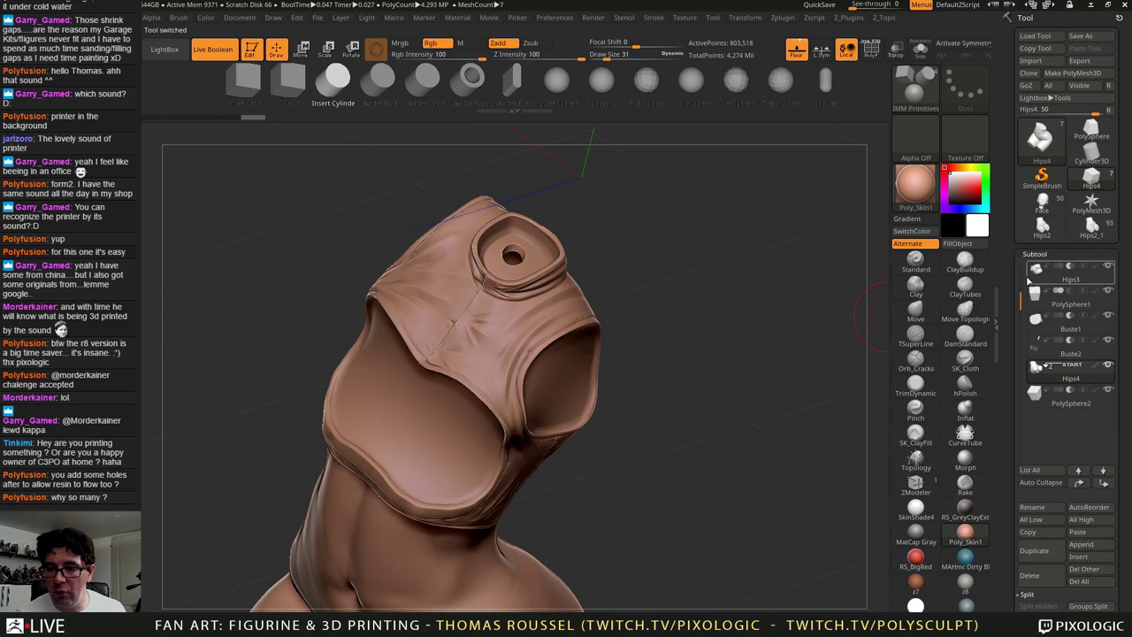
# Step: Select the Hips3 subtool and generate a boolean mesh from the current live boolean setup
pyautogui.click(1037, 275)
pyautogui.moveTo(755, 382)
pyautogui.keyDown('alt'); pyautogui.mouseDown()
pyautogui.moveTo(775, 341)
pyautogui.moveTo(665, 449)
pyautogui.mouseUp(); pyautogui.keyUp('alt')
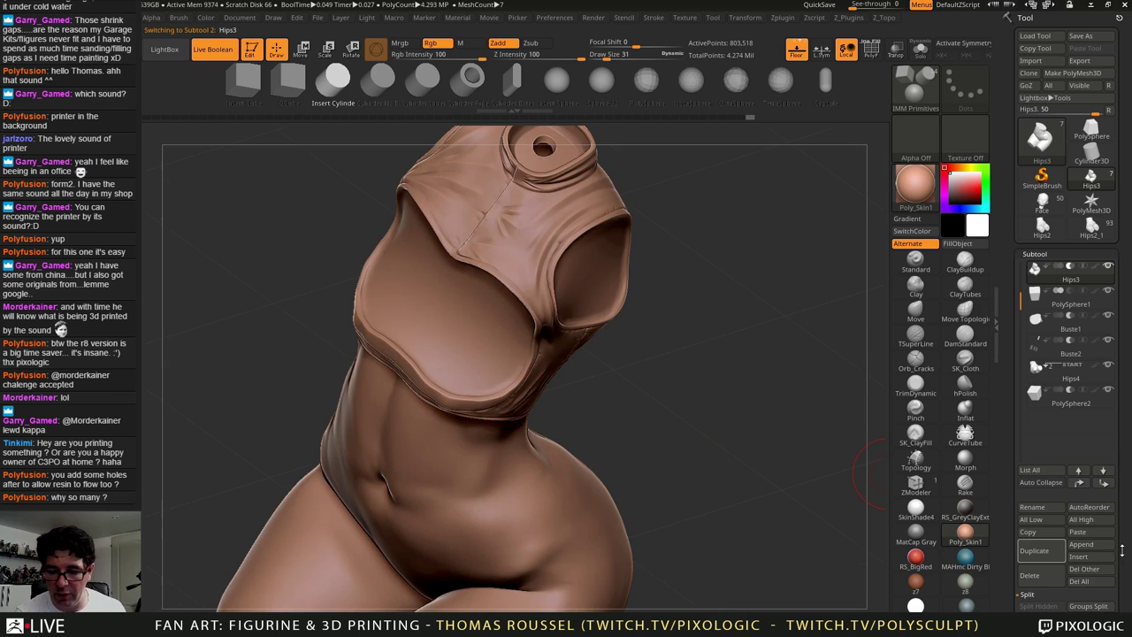
pyautogui.moveTo(1128, 585); pyautogui.dragTo(1125, 403)
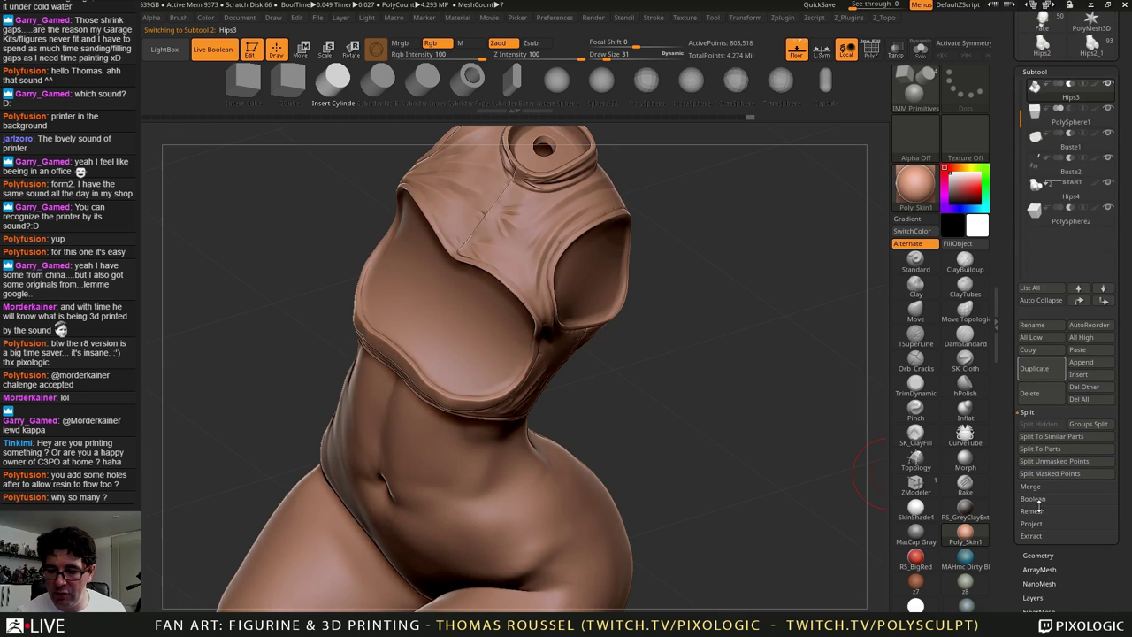
pyautogui.click(1039, 501)
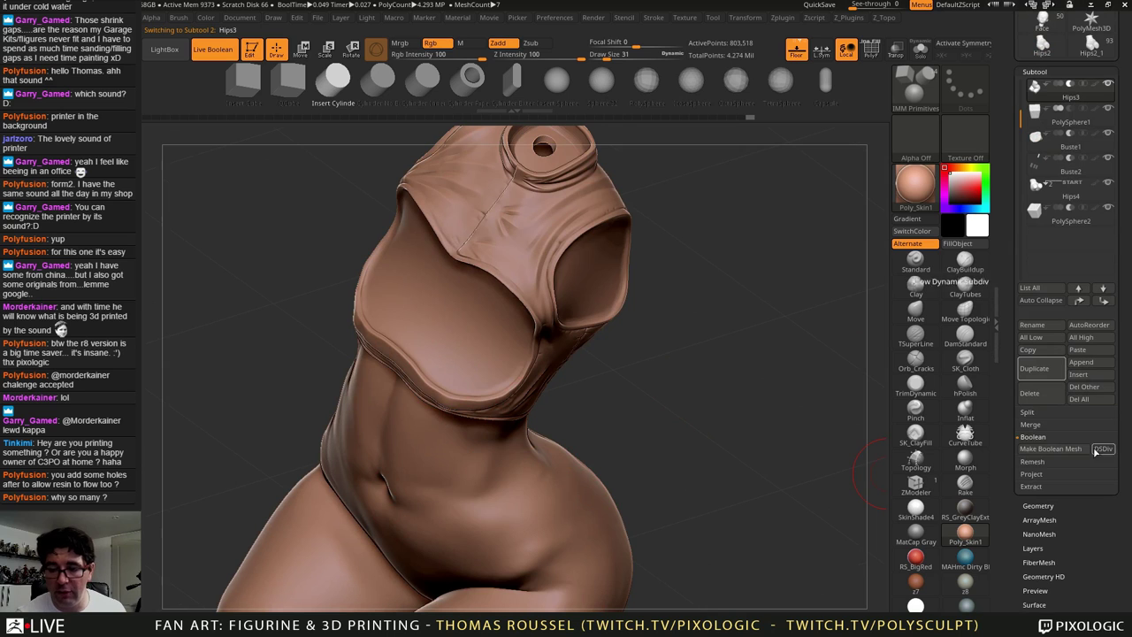
pyautogui.click(1033, 451)
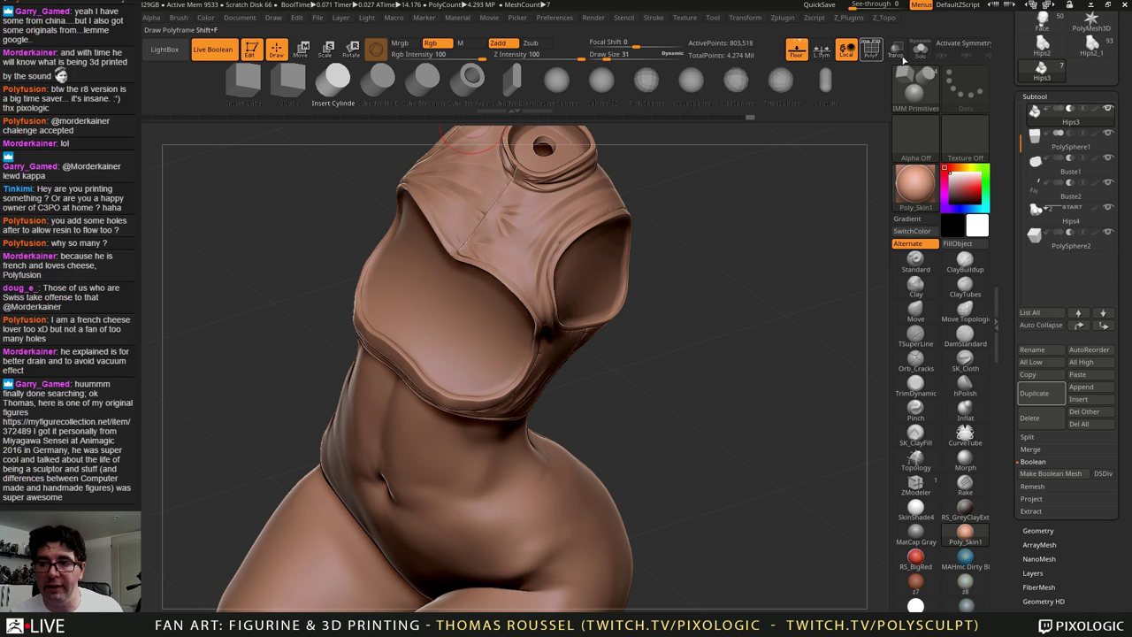
# Step: Open the resulting UMesh_Buste tool, examine the combined bust and hips, and isolate the UMesh_Hips4 subtool
pyautogui.click(1109, 60)
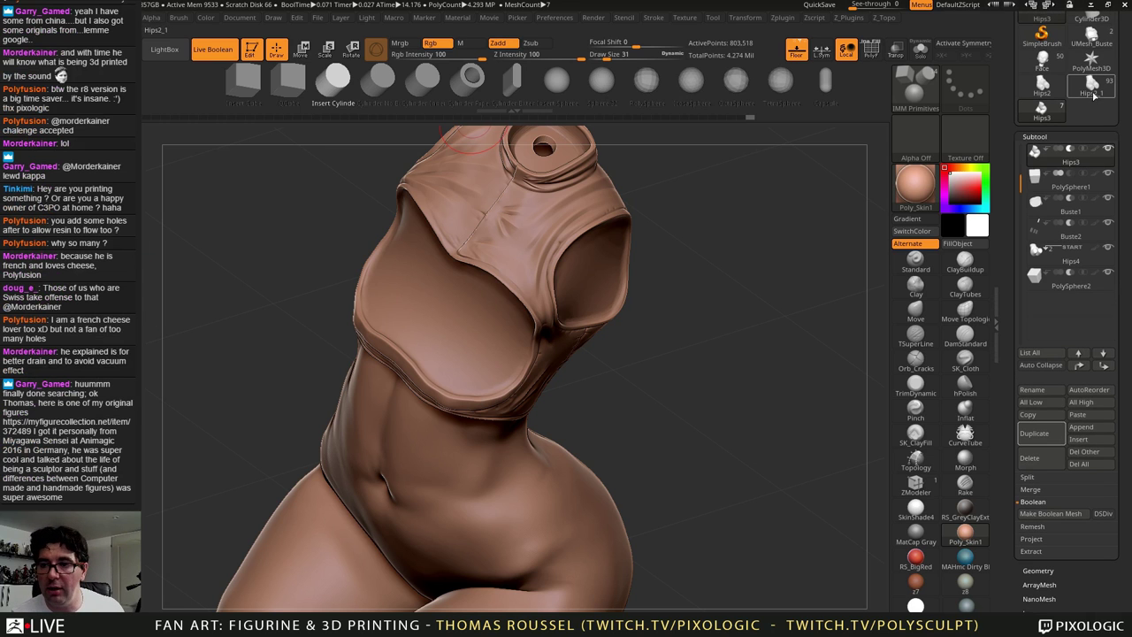
pyautogui.moveTo(747, 250); pyautogui.dragTo(750, 184)
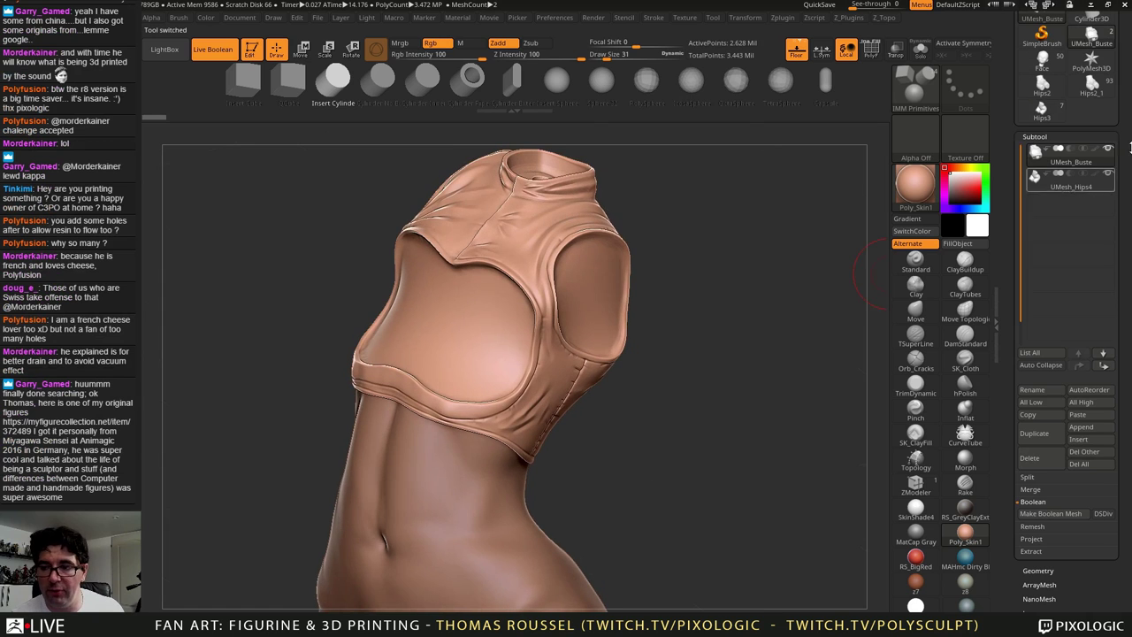
pyautogui.moveTo(721, 273); pyautogui.dragTo(851, 137)
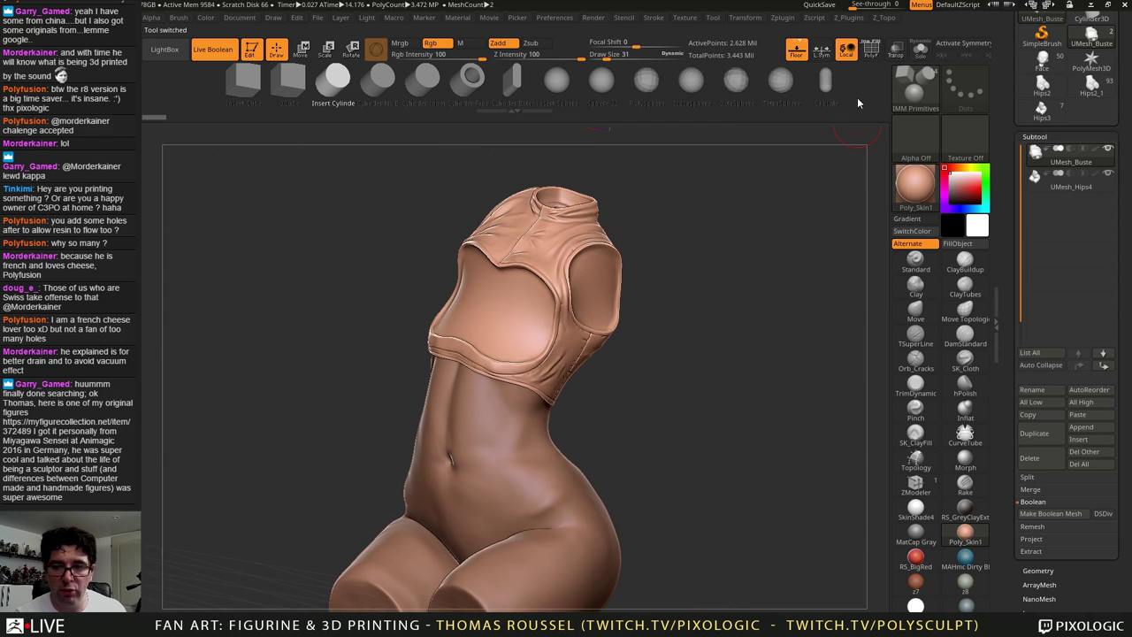
pyautogui.moveTo(718, 271); pyautogui.dragTo(579, 370)
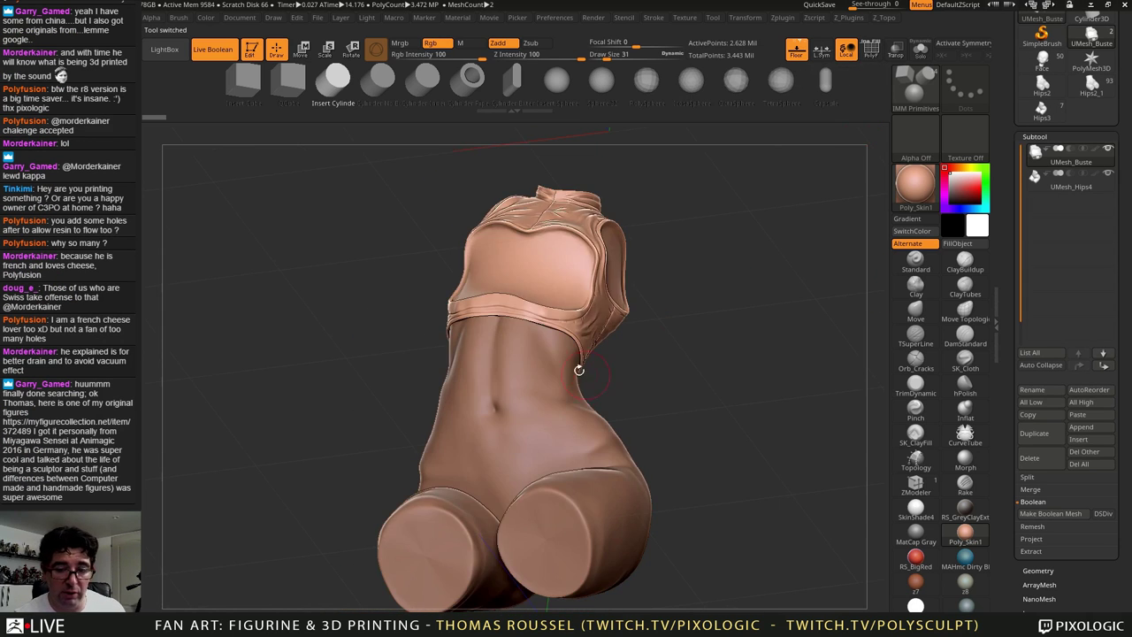
pyautogui.keyDown('alt'); pyautogui.click(579, 370); pyautogui.keyUp('alt')
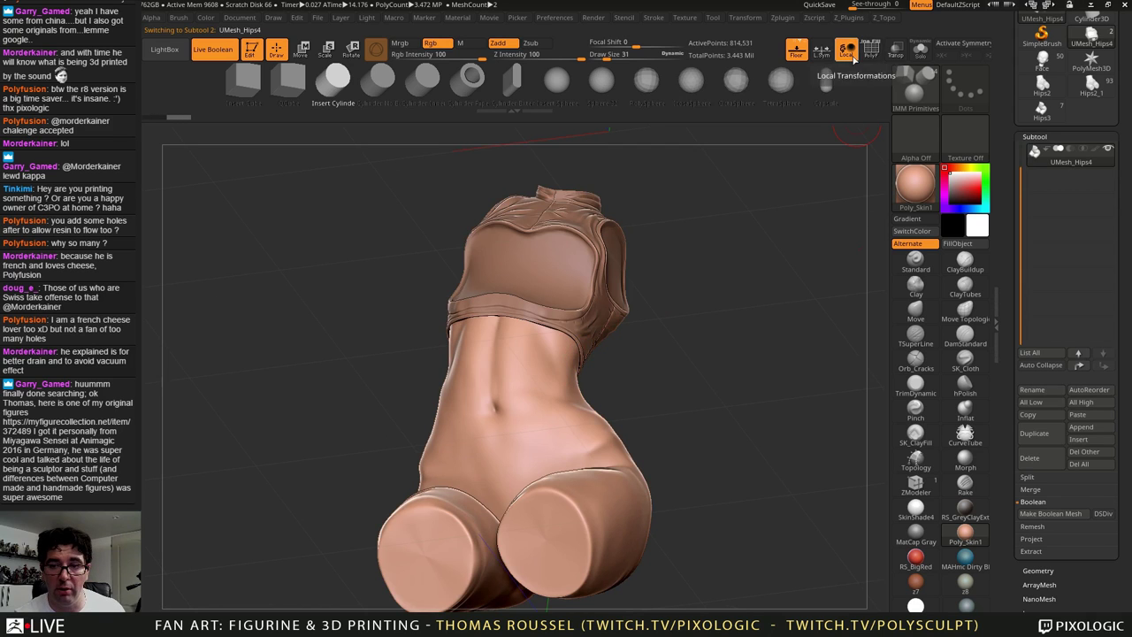
pyautogui.click(921, 50)
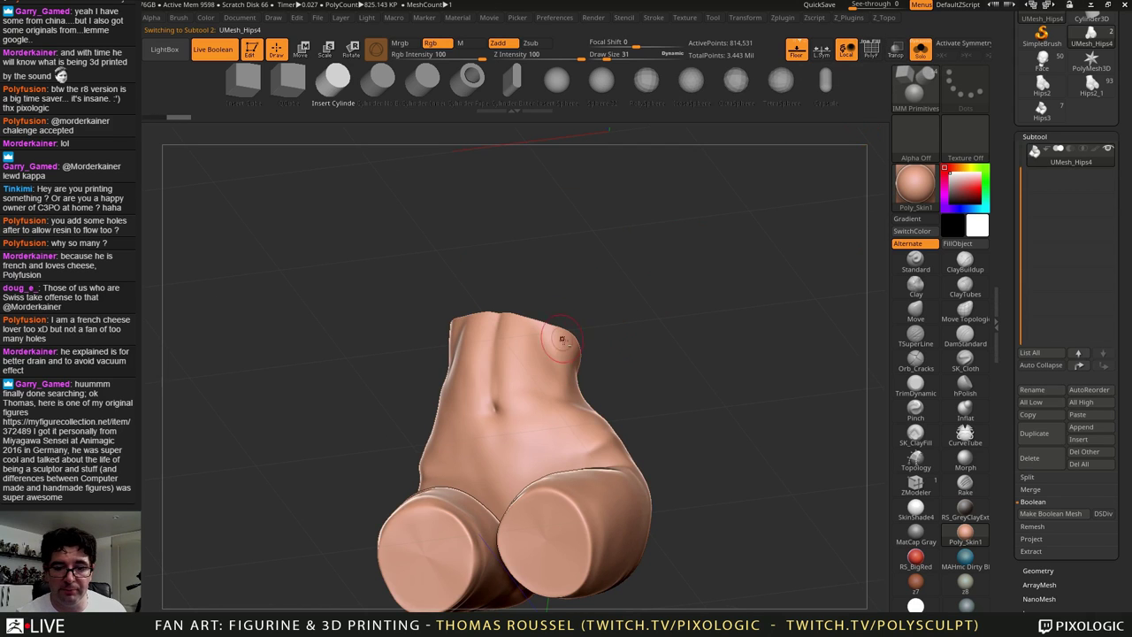
# Step: Isolate the UMesh_Buste subtool and examine the drain holes around the cube connector on its underside
pyautogui.moveTo(1024, 178); pyautogui.dragTo(1026, 157)
pyautogui.click(1042, 157)
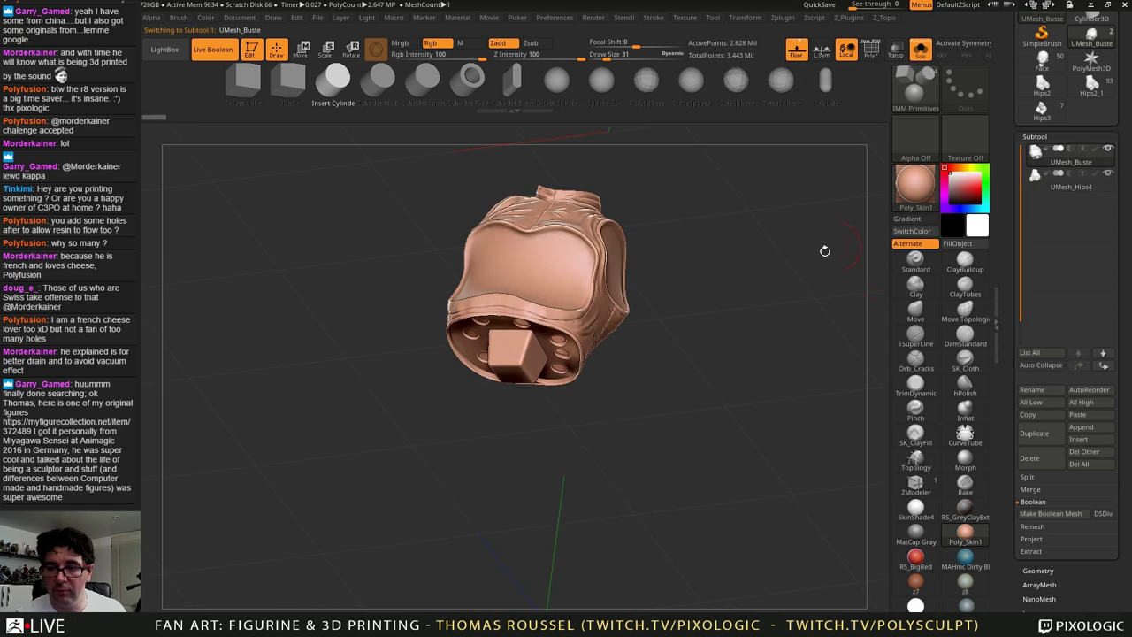
pyautogui.moveTo(683, 264)
pyautogui.keyDown('alt'); pyautogui.mouseDown()
pyautogui.moveTo(723, 414)
pyautogui.moveTo(645, 447)
pyautogui.mouseUp(); pyautogui.keyUp('alt')
pyautogui.moveTo(695, 481); pyautogui.dragTo(692, 442)
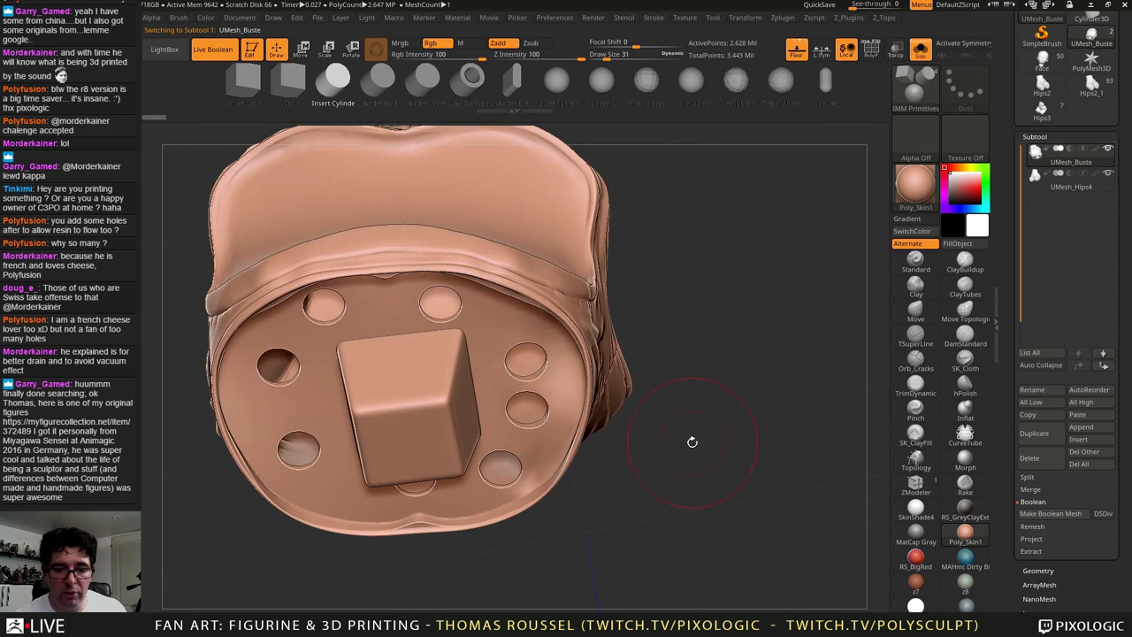
pyautogui.moveTo(607, 442); pyautogui.dragTo(609, 486)
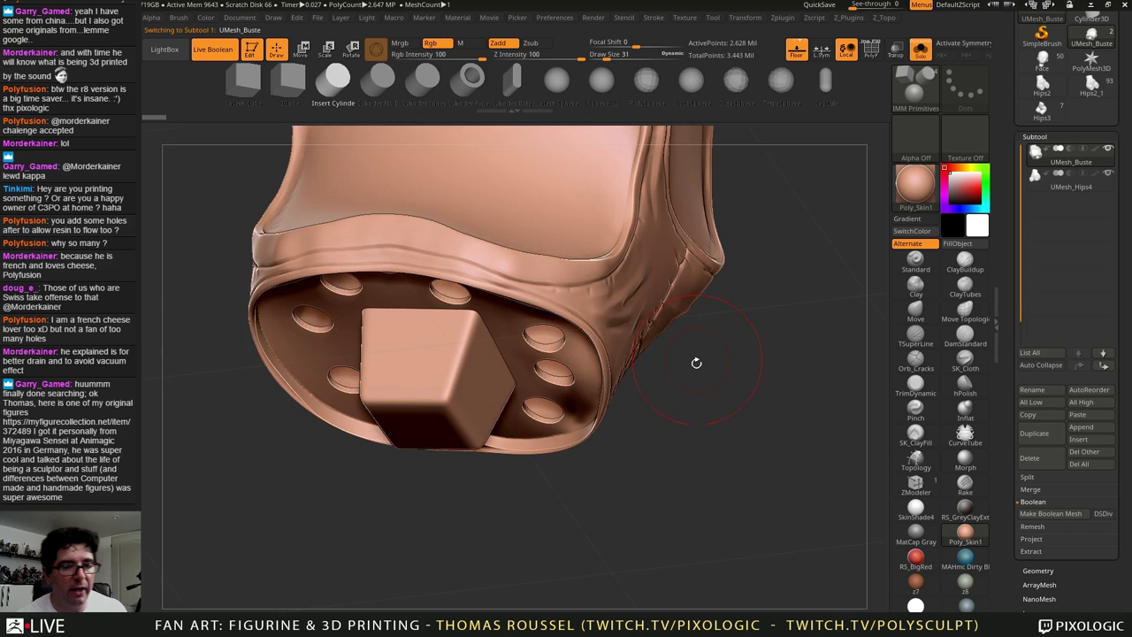
pyautogui.moveTo(720, 446); pyautogui.dragTo(492, 424)
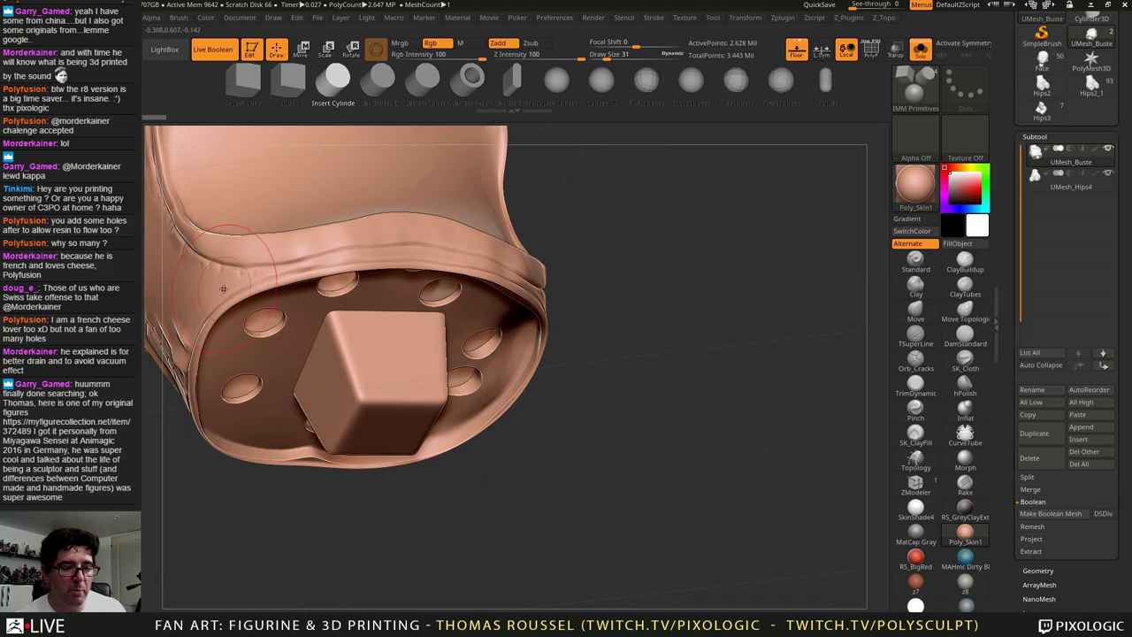
pyautogui.moveTo(690, 351); pyautogui.dragTo(659, 404)
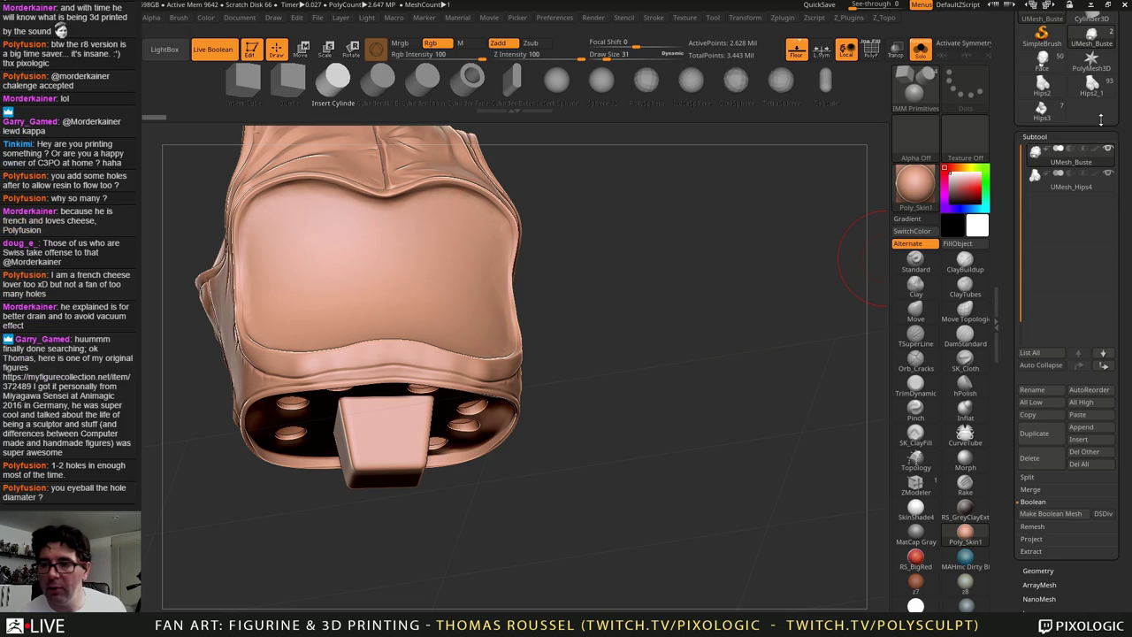
# Step: Switch to the Face tool, turn off Solo to show the whole figurine, and choose the Standard brush
pyautogui.scroll(3, 1099, 237)
pyautogui.keyDown('alt'); pyautogui.moveTo(637, 295); pyautogui.dragTo(734, 354); pyautogui.keyUp('alt')
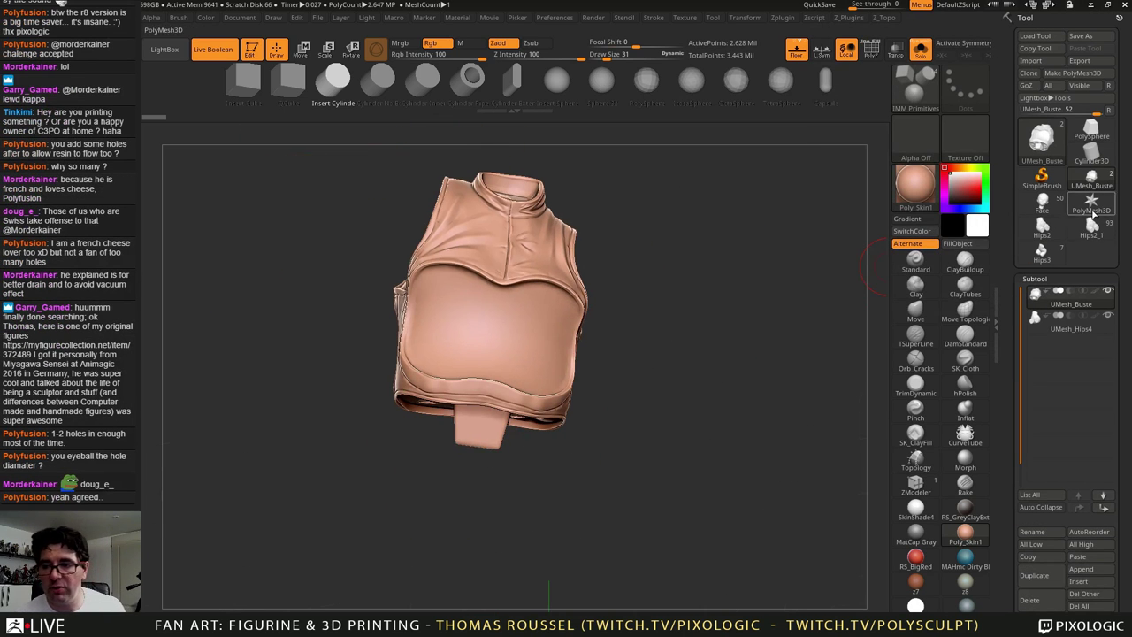
pyautogui.click(1042, 200)
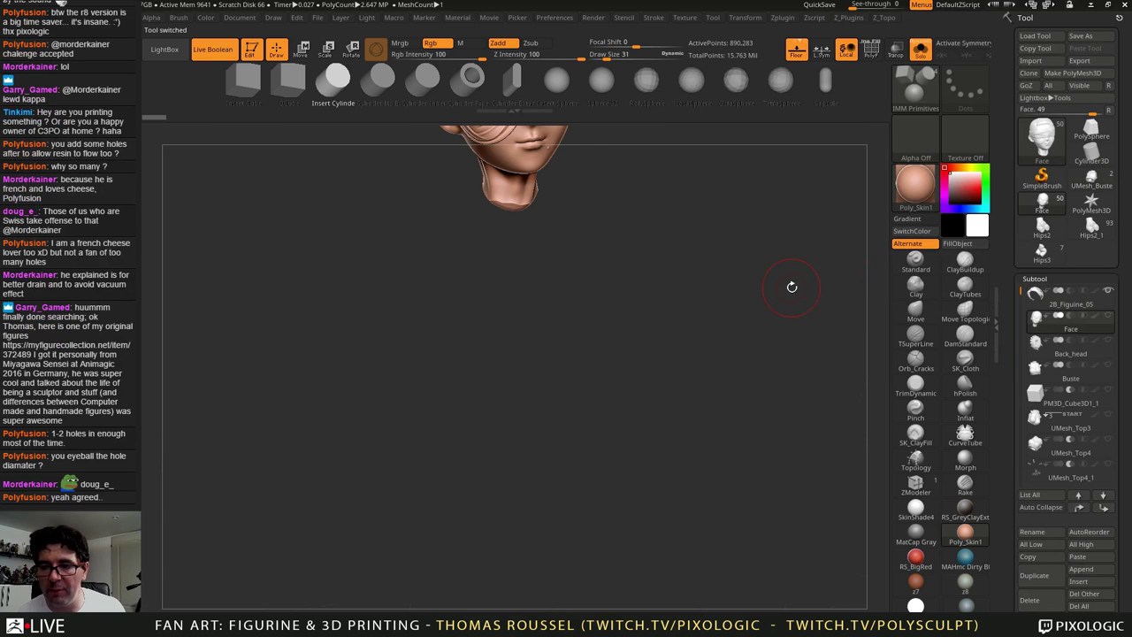
pyautogui.click(921, 51)
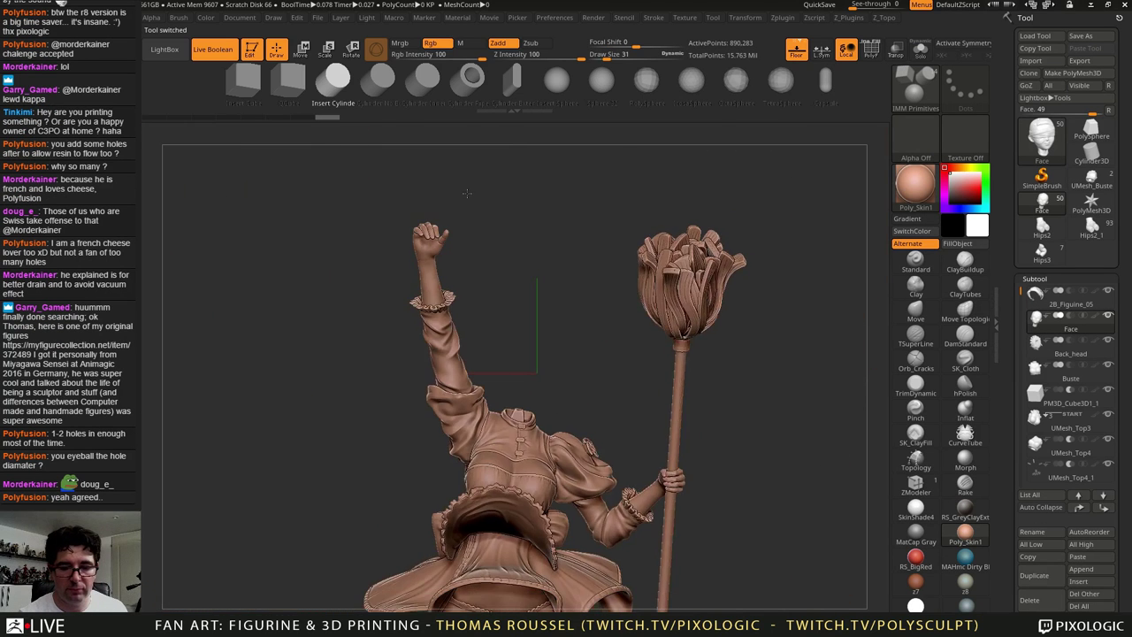
pyautogui.click(915, 458)
pyautogui.moveTo(771, 468); pyautogui.dragTo(745, 486)
pyautogui.click(930, 269)
pyautogui.keyDown('alt'); pyautogui.moveTo(760, 421); pyautogui.dragTo(732, 327); pyautogui.keyUp('alt')
# Step: Examine the assembled figurine as a whole, from the raised hand down to its base
pyautogui.moveTo(1046, 322)
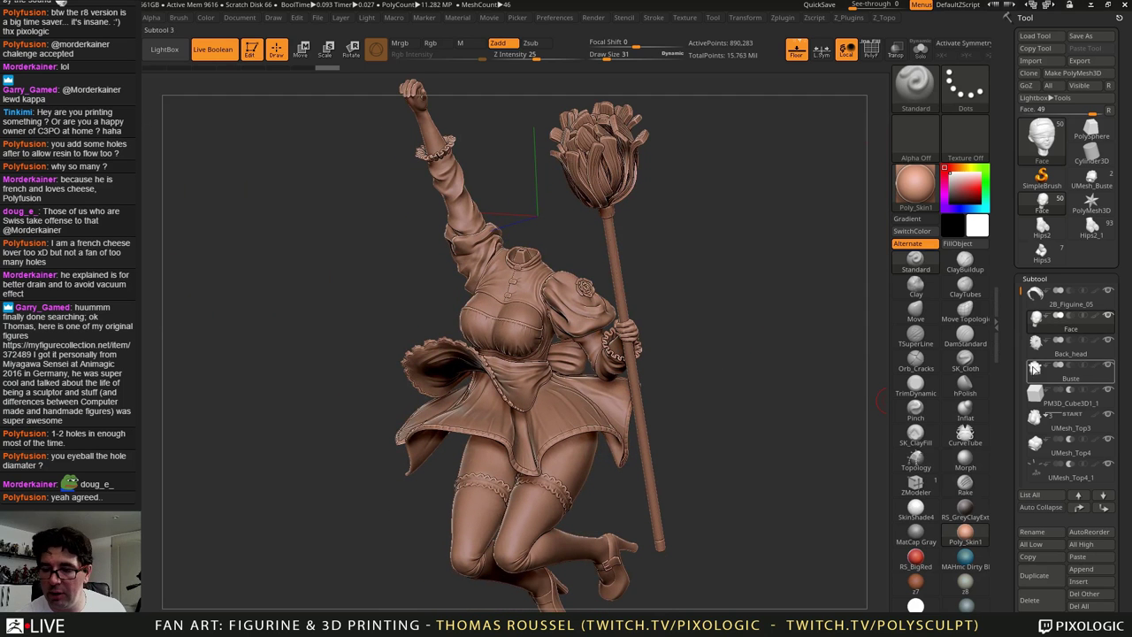
pyautogui.moveTo(722, 382); pyautogui.dragTo(698, 382)
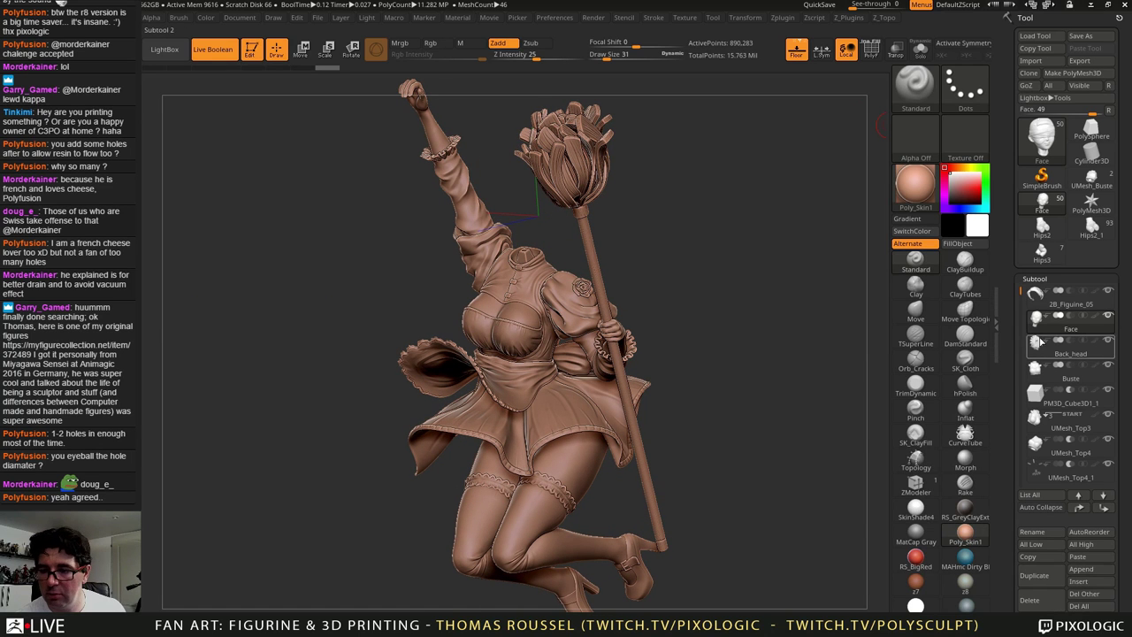
pyautogui.moveTo(1036, 319)
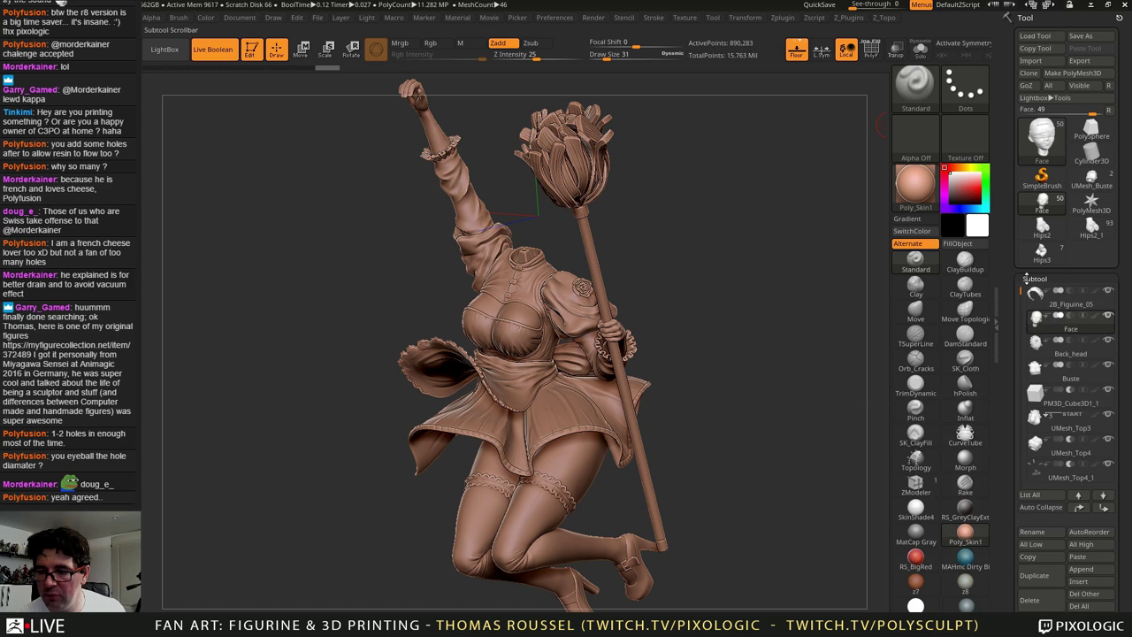
pyautogui.moveTo(1025, 280)
pyautogui.mouseDown()
pyautogui.moveTo(1026, 297)
pyautogui.moveTo(1023, 278)
pyautogui.mouseUp()
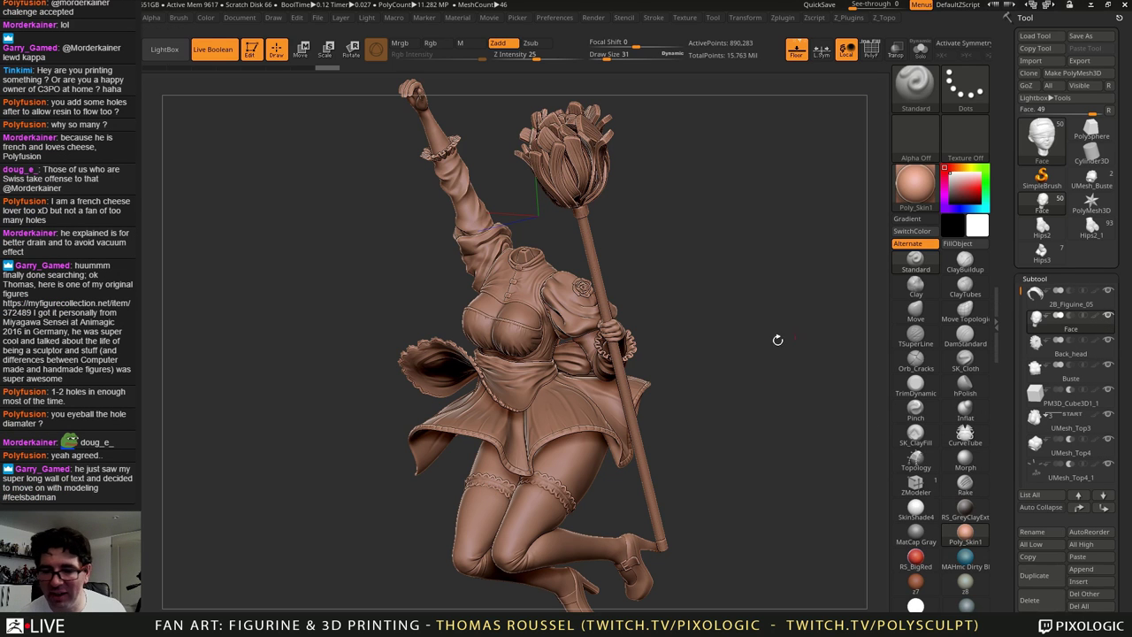
pyautogui.keyDown('alt'); pyautogui.moveTo(743, 344); pyautogui.dragTo(571, 409); pyautogui.keyUp('alt')
pyautogui.moveTo(869, 232); pyautogui.dragTo(884, 219)
# Step: Dock the Zplugin palette, expand the 3D Print Hub size options, and disable Use Size of Selected Subtool for all tools
pyautogui.click(782, 18)
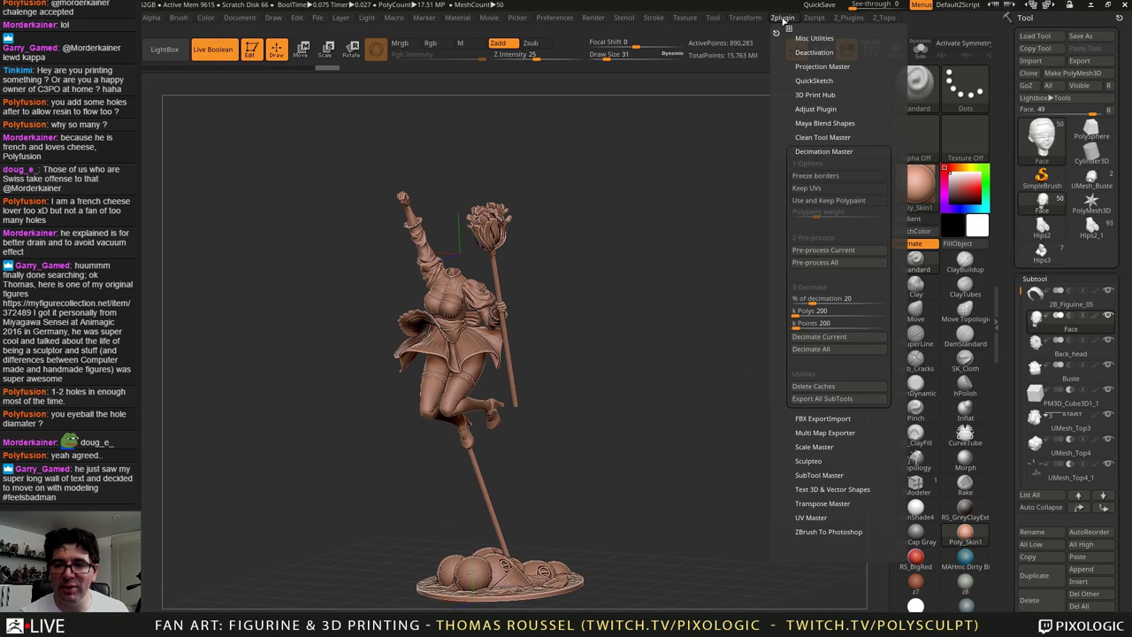
pyautogui.click(776, 34)
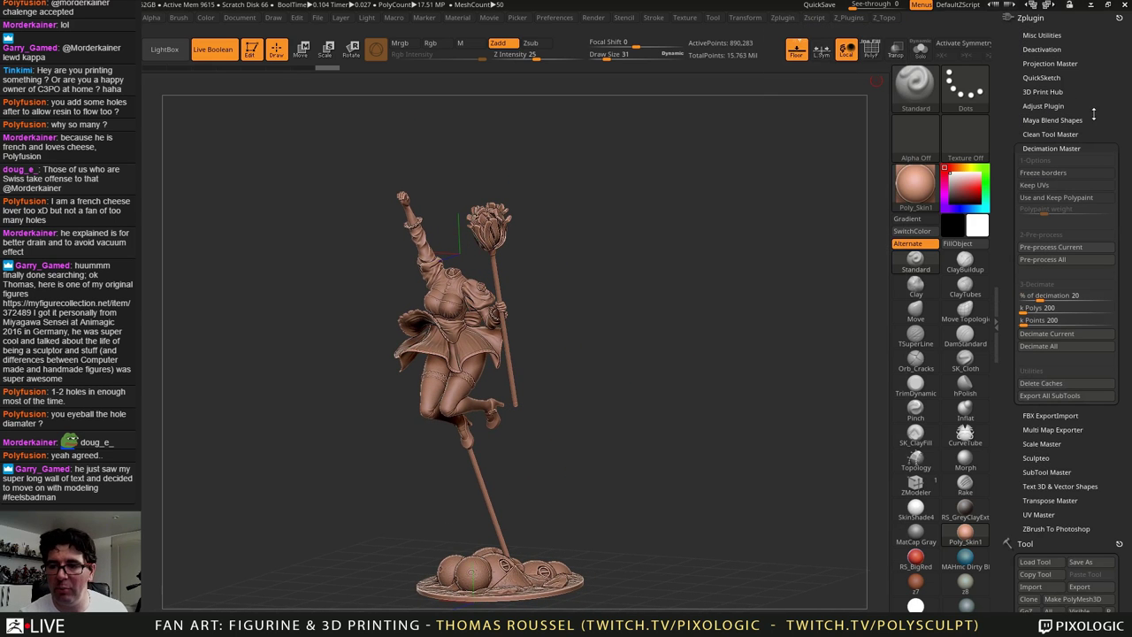
pyautogui.click(1042, 92)
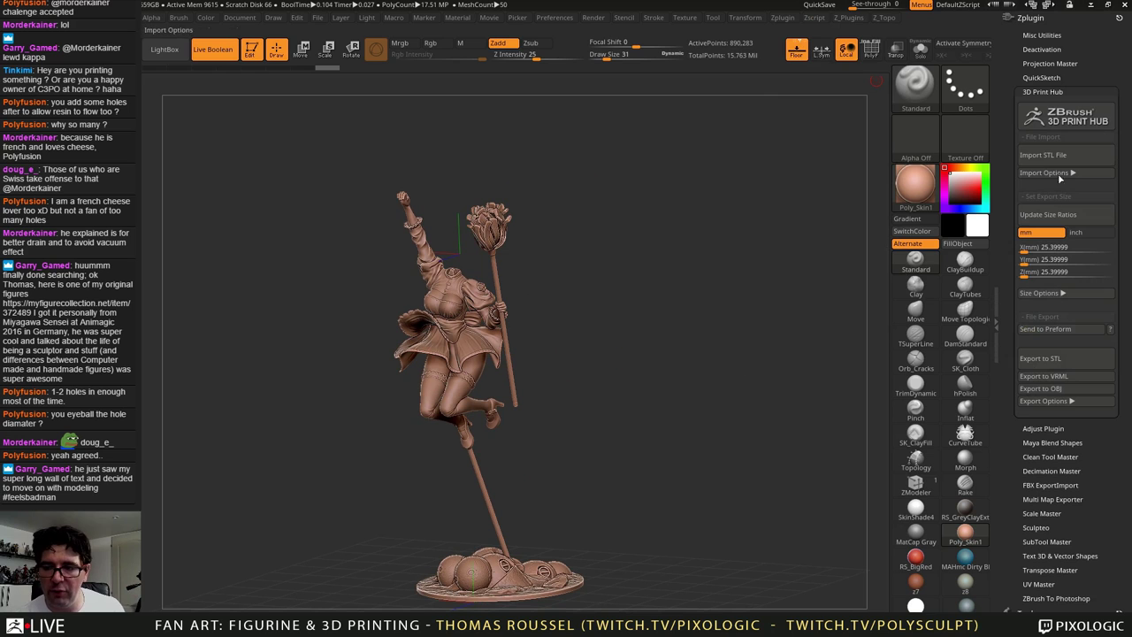
pyautogui.click(1043, 294)
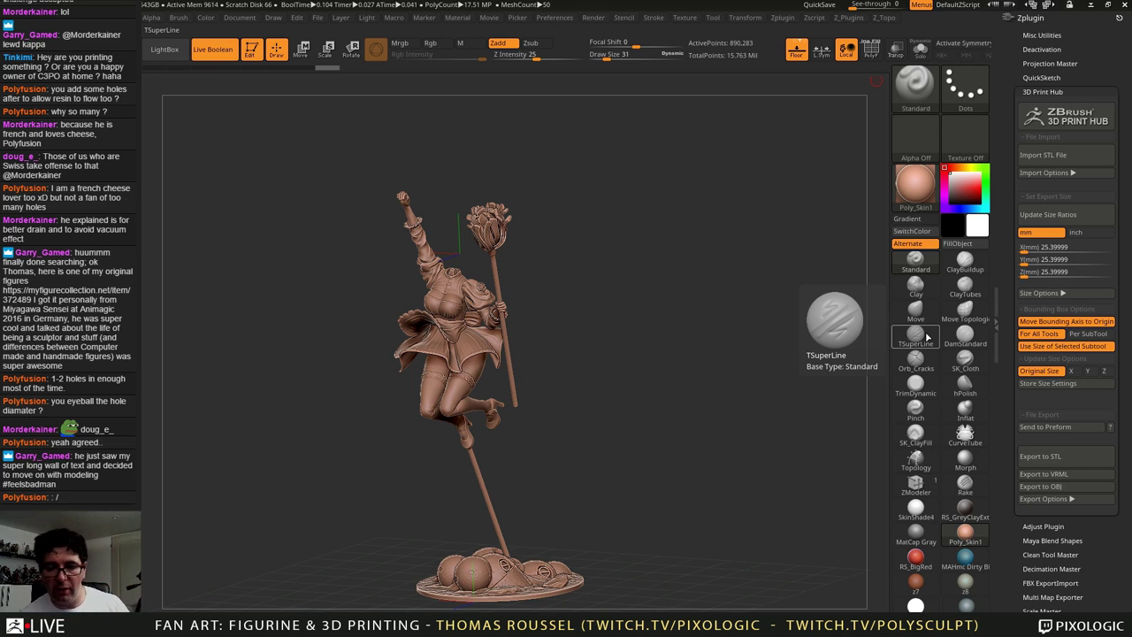
pyautogui.click(1034, 333)
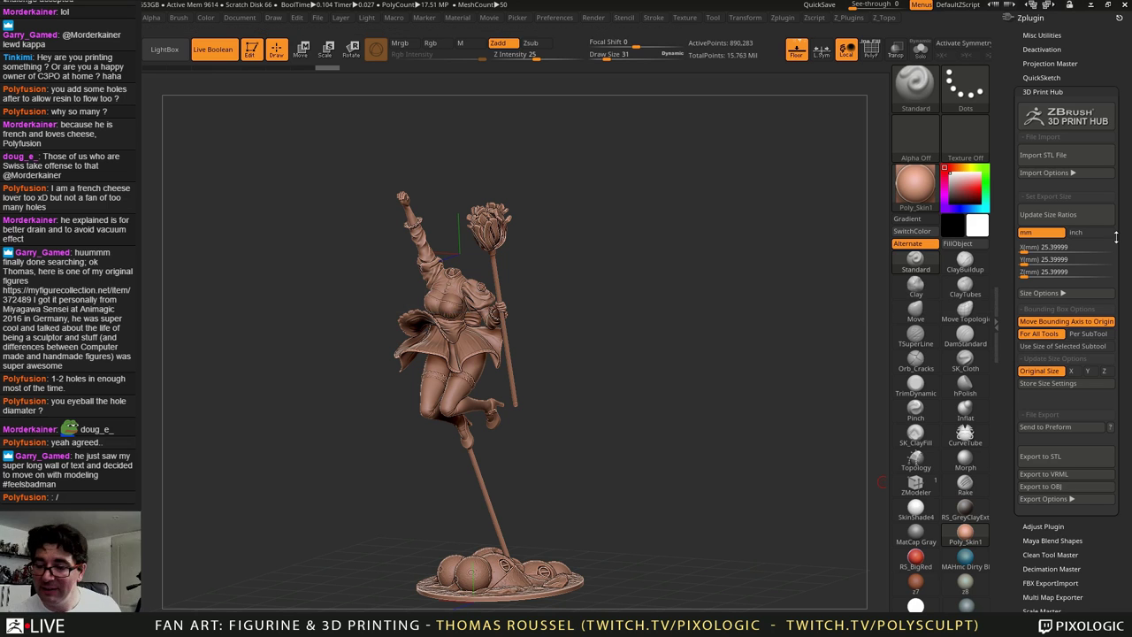
# Step: Update the size ratios using 1.99 x 4.37 x 2.78 mm and set the figurine's Y height to 436.483 mm
pyautogui.click(1048, 214)
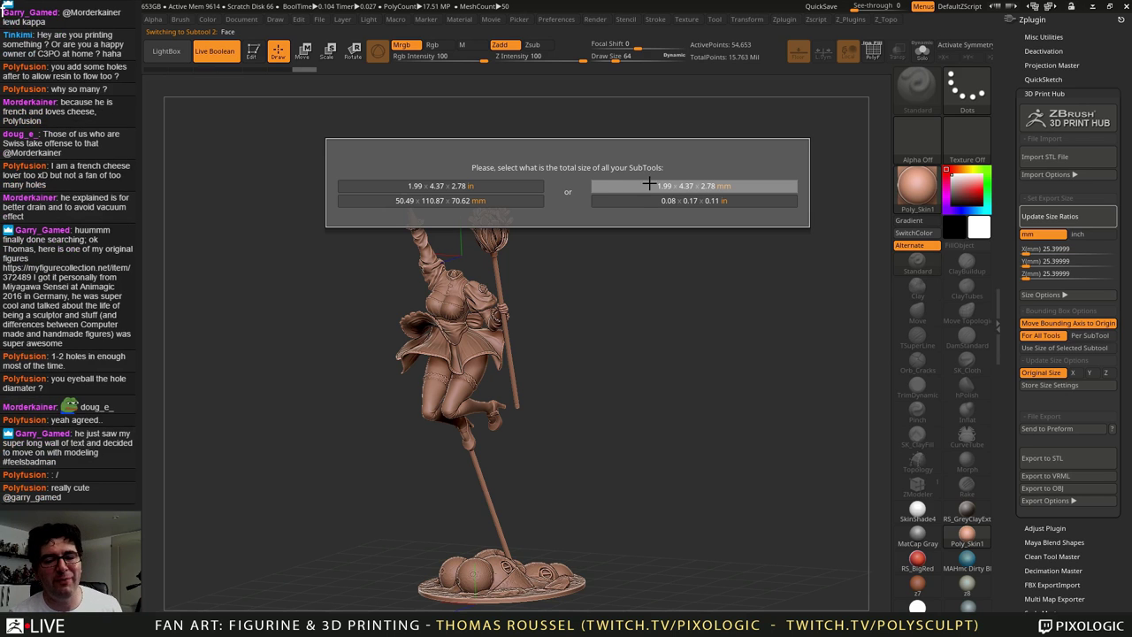
pyautogui.click(706, 184)
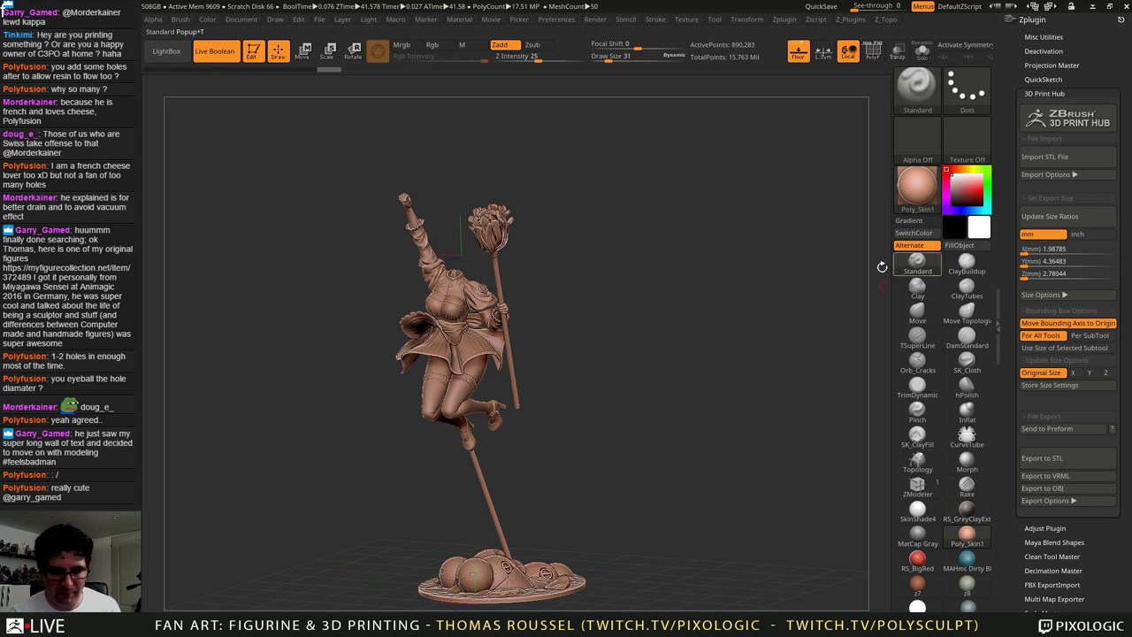
pyautogui.click(1027, 250)
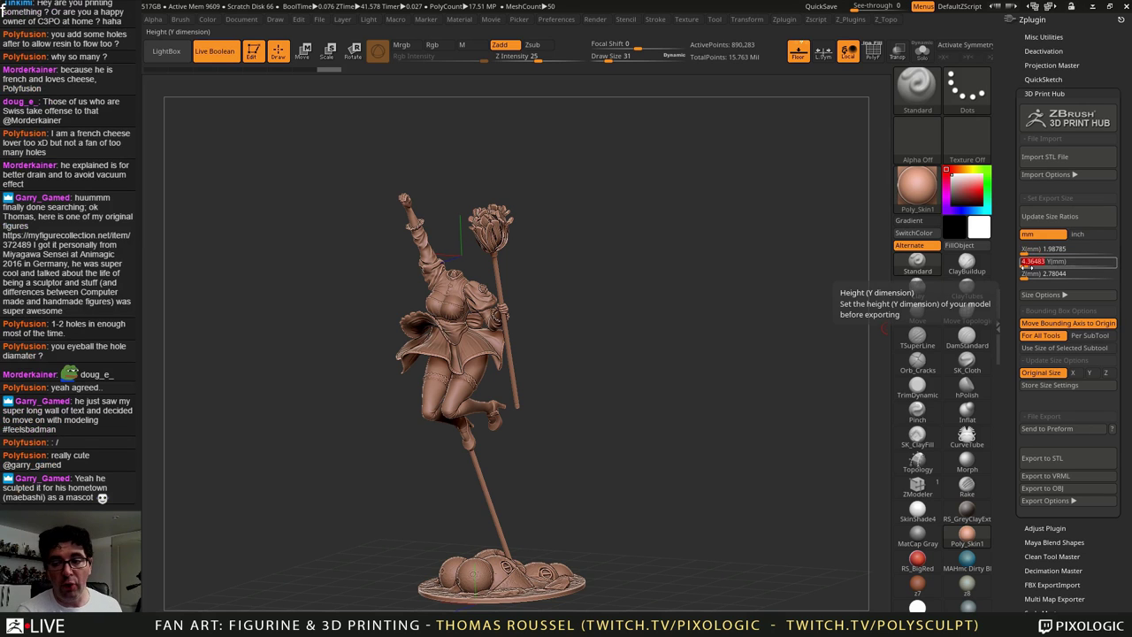
pyautogui.press('BackSpace')
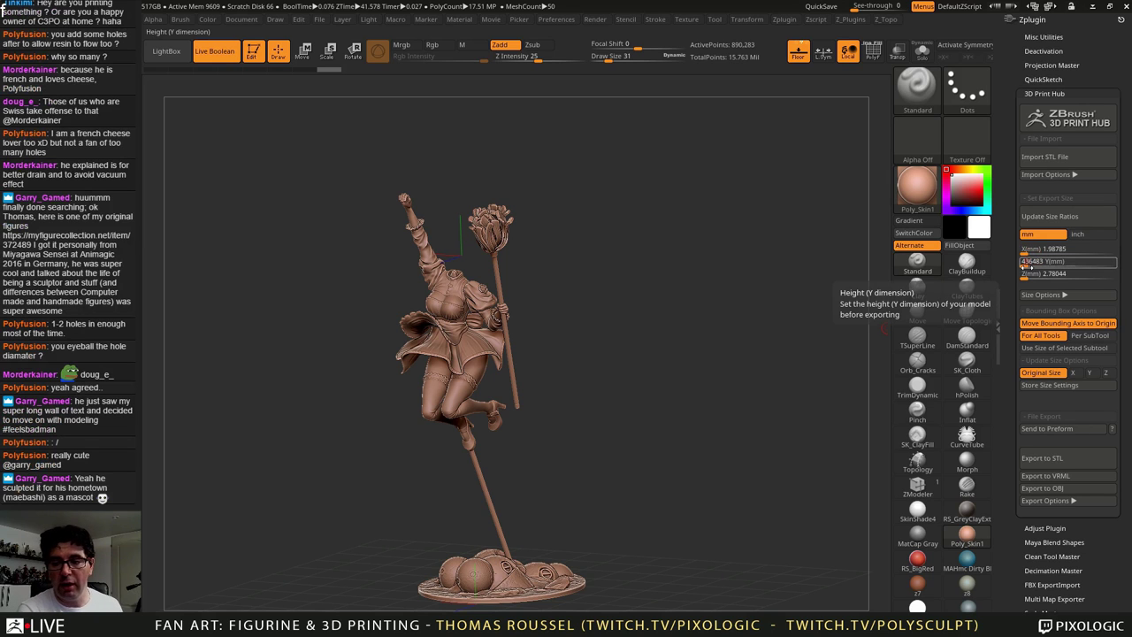
pyautogui.write('.')
pyautogui.press('Return')
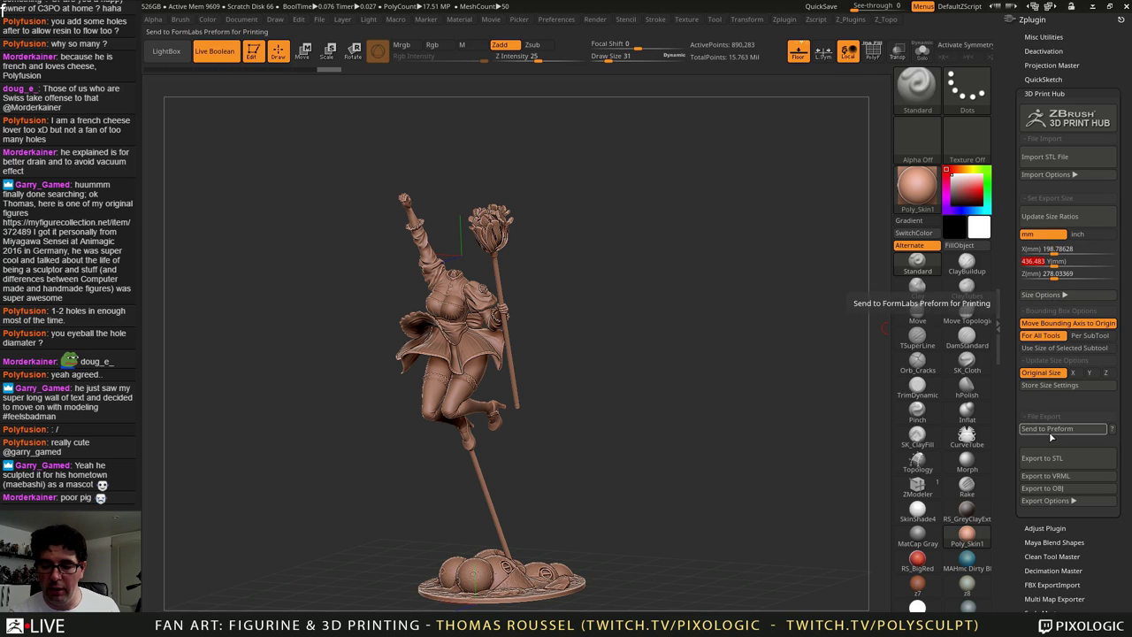
# Step: Expand the 3D Print Hub export options and limit the export to visible subtools
pyautogui.click(1046, 500)
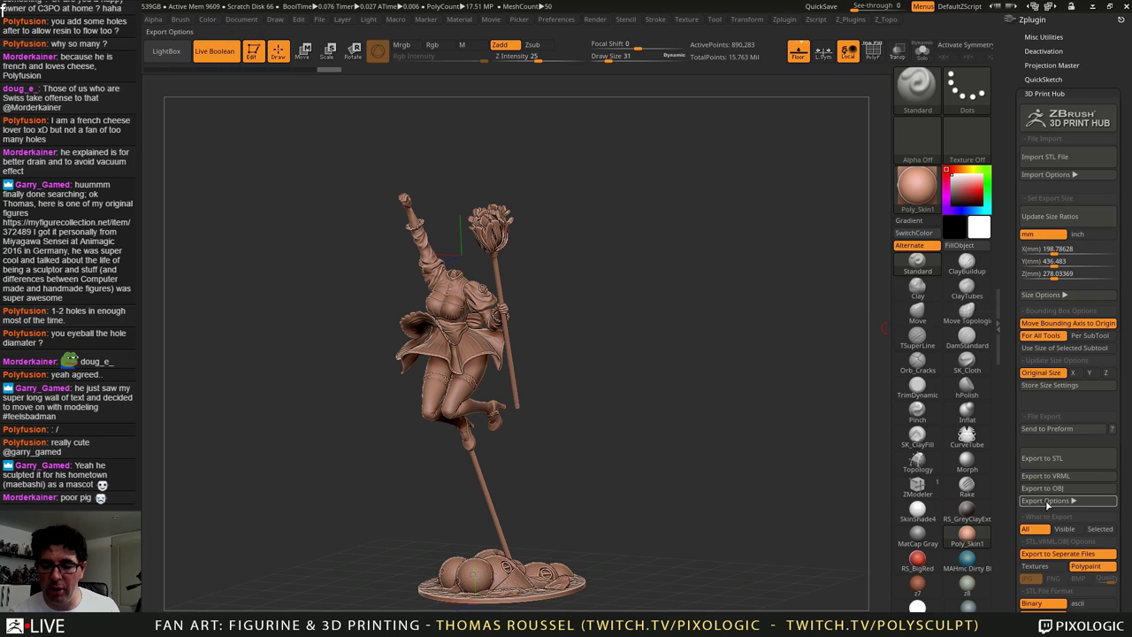
pyautogui.moveTo(1128, 511); pyautogui.dragTo(1128, 383)
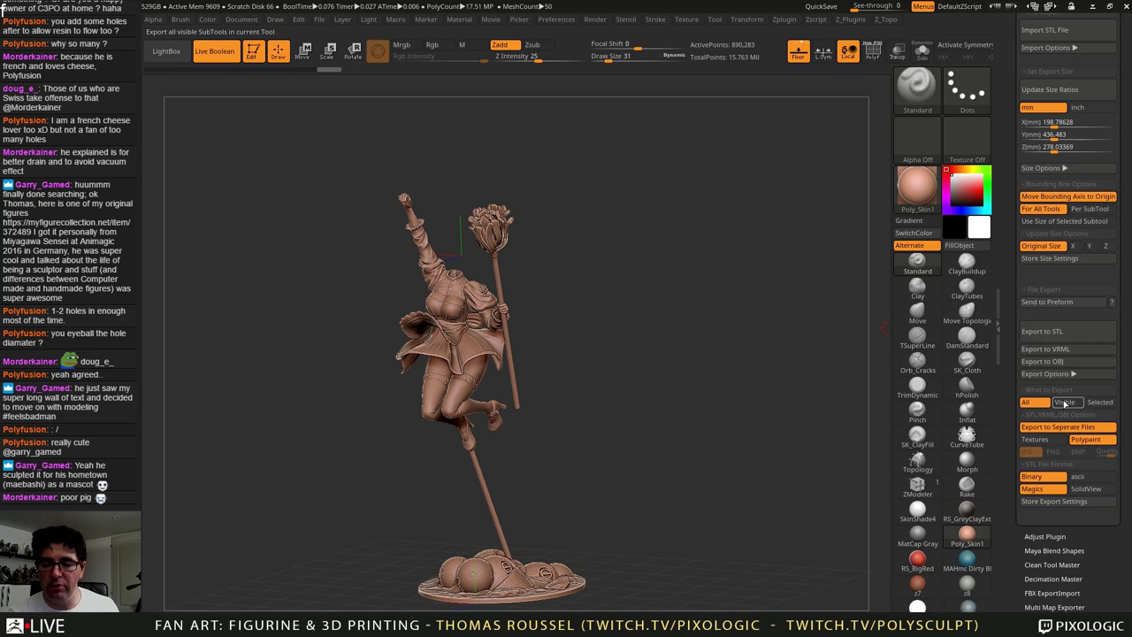
pyautogui.click(1063, 403)
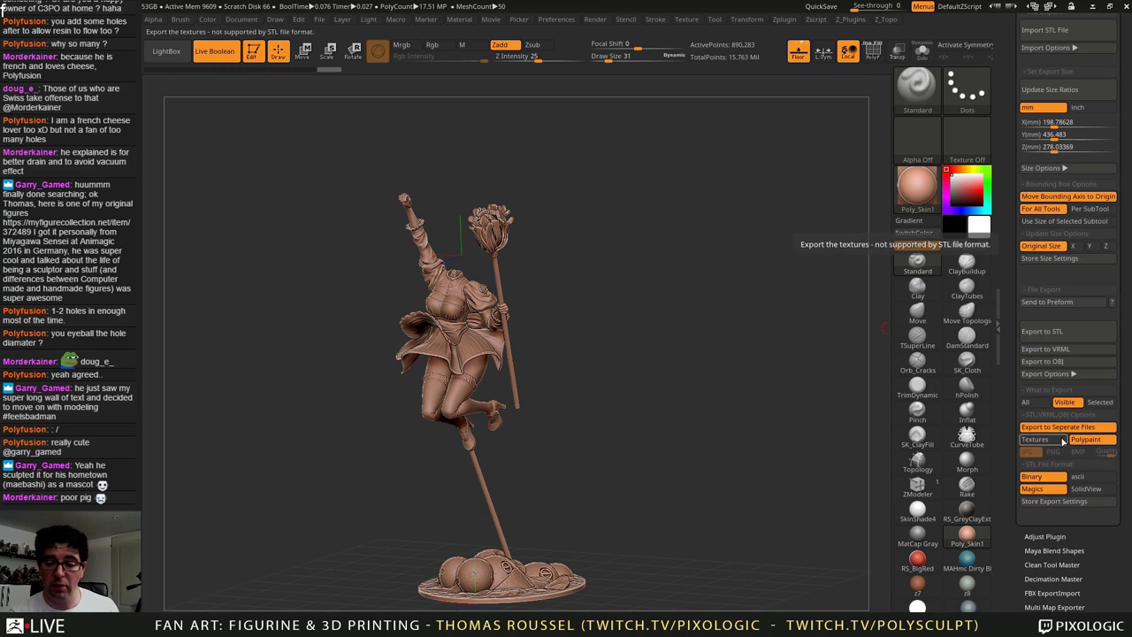
# Step: Turn off Polypaint in the STL export options
pyautogui.click(1081, 440)
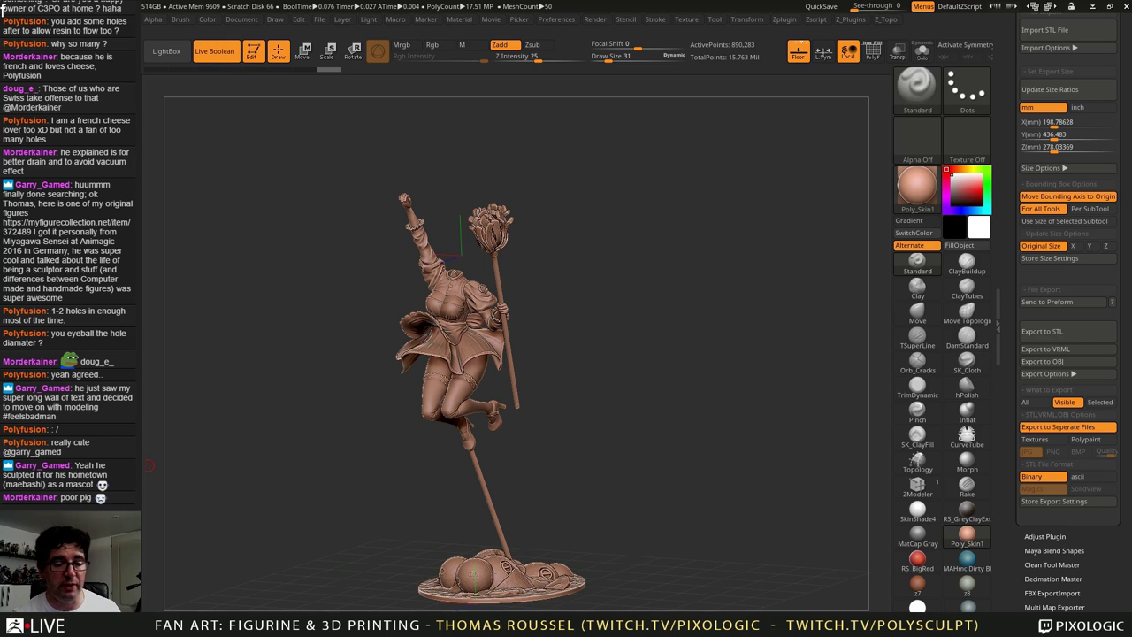
pyautogui.moveTo(875, 280); pyautogui.dragTo(796, 278)
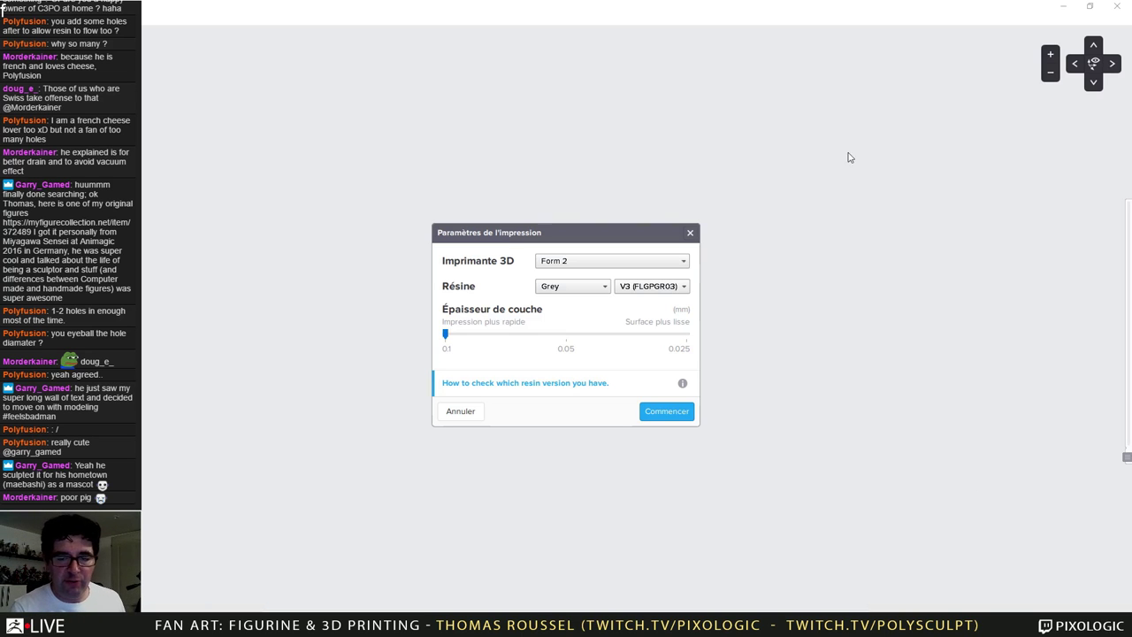
# Step: In PreForm, start a Form 2 print setup with Grey V3 resin and 0.1 mm layers, and open the recent project part04_base.form
pyautogui.click(665, 412)
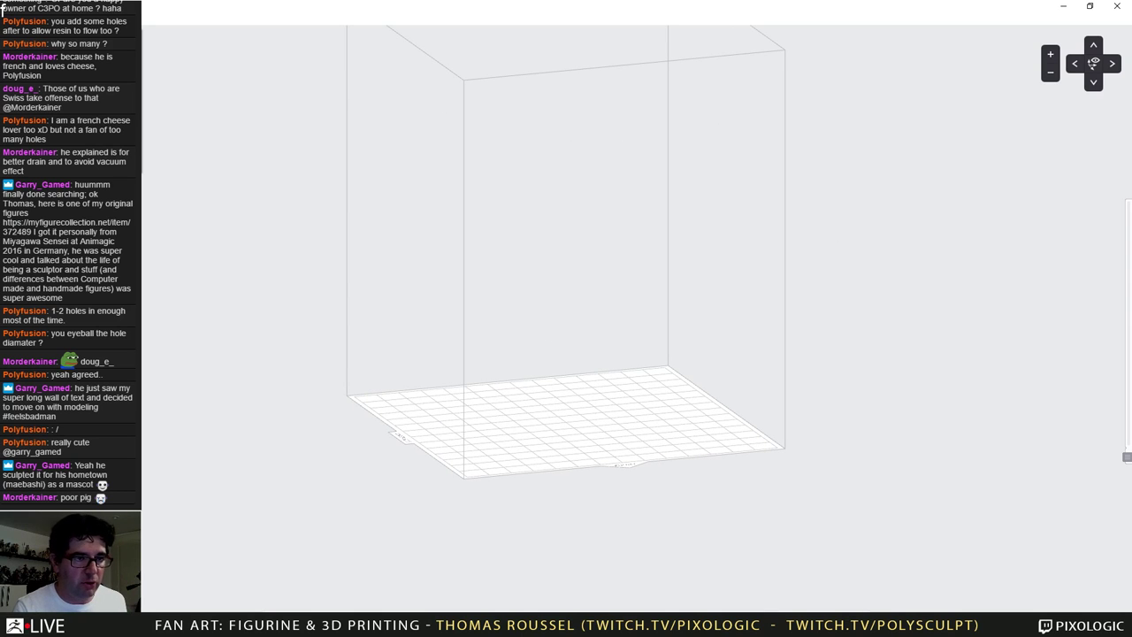
pyautogui.click(3, 7)
pyautogui.moveTo(89, 83)
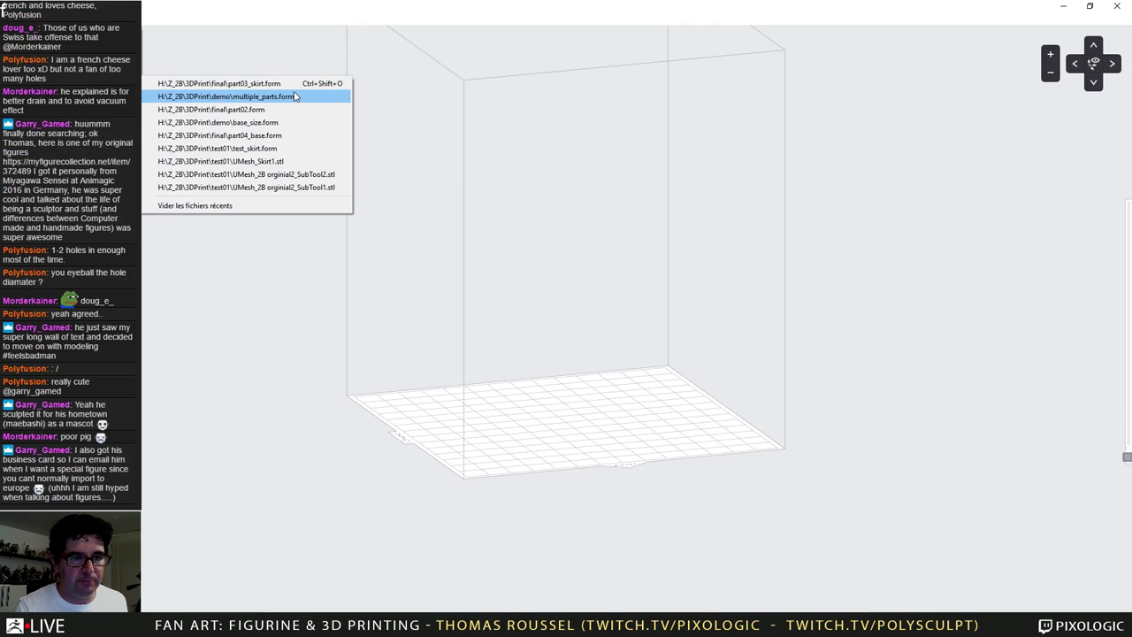
pyautogui.click(278, 135)
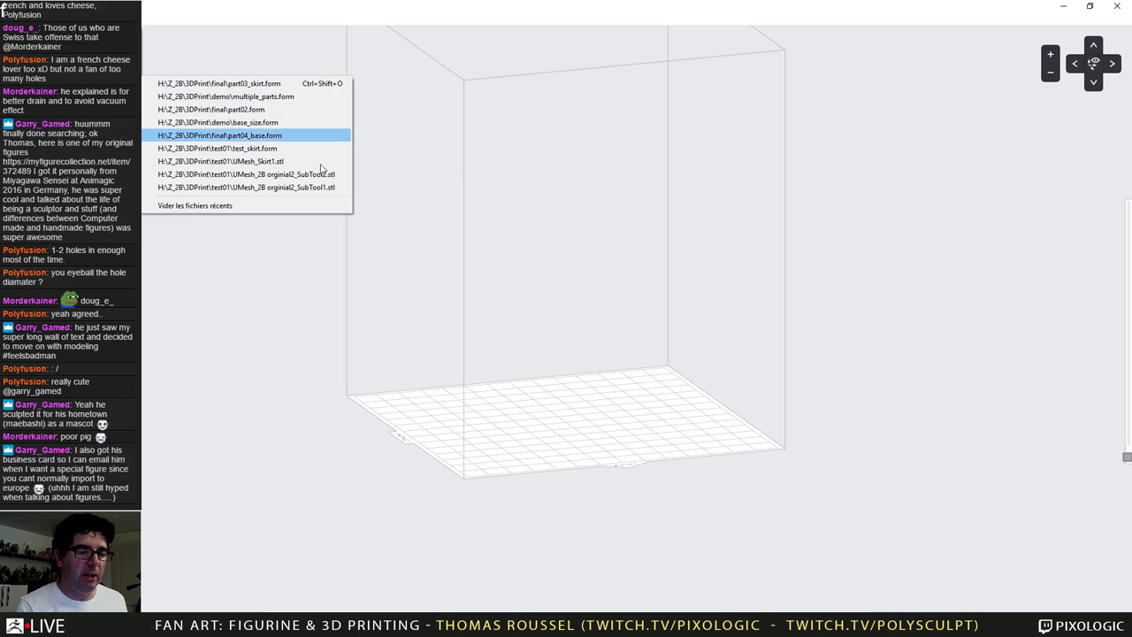
pyautogui.hotkey('alt', 'Tab')
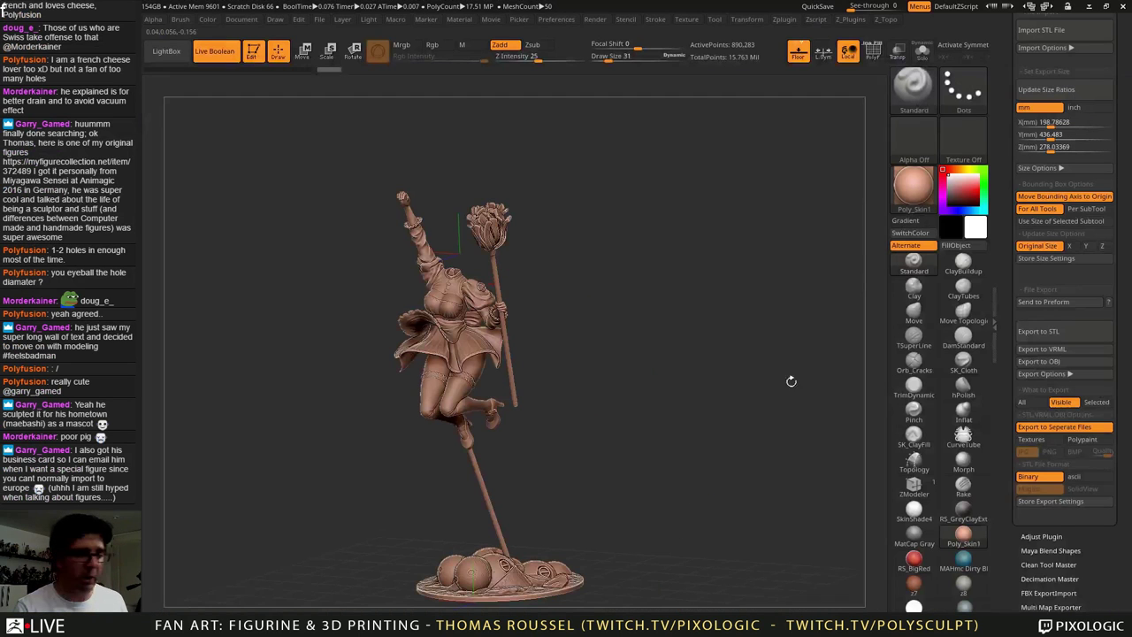
pyautogui.moveTo(658, 375); pyautogui.dragTo(646, 455)
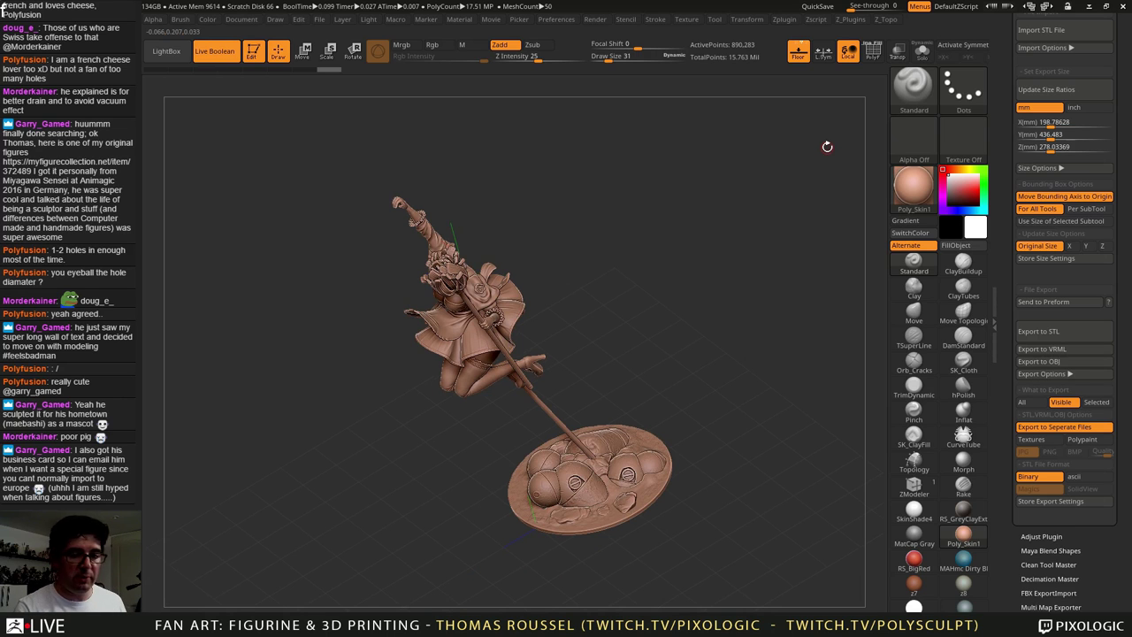
pyautogui.hotkey('alt', 'Tab')
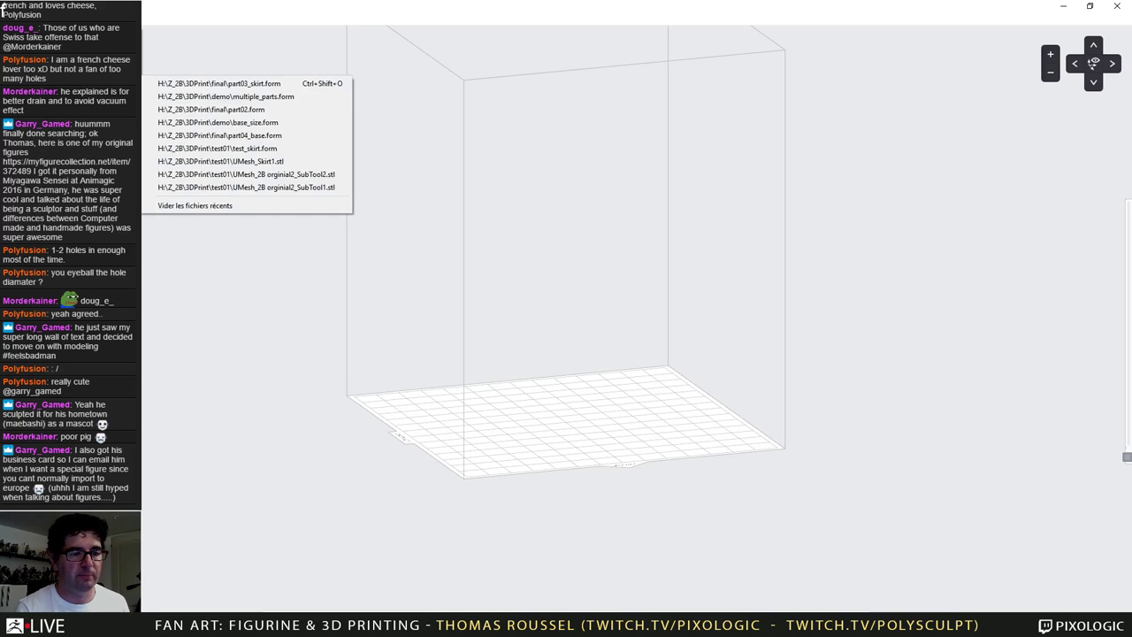
pyautogui.click(264, 135)
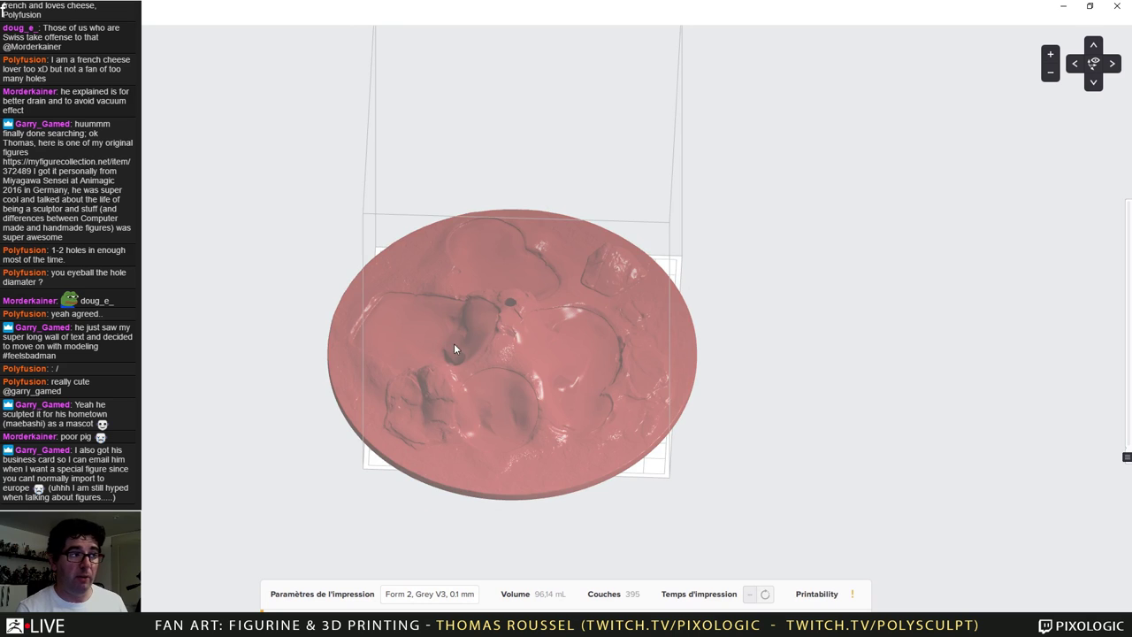
# Step: Tilt the figurine's base steeply off the build platform and reposition it diagonally so it fits inside the print volume
pyautogui.moveTo(718, 333); pyautogui.dragTo(851, 604, button='right')
pyautogui.moveTo(853, 594)
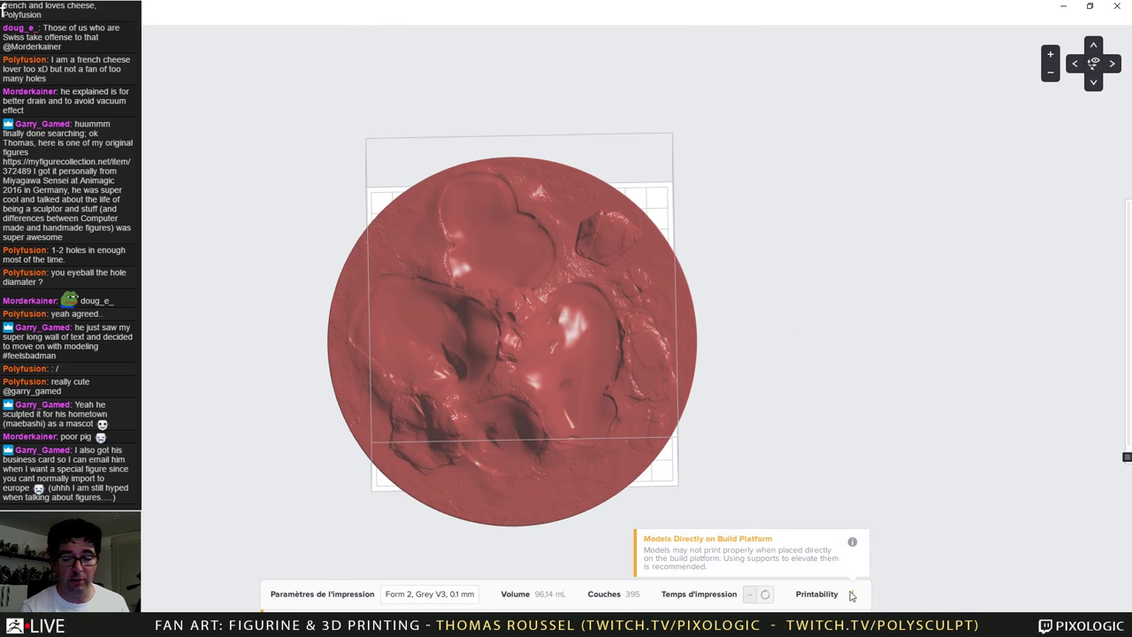
pyautogui.moveTo(753, 463); pyautogui.dragTo(590, 363, button='right')
pyautogui.click(530, 347)
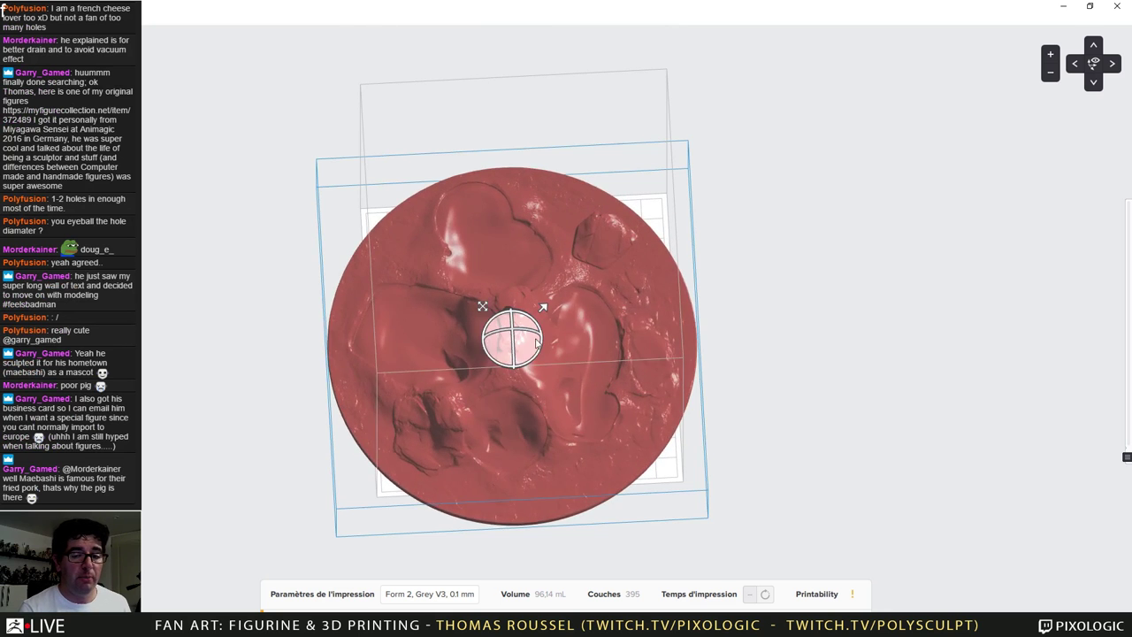
pyautogui.moveTo(525, 344); pyautogui.dragTo(758, 425)
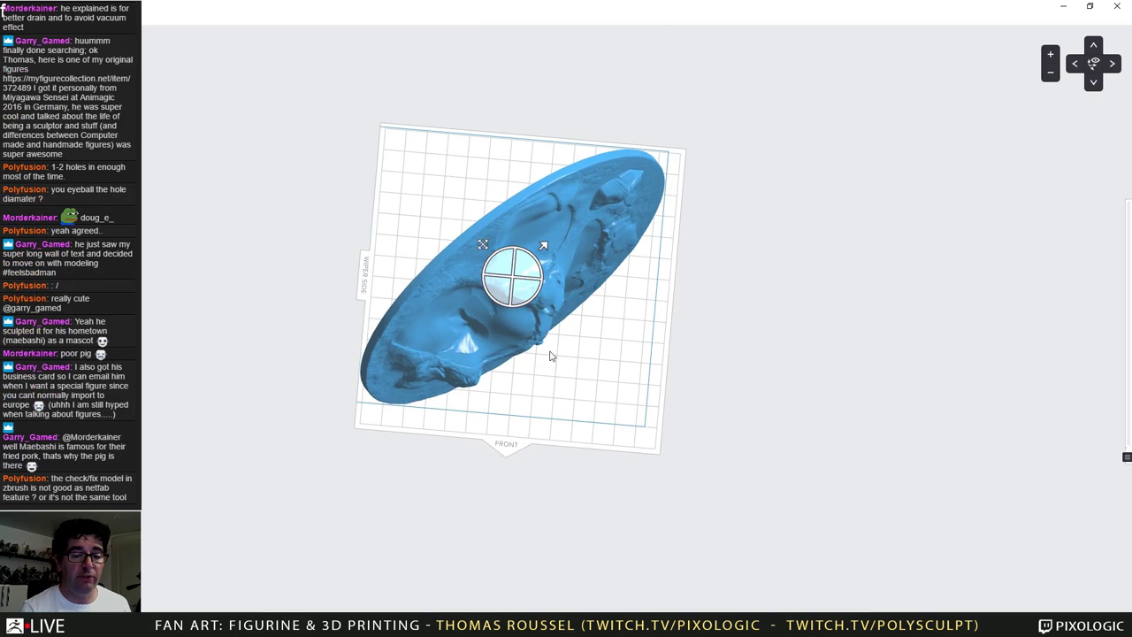
pyautogui.moveTo(481, 239); pyautogui.dragTo(488, 253)
pyautogui.moveTo(737, 407); pyautogui.dragTo(746, 262, button='right')
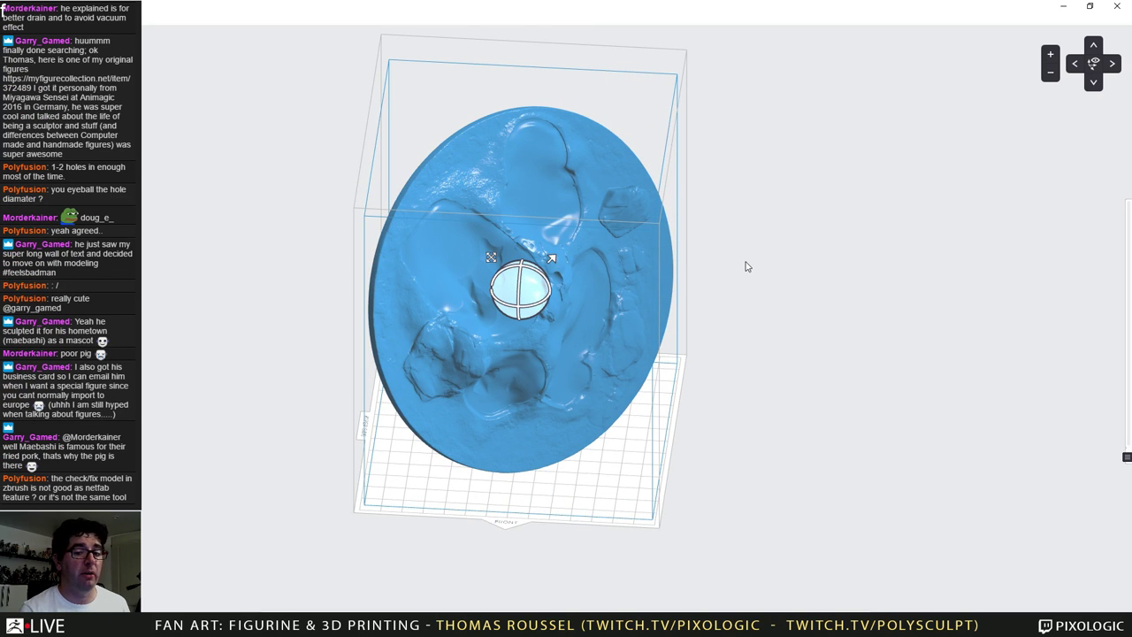
pyautogui.moveTo(678, 353); pyautogui.dragTo(683, 261, button='right')
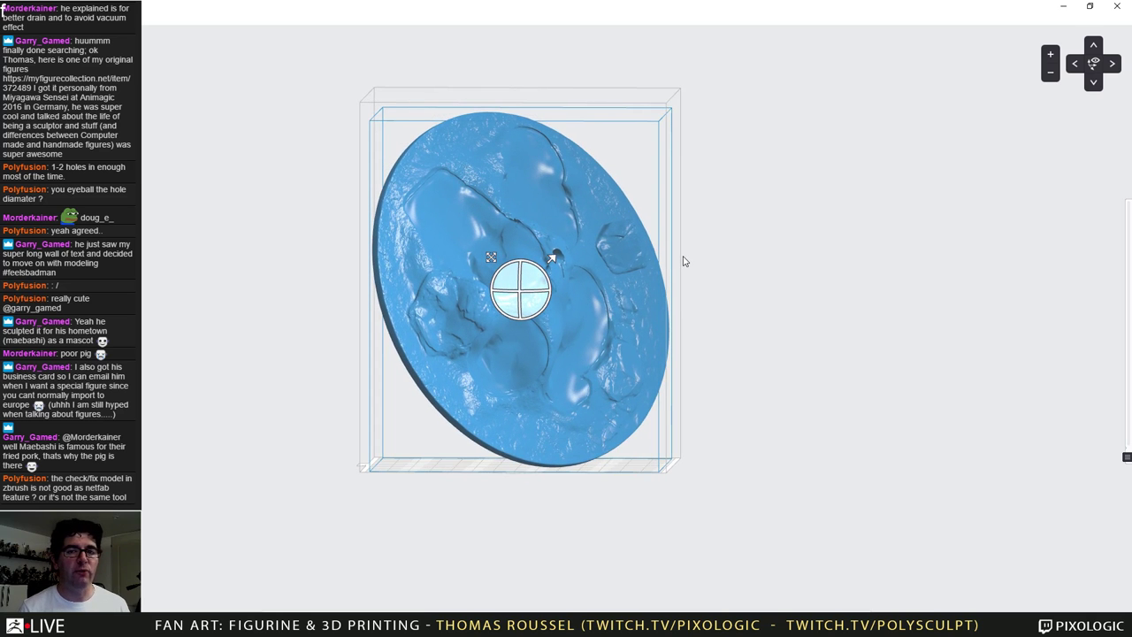